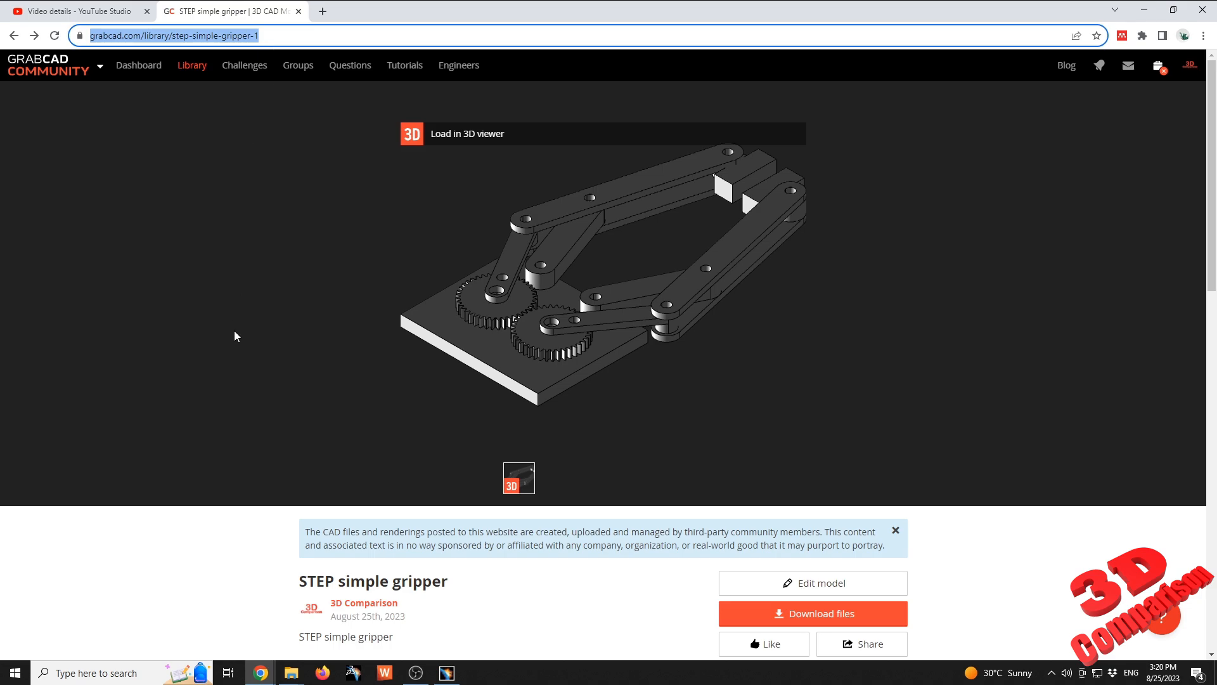
Switch to CATIA, open gripper_gears.stp from the Desktop folder and dismiss the transfer report.
{"action": "left_click", "coordinate": [446, 672]}
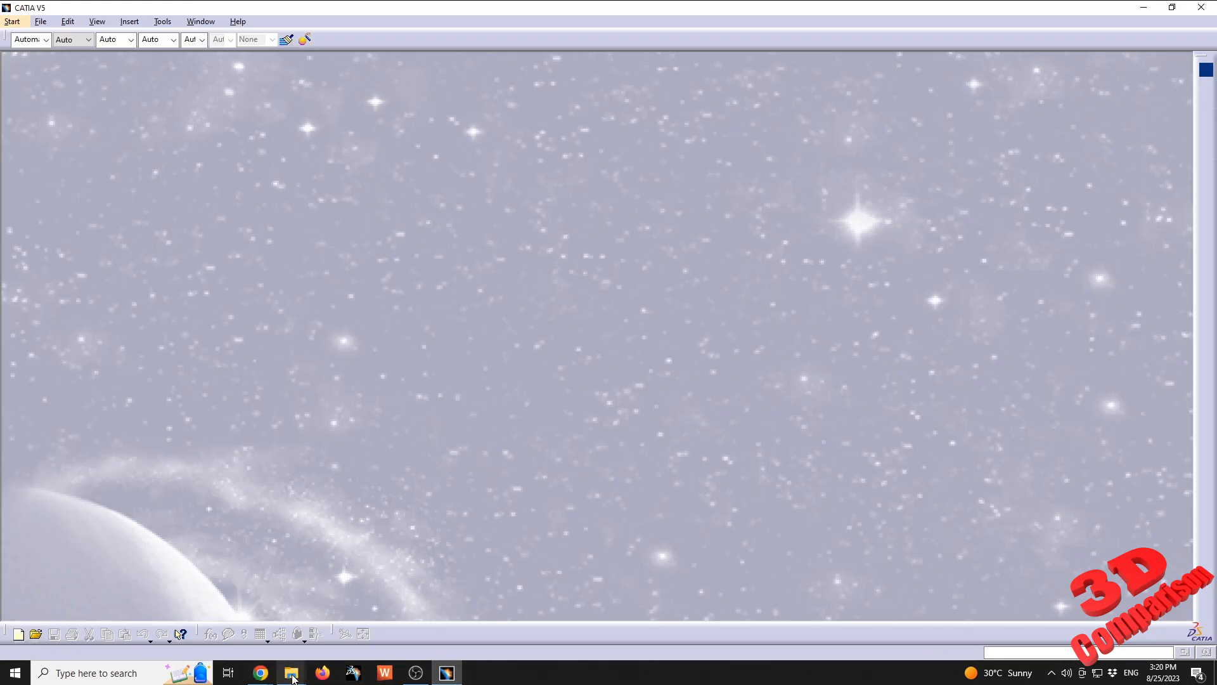
{"action": "mouse_move", "coordinate": [293, 677]}
{"action": "left_click", "coordinate": [186, 613]}
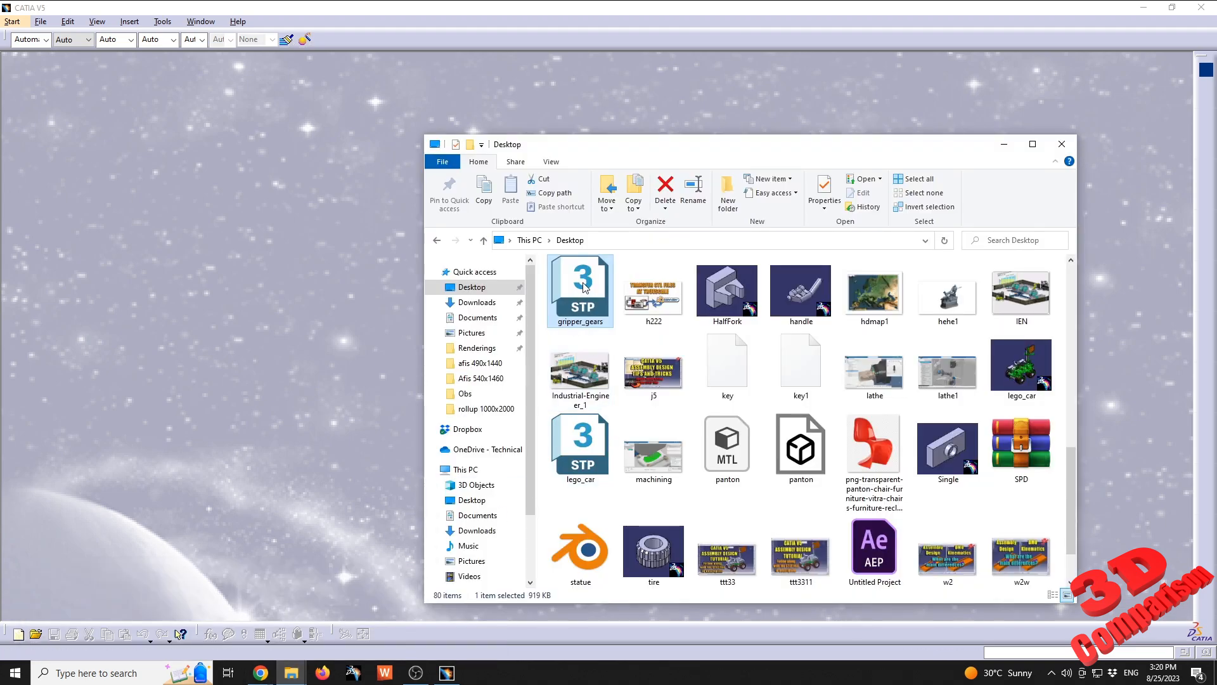
{"action": "left_click_drag", "start_coordinate": [584, 288], "coordinate": [253, 376]}
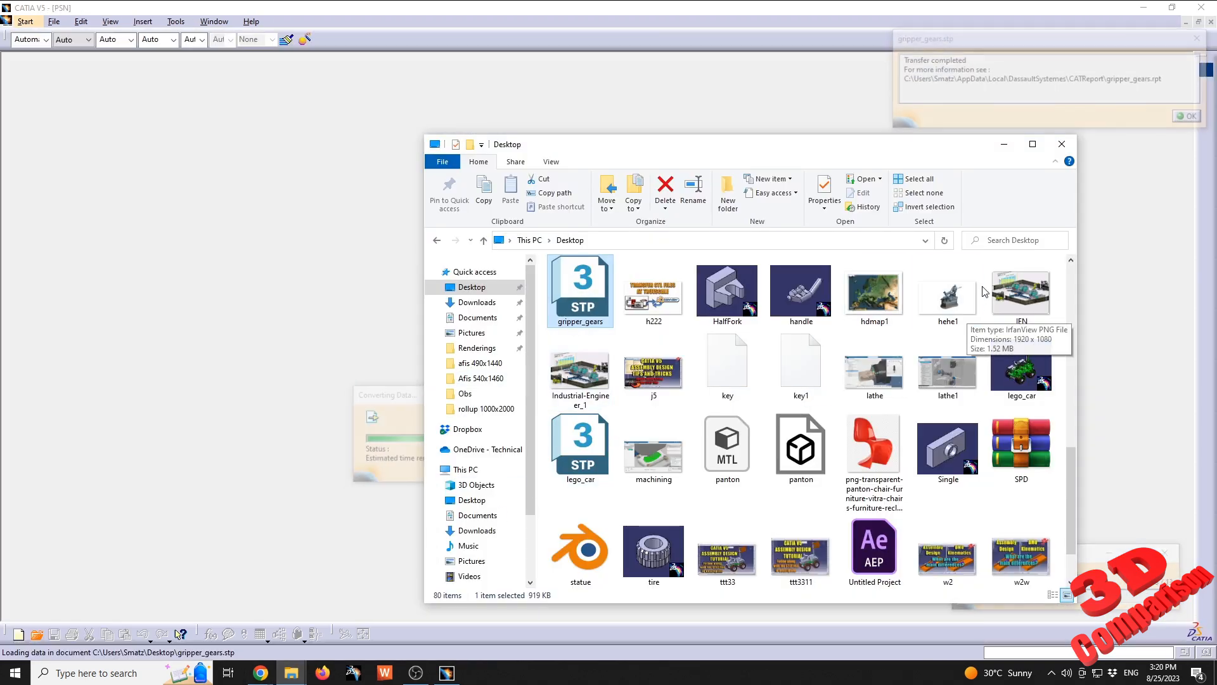
{"action": "left_click", "coordinate": [1003, 144]}
{"action": "left_click", "coordinate": [1189, 118]}
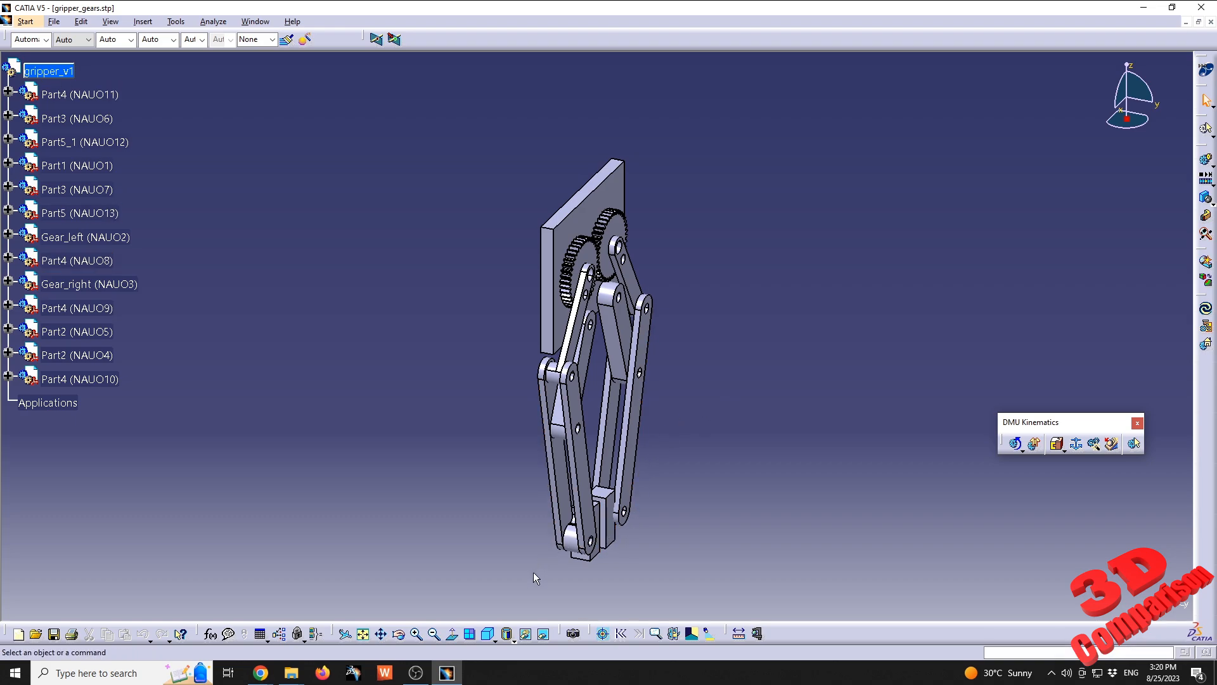
With all gripper parts selected in the top view, turn on automatic compass snapping to the selected object.
{"action": "left_click", "coordinate": [495, 641]}
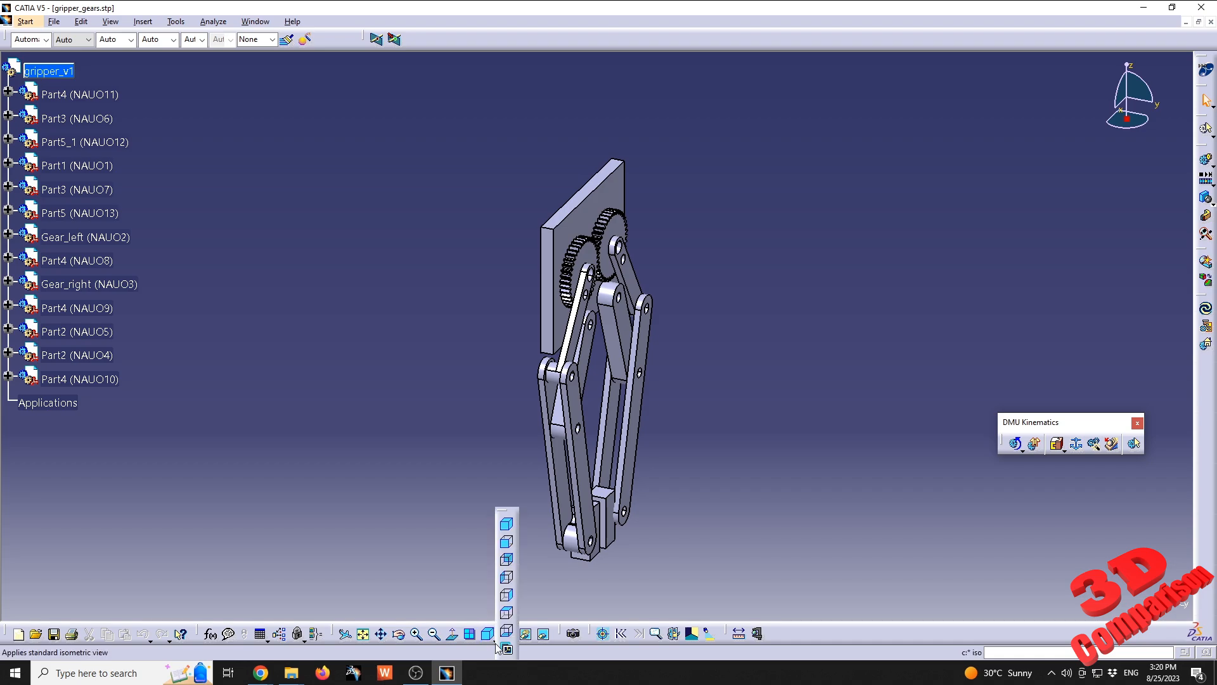
{"action": "left_click", "coordinate": [507, 612]}
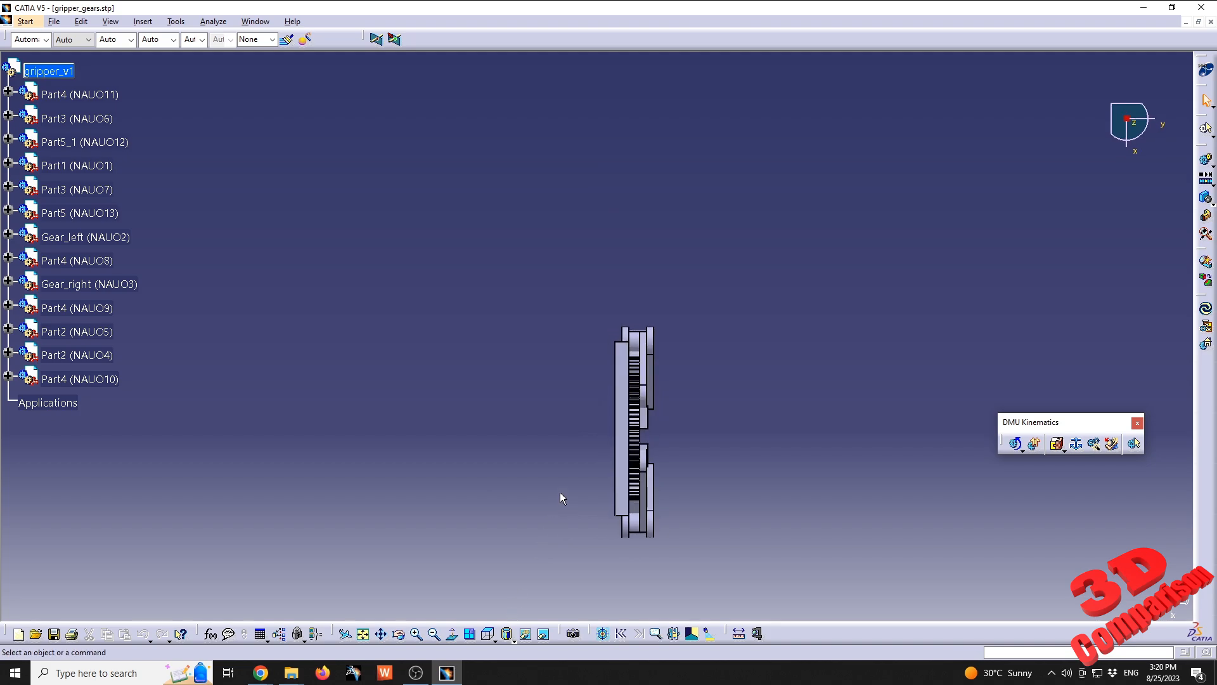
{"action": "middle_click_drag", "start_coordinate": [667, 473], "coordinate": [622, 276]}
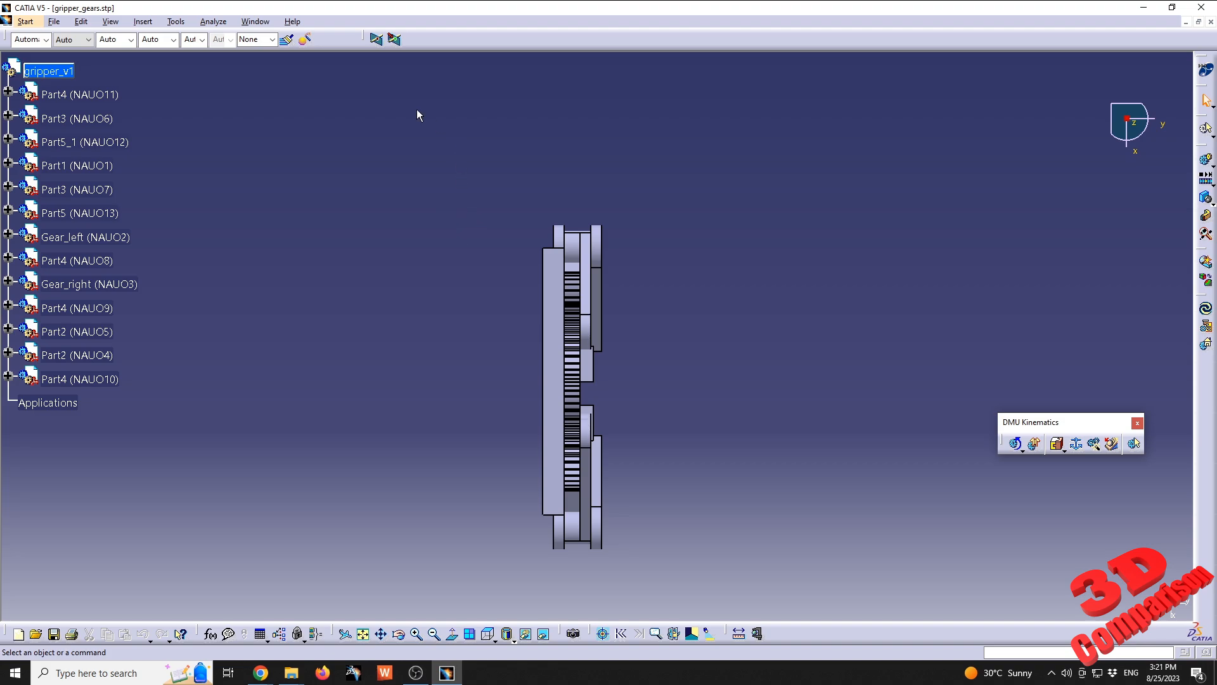
{"action": "left_click_drag", "start_coordinate": [415, 110], "coordinate": [814, 606]}
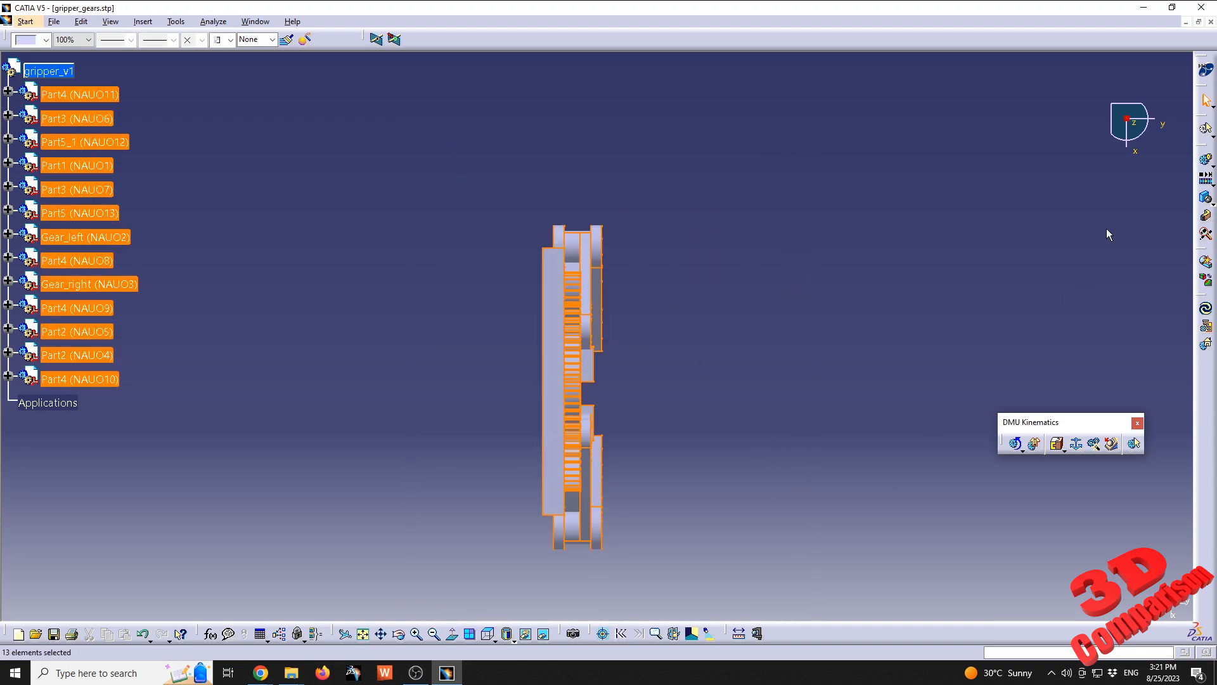
{"action": "right_click", "coordinate": [1127, 120]}
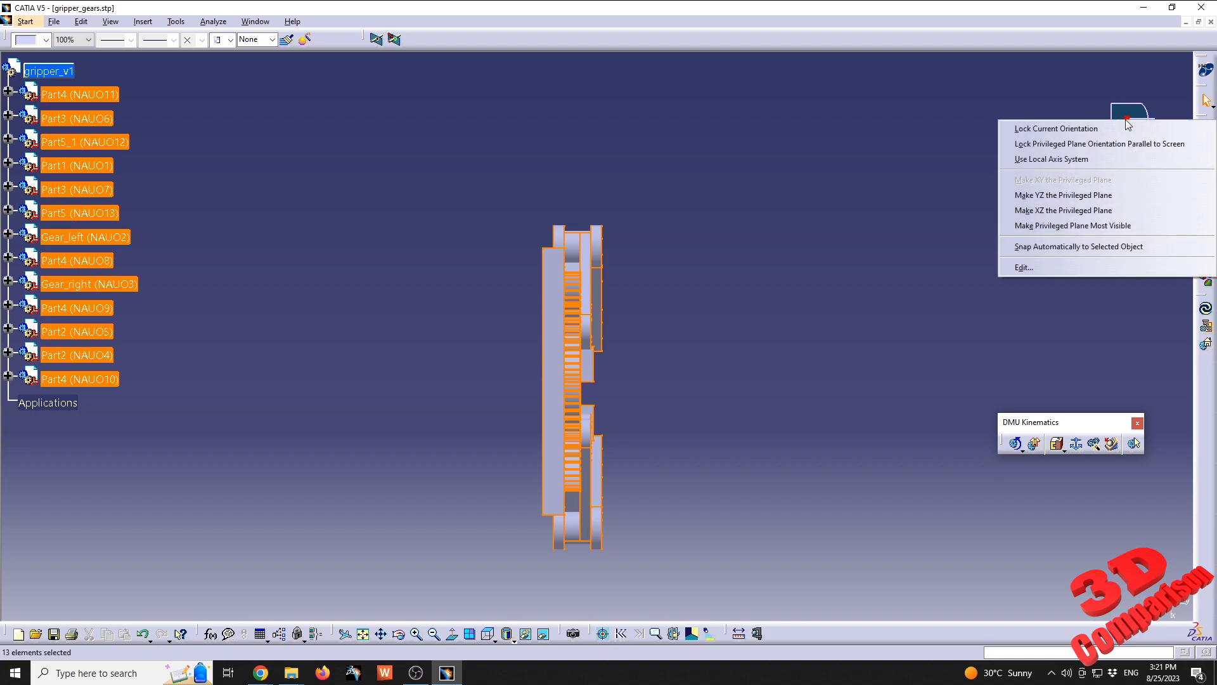
{"action": "left_click", "coordinate": [1075, 246]}
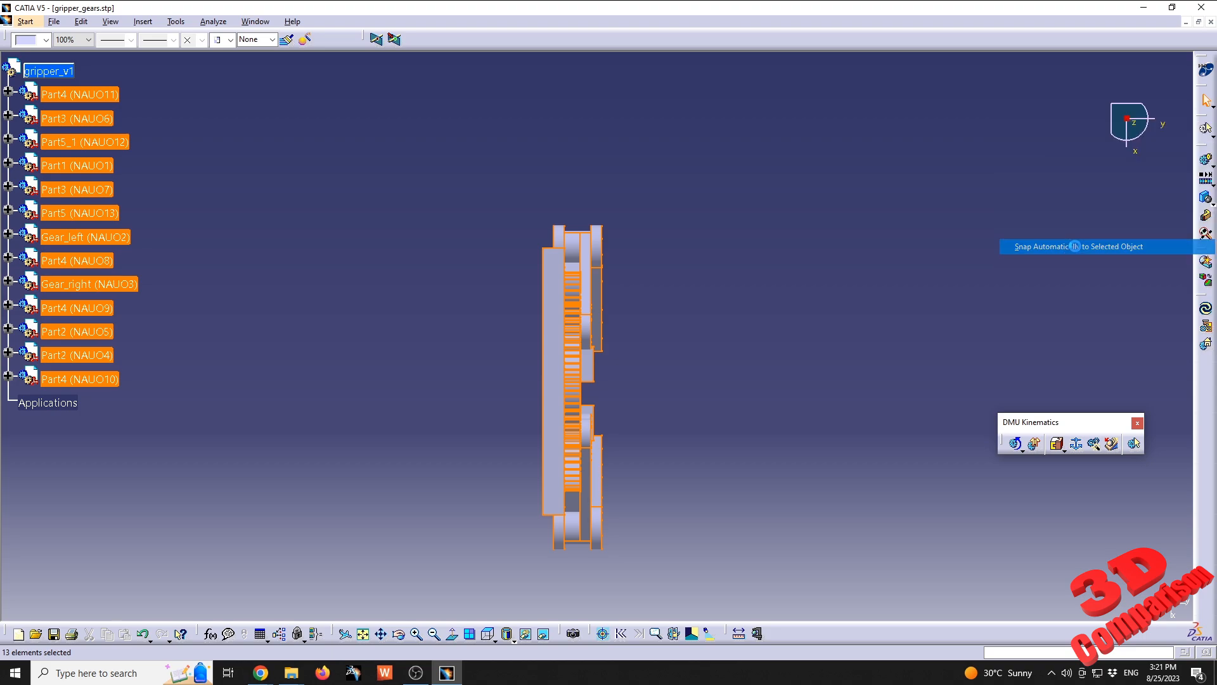
{"action": "left_click", "coordinate": [762, 192]}
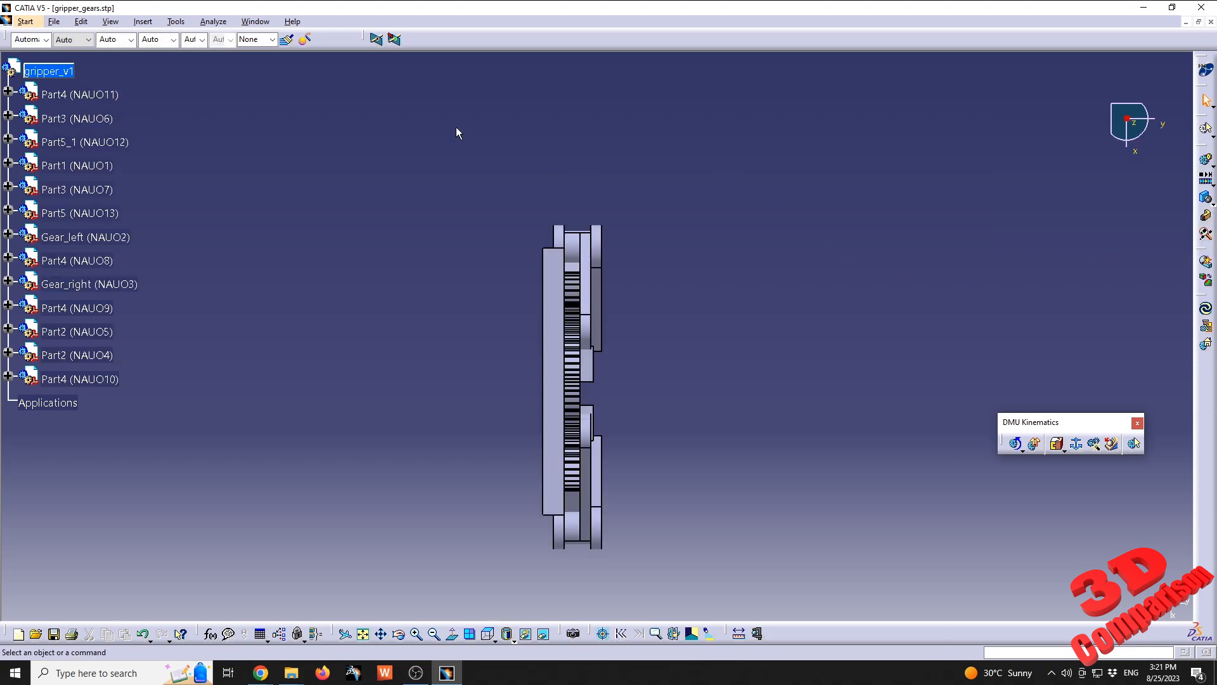
Select all gripper parts and rotate them together with the compass until the base plate lies roughly flat and the jaws point up.
{"action": "left_click_drag", "start_coordinate": [443, 115], "coordinate": [729, 582]}
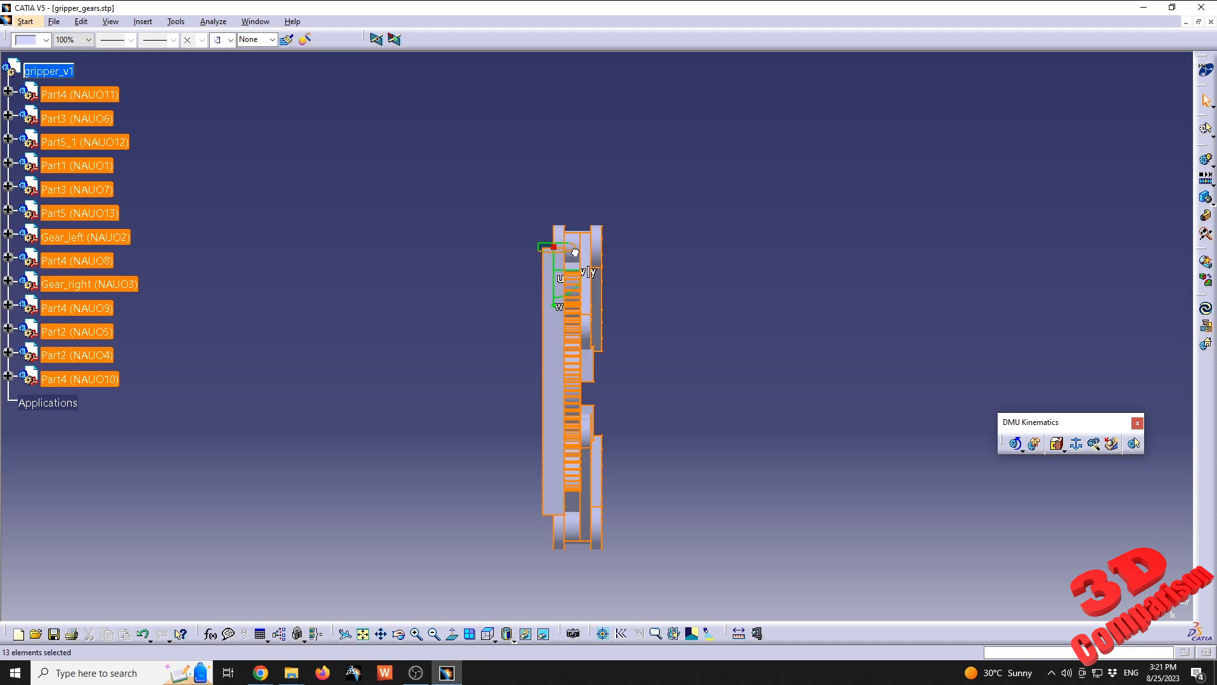
{"action": "left_click_drag", "start_coordinate": [575, 253], "coordinate": [711, 171]}
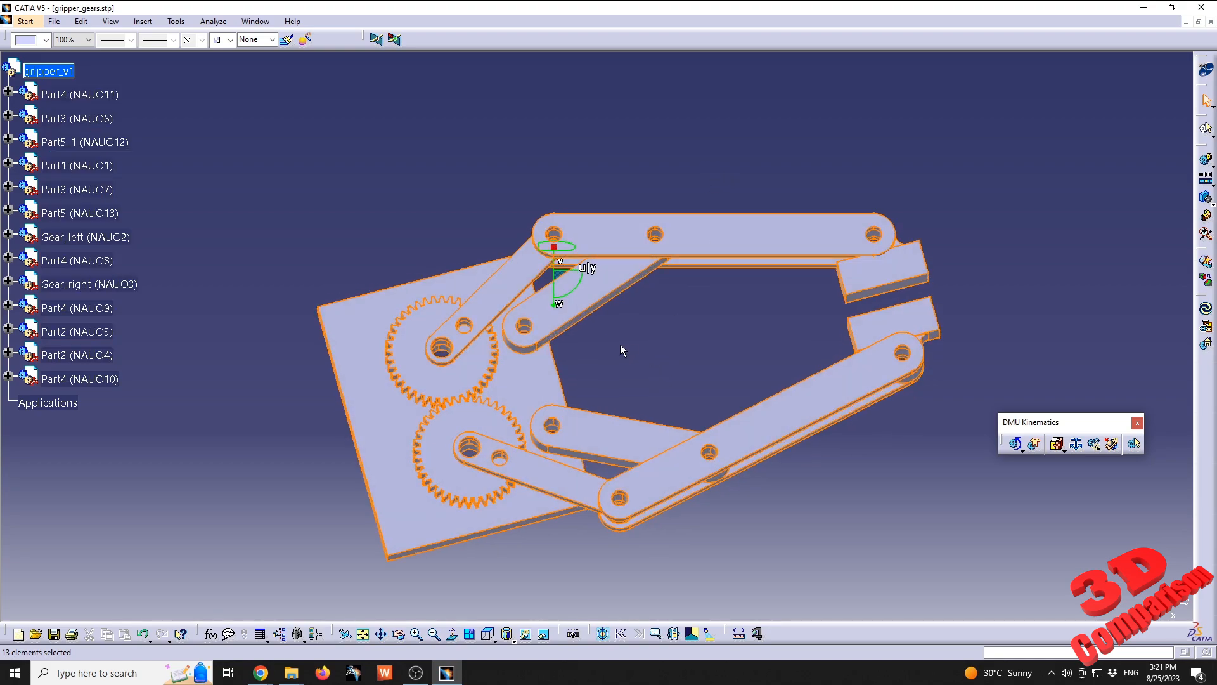
{"action": "left_click_drag", "start_coordinate": [574, 293], "coordinate": [634, 241]}
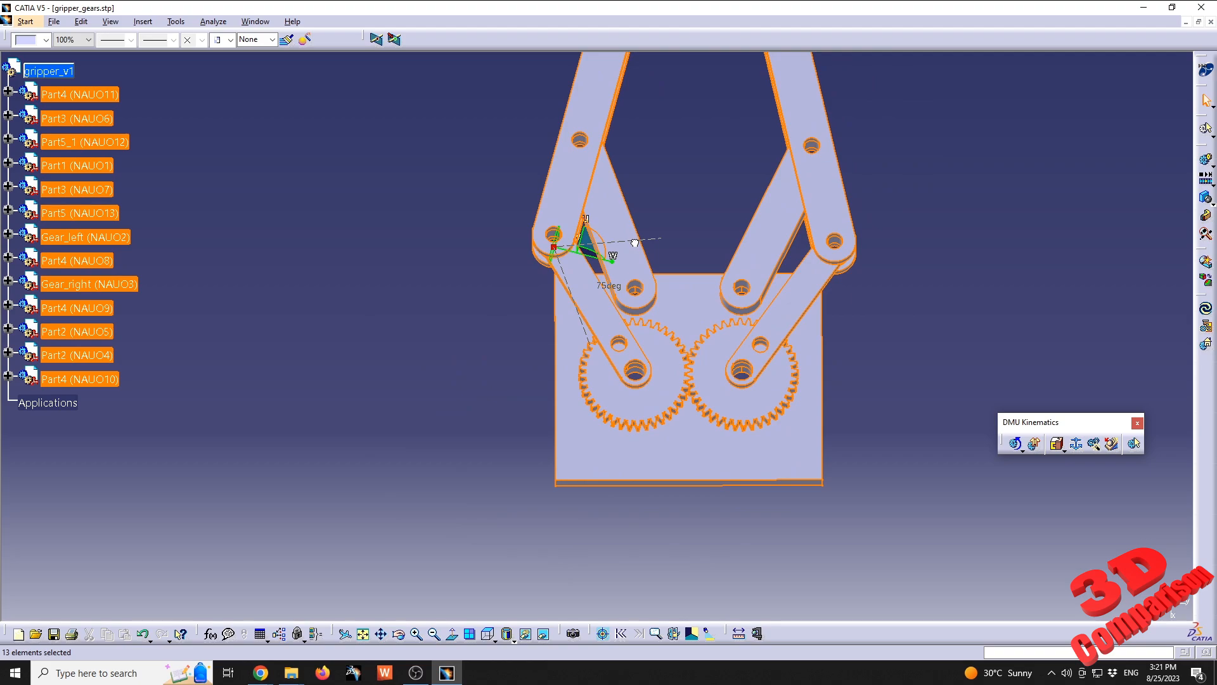
{"action": "left_click_drag", "start_coordinate": [635, 243], "coordinate": [635, 242]}
{"action": "middle_click_drag", "start_coordinate": [698, 121], "coordinate": [612, 286]}
{"action": "left_click", "coordinate": [609, 261]}
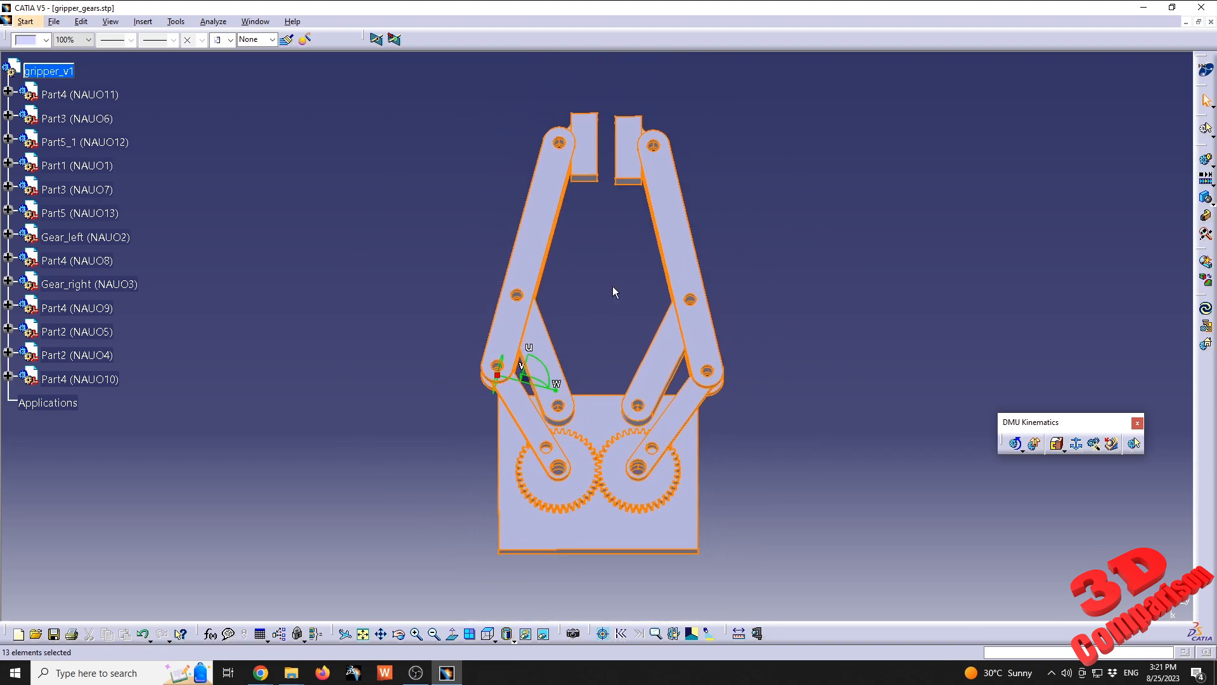
Edit the compass parameters and apply angles of 90deg along X, 0deg along Y and 180deg along Z to the selected parts.
{"action": "right_click", "coordinate": [497, 373]}
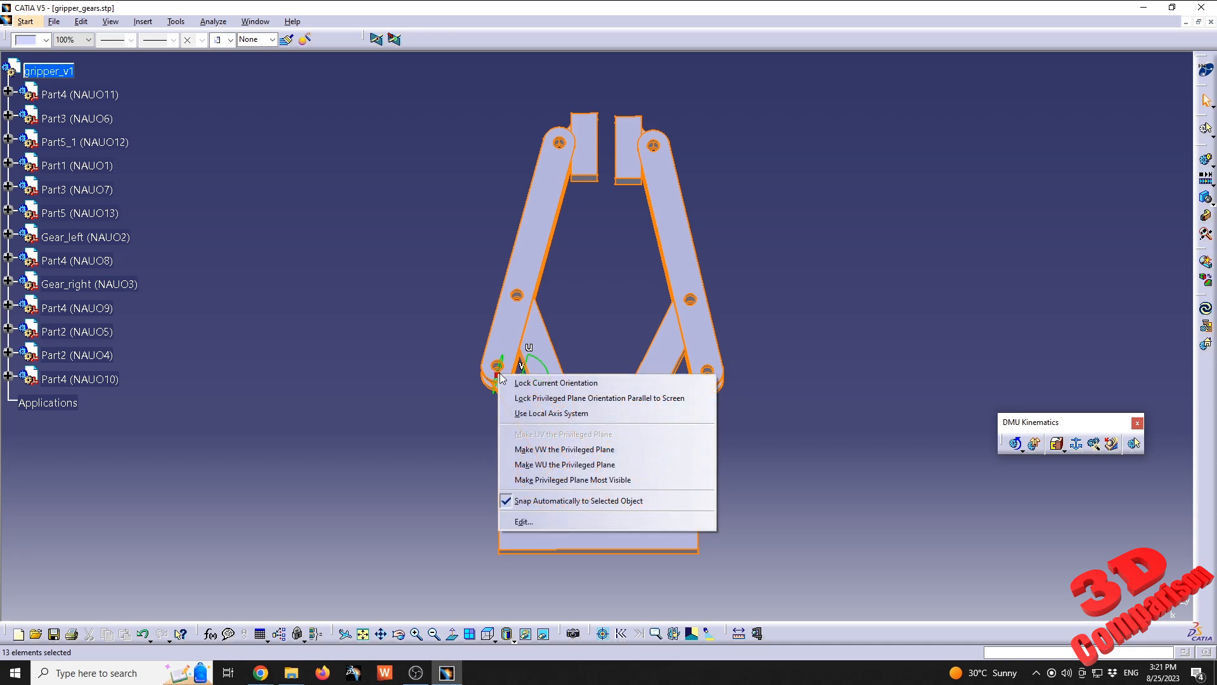
{"action": "left_click", "coordinate": [566, 522]}
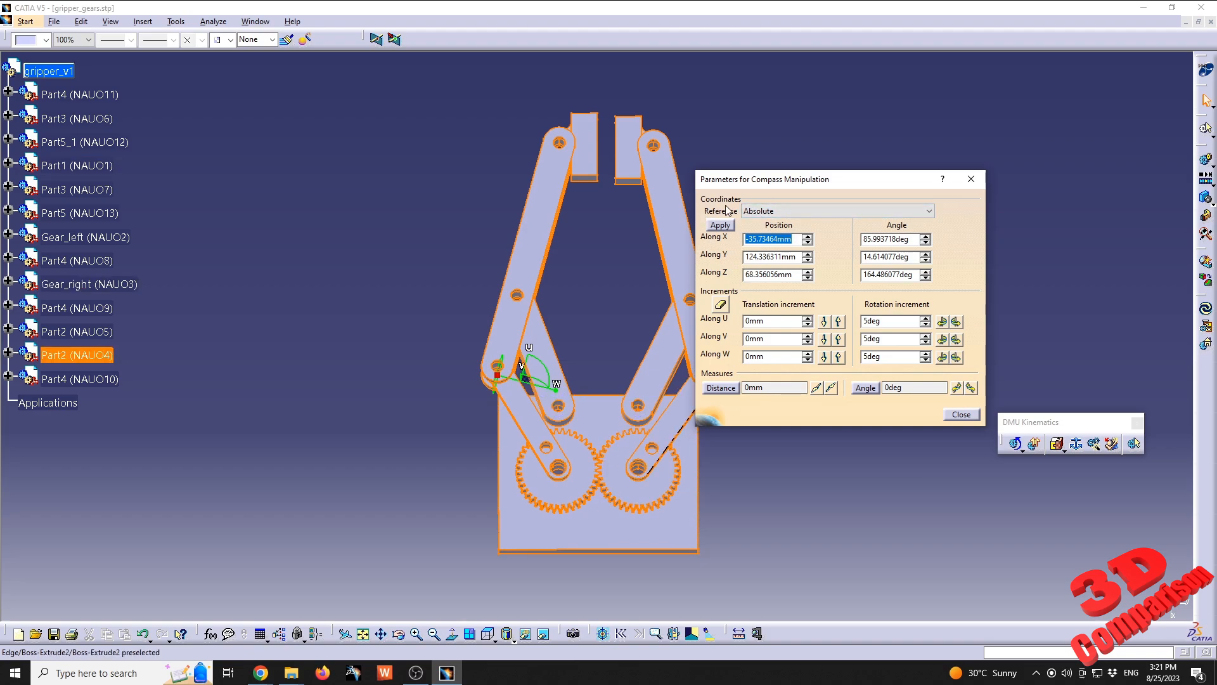
{"action": "left_click", "coordinate": [914, 239]}
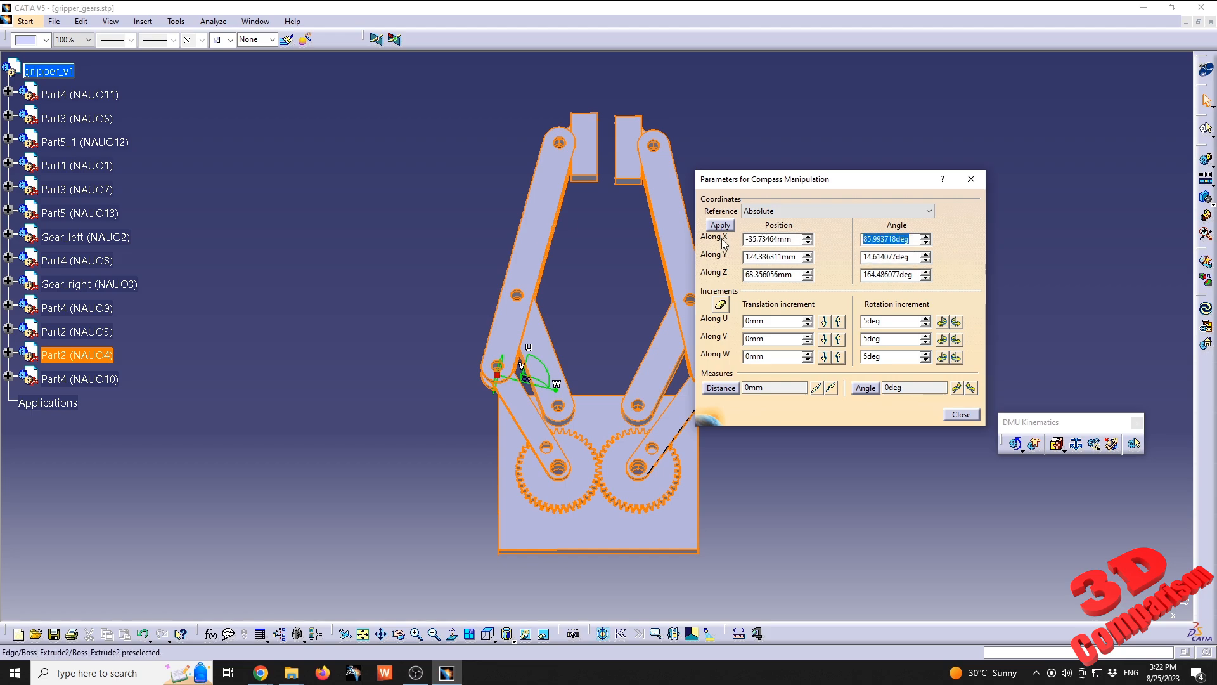
{"action": "type", "text": "90"}
{"action": "left_click", "coordinate": [913, 256]}
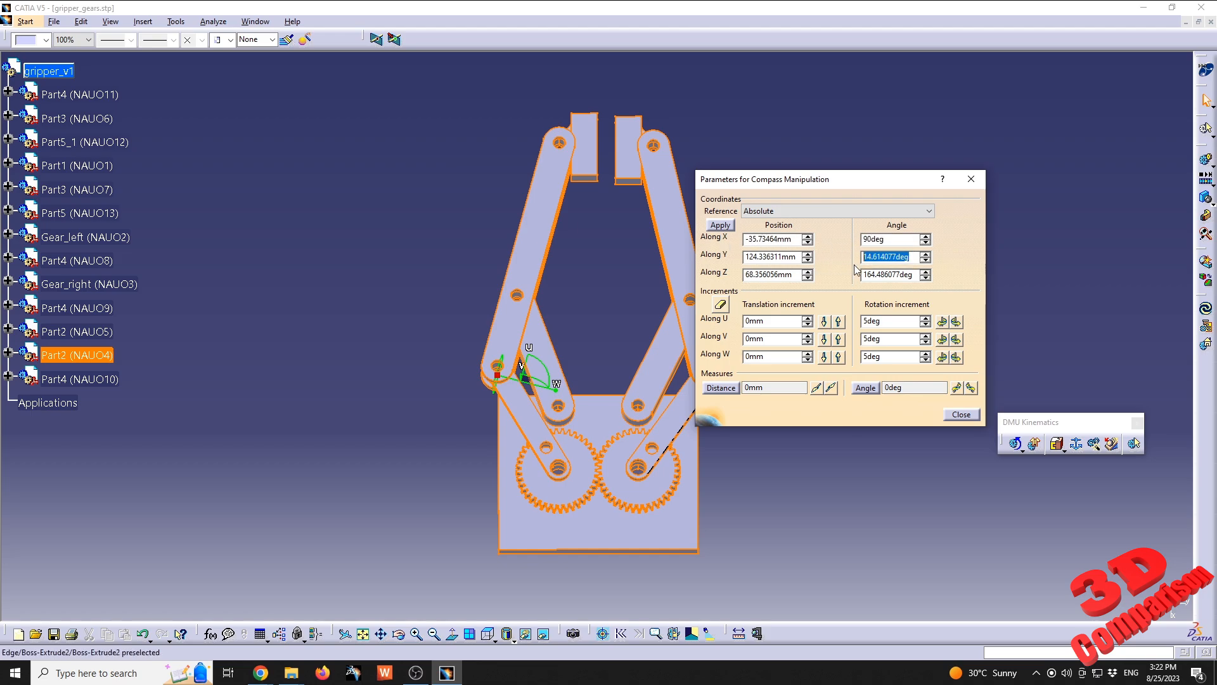
{"action": "type", "text": "0"}
{"action": "left_click", "coordinate": [913, 275]}
{"action": "type", "text": "180"}
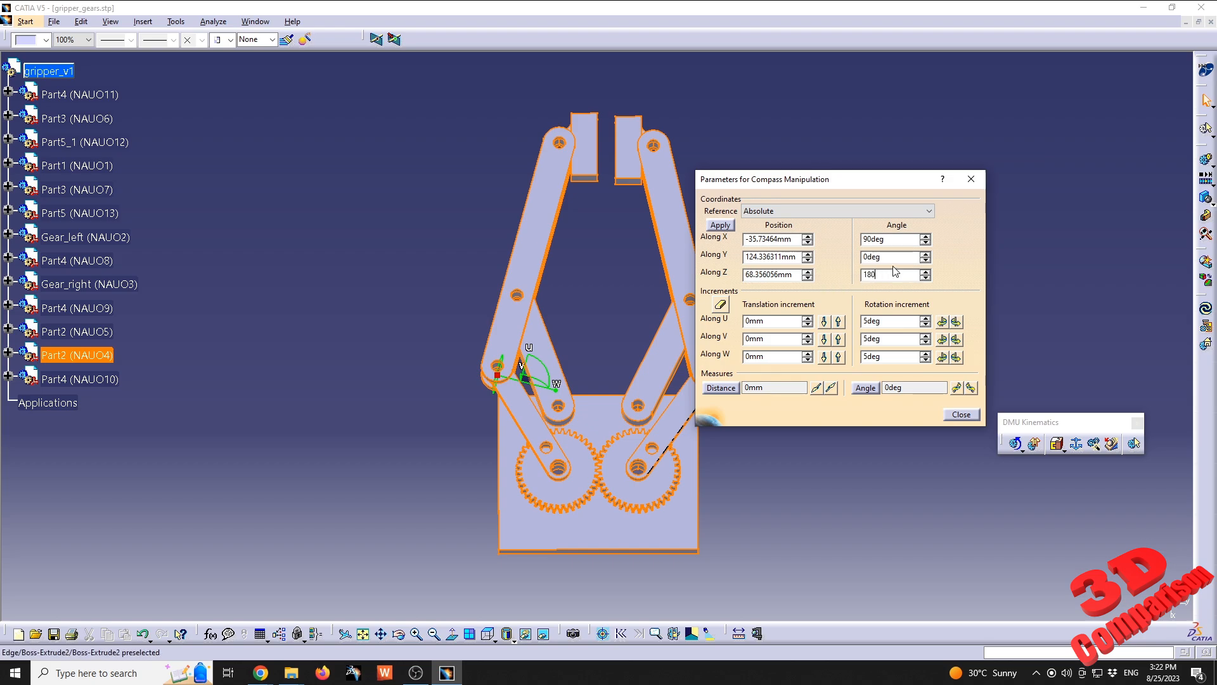
{"action": "left_click", "coordinate": [720, 225]}
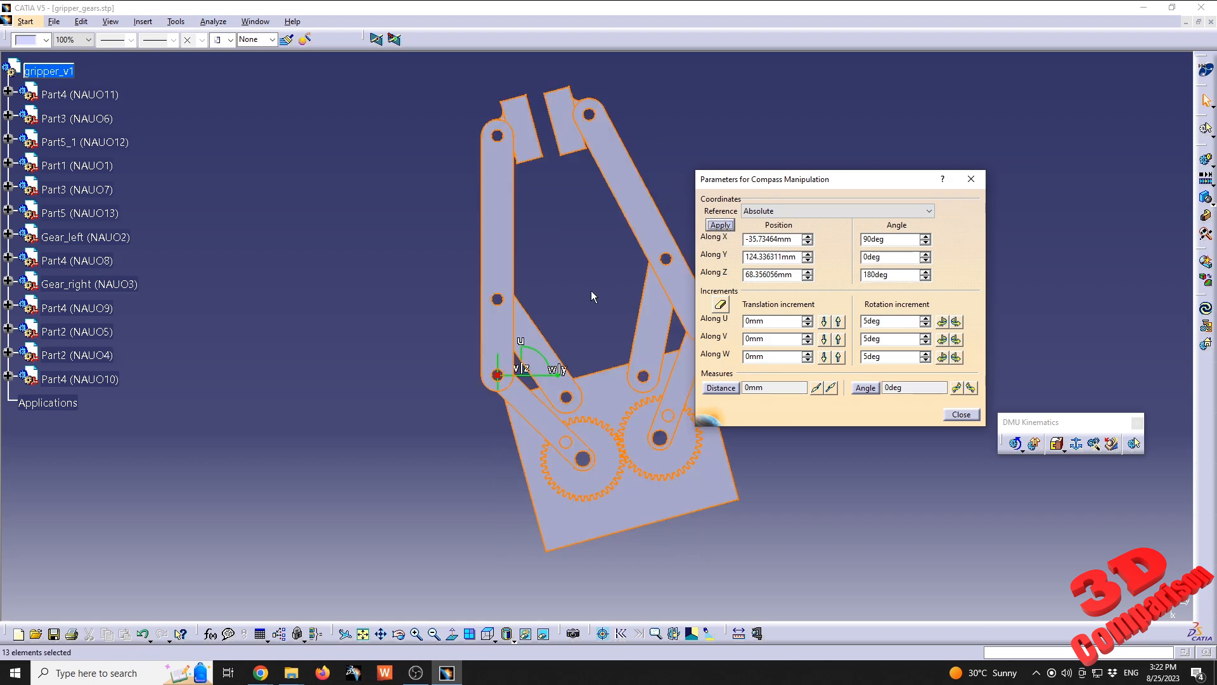
Rotate the selected parts about V in three 5deg increments to square the base plate, and close the compass parameters.
{"action": "middle_click_drag", "start_coordinate": [595, 283], "coordinate": [558, 298]}
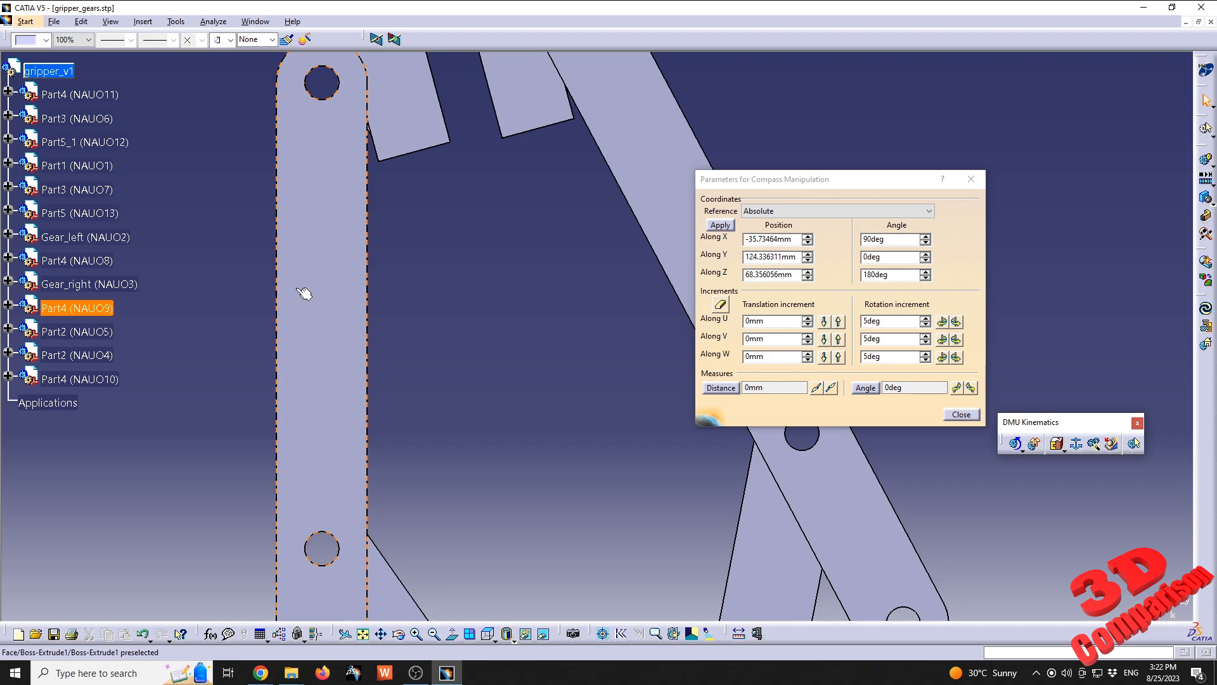
{"action": "middle_click_drag", "start_coordinate": [304, 293], "coordinate": [615, 482], "text": "ctrl"}
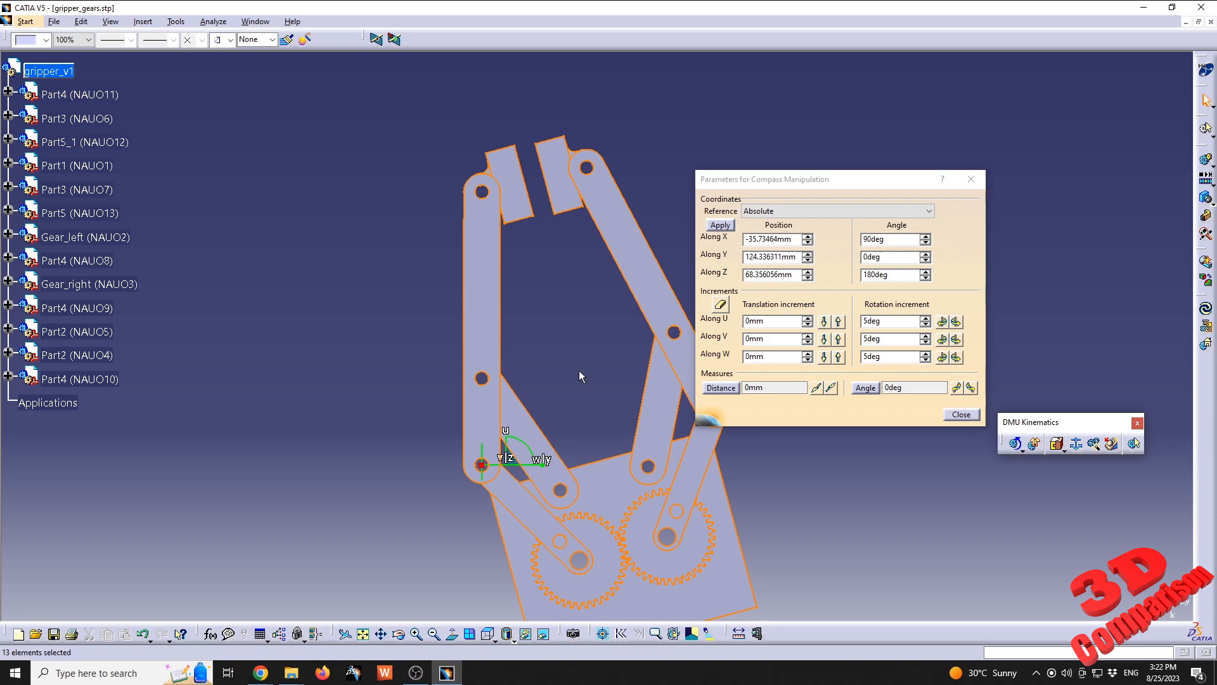
{"action": "middle_click_drag", "start_coordinate": [580, 370], "coordinate": [579, 310]}
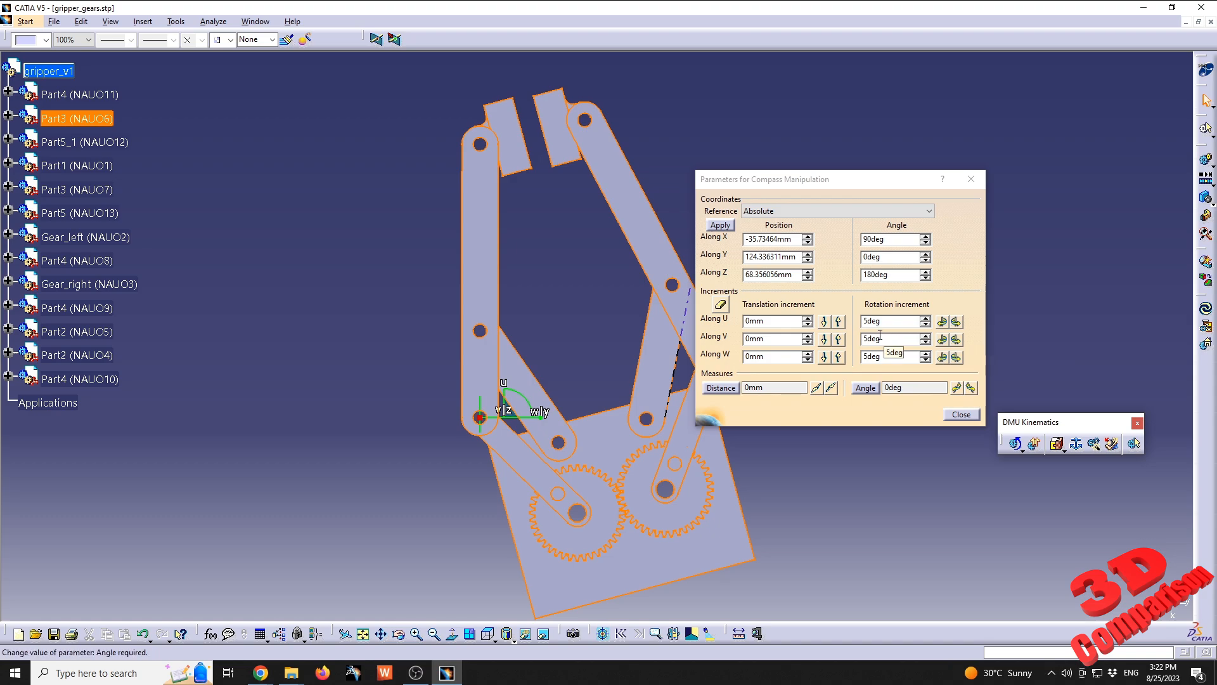
{"action": "left_click_drag", "start_coordinate": [884, 339], "coordinate": [814, 342]}
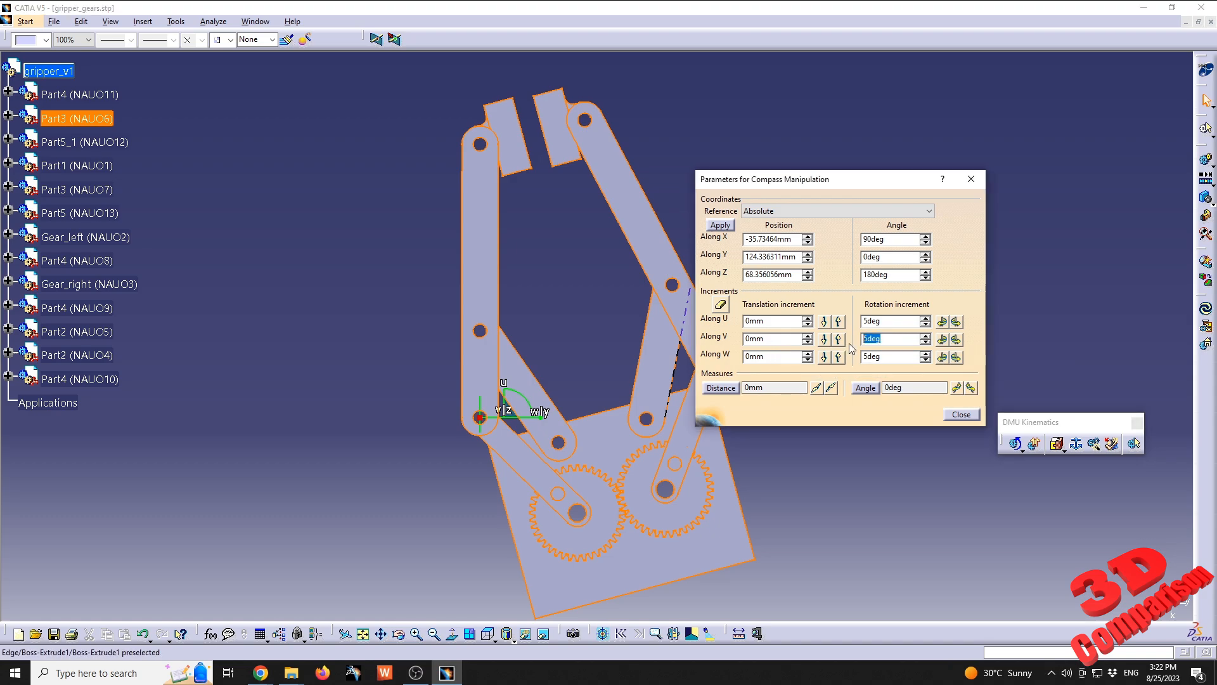
{"action": "left_click", "coordinate": [942, 340]}
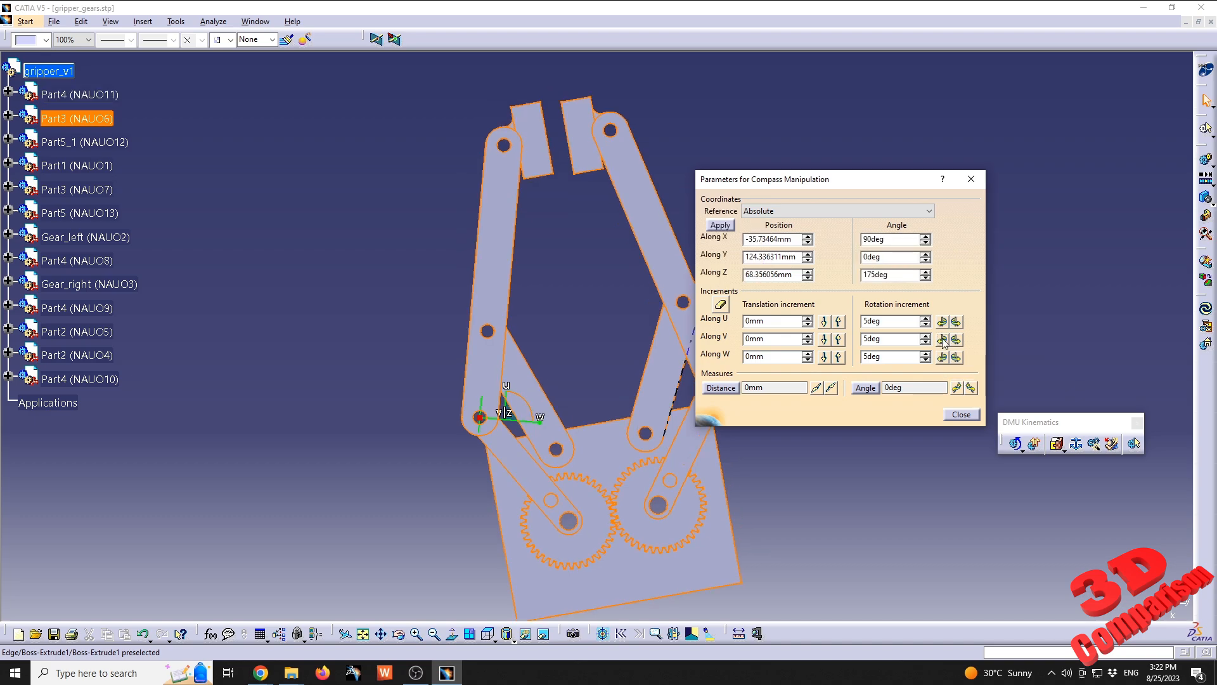
{"action": "left_click", "coordinate": [943, 339]}
{"action": "left_click", "coordinate": [942, 340]}
{"action": "left_click", "coordinate": [760, 459]}
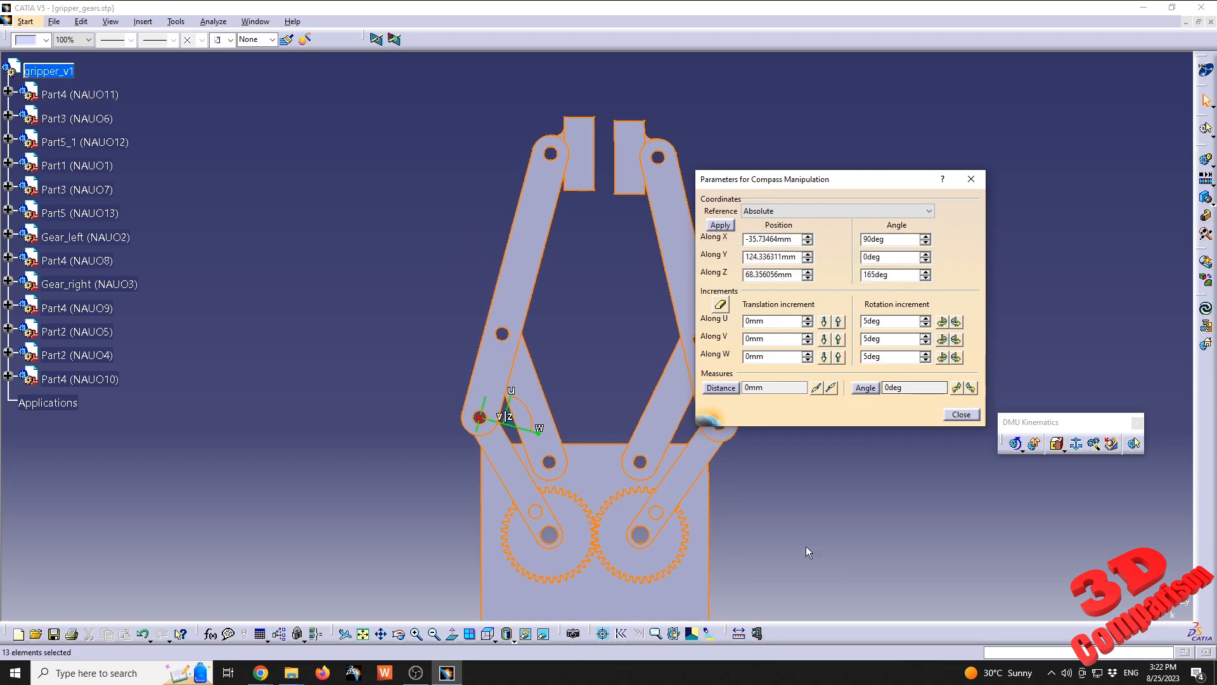
{"action": "middle_click_drag", "start_coordinate": [760, 459], "coordinate": [755, 503]}
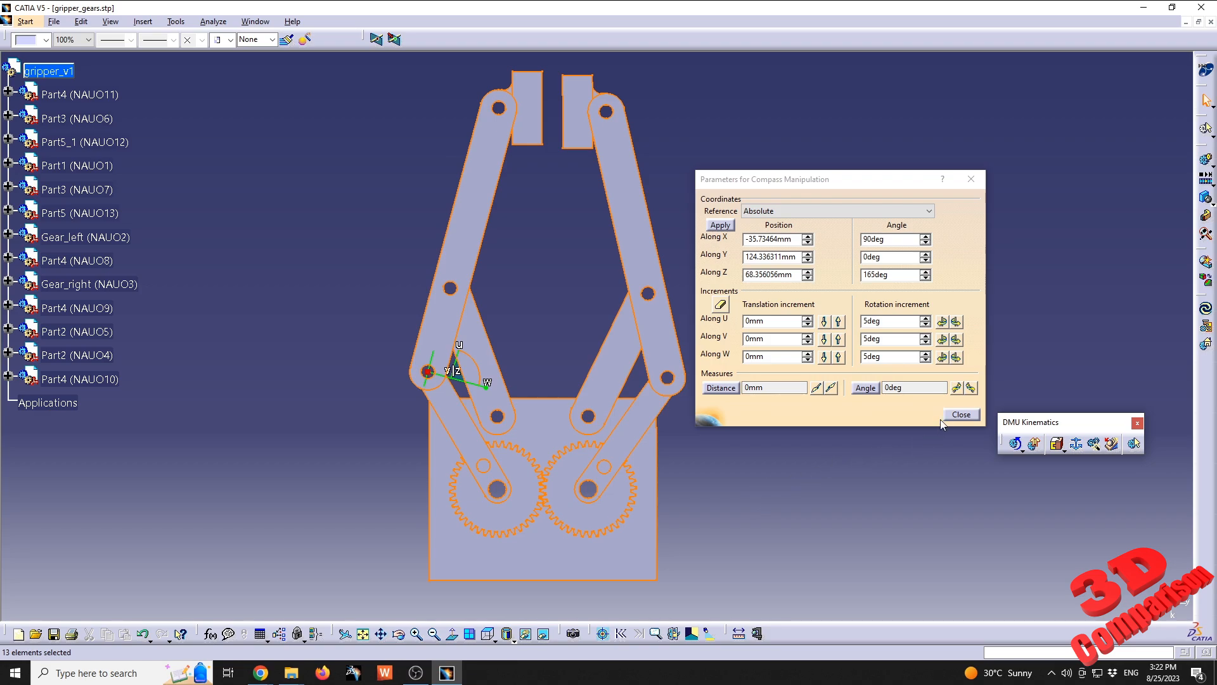
{"action": "left_click", "coordinate": [959, 414]}
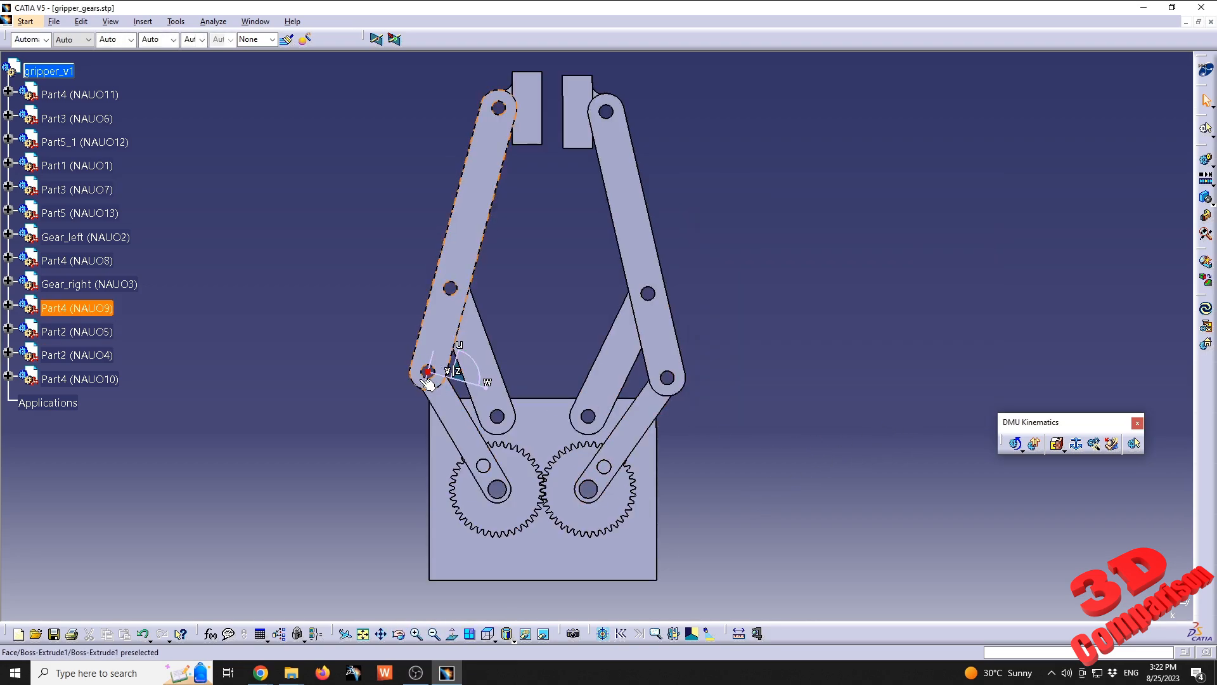
Detach the compass from the gripper and turn off its automatic snapping to the selected object.
{"action": "left_click_drag", "start_coordinate": [429, 374], "coordinate": [1146, 111]}
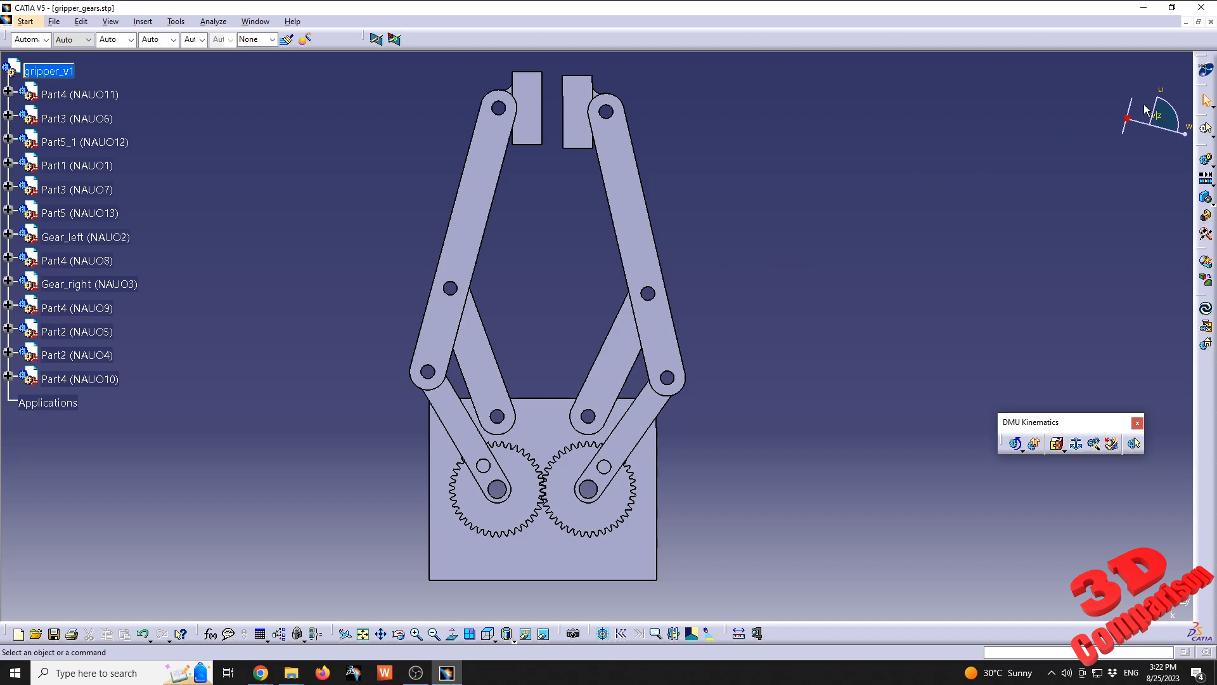
{"action": "right_click", "coordinate": [1124, 118]}
{"action": "left_click", "coordinate": [1065, 241]}
Switch the gripper assembly to the Assembly Design workbench.
{"action": "middle_click_drag", "start_coordinate": [564, 356], "coordinate": [790, 215]}
{"action": "middle_click_drag", "start_coordinate": [723, 349], "coordinate": [572, 237]}
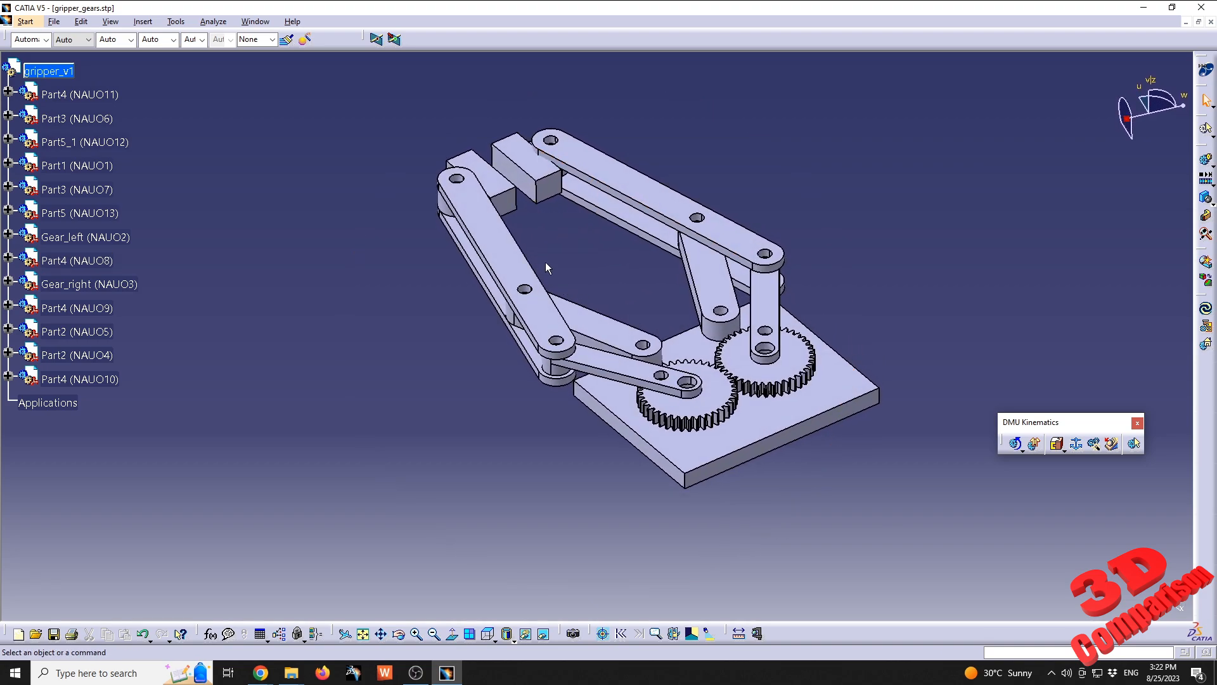
{"action": "middle_click_drag", "start_coordinate": [504, 246], "coordinate": [553, 335]}
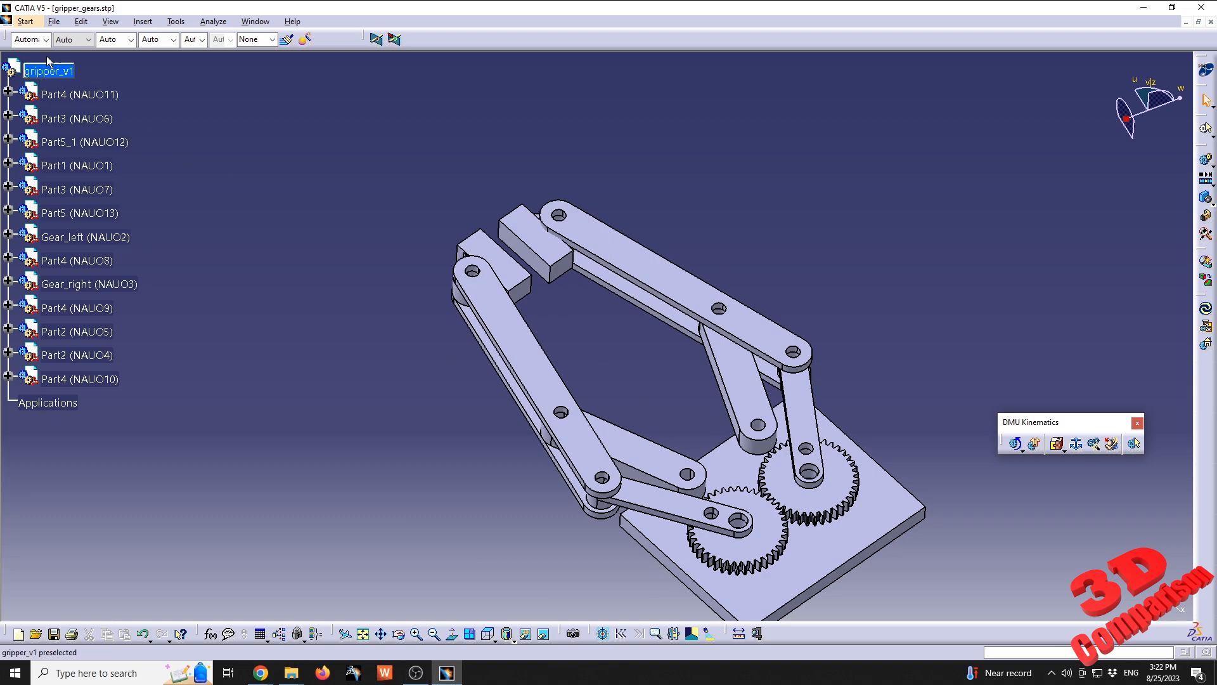
{"action": "left_click", "coordinate": [26, 22]}
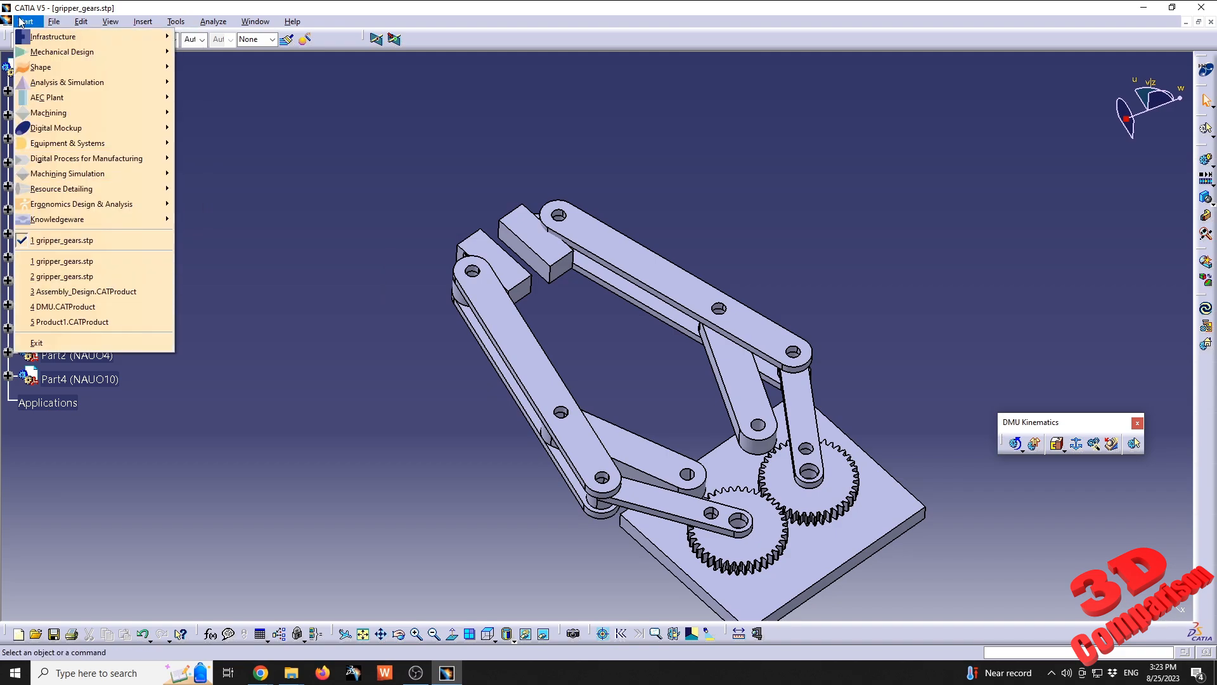
{"action": "mouse_move", "coordinate": [45, 54]}
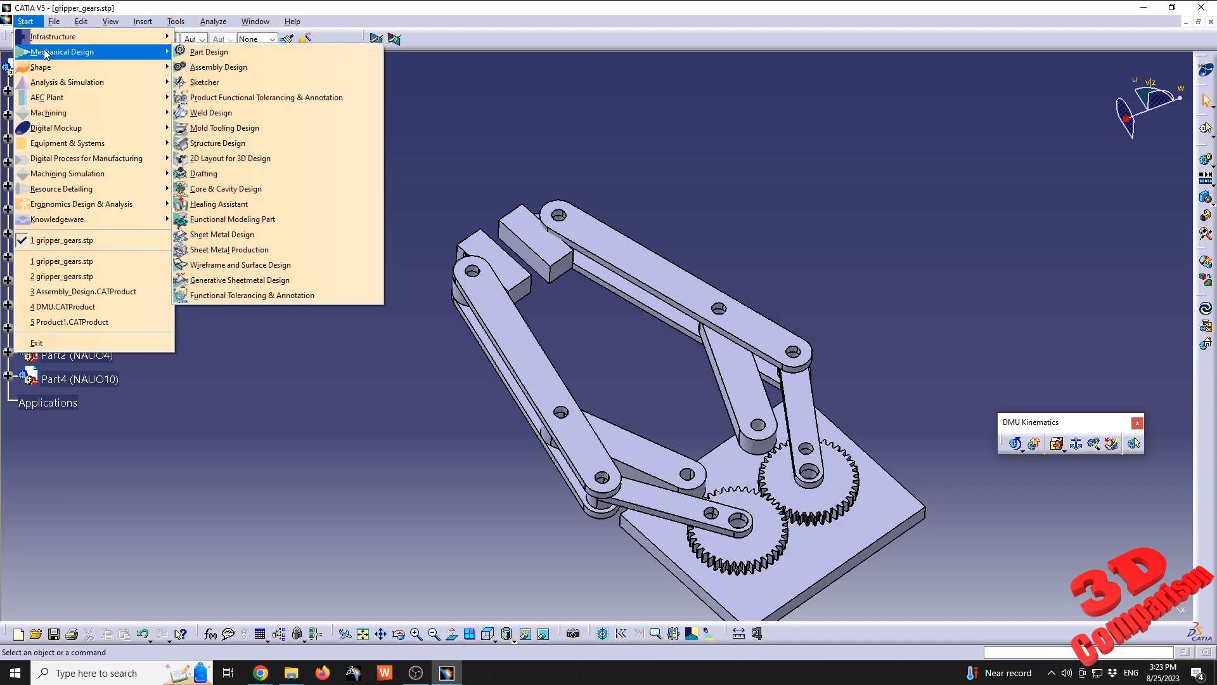
{"action": "left_click", "coordinate": [218, 67]}
{"action": "middle_click_drag", "start_coordinate": [539, 300], "coordinate": [642, 277]}
{"action": "middle_click_drag", "start_coordinate": [745, 444], "coordinate": [697, 403]}
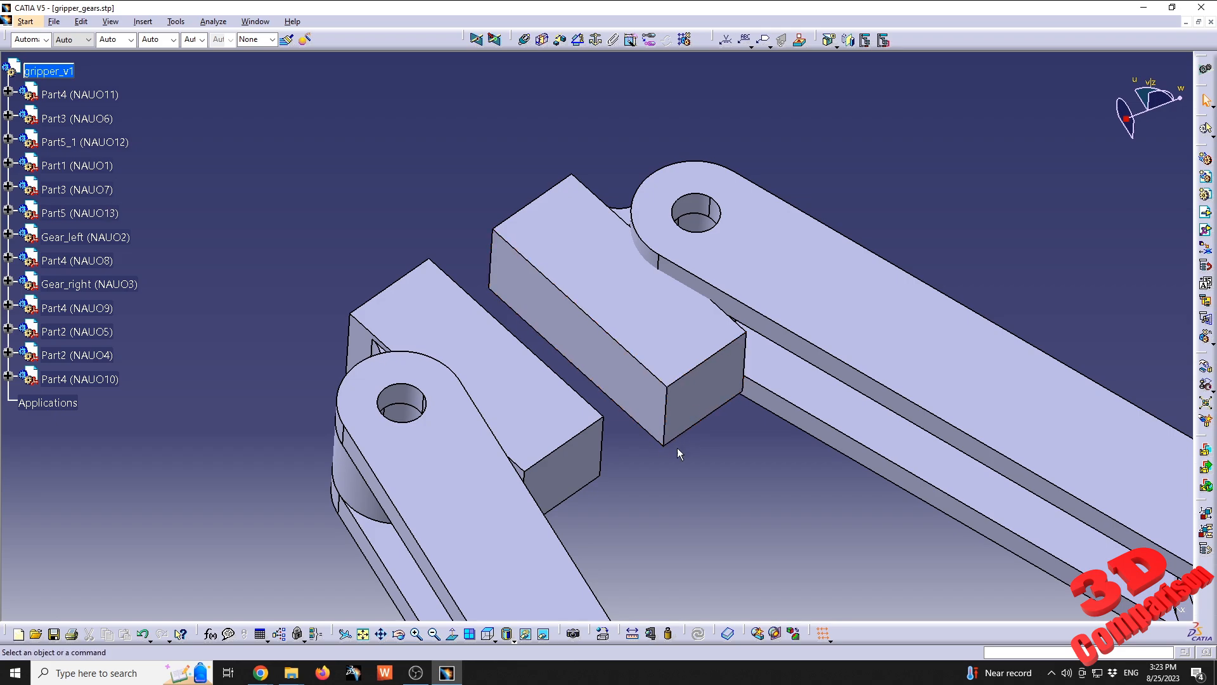
Add a coincidence constraint between the end faces of finger pads Part5 (NAUO13) and Part5_1 (NAUO12), with Same orientation.
{"action": "left_click", "coordinate": [525, 40]}
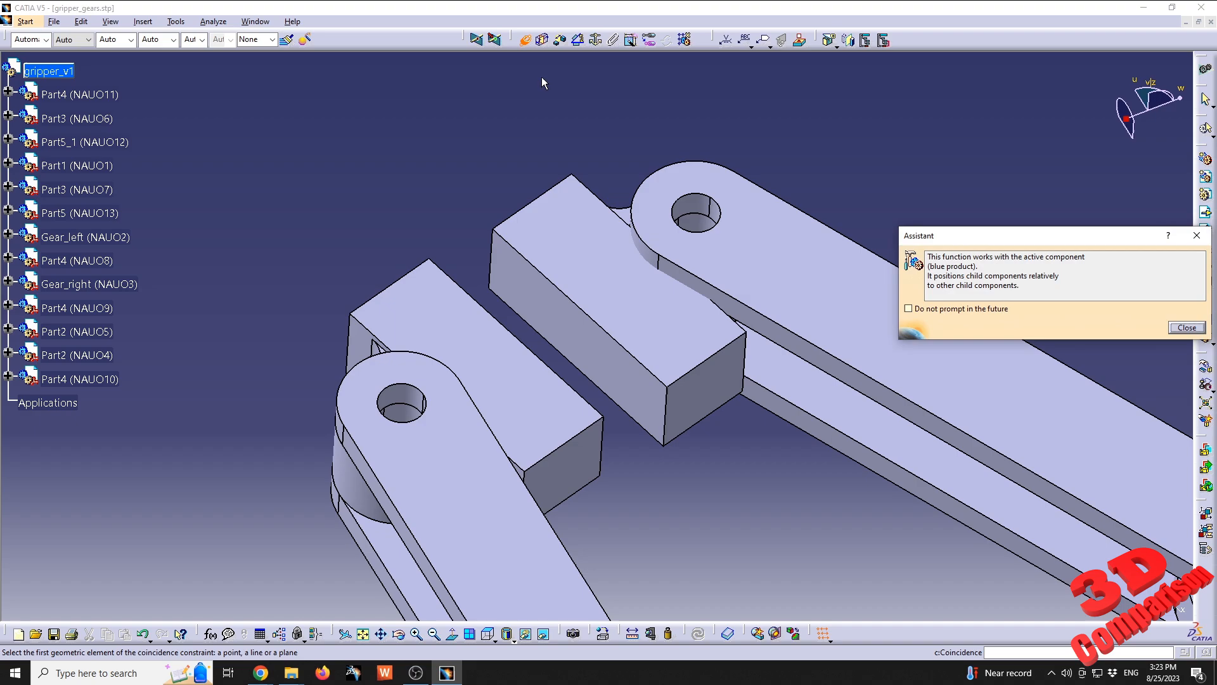
{"action": "left_click", "coordinate": [717, 393]}
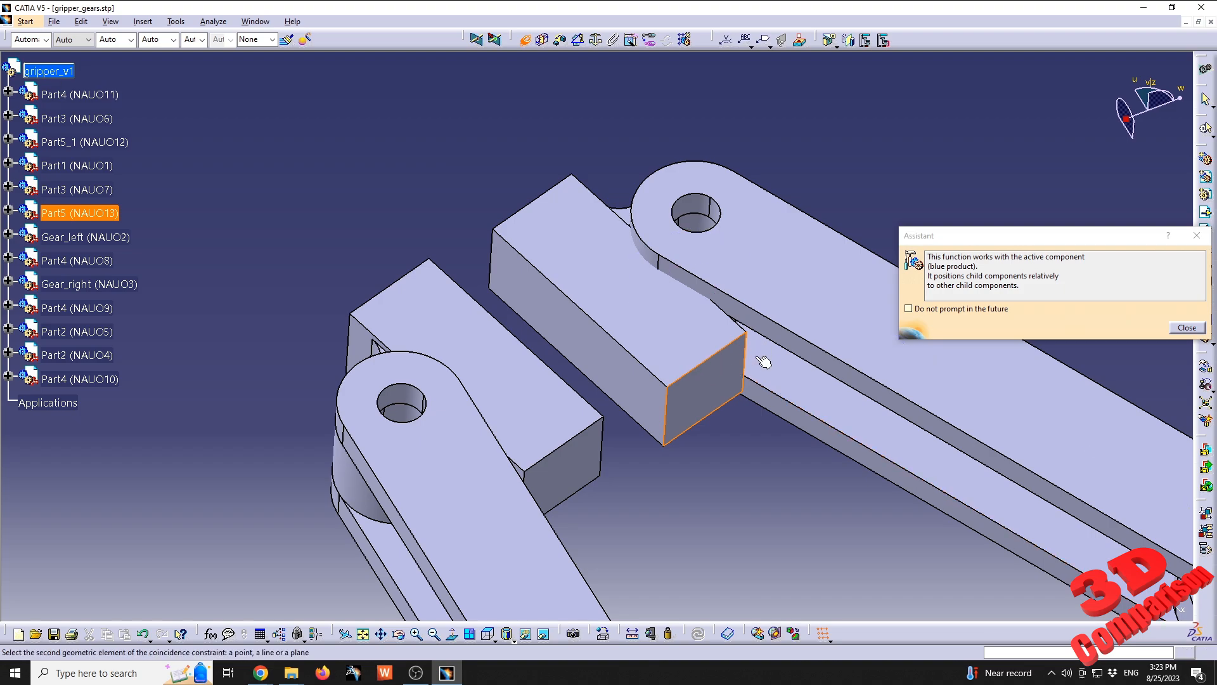
{"action": "left_click", "coordinate": [575, 460]}
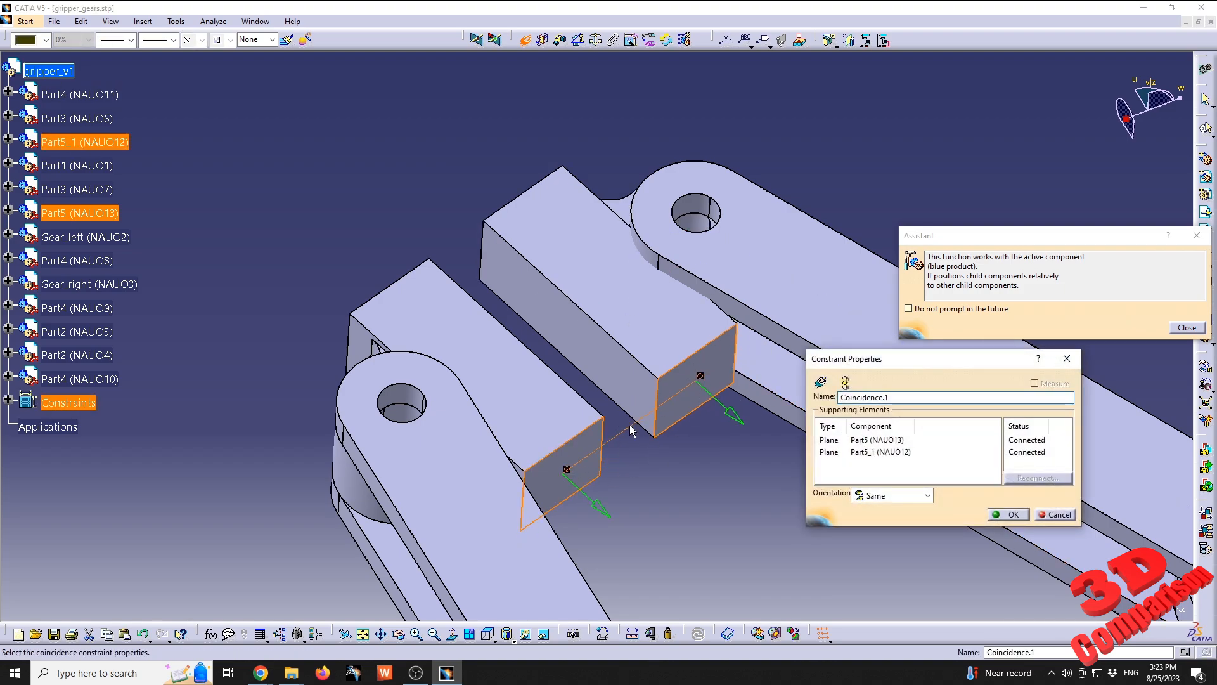
{"action": "middle_click_drag", "start_coordinate": [682, 334], "coordinate": [649, 455]}
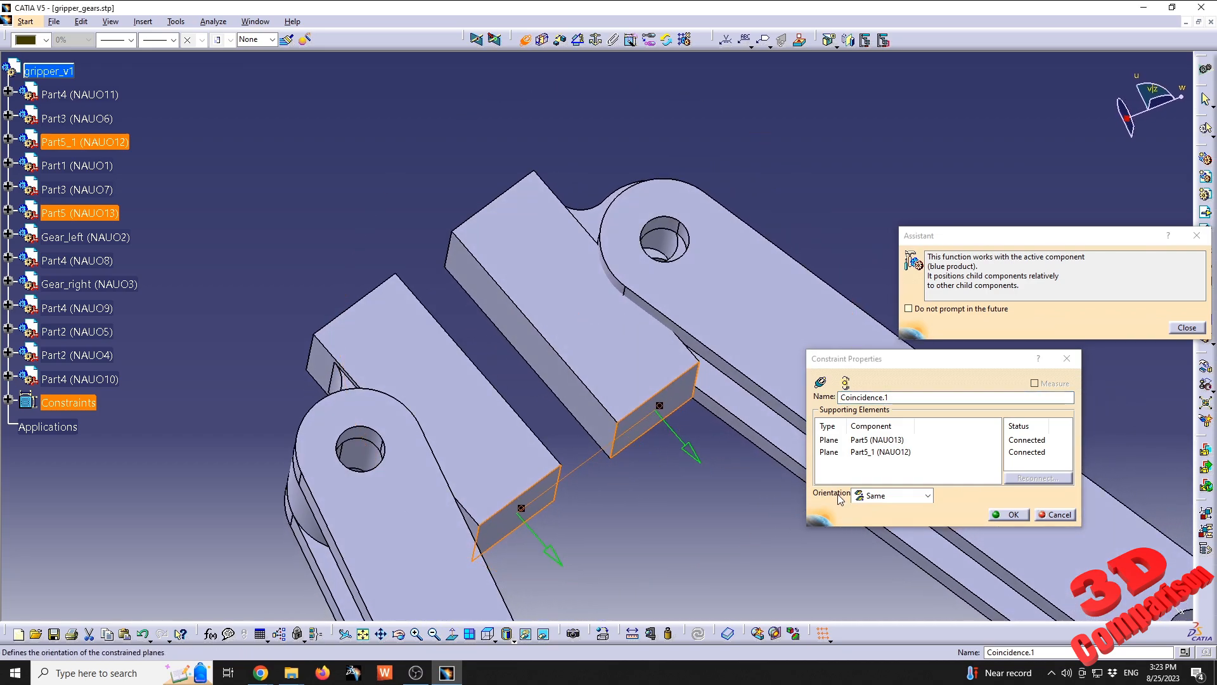
{"action": "left_click", "coordinate": [1010, 515]}
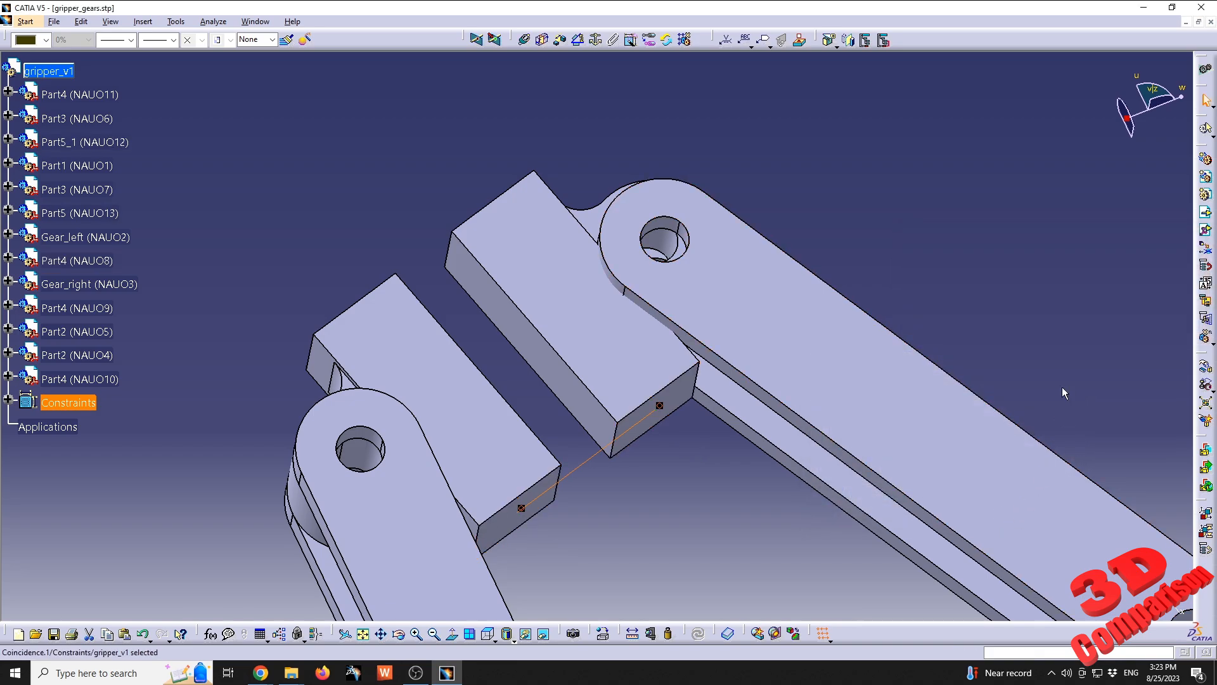
Constrain the front hole axis of link Part4 (NAUO8) coincident with the hole axis of finger pad Part5 (NAUO13).
{"action": "middle_click_drag", "start_coordinate": [559, 312], "coordinate": [511, 338]}
{"action": "middle_click_drag", "start_coordinate": [429, 326], "coordinate": [634, 317]}
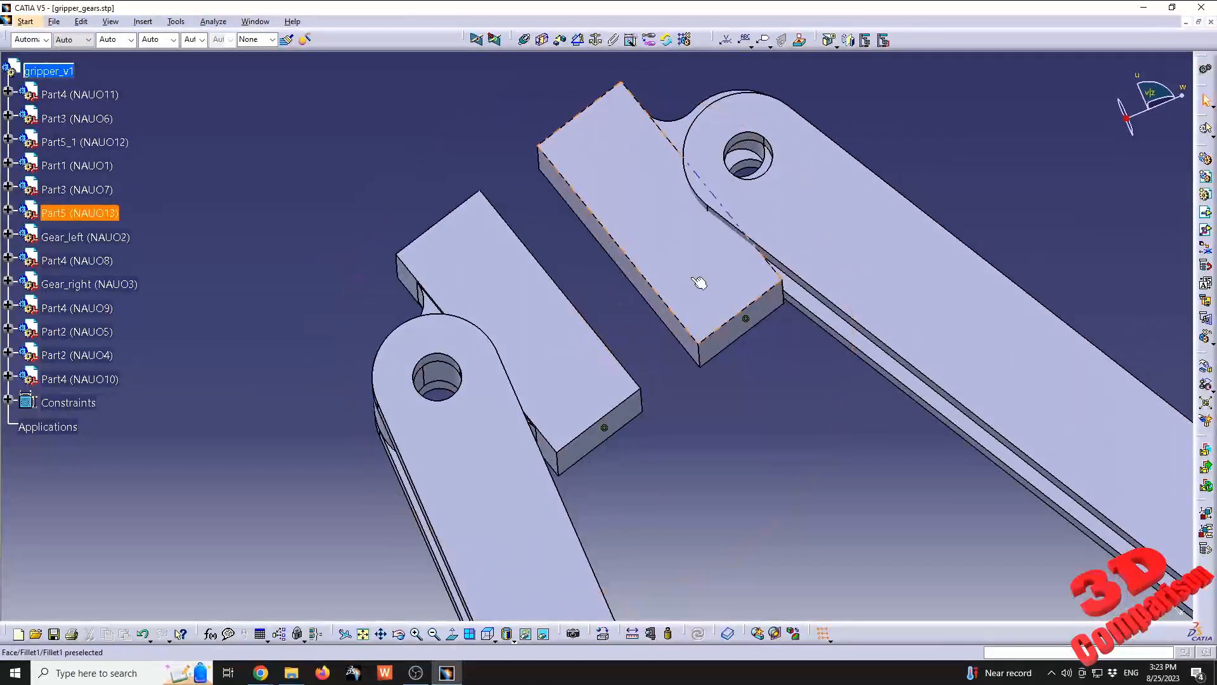
{"action": "middle_click_drag", "start_coordinate": [700, 283], "coordinate": [603, 407]}
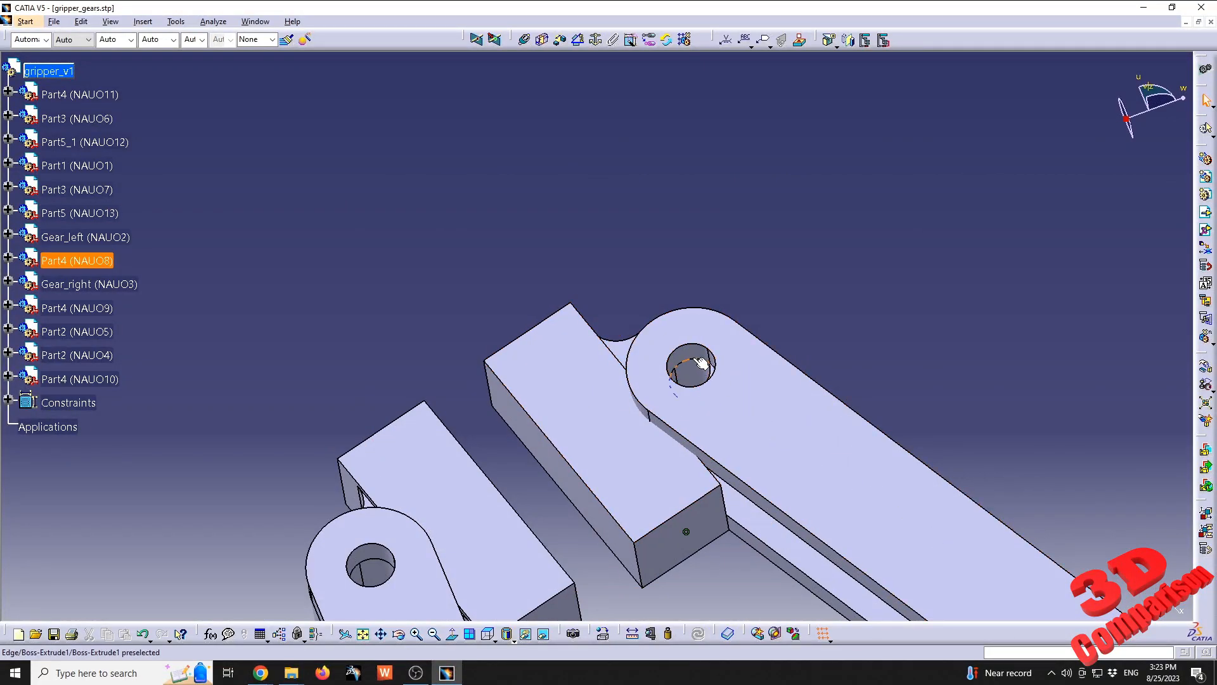
{"action": "middle_click_drag", "start_coordinate": [704, 402], "coordinate": [612, 235]}
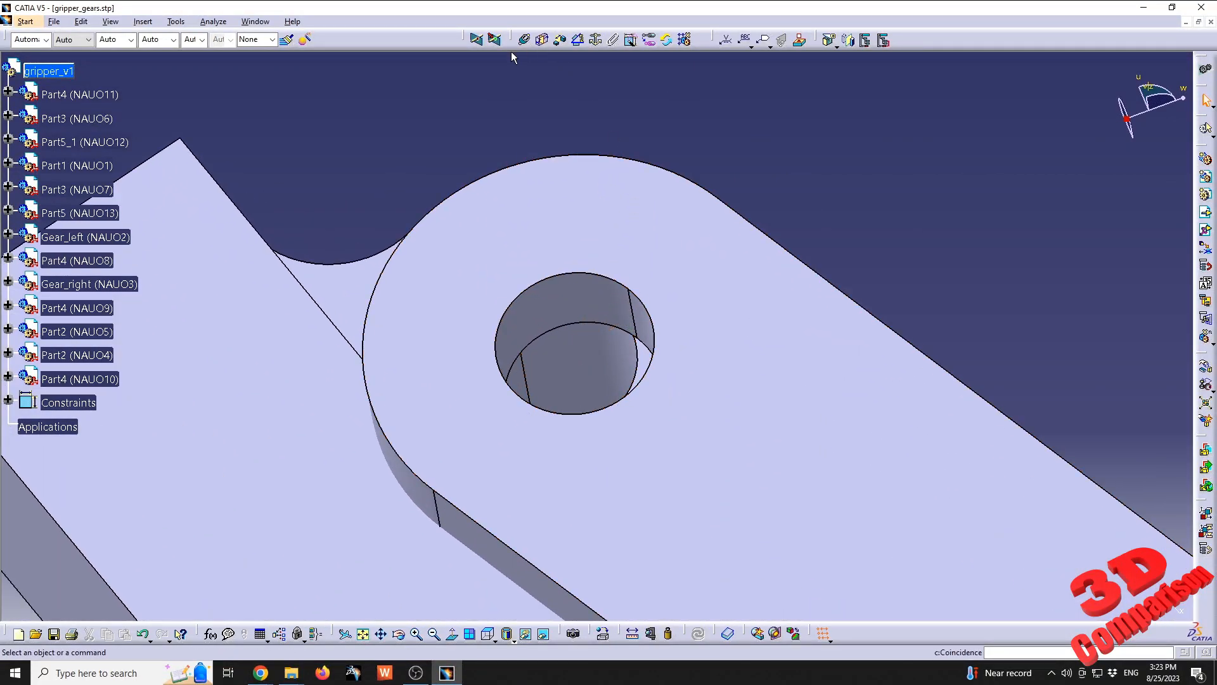
{"action": "left_click", "coordinate": [523, 40]}
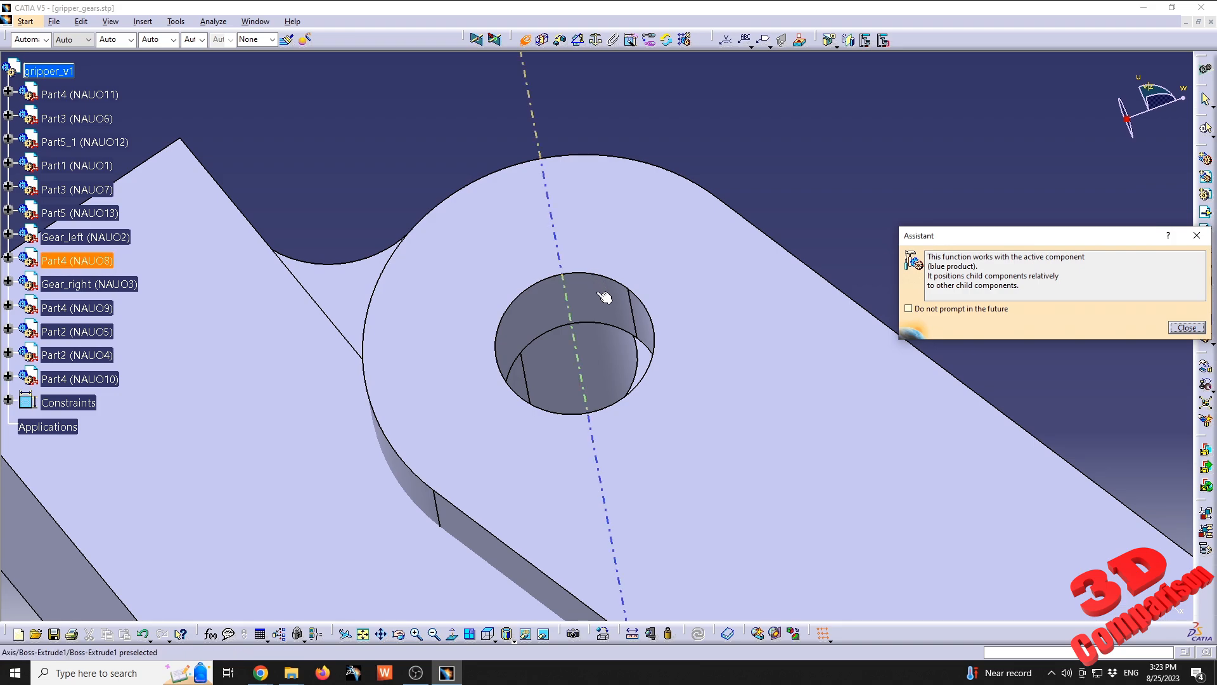
{"action": "middle_click_drag", "start_coordinate": [595, 350], "coordinate": [636, 360]}
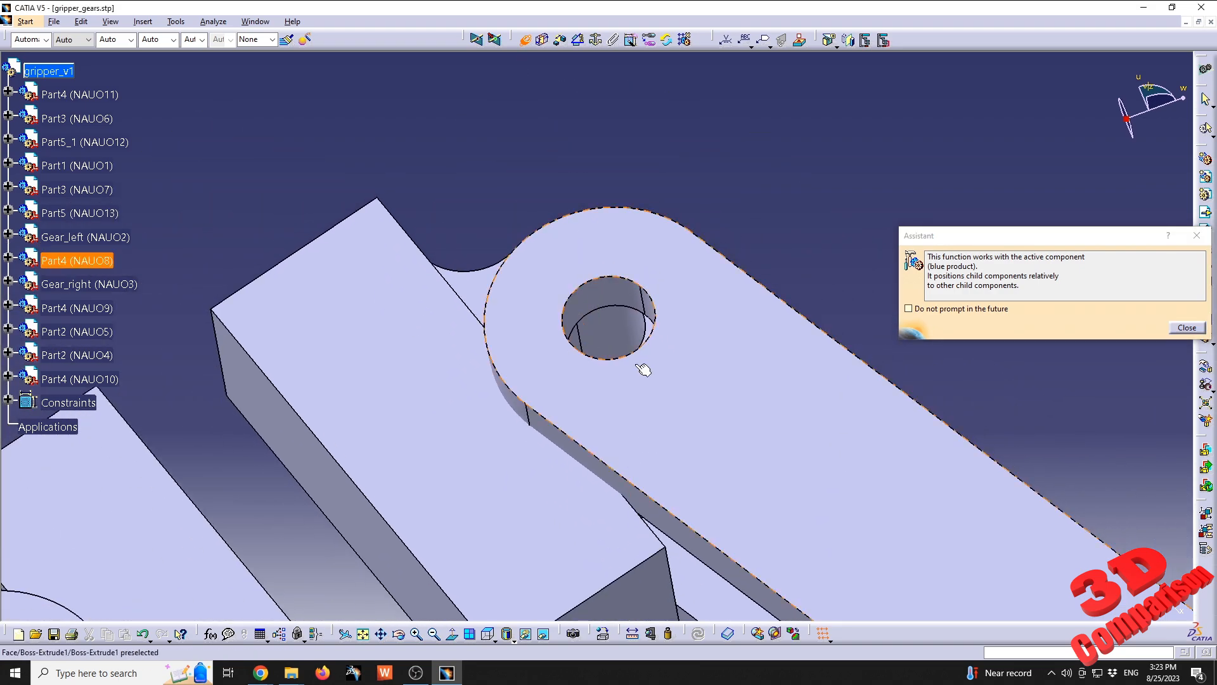
{"action": "left_click", "coordinate": [626, 320]}
{"action": "left_click", "coordinate": [628, 302]}
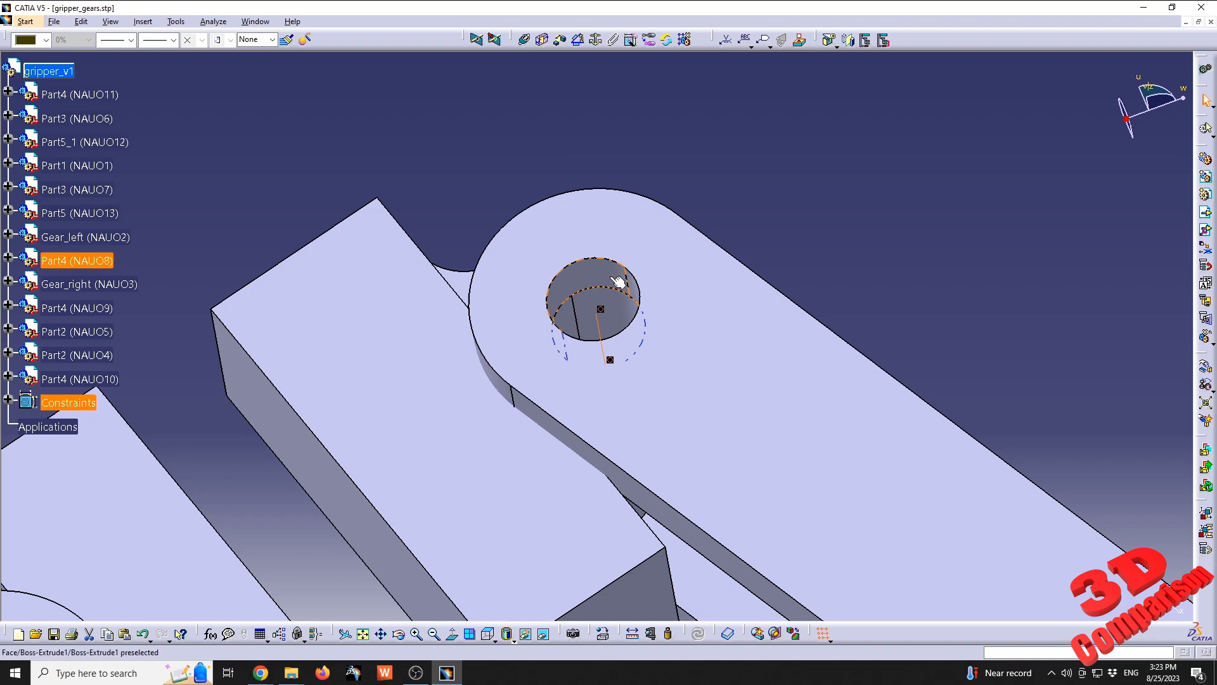
Start another coincidence constraint on the underside of the gripper and suppress future Assistant prompts.
{"action": "middle_click_drag", "start_coordinate": [646, 294], "coordinate": [652, 541]}
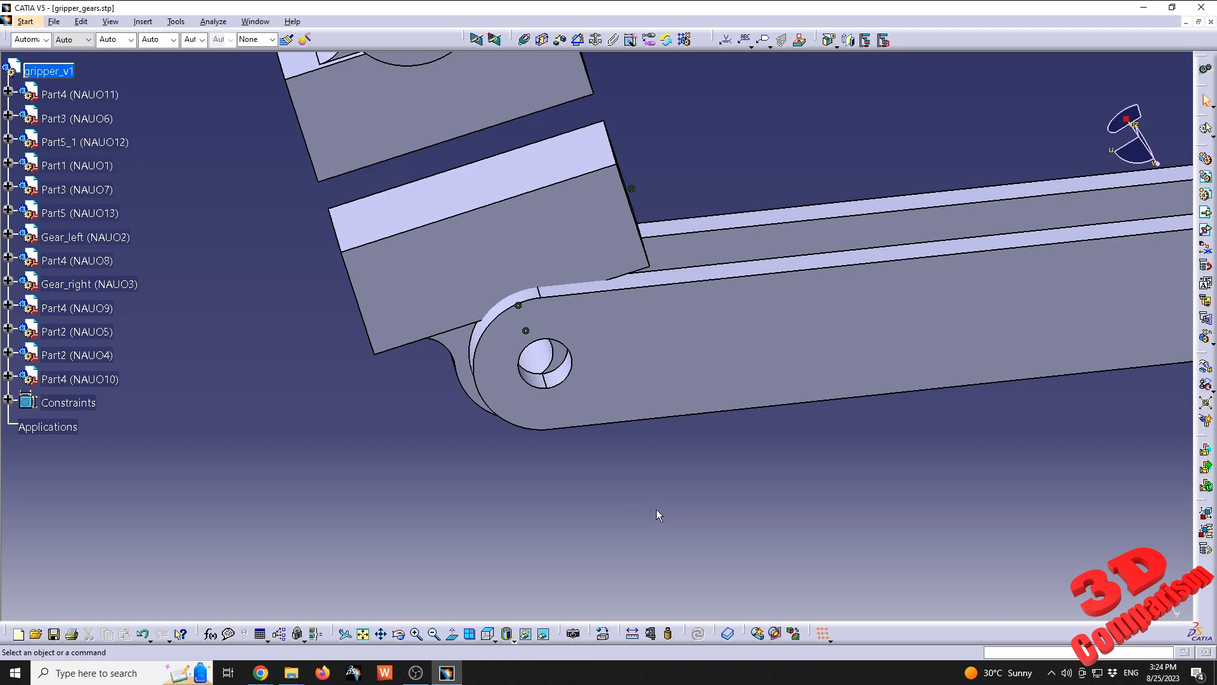
{"action": "key", "text": "c"}
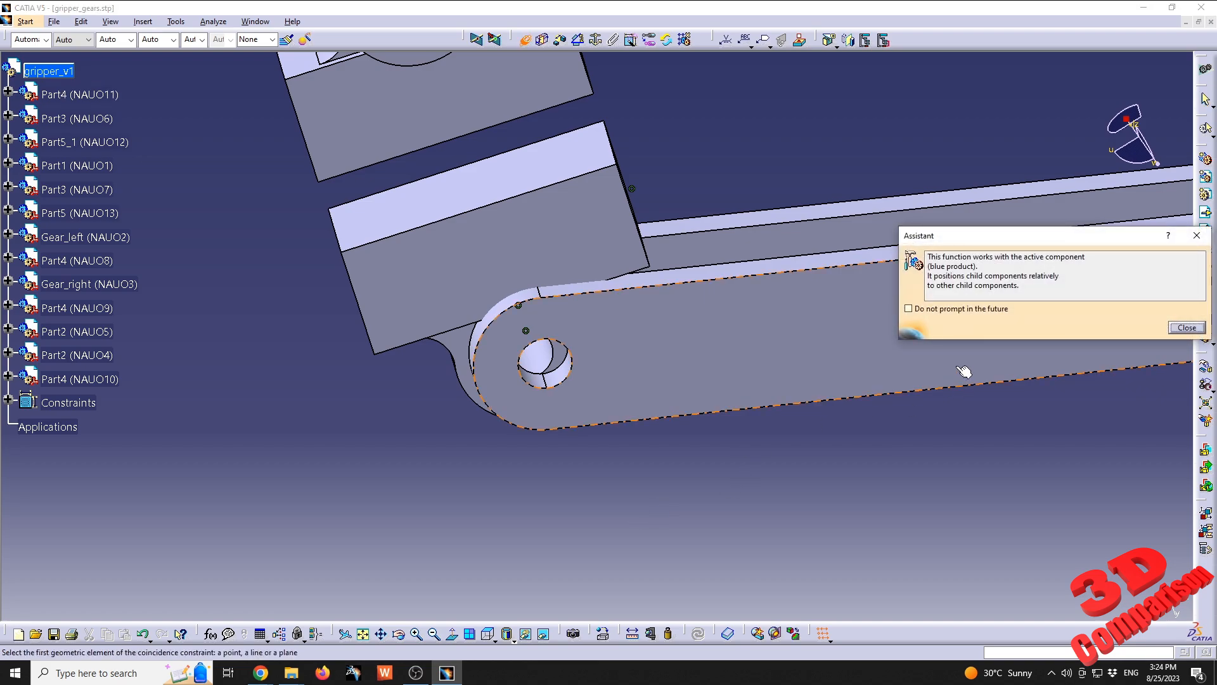
{"action": "left_click_drag", "start_coordinate": [998, 233], "coordinate": [690, 495]}
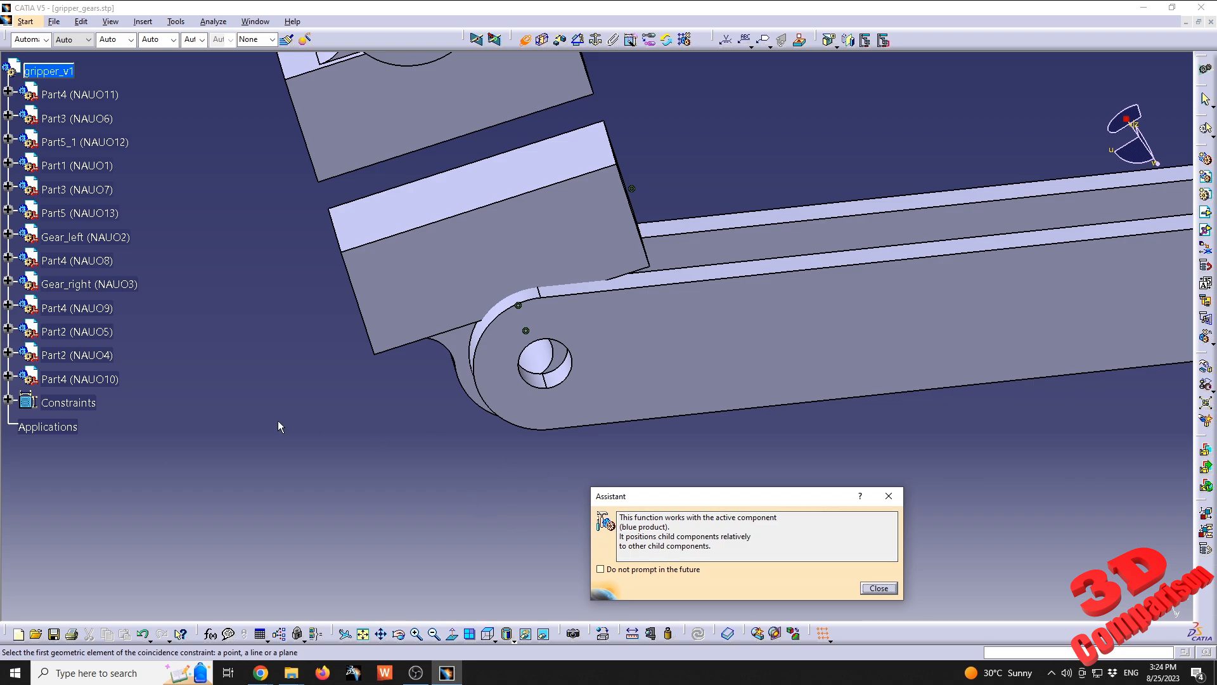
{"action": "scroll", "coordinate": [309, 431], "scroll_direction": "up", "scroll_amount": 1}
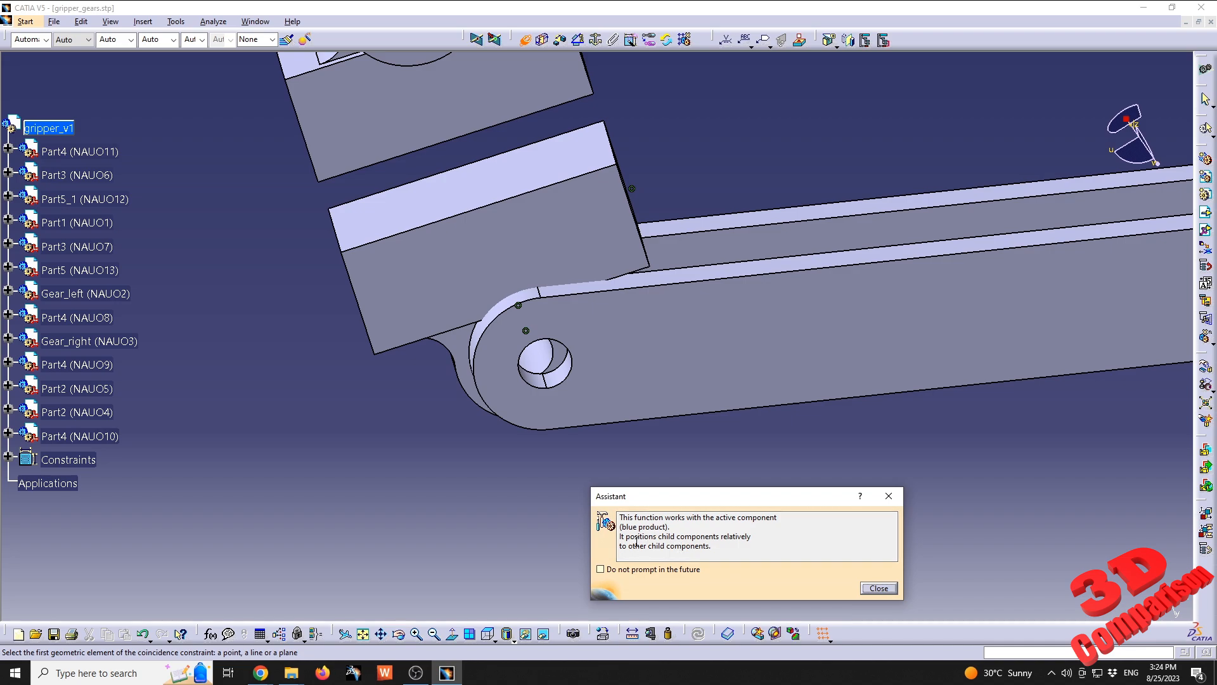
{"action": "left_click", "coordinate": [646, 571]}
{"action": "left_click", "coordinate": [879, 588]}
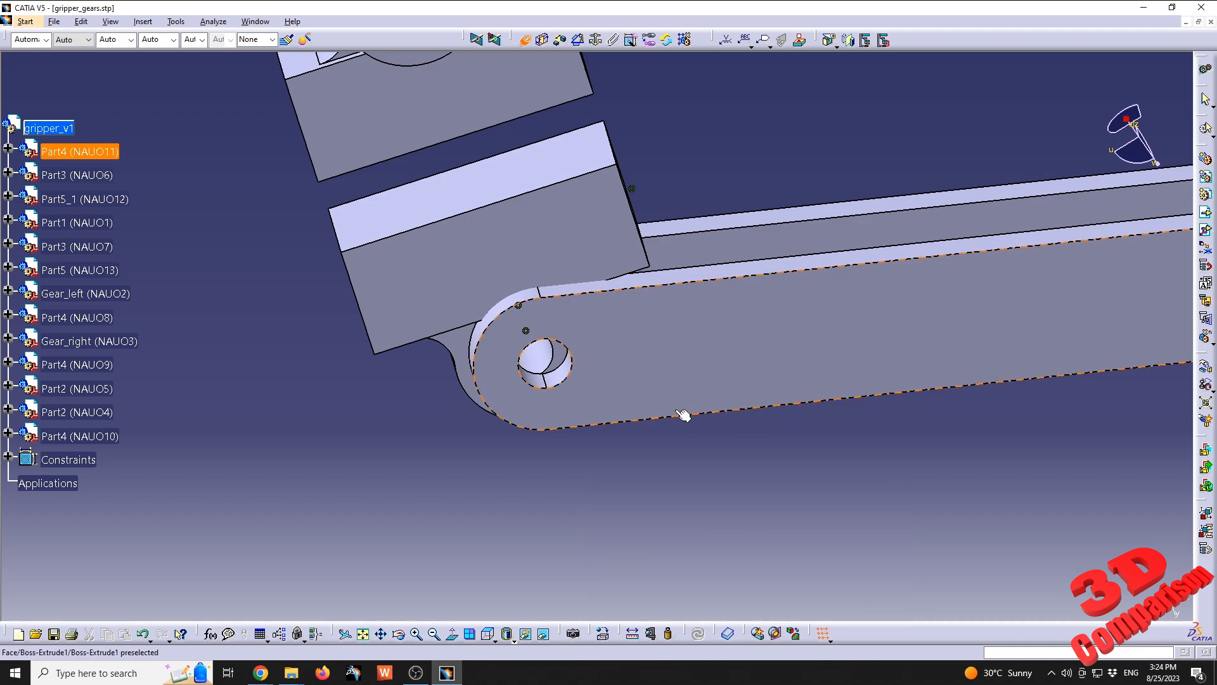
Make the front hole axis of link Part4 (NAUO11) coincident with the hole axis of finger pad Part5 (NAUO13).
{"action": "middle_click_drag", "start_coordinate": [678, 412], "coordinate": [621, 304]}
{"action": "left_click", "coordinate": [522, 319]}
{"action": "left_click", "coordinate": [486, 286]}
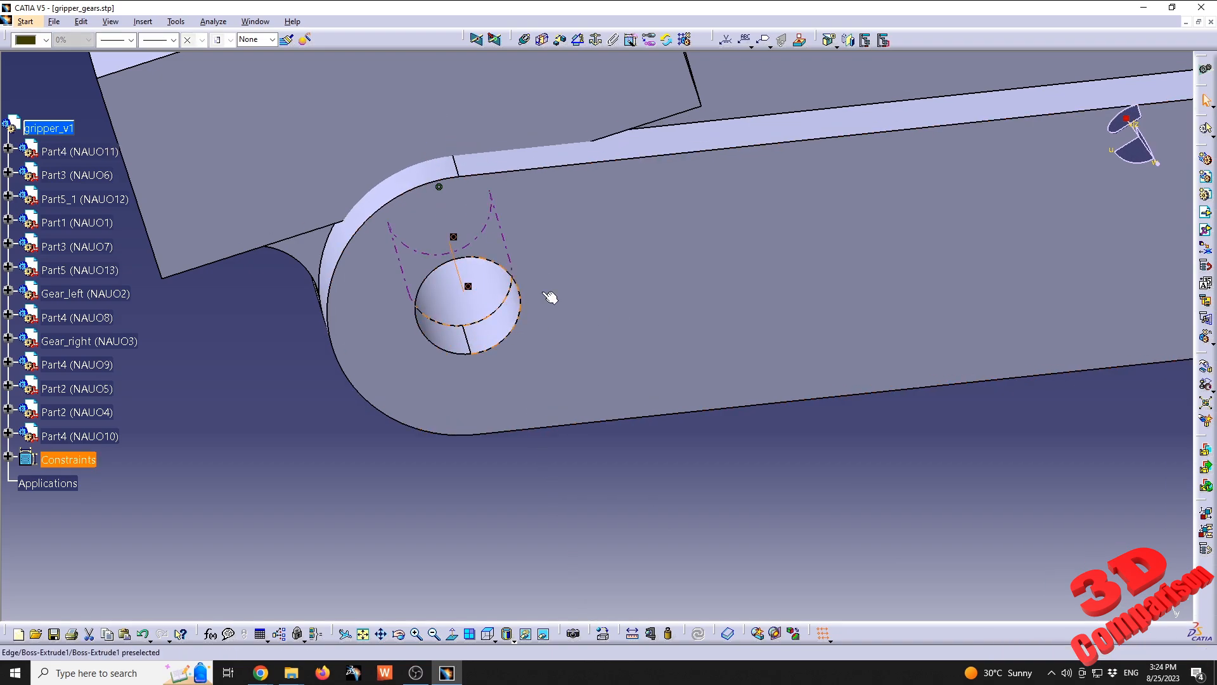
Constrain the middle hole axis of link Part4 (NAUO11) coincident with the hole axis of Part3 (NAUO6).
{"action": "middle_click_drag", "start_coordinate": [727, 241], "coordinate": [739, 405]}
{"action": "middle_click_drag", "start_coordinate": [886, 369], "coordinate": [644, 371]}
{"action": "left_click", "coordinate": [677, 475]}
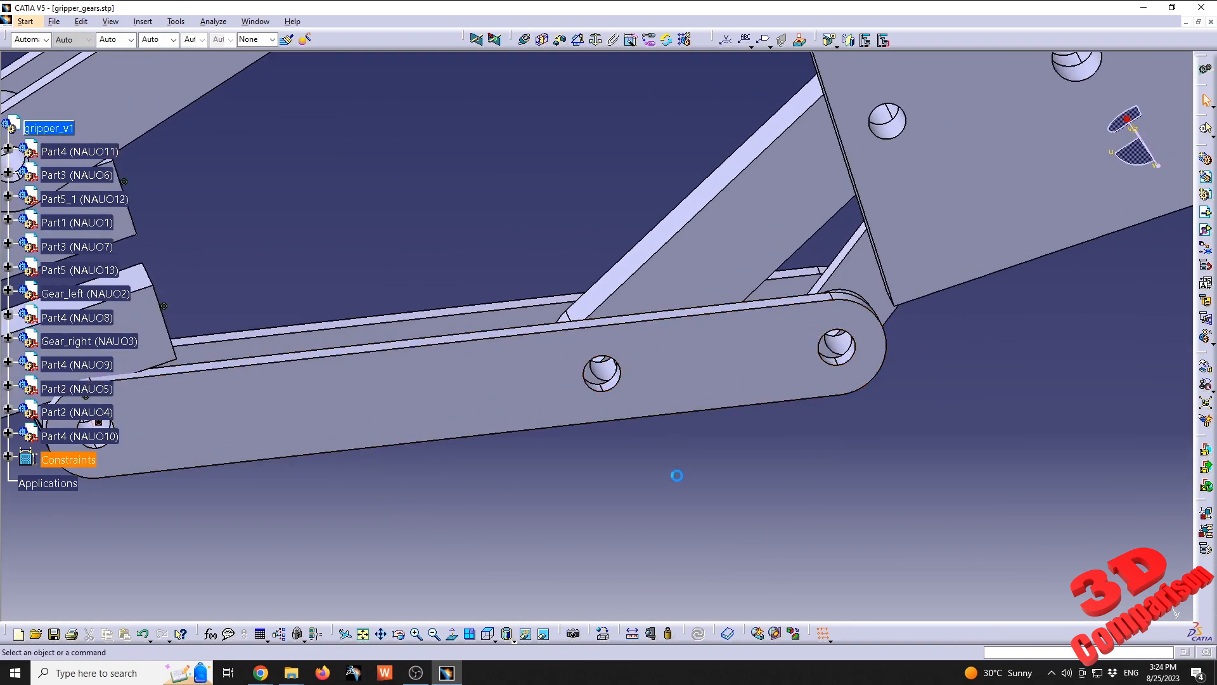
{"action": "key", "text": "ctrl+y"}
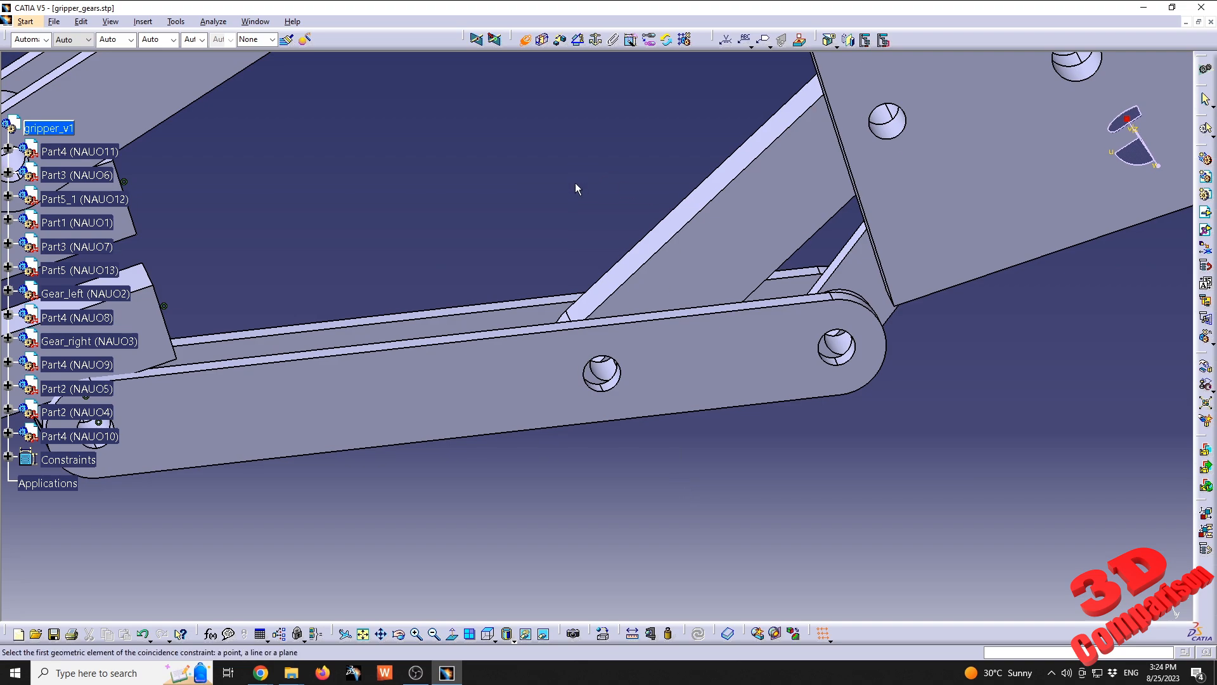
{"action": "middle_click_drag", "start_coordinate": [636, 355], "coordinate": [636, 269]}
{"action": "middle_click_drag", "start_coordinate": [652, 434], "coordinate": [647, 348]}
{"action": "left_click", "coordinate": [590, 453]}
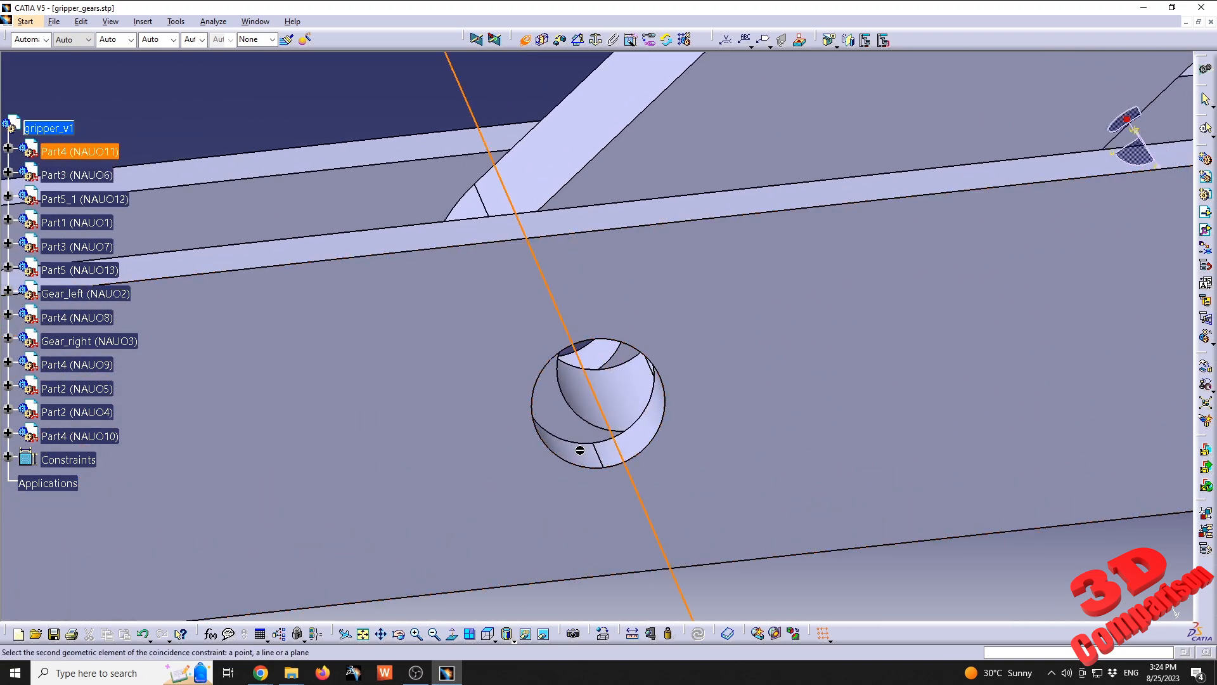
{"action": "left_click", "coordinate": [604, 403]}
Make link Part4 (NAUO8) coincident with Part3 (NAUO6) at its middle hole and with Part2 (NAUO4) at its rear hole.
{"action": "middle_click_drag", "start_coordinate": [651, 266], "coordinate": [607, 386]}
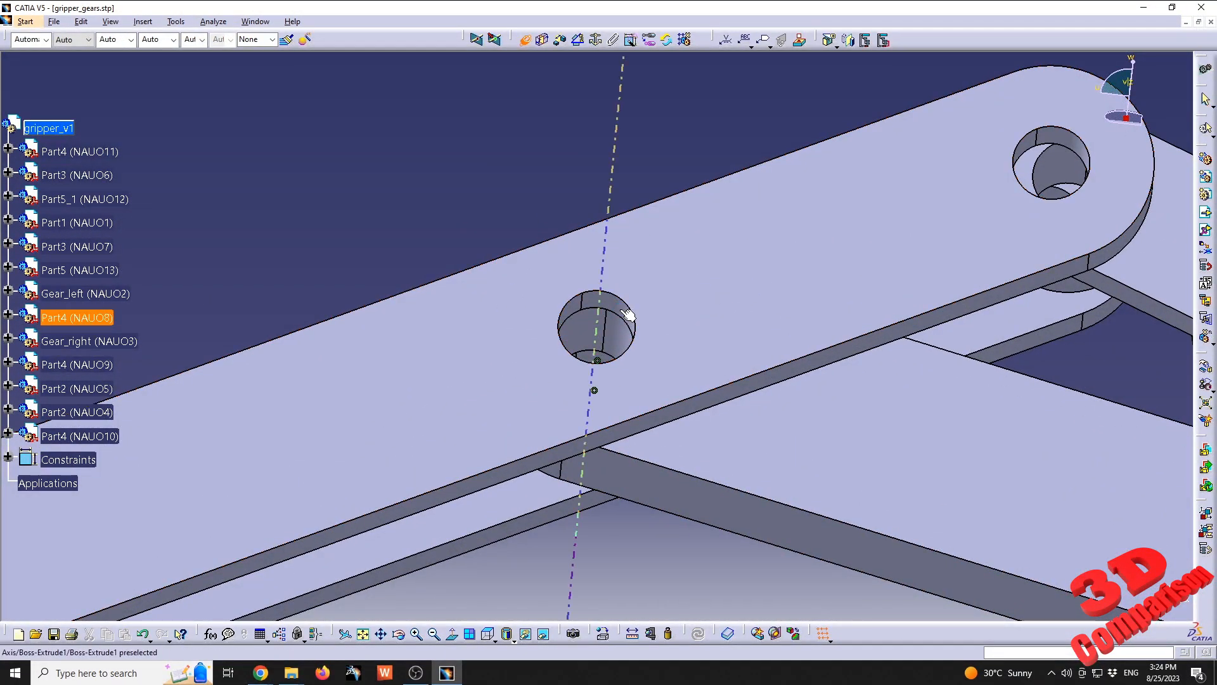
{"action": "middle_click_drag", "start_coordinate": [736, 254], "coordinate": [442, 308]}
{"action": "left_click", "coordinate": [753, 230]}
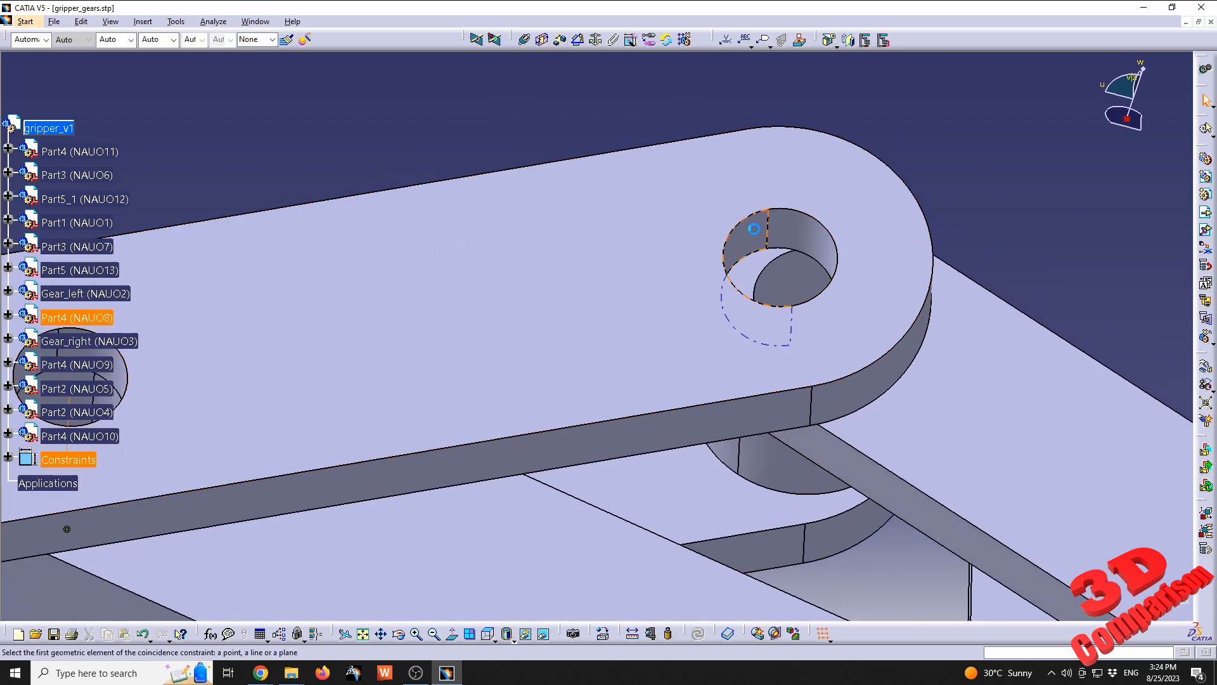
{"action": "left_click", "coordinate": [796, 275]}
Constrain the rear hole axis of link Part4 (NAUO11) coincident with the hole axis of Part2 (NAUO4).
{"action": "middle_click_drag", "start_coordinate": [797, 296], "coordinate": [561, 65]}
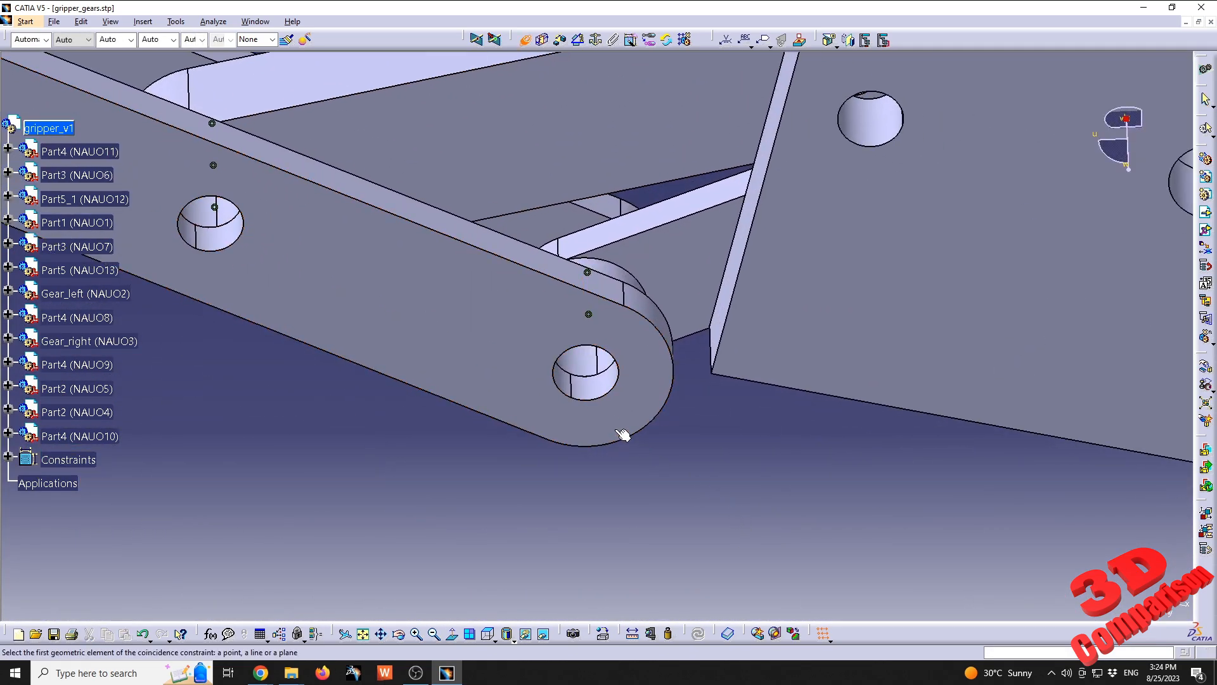
{"action": "left_click", "coordinate": [584, 369]}
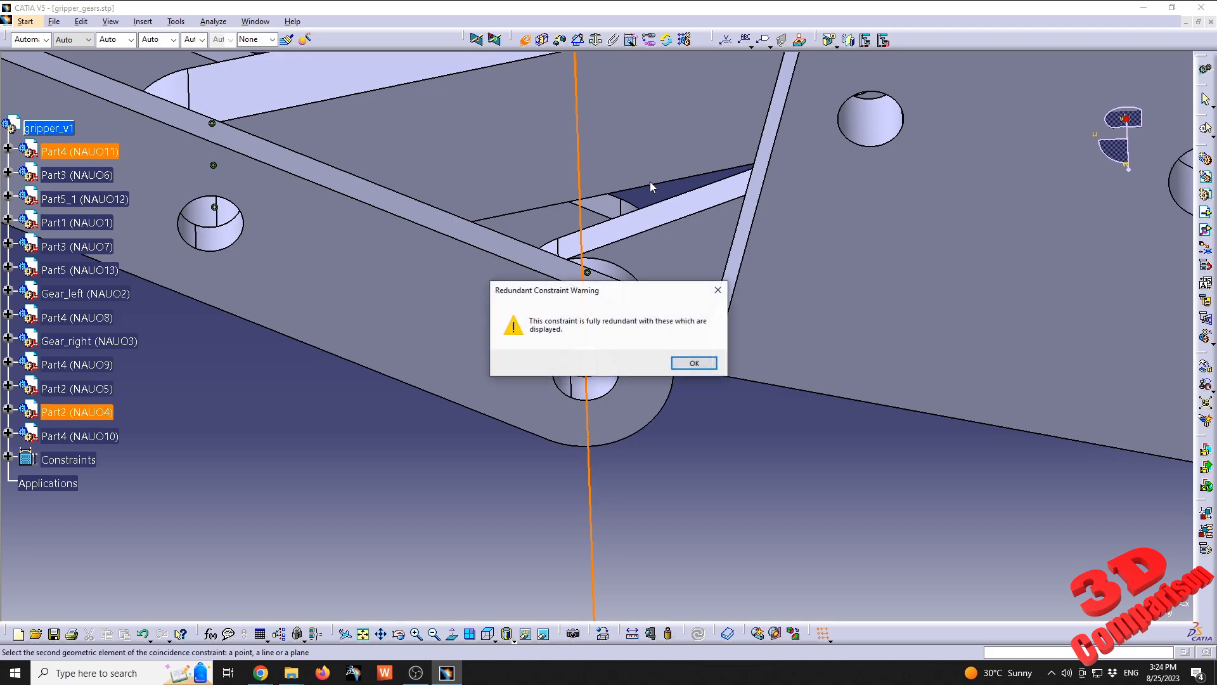
{"action": "left_click", "coordinate": [698, 362]}
Try to make the free-end hole of Part3 (NAUO6) coincident with the matching hole in the unfixed base plate Part1.
{"action": "middle_click_drag", "start_coordinate": [690, 345], "coordinate": [609, 347]}
{"action": "middle_click_drag", "start_coordinate": [607, 283], "coordinate": [598, 444]}
{"action": "left_click", "coordinate": [598, 441]}
{"action": "middle_click_drag", "start_coordinate": [687, 381], "coordinate": [613, 426]}
{"action": "left_click", "coordinate": [669, 396]}
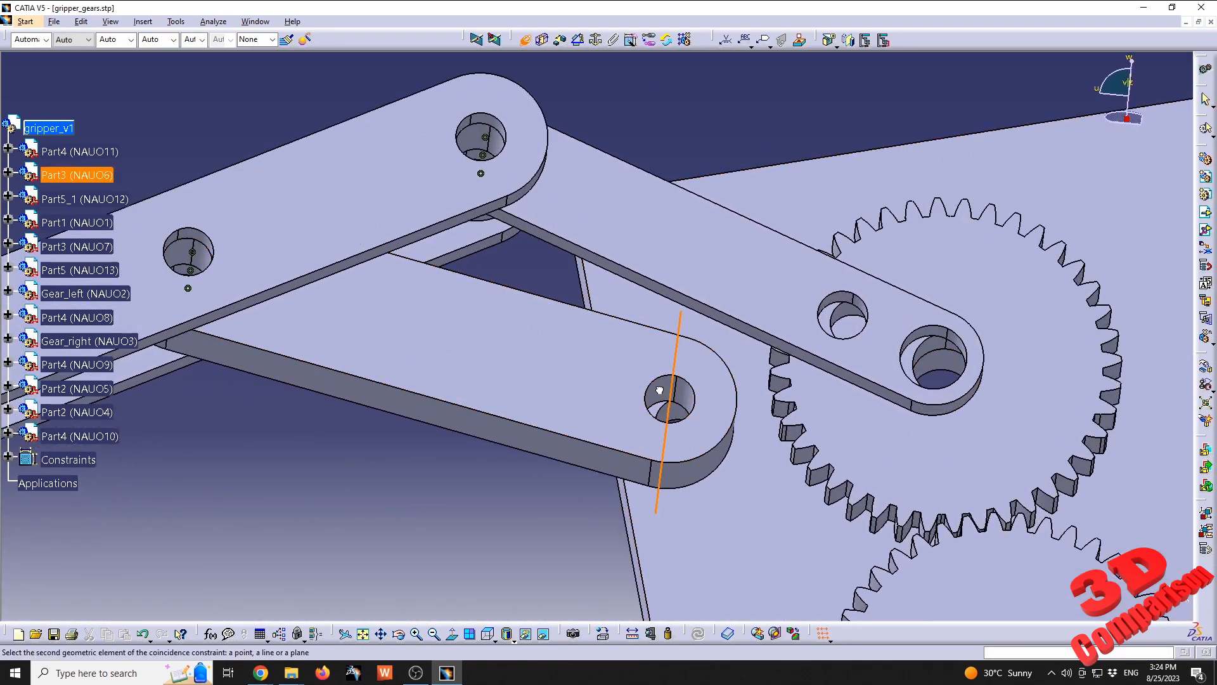
{"action": "middle_click_drag", "start_coordinate": [755, 378], "coordinate": [629, 435]}
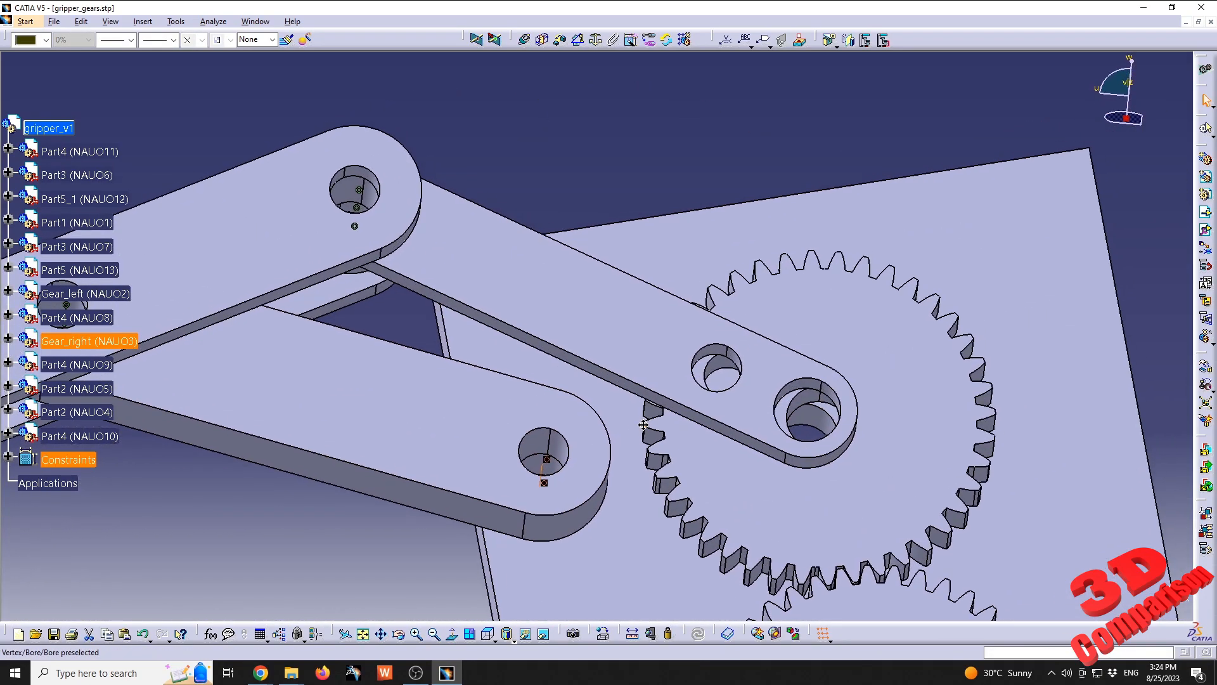
{"action": "middle_click_drag", "start_coordinate": [609, 364], "coordinate": [589, 421]}
{"action": "left_click", "coordinate": [505, 449]}
{"action": "middle_click_drag", "start_coordinate": [594, 489], "coordinate": [607, 401]}
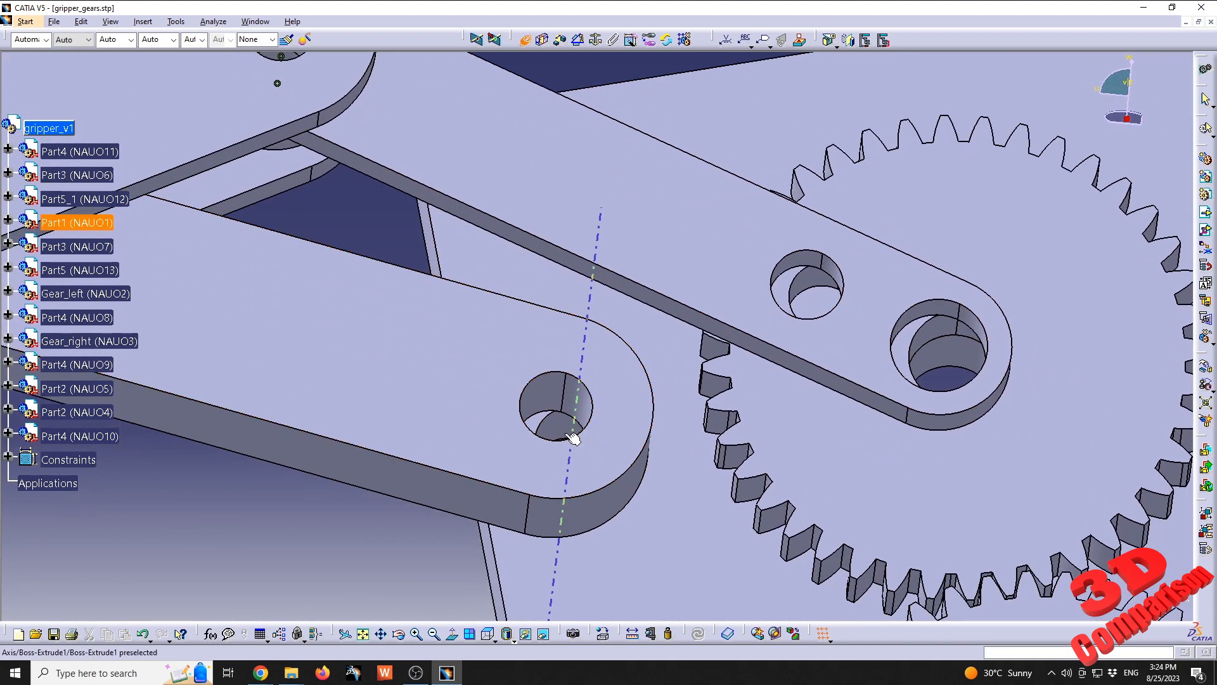
{"action": "left_click", "coordinate": [567, 432]}
{"action": "left_click", "coordinate": [546, 390]}
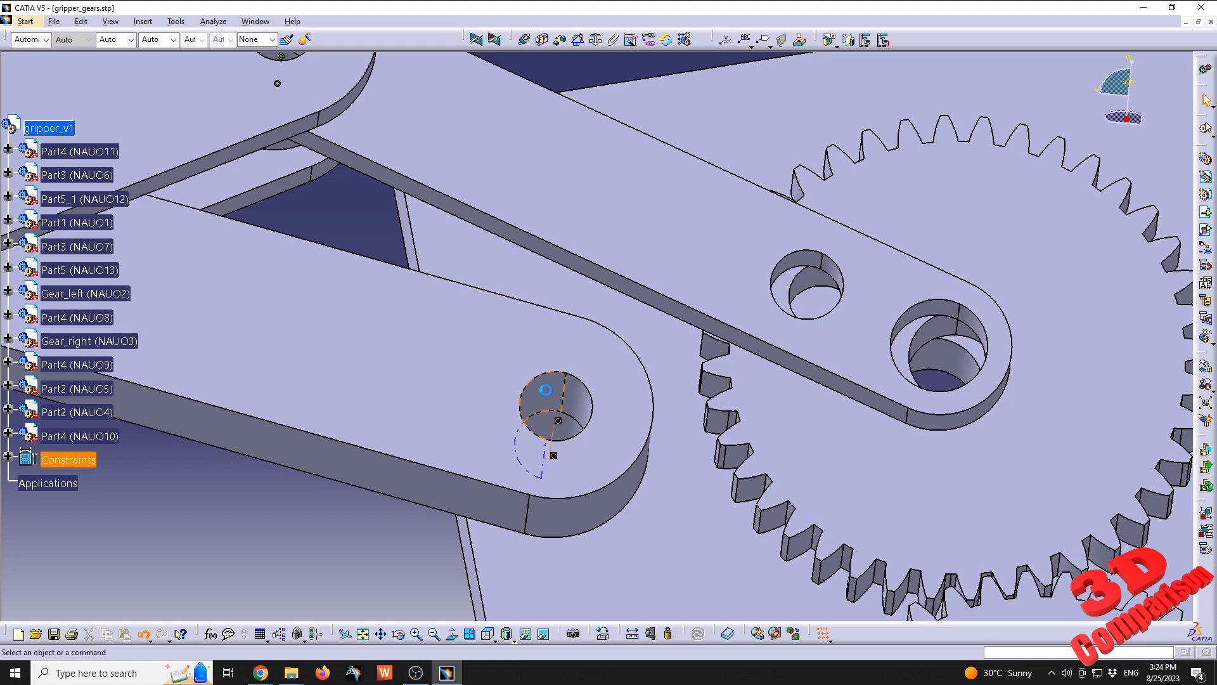
{"action": "left_click", "coordinate": [555, 388]}
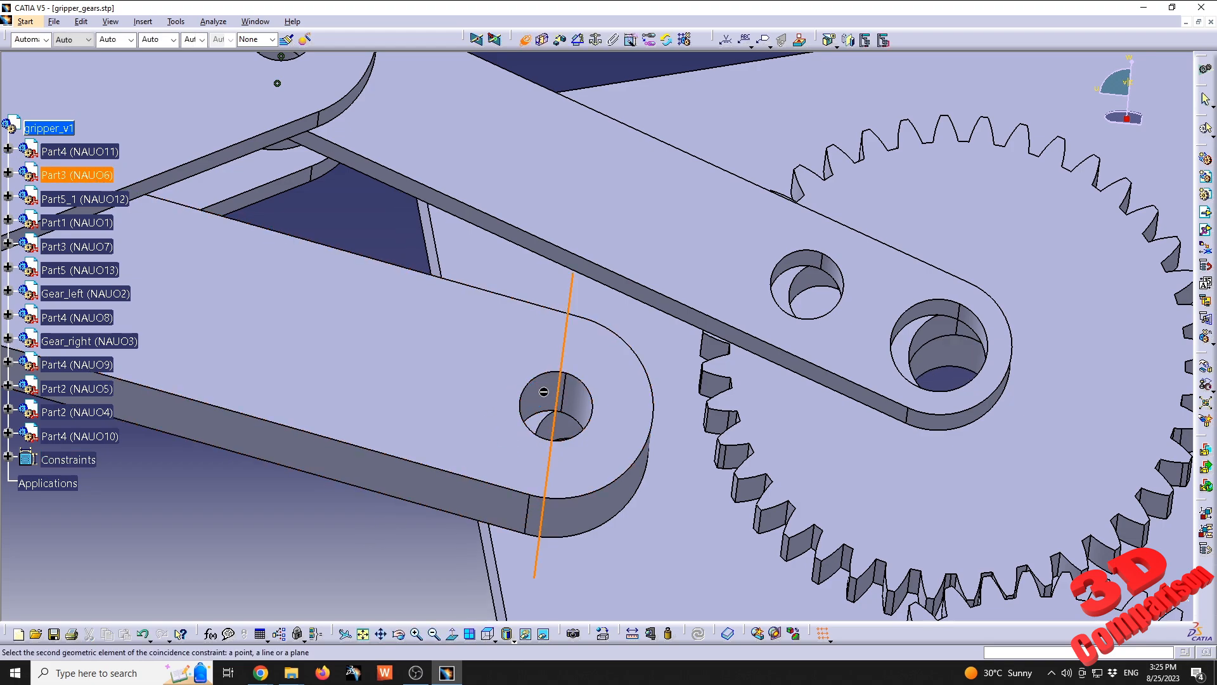
{"action": "left_click", "coordinate": [557, 442]}
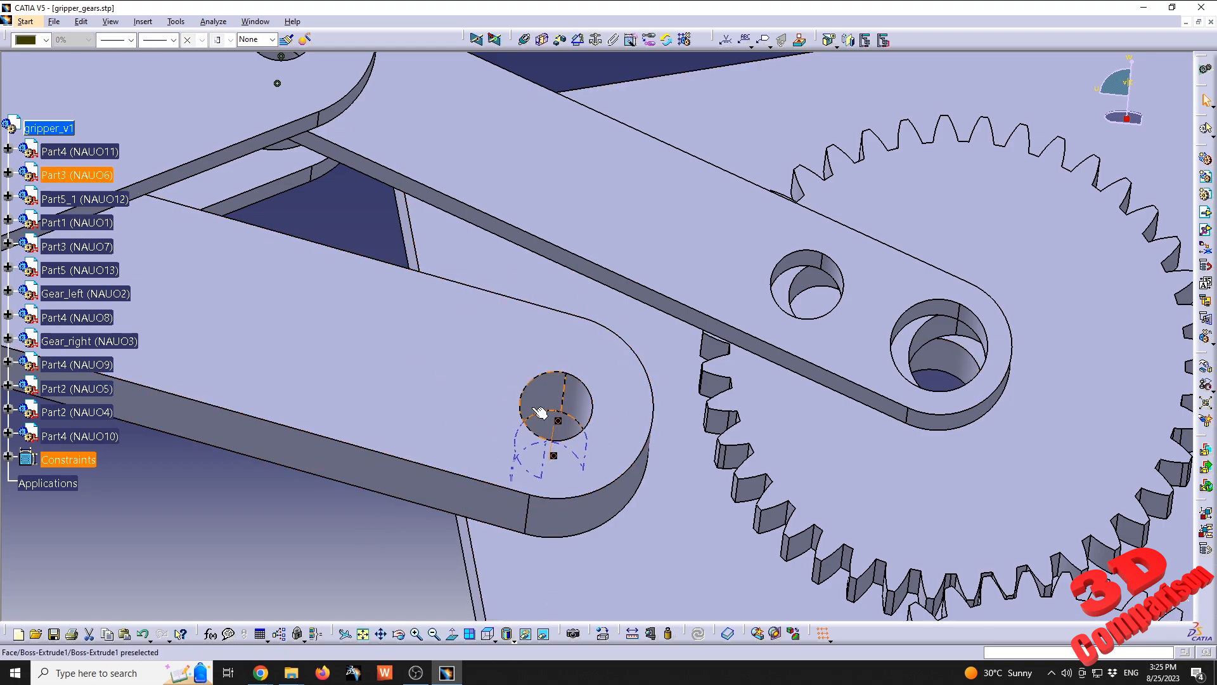
Fix the base plate Part1 (NAUO1) in place with a Fix constraint.
{"action": "middle_click_drag", "start_coordinate": [539, 409], "coordinate": [627, 446]}
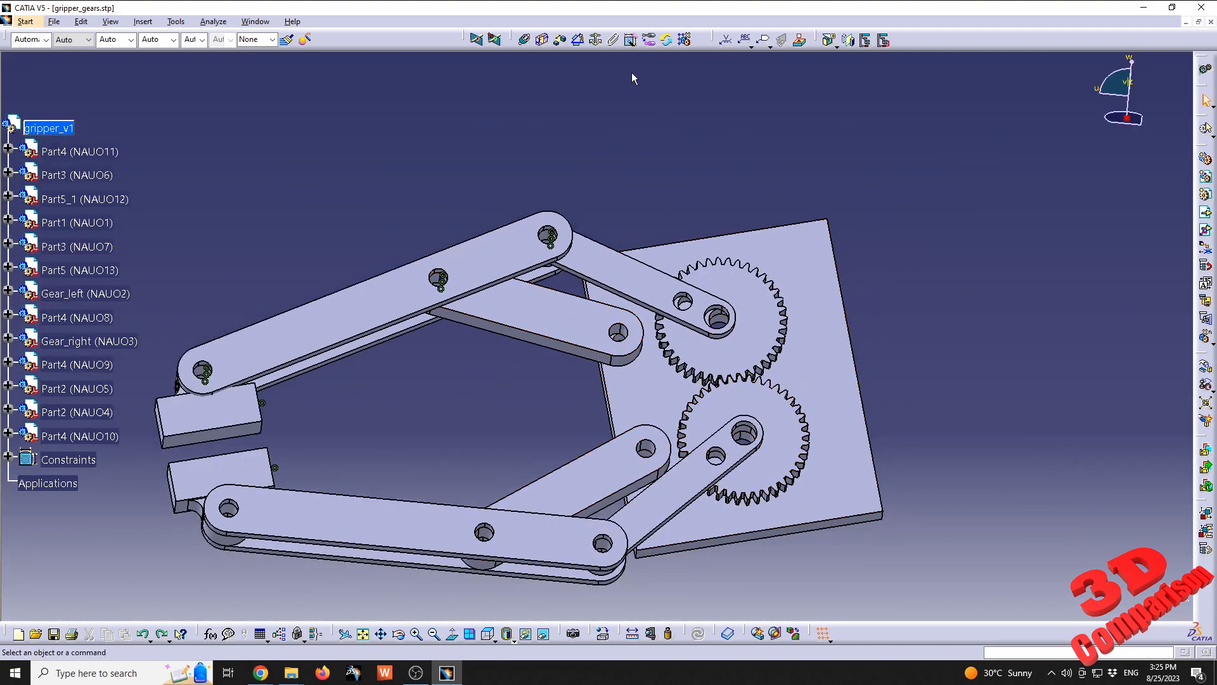
{"action": "left_click", "coordinate": [599, 47]}
{"action": "left_click", "coordinate": [811, 286]}
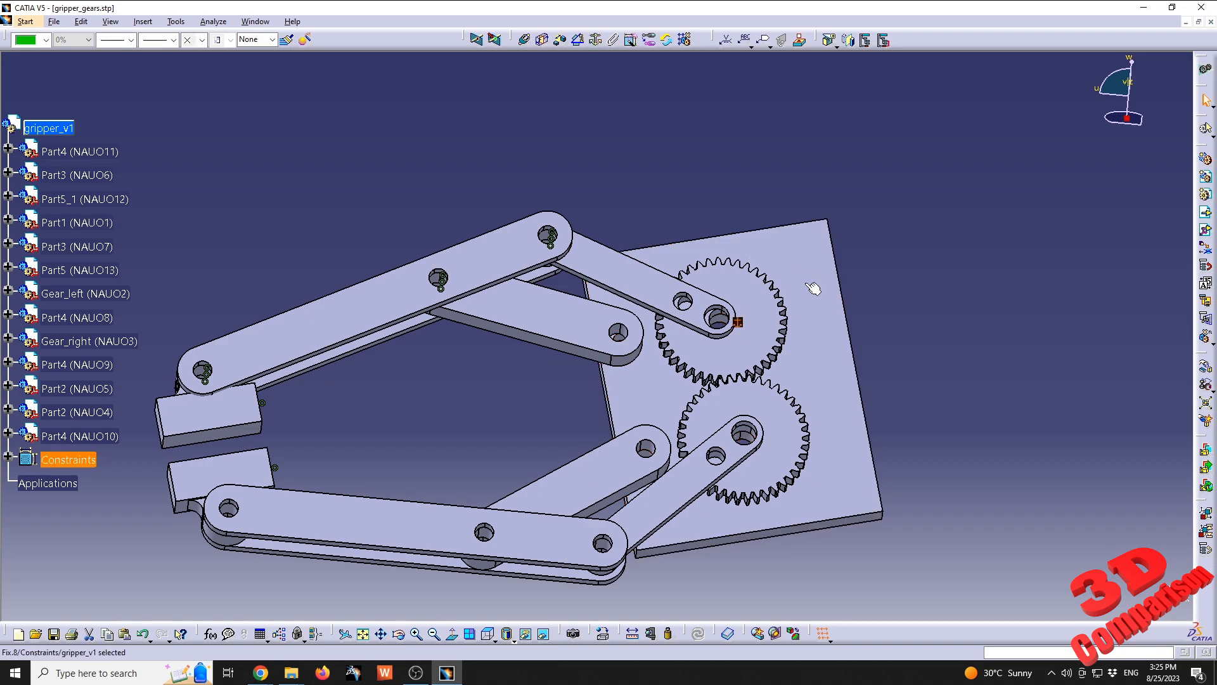
Add a coincidence constraint between the free-end hole of Part3 (NAUO6) and its hole in the fixed base plate.
{"action": "middle_click_drag", "start_coordinate": [628, 387], "coordinate": [621, 297]}
{"action": "left_click", "coordinate": [597, 44]}
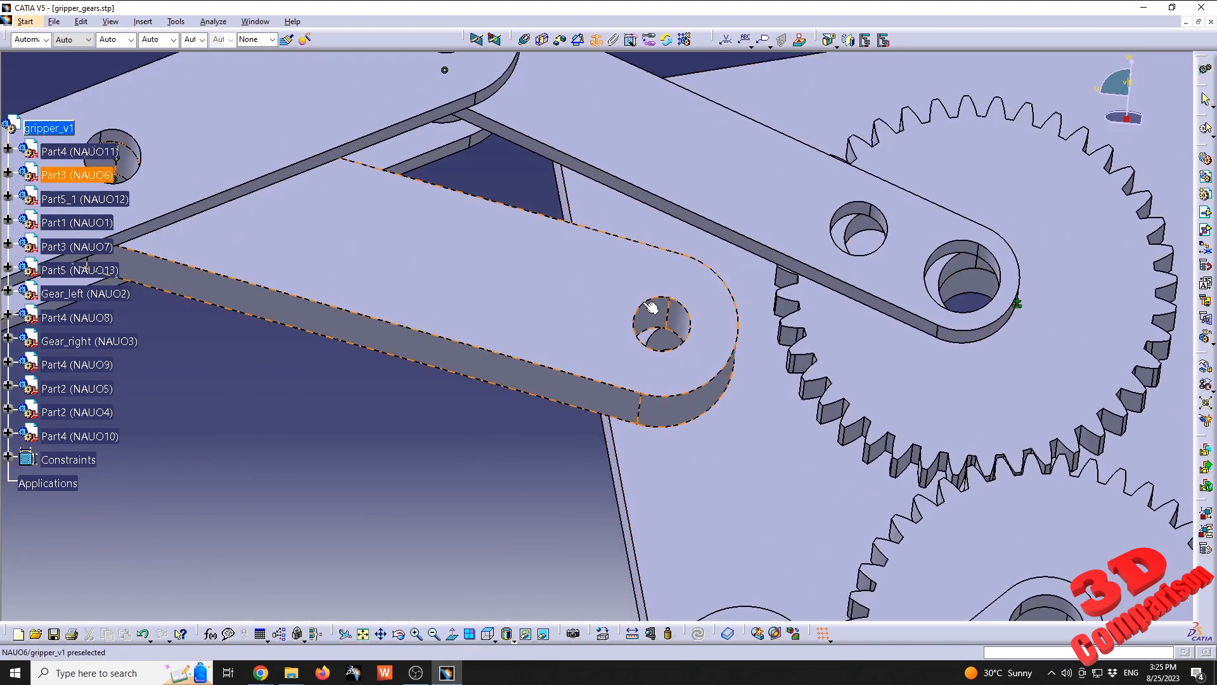
{"action": "left_click", "coordinate": [527, 42]}
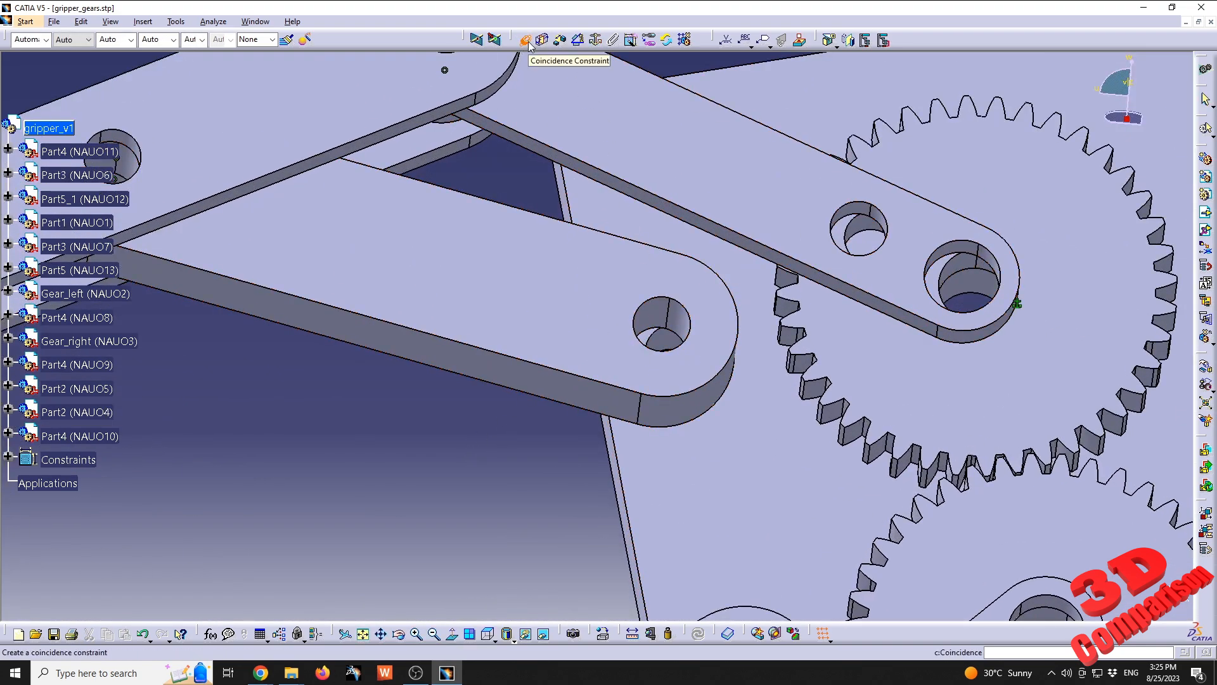
{"action": "left_click", "coordinate": [659, 321]}
{"action": "middle_click_drag", "start_coordinate": [430, 181], "coordinate": [561, 342]}
{"action": "mouse_move", "coordinate": [294, 201]}
{"action": "left_mouse_down"}
{"action": "mouse_move", "coordinate": [584, 399]}
{"action": "mouse_move", "coordinate": [522, 308]}
{"action": "left_mouse_up"}
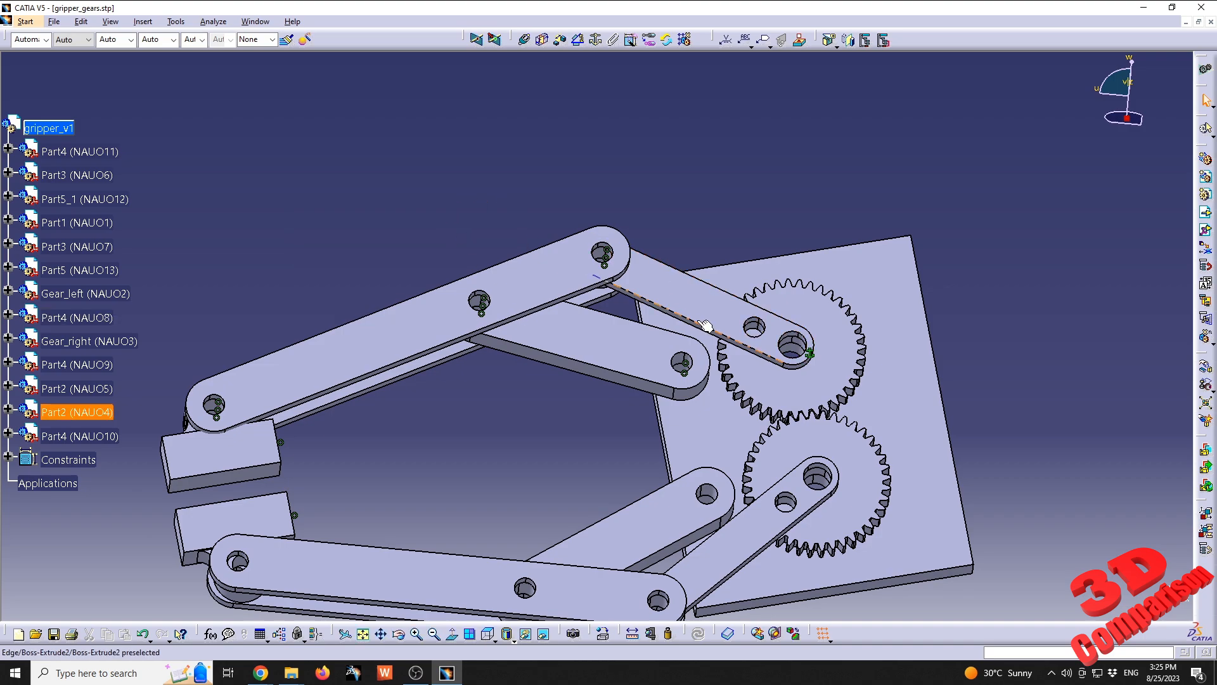
{"action": "mouse_move", "coordinate": [830, 297]}
{"action": "middle_mouse_down"}
{"action": "mouse_move", "coordinate": [608, 359]}
{"action": "mouse_move", "coordinate": [605, 209]}
{"action": "middle_mouse_up"}
{"action": "middle_click_drag", "start_coordinate": [505, 450], "coordinate": [590, 291]}
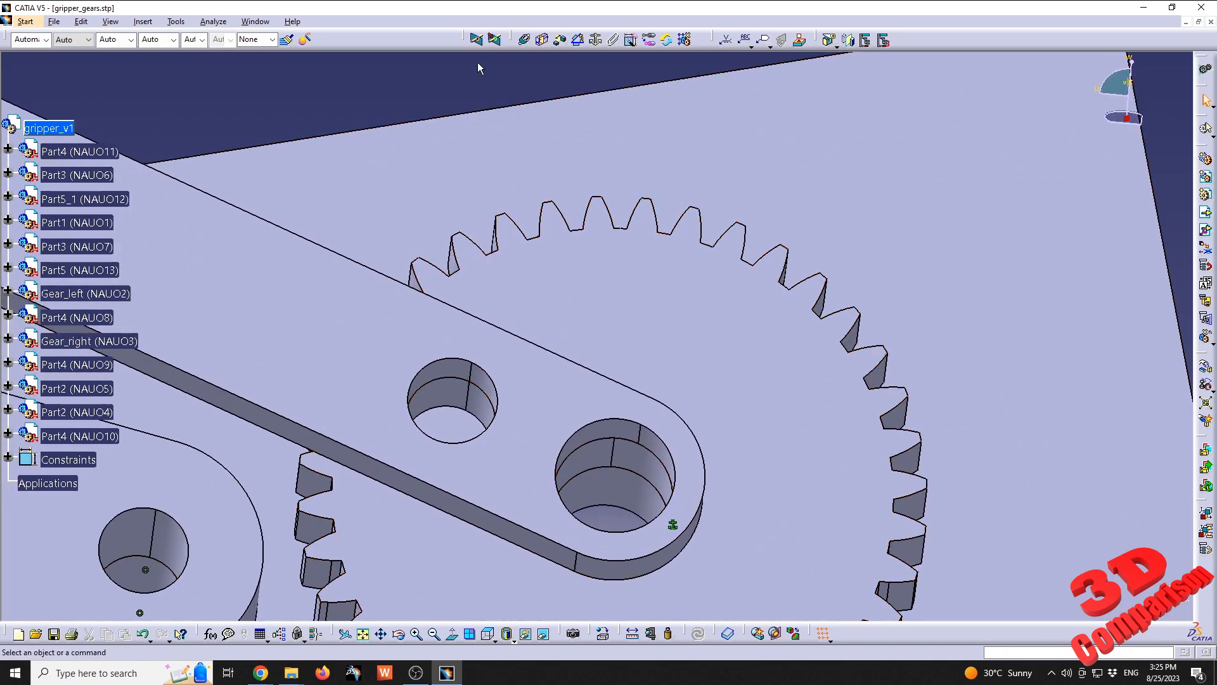
{"action": "left_click", "coordinate": [524, 42]}
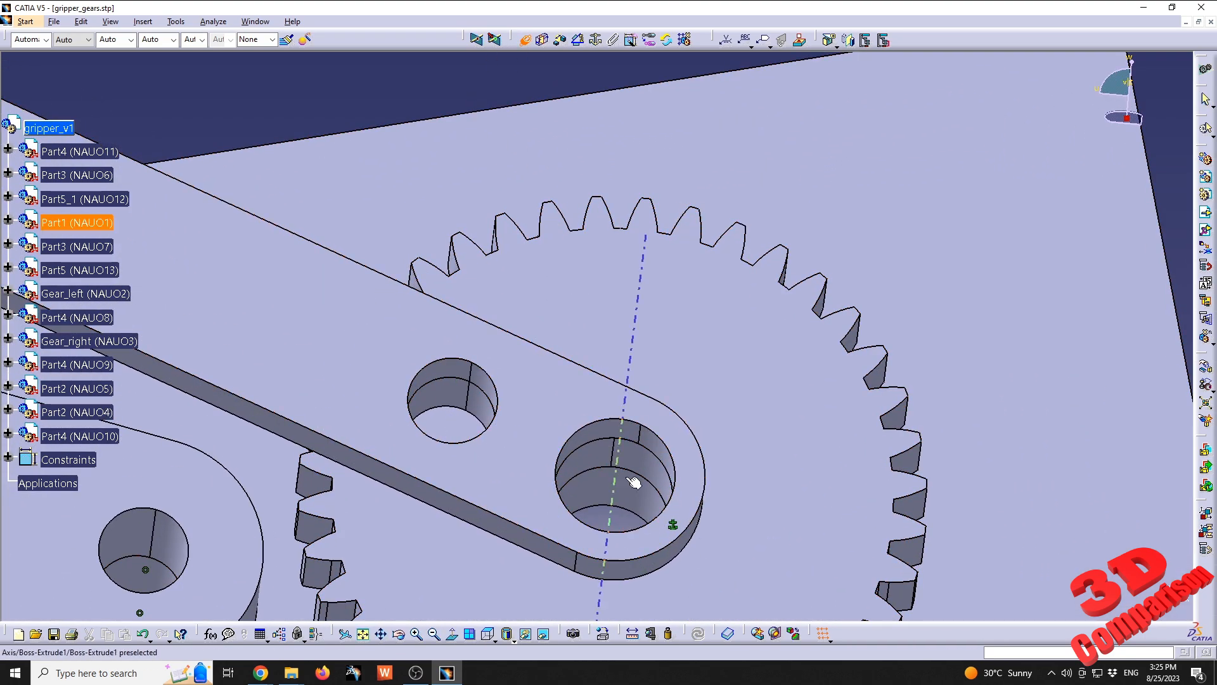
{"action": "middle_click_drag", "start_coordinate": [566, 450], "coordinate": [635, 507]}
{"action": "middle_click_drag", "start_coordinate": [528, 445], "coordinate": [458, 466]}
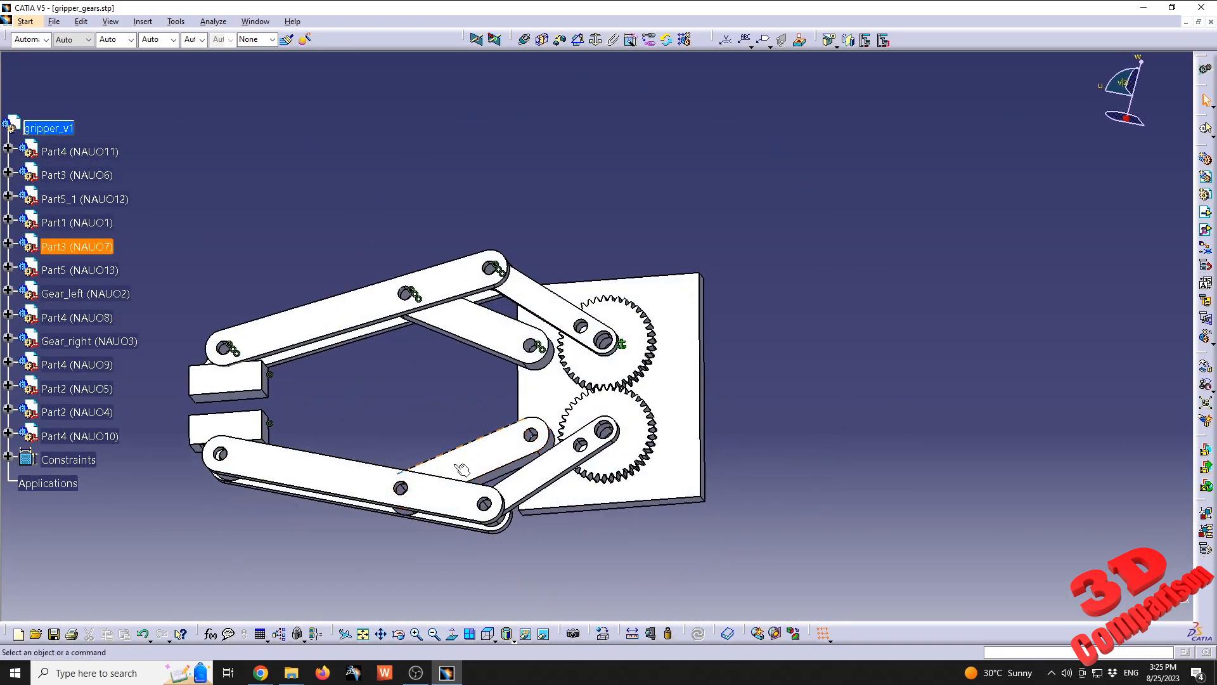
View the gripper from above and in 3D, and list the assembly constraints in the specification tree.
{"action": "left_click", "coordinate": [487, 631]}
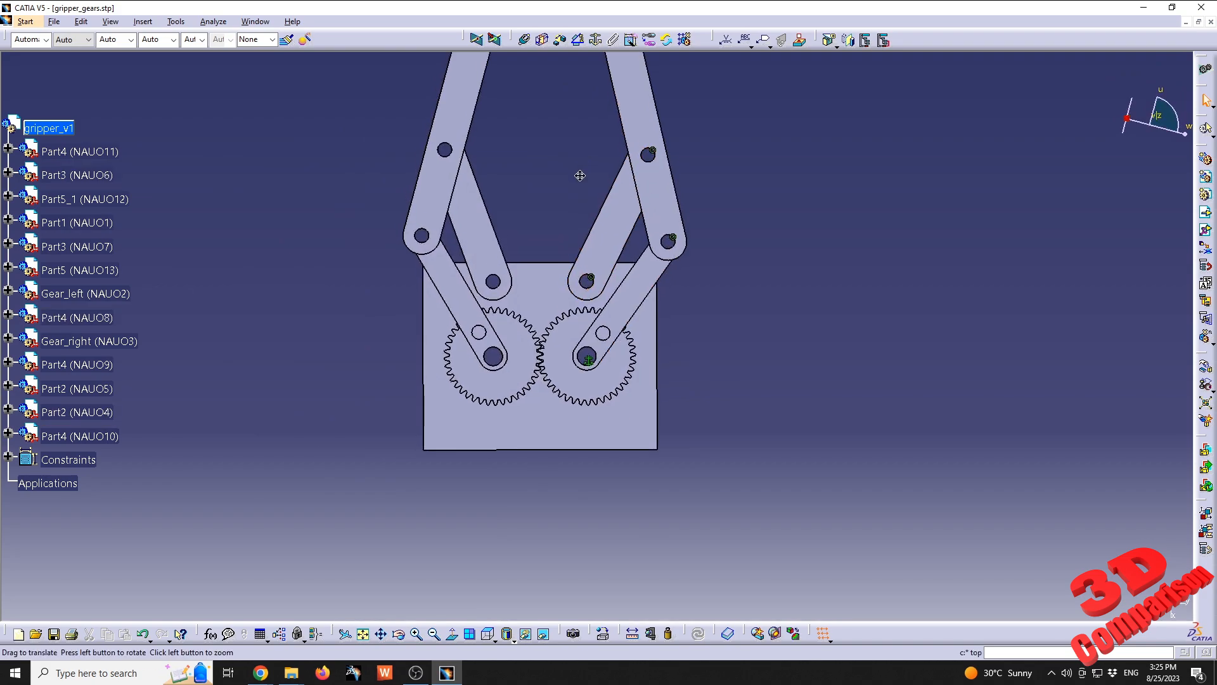
{"action": "middle_click_drag", "start_coordinate": [579, 174], "coordinate": [583, 320]}
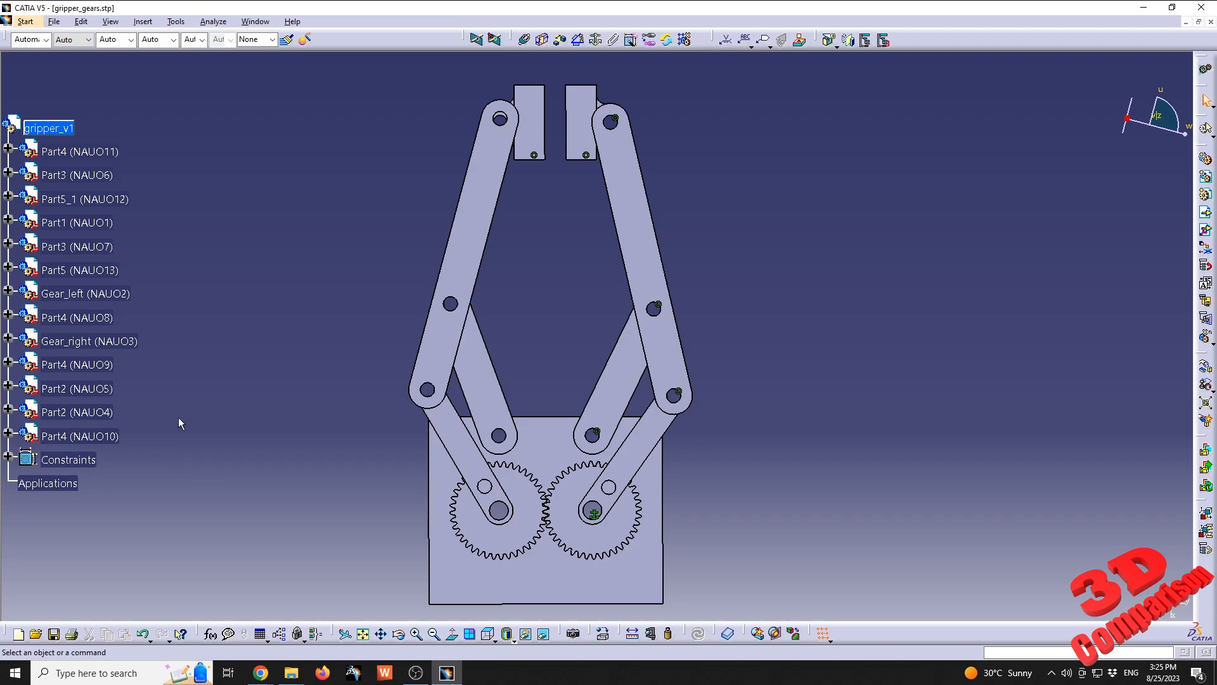
{"action": "middle_click_drag", "start_coordinate": [660, 326], "coordinate": [437, 317]}
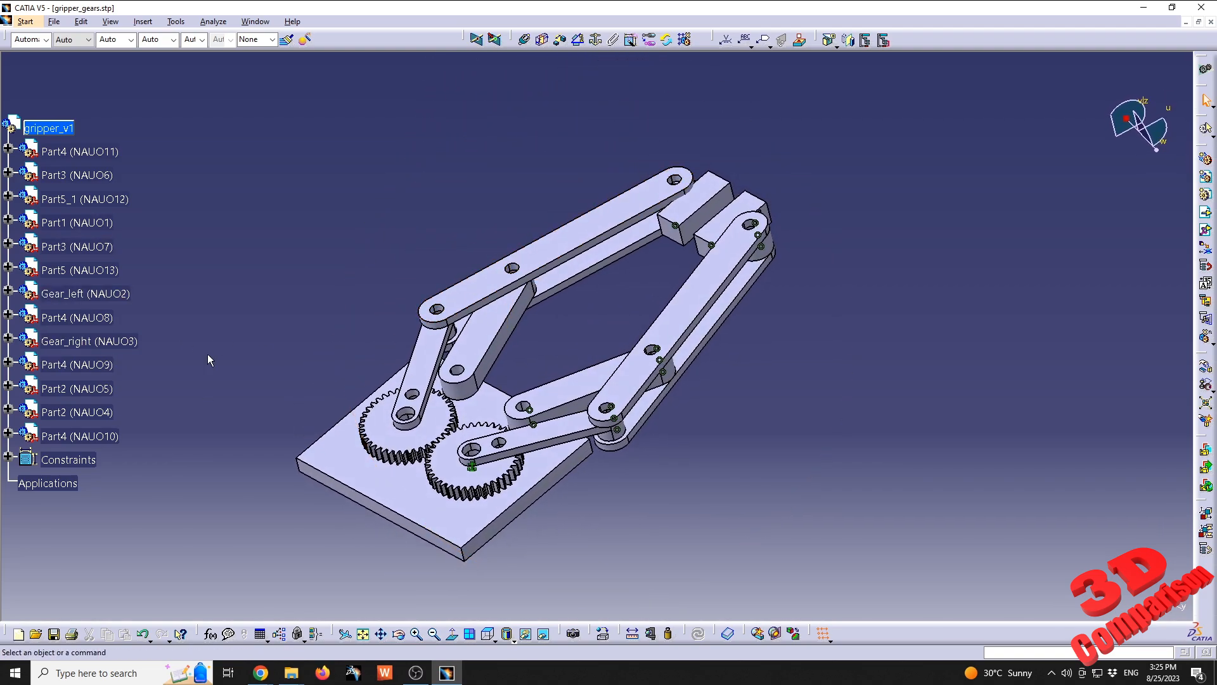
{"action": "left_click", "coordinate": [9, 458]}
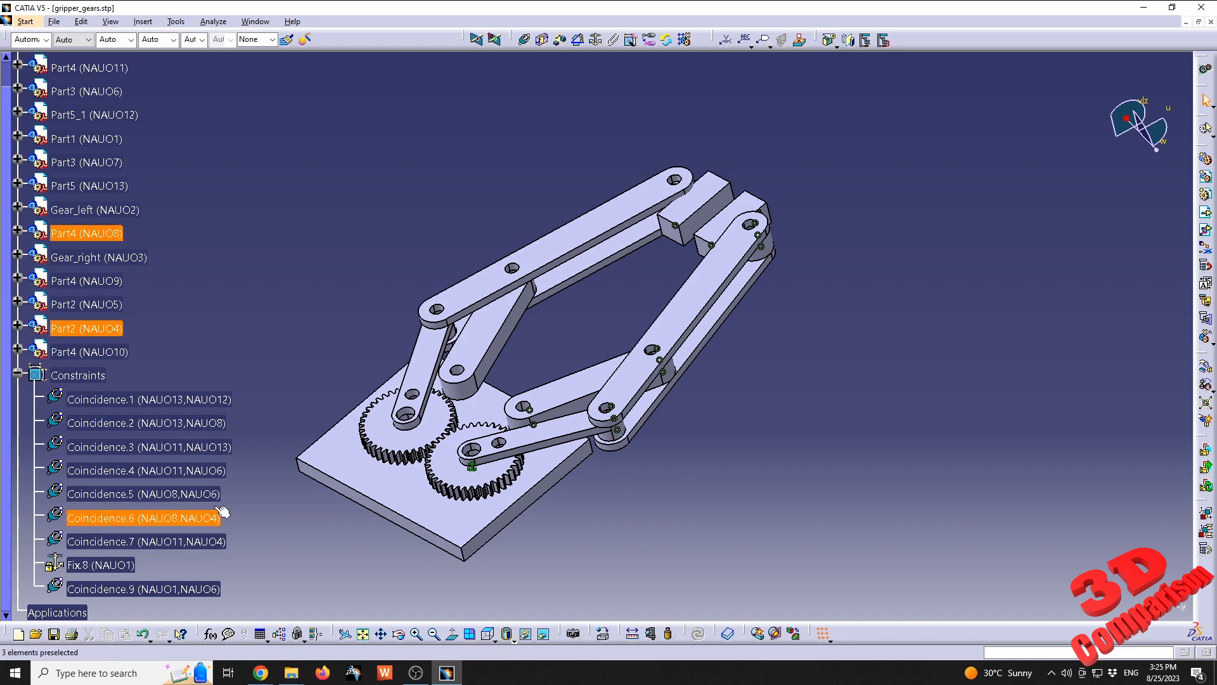
Switch the gripper assembly to the DMU Kinematics workbench.
{"action": "left_click", "coordinate": [25, 21]}
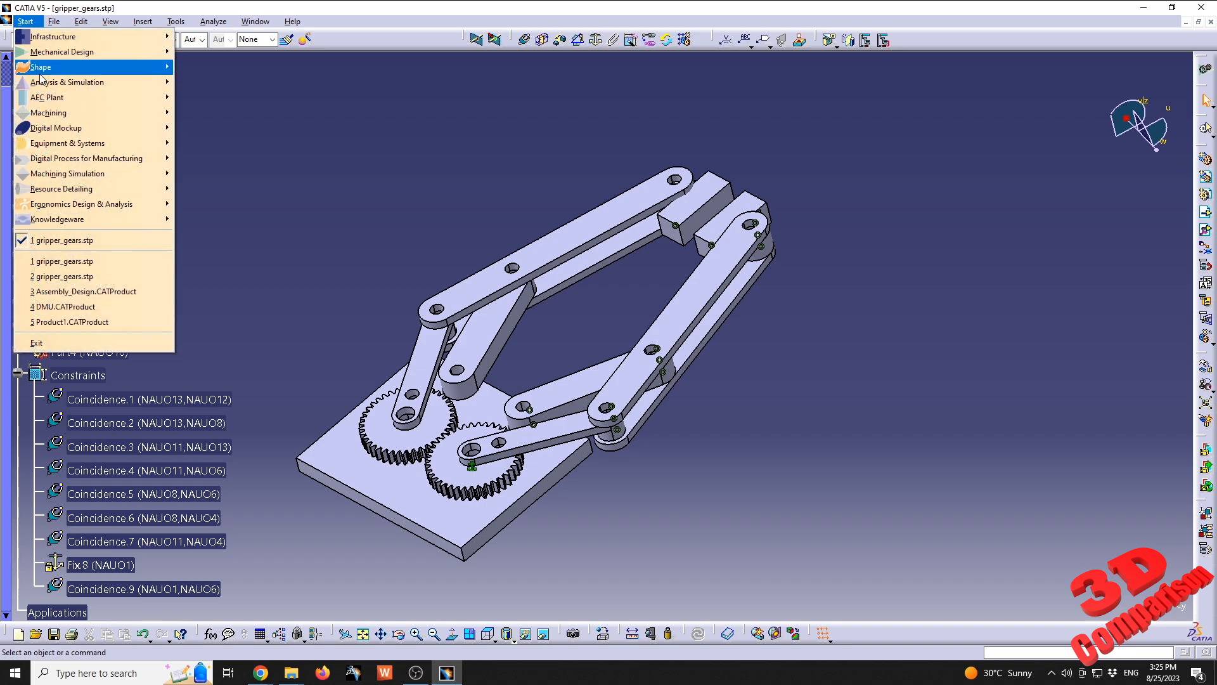
{"action": "mouse_move", "coordinate": [111, 129]}
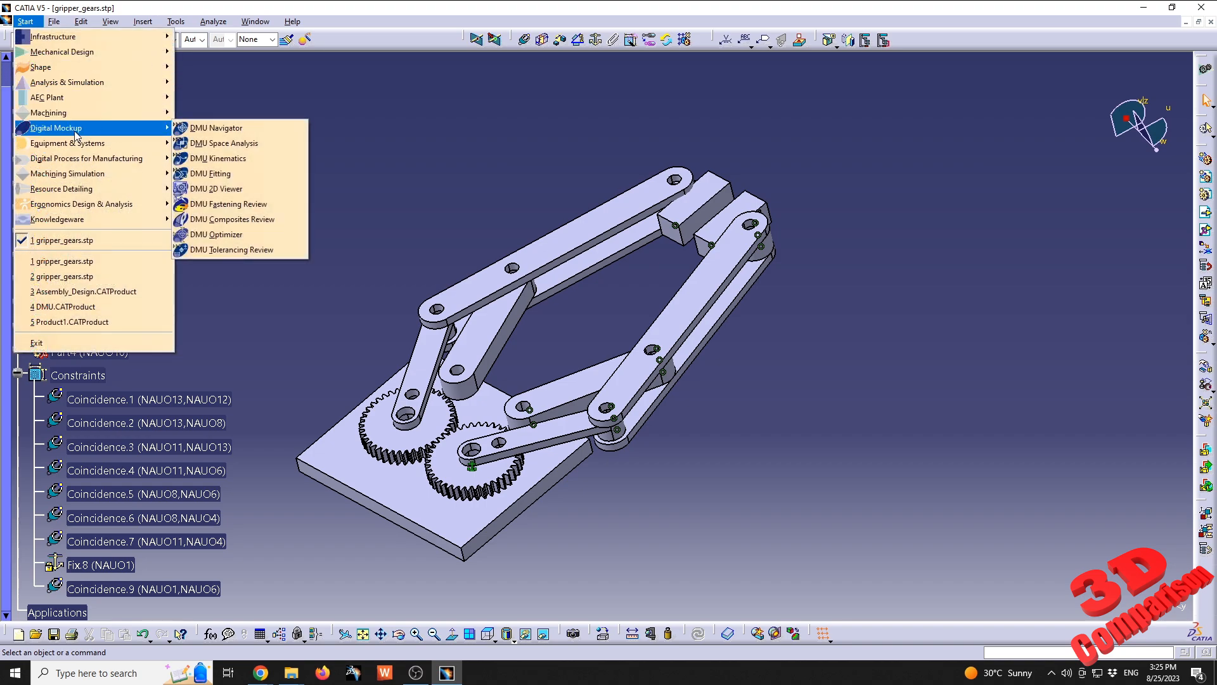
{"action": "left_click", "coordinate": [267, 159]}
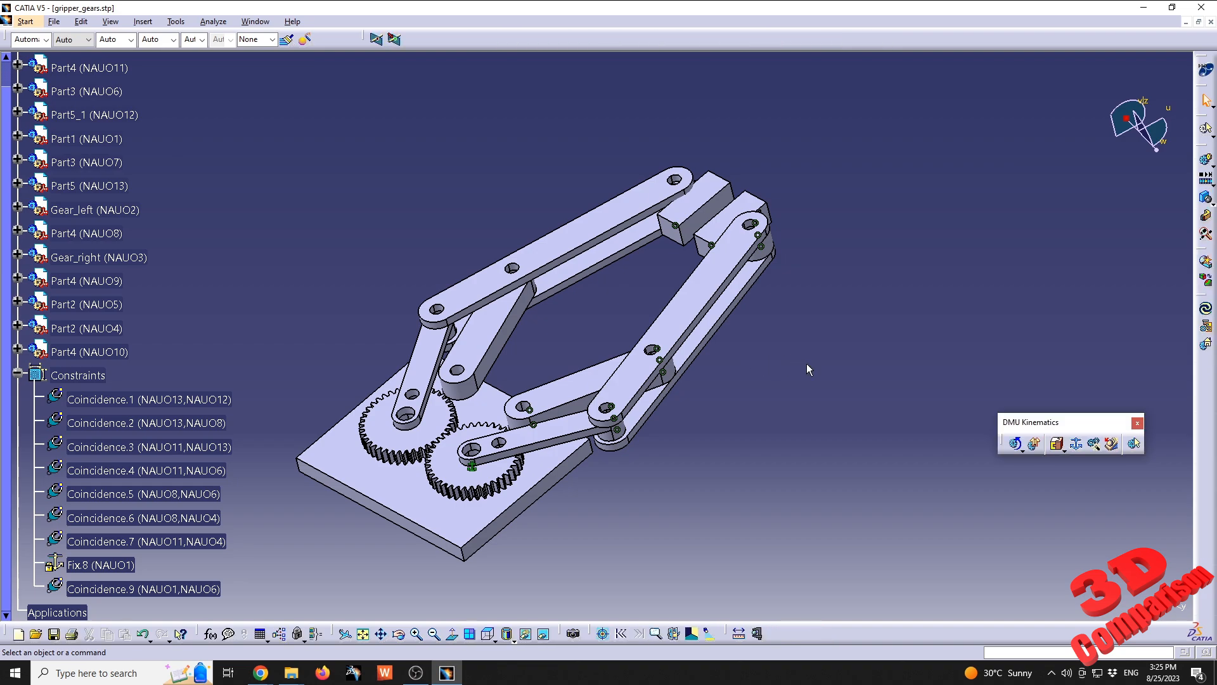
Start an Assembly Constraints Conversion with its detailed options shown and create a new mechanism named Mechanism.1.
{"action": "left_click", "coordinate": [1094, 445]}
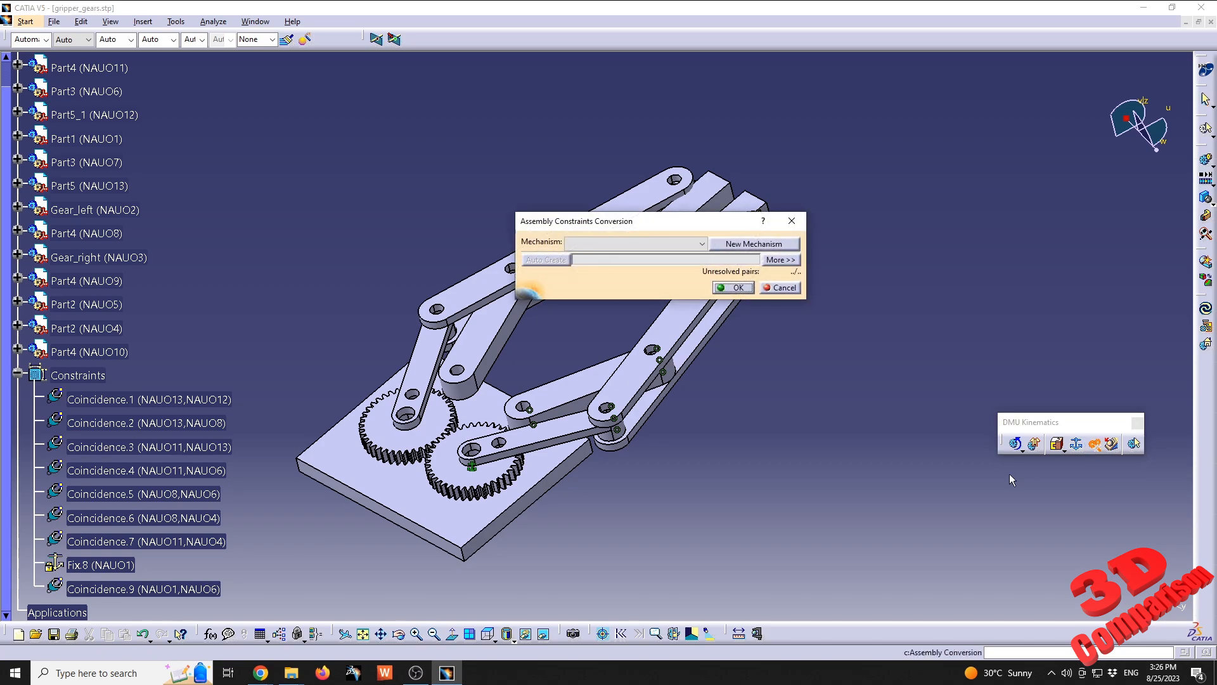
{"action": "left_click", "coordinate": [781, 260]}
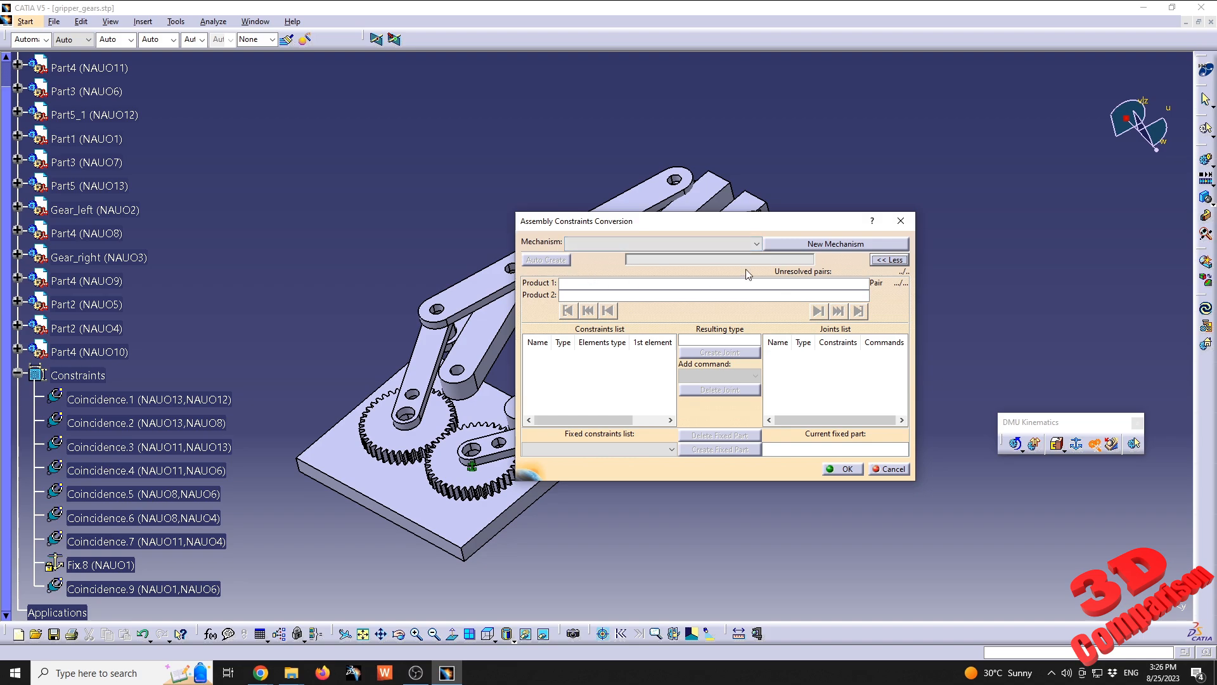
{"action": "scroll", "coordinate": [115, 355], "scroll_direction": "down", "scroll_amount": 1}
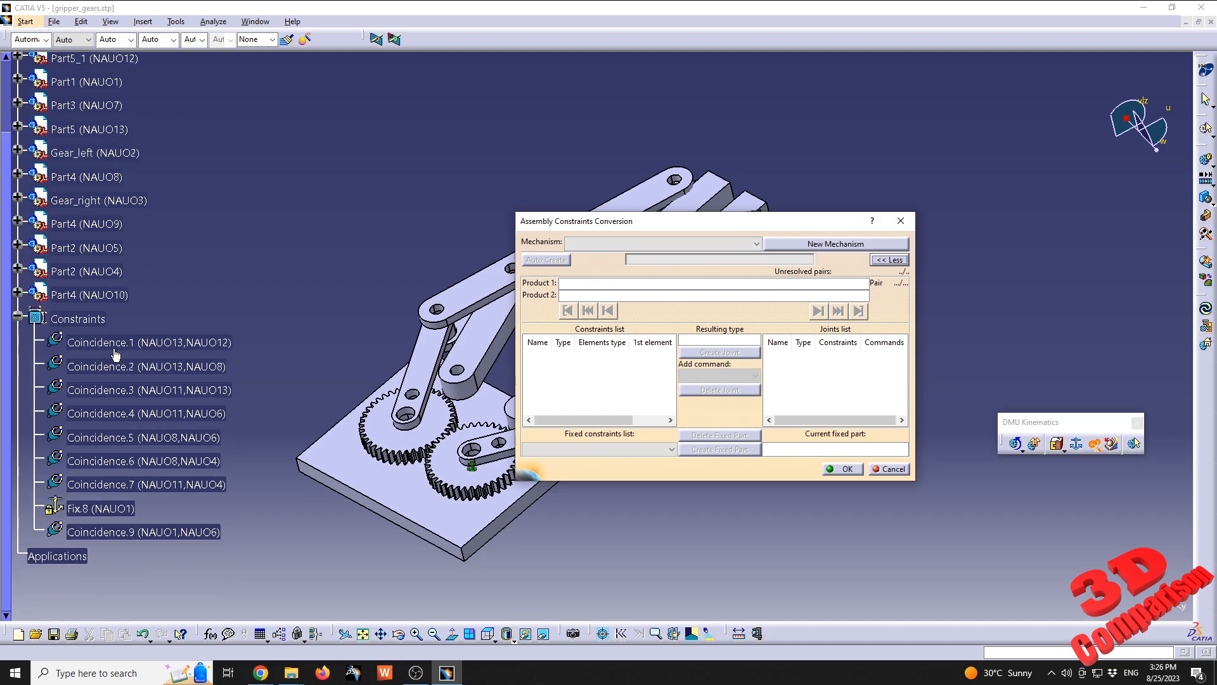
{"action": "left_click", "coordinate": [832, 246]}
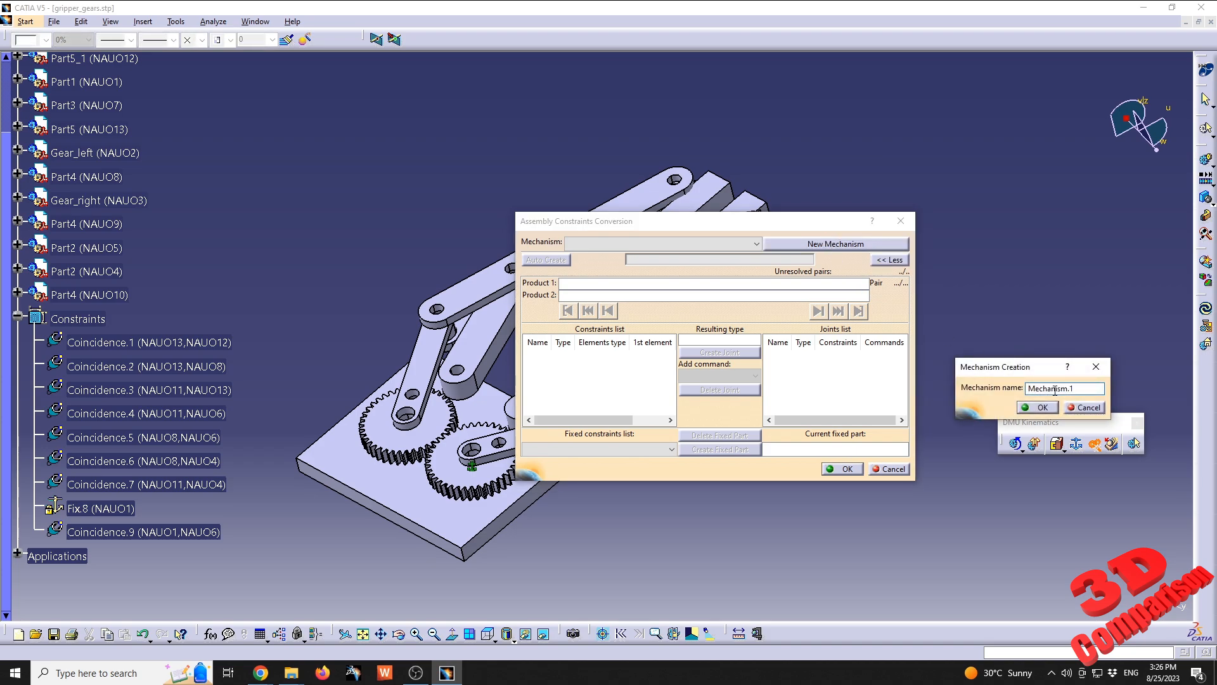
{"action": "left_click", "coordinate": [1040, 408]}
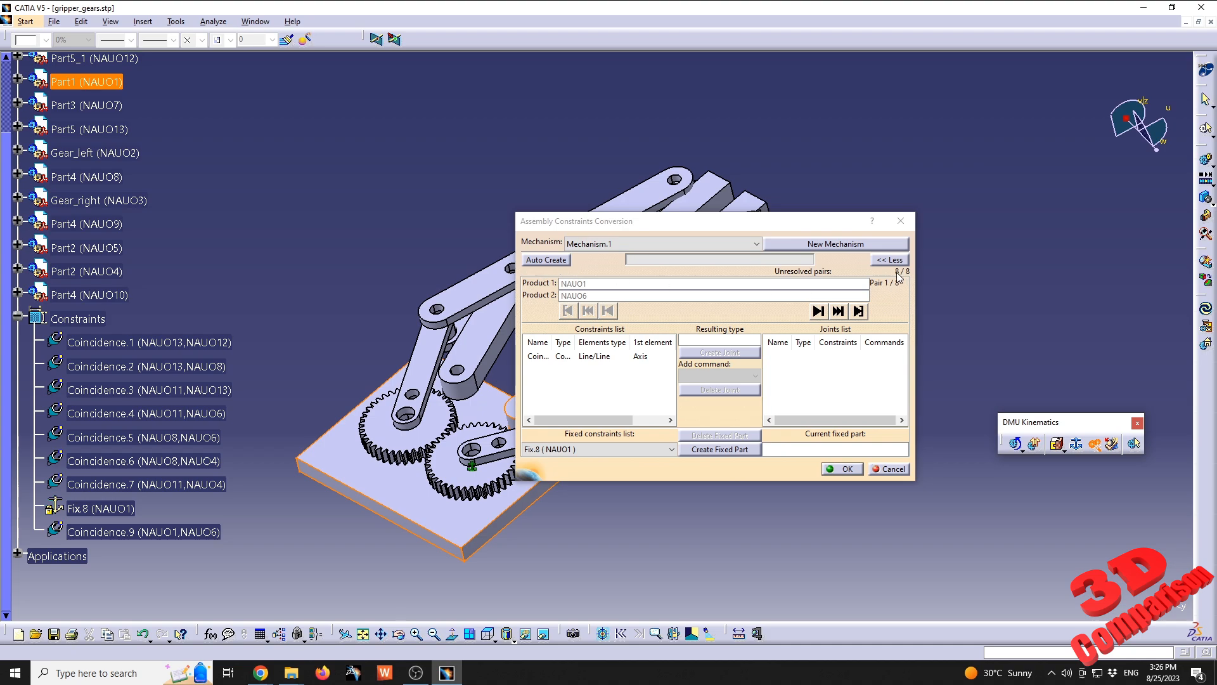
Automatically convert all the assembly constraints into joints and a fixed part for Mechanism.1.
{"action": "left_click_drag", "start_coordinate": [824, 222], "coordinate": [1102, 328]}
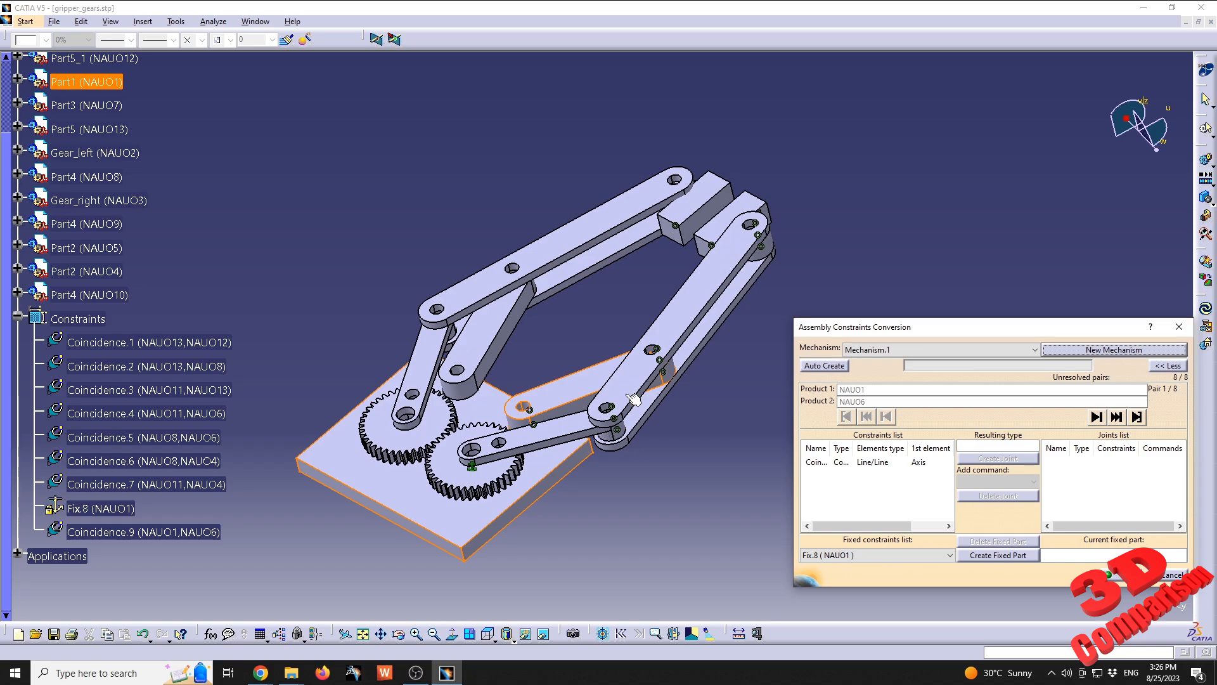
{"action": "left_click_drag", "start_coordinate": [1066, 329], "coordinate": [1035, 324]}
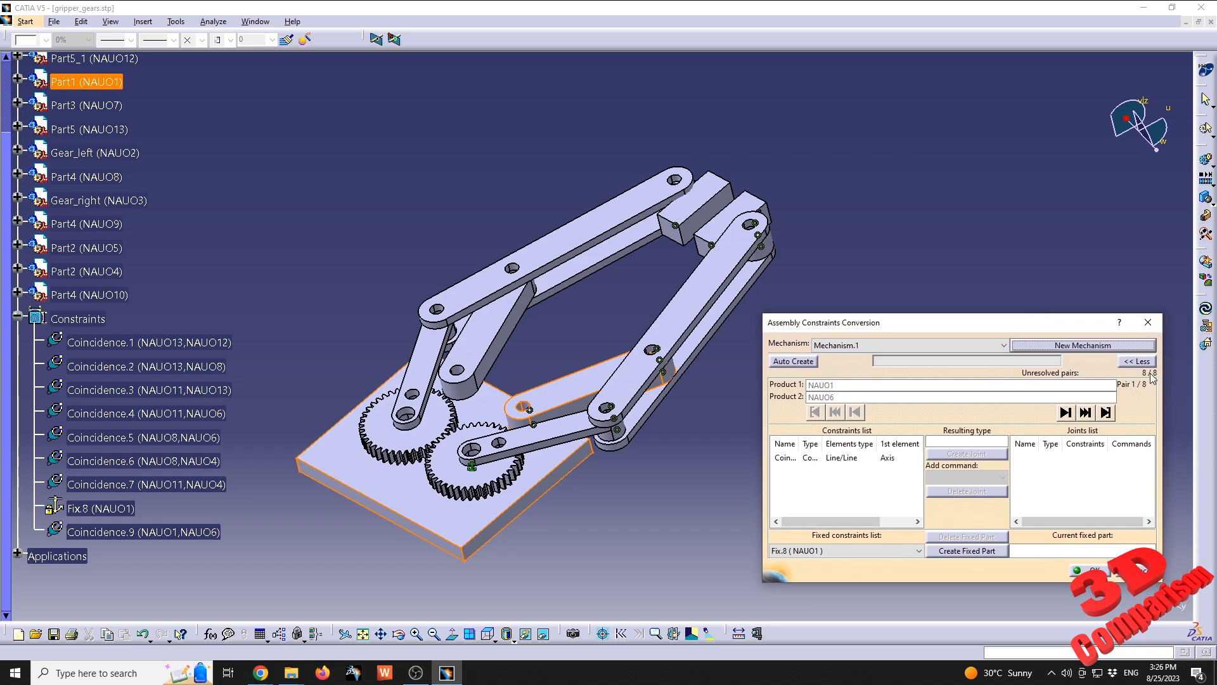
{"action": "left_click", "coordinate": [796, 361]}
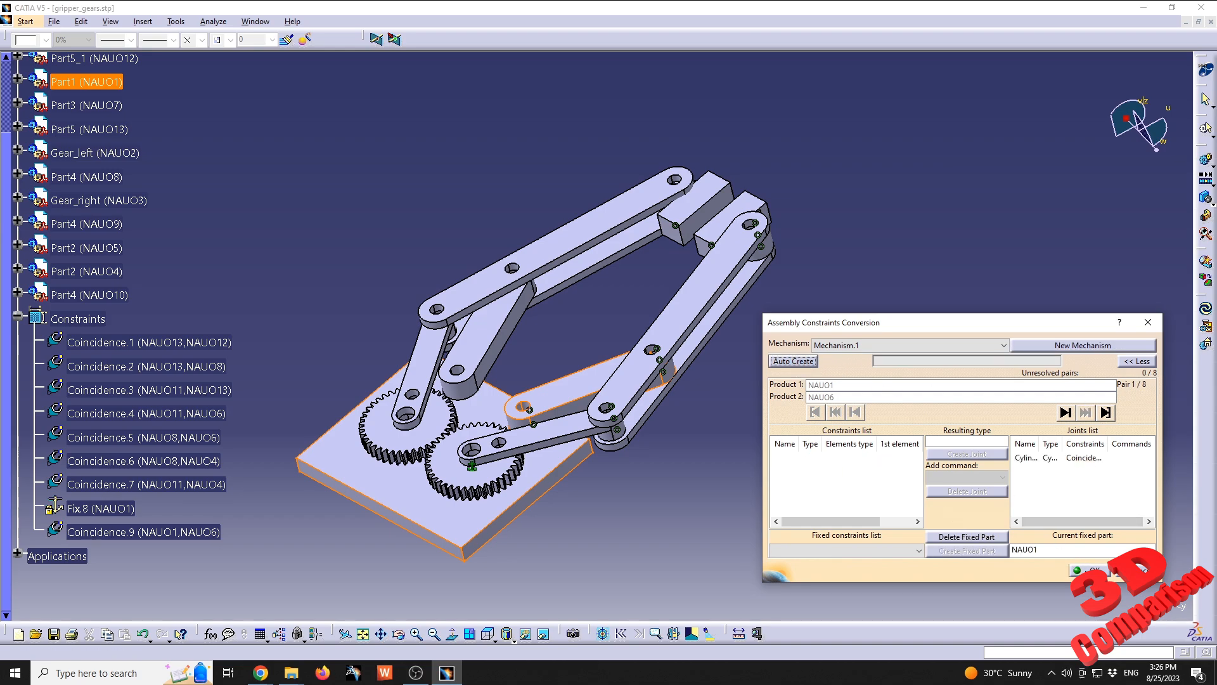
{"action": "left_click", "coordinate": [1087, 570]}
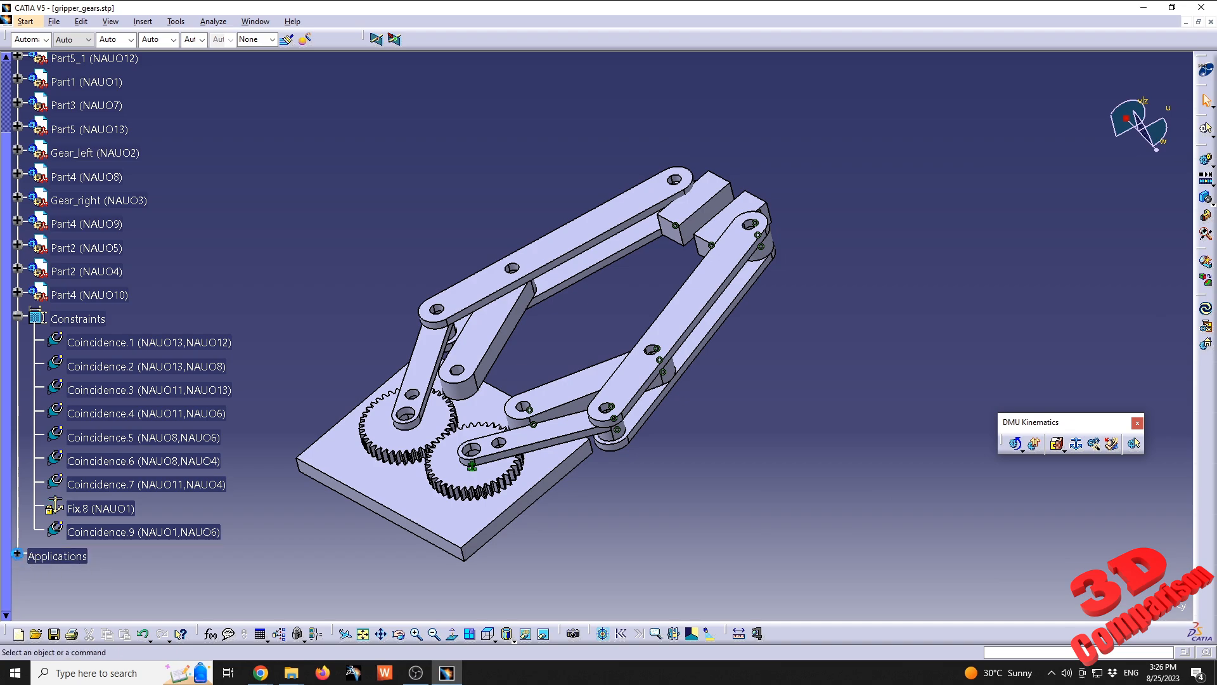
Expand the Applications branch down to Mechanism.1 and examine its contents.
{"action": "left_click", "coordinate": [17, 553]}
{"action": "left_click", "coordinate": [34, 579]}
{"action": "scroll", "coordinate": [96, 504], "scroll_direction": "down", "scroll_amount": 5}
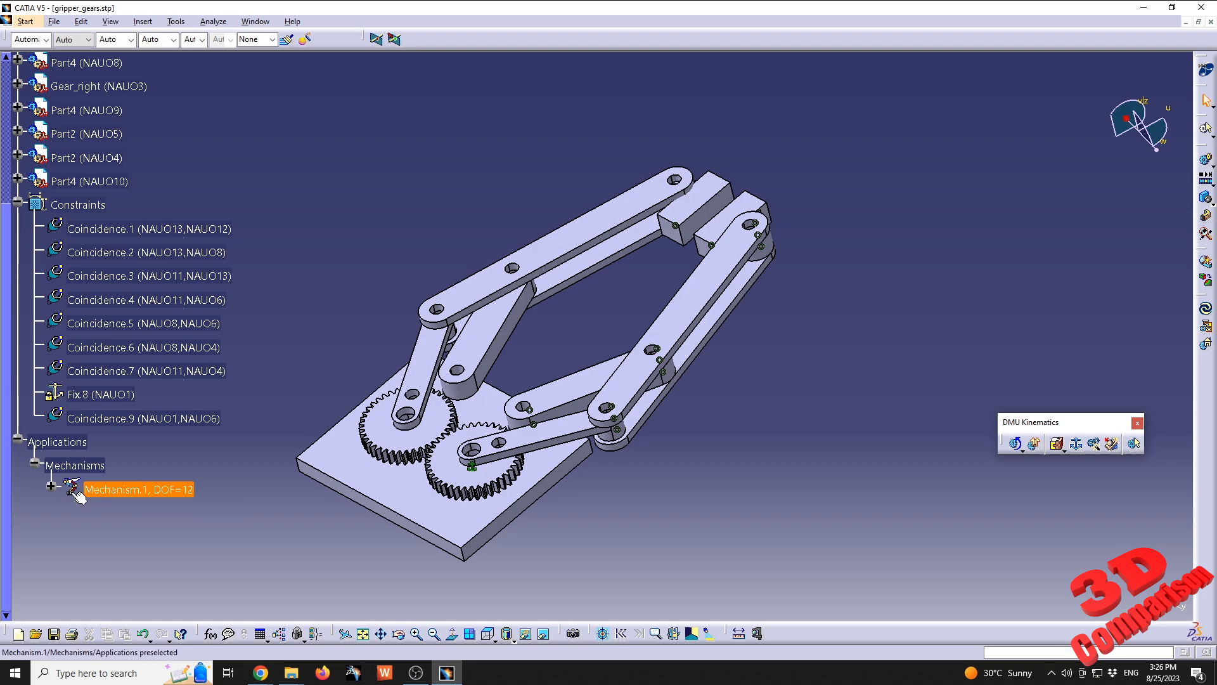
{"action": "left_click", "coordinate": [51, 485]}
{"action": "scroll", "coordinate": [40, 549], "scroll_direction": "down", "scroll_amount": 1}
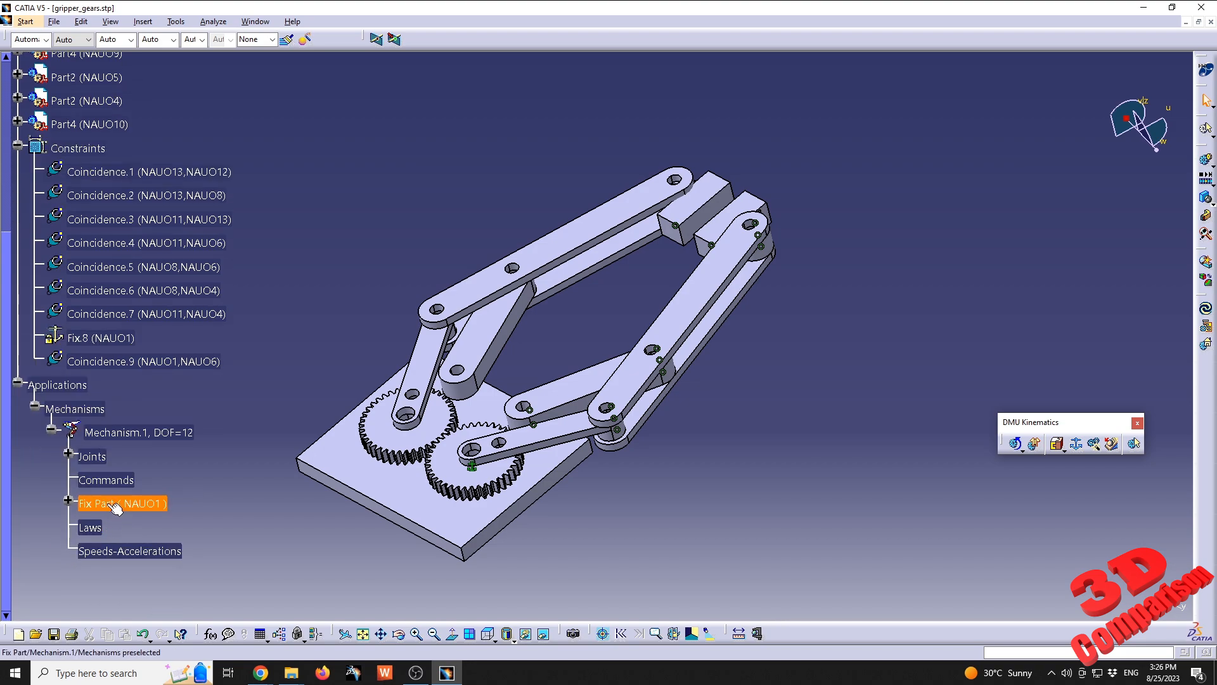
Inspect the full definition of the Fix.8 constraint under Mechanism.1's fixed part without changing it.
{"action": "left_click", "coordinate": [67, 501]}
{"action": "left_click", "coordinate": [130, 527]}
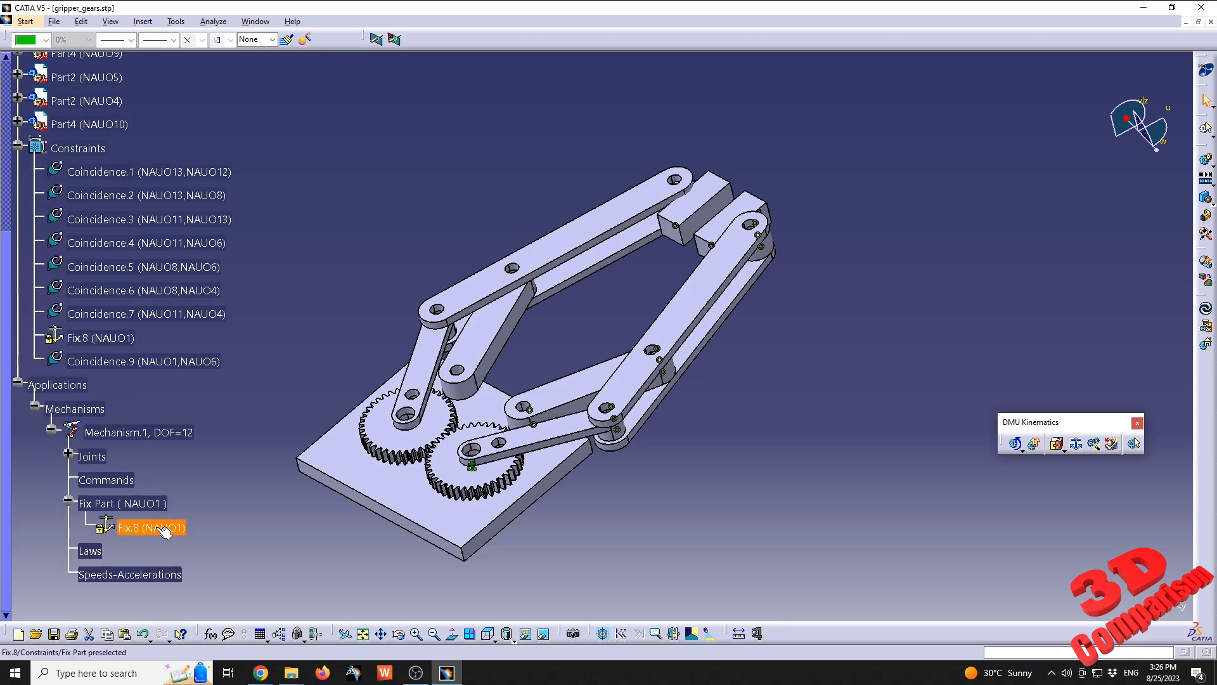
{"action": "double_click", "coordinate": [165, 529]}
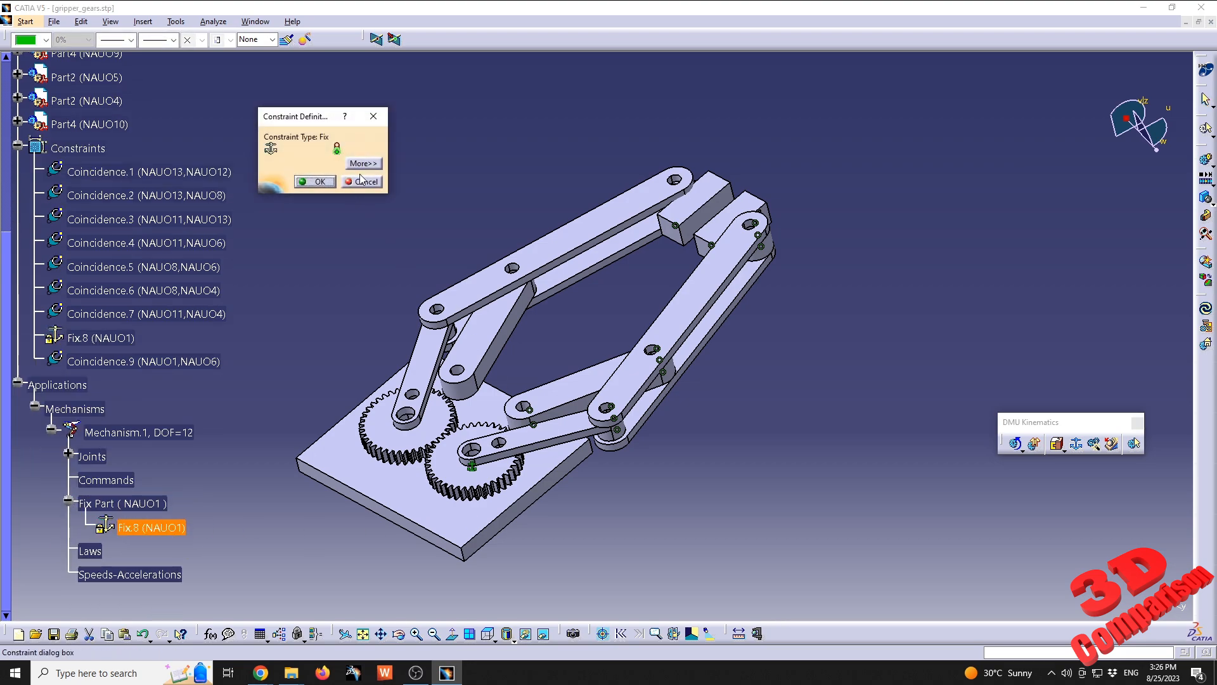
{"action": "left_click", "coordinate": [363, 164]}
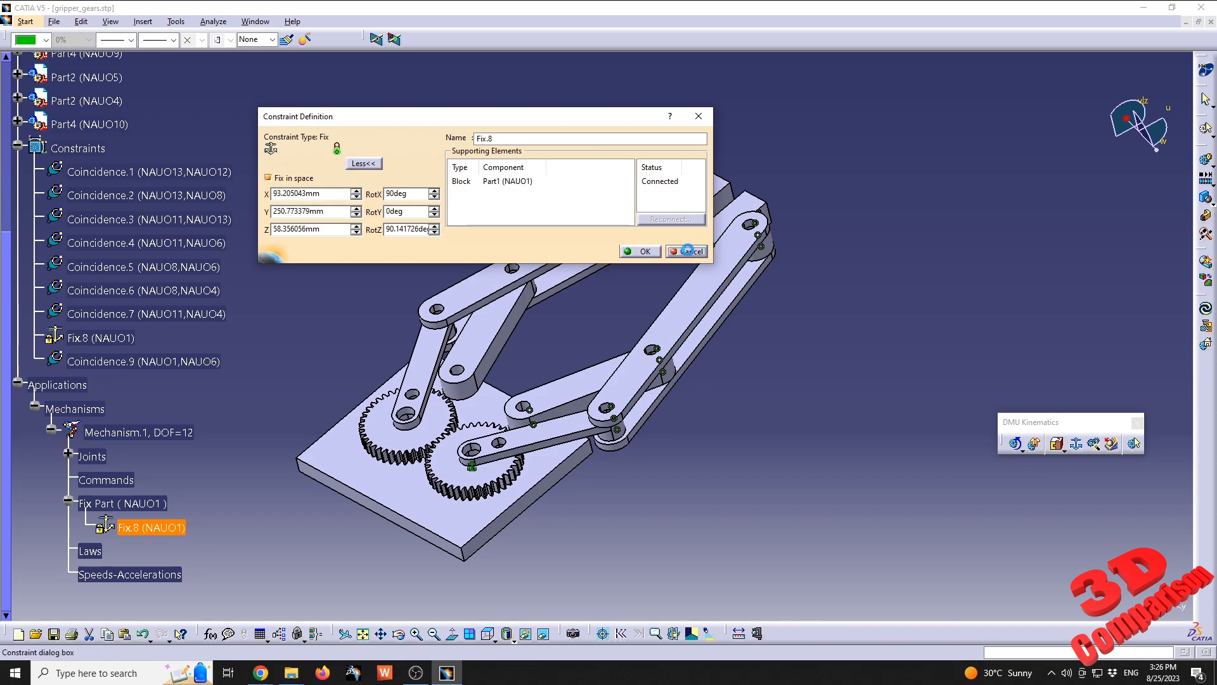
{"action": "left_click", "coordinate": [688, 251]}
{"action": "left_click", "coordinate": [411, 260]}
Select the base plate in the model and compare it with its Part1 (NAUO1) entry in the specification tree.
{"action": "left_click", "coordinate": [171, 530]}
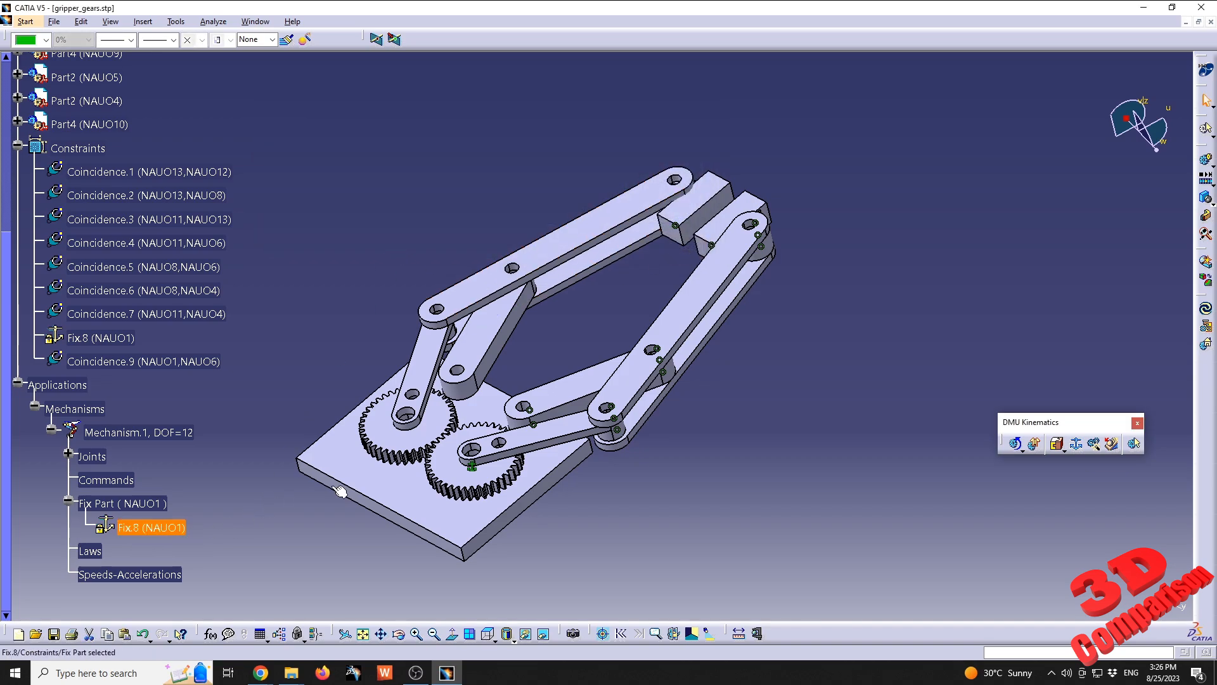
{"action": "left_click", "coordinate": [375, 479]}
{"action": "scroll", "coordinate": [371, 476], "scroll_direction": "up", "scroll_amount": 4}
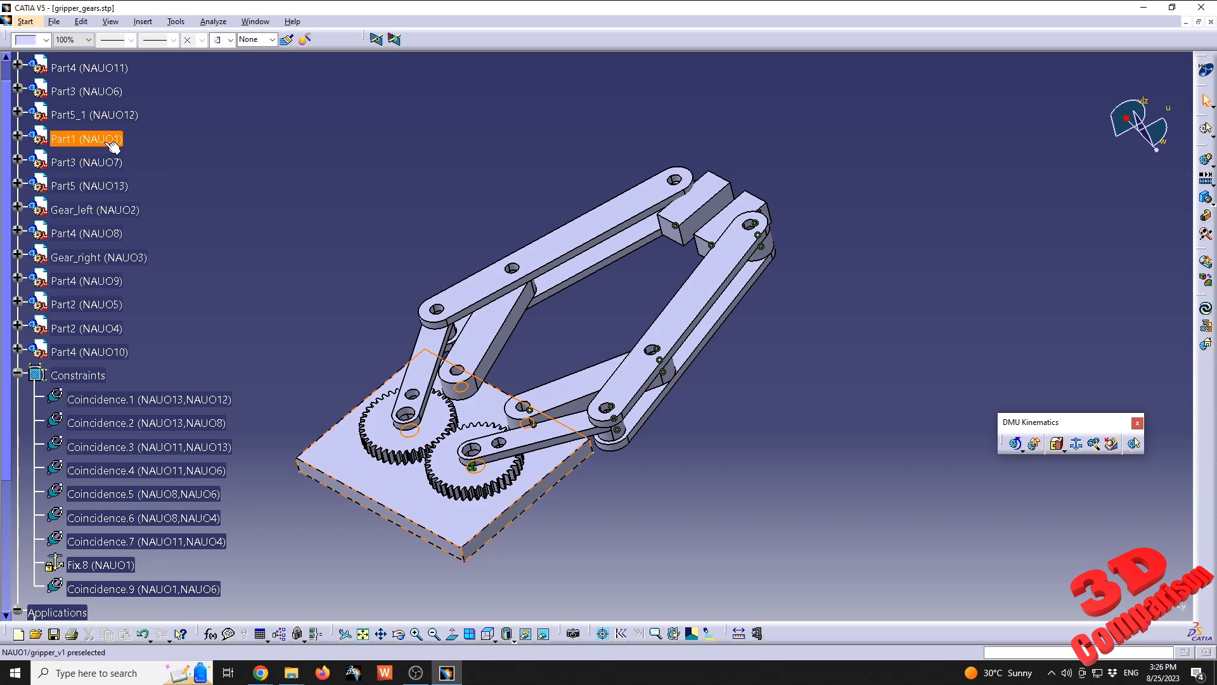
{"action": "scroll", "coordinate": [112, 142], "scroll_direction": "down", "scroll_amount": 4}
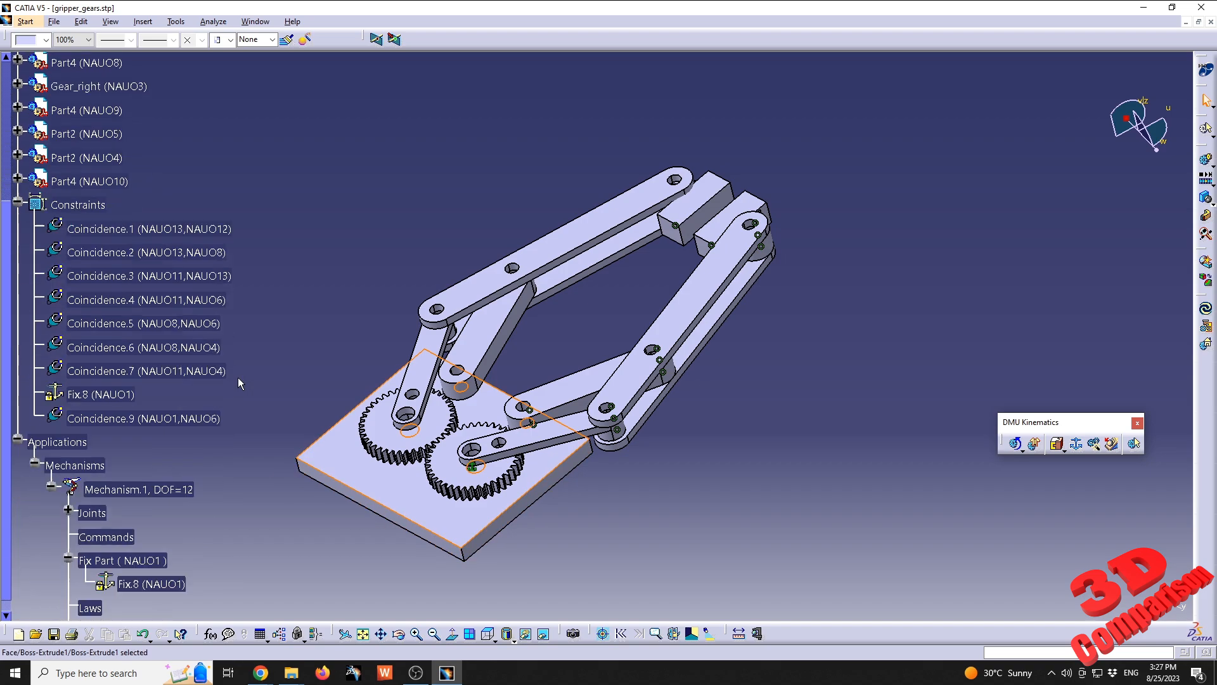
Expand Mechanism.1's joints and inspect the definition of Cylindrical.1 between NAUO1 and NAUO6 without changing it.
{"action": "left_click", "coordinate": [69, 454]}
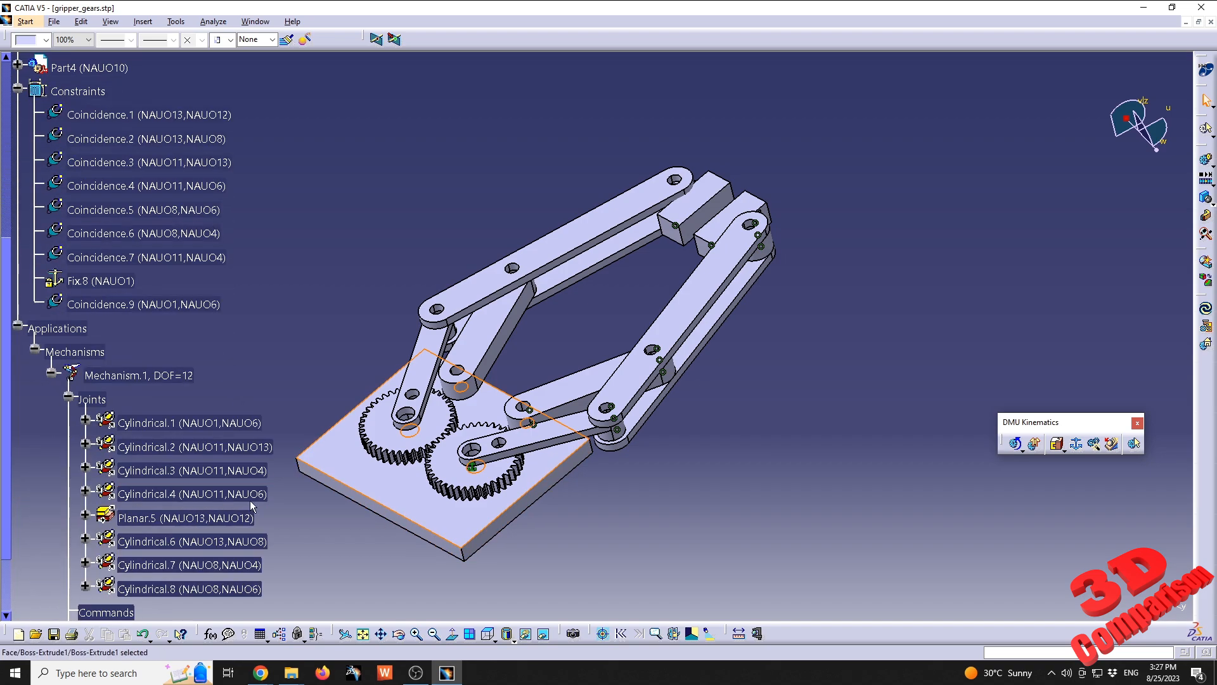
{"action": "left_click", "coordinate": [241, 427]}
{"action": "double_click", "coordinate": [243, 427]}
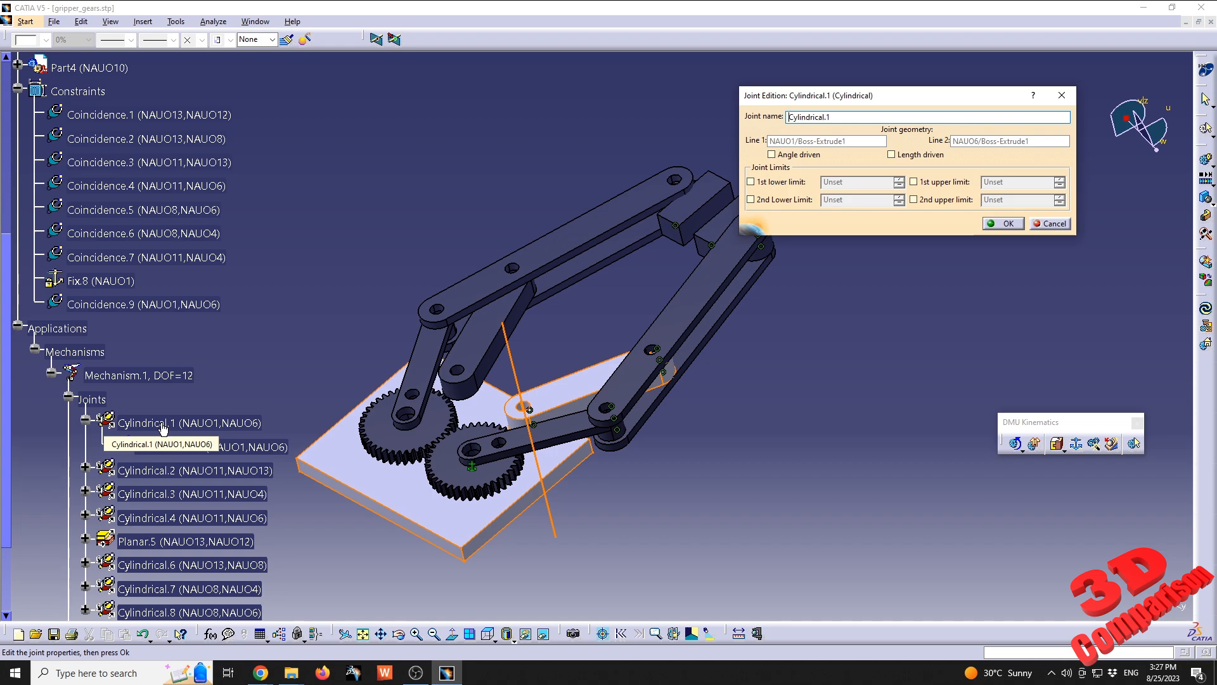
{"action": "key", "text": "Escape"}
Delete all joints from Cylindrical.1 through Cylindrical.8 in Mechanism.1 together with their child coincidence constraints.
{"action": "scroll", "coordinate": [266, 389], "scroll_direction": "down", "scroll_amount": 1}
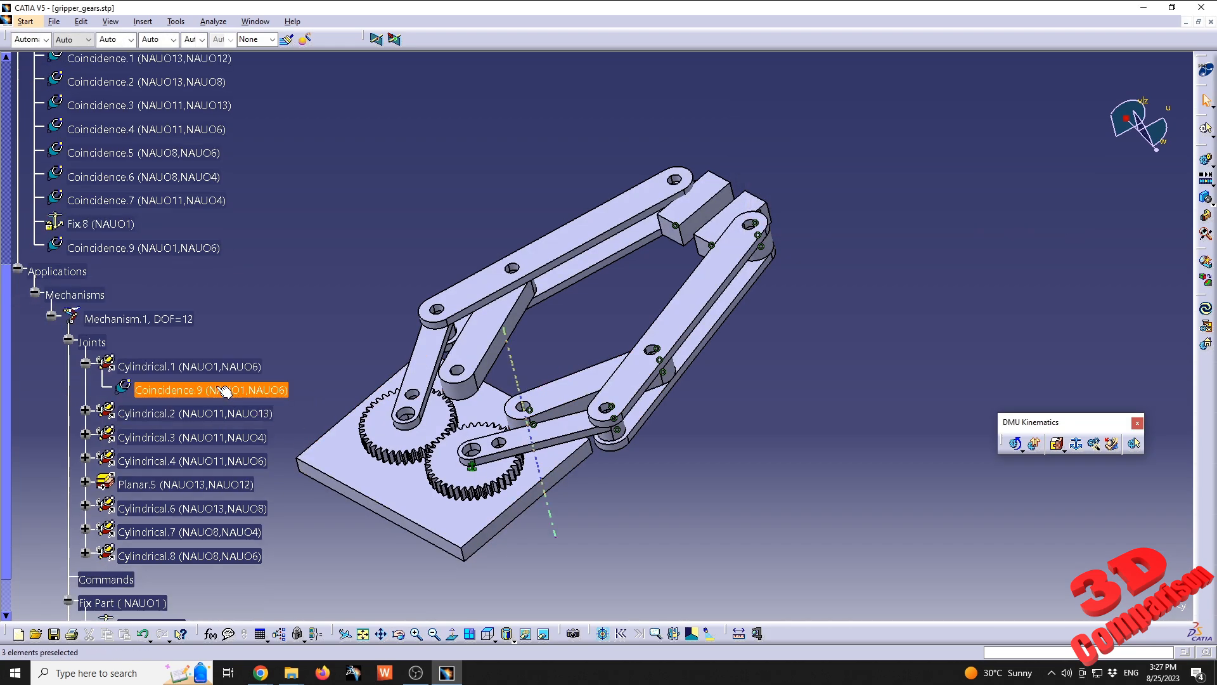
{"action": "left_click", "coordinate": [213, 368]}
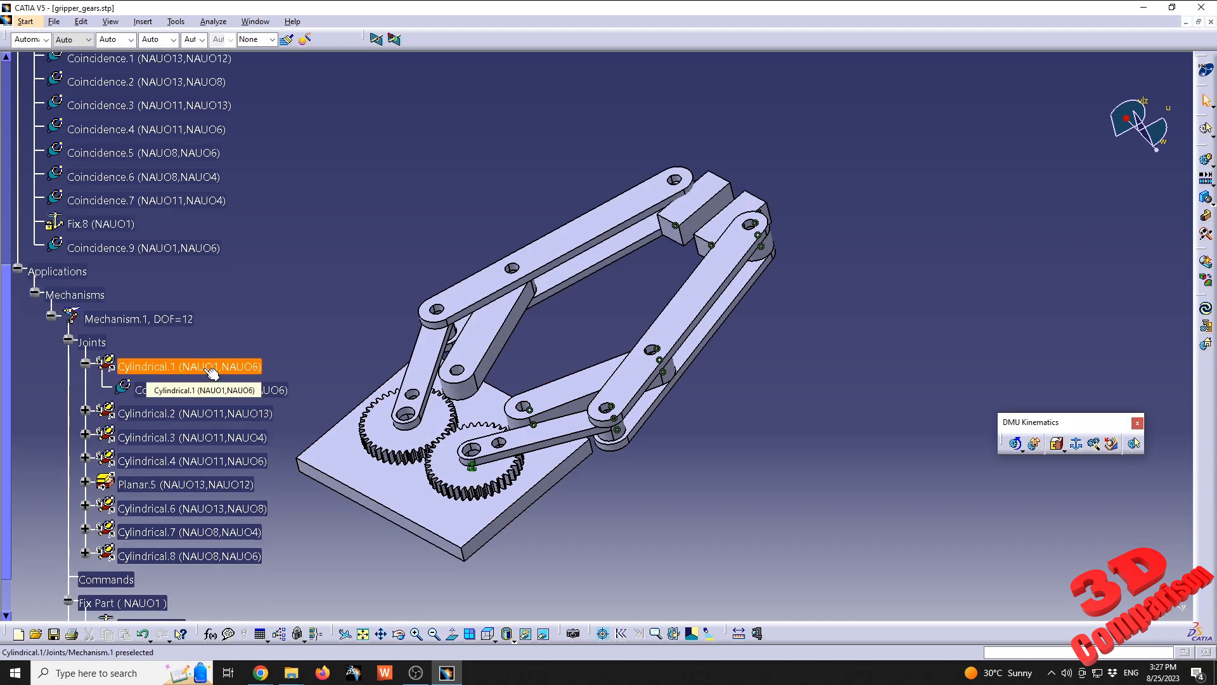
{"action": "left_click", "coordinate": [189, 556], "text": "shift"}
{"action": "key", "text": "Delete"}
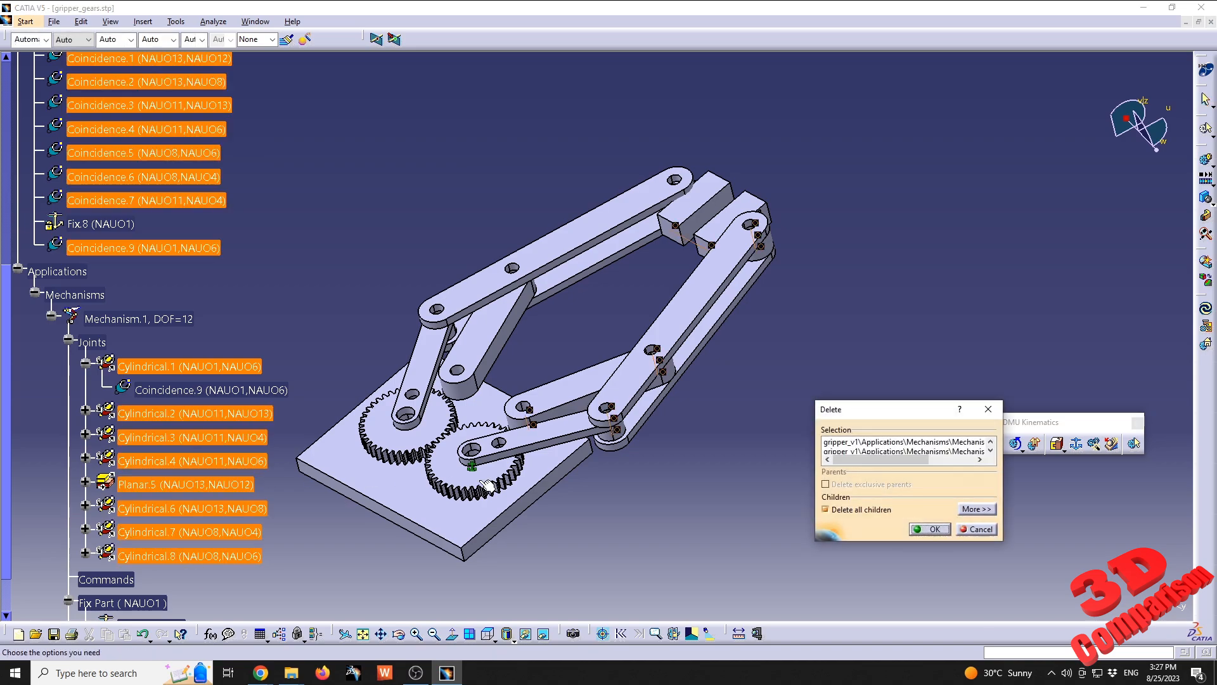
{"action": "scroll", "coordinate": [163, 282], "scroll_direction": "up", "scroll_amount": 3}
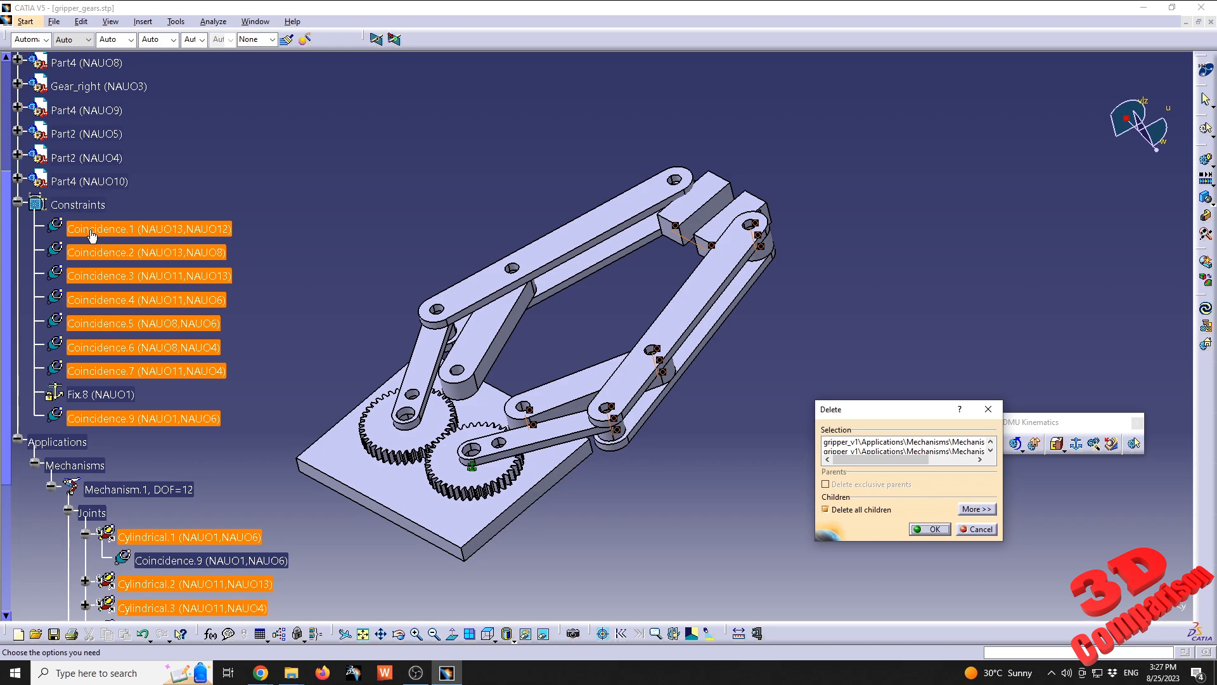
{"action": "left_click", "coordinate": [858, 511]}
{"action": "left_click", "coordinate": [922, 529]}
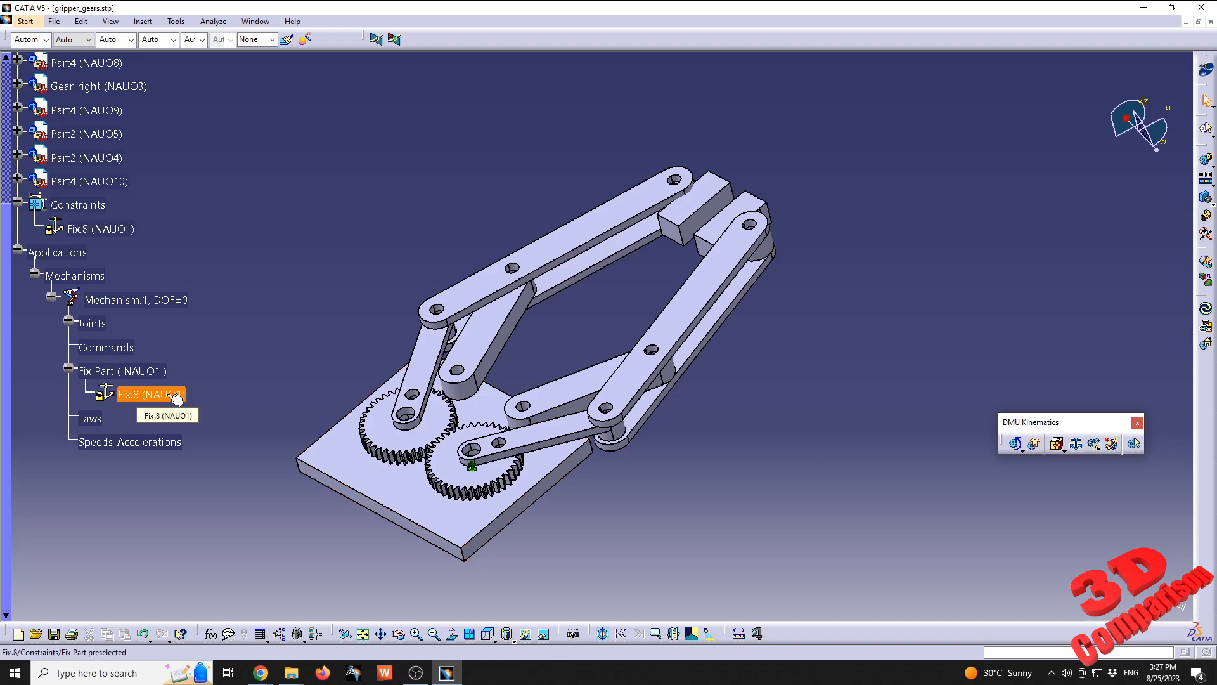
{"action": "middle_click_drag", "start_coordinate": [507, 434], "coordinate": [692, 252]}
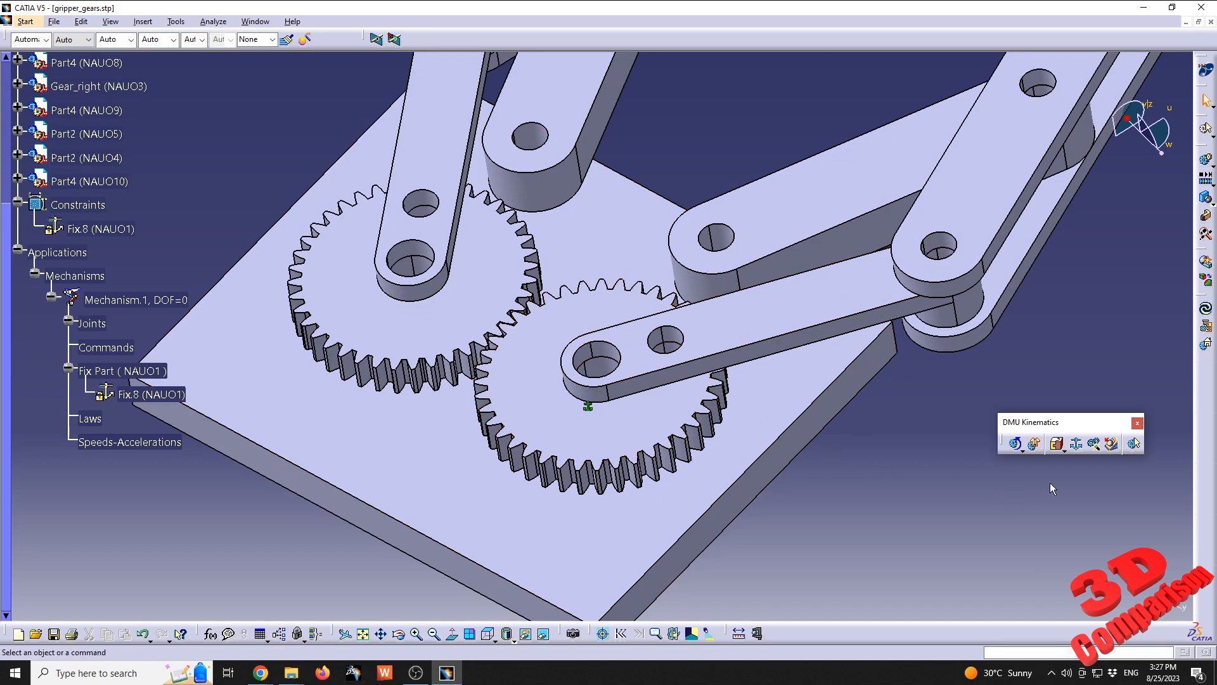
Start a Gear joint in Mechanism.1 and align its first revolute joint on the base plate hole axis and the Gear_right bore axis.
{"action": "left_click", "coordinate": [1058, 445]}
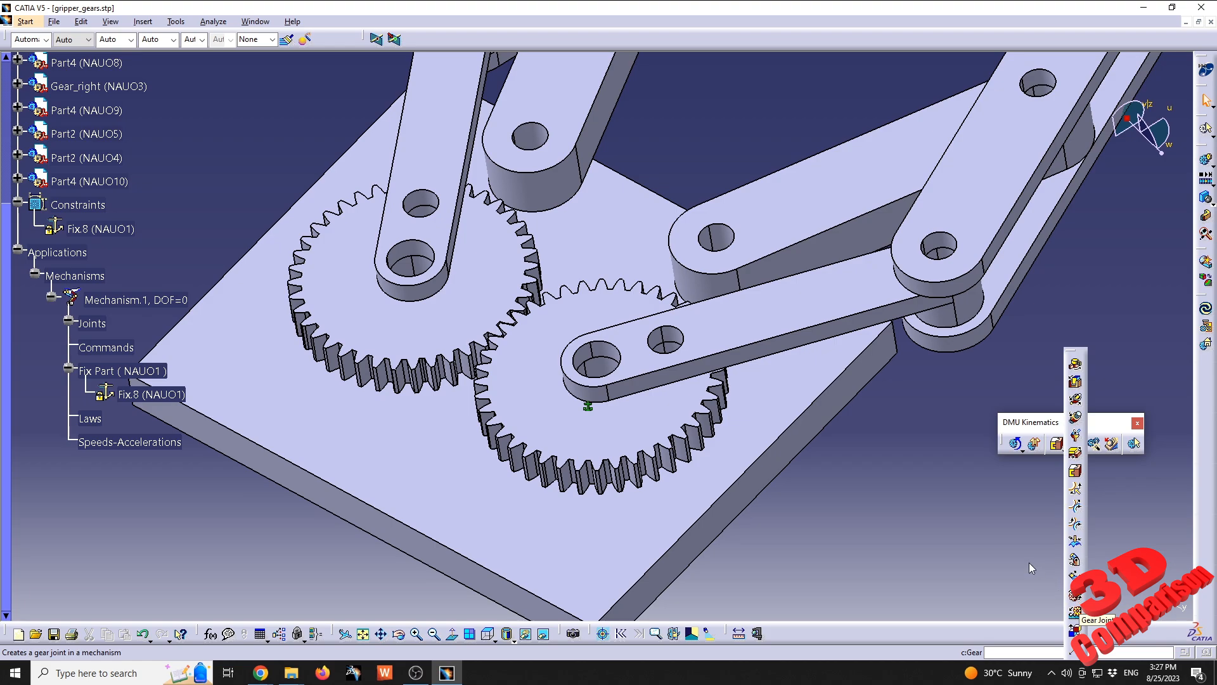
{"action": "left_click_drag", "start_coordinate": [1013, 422], "coordinate": [970, 402]}
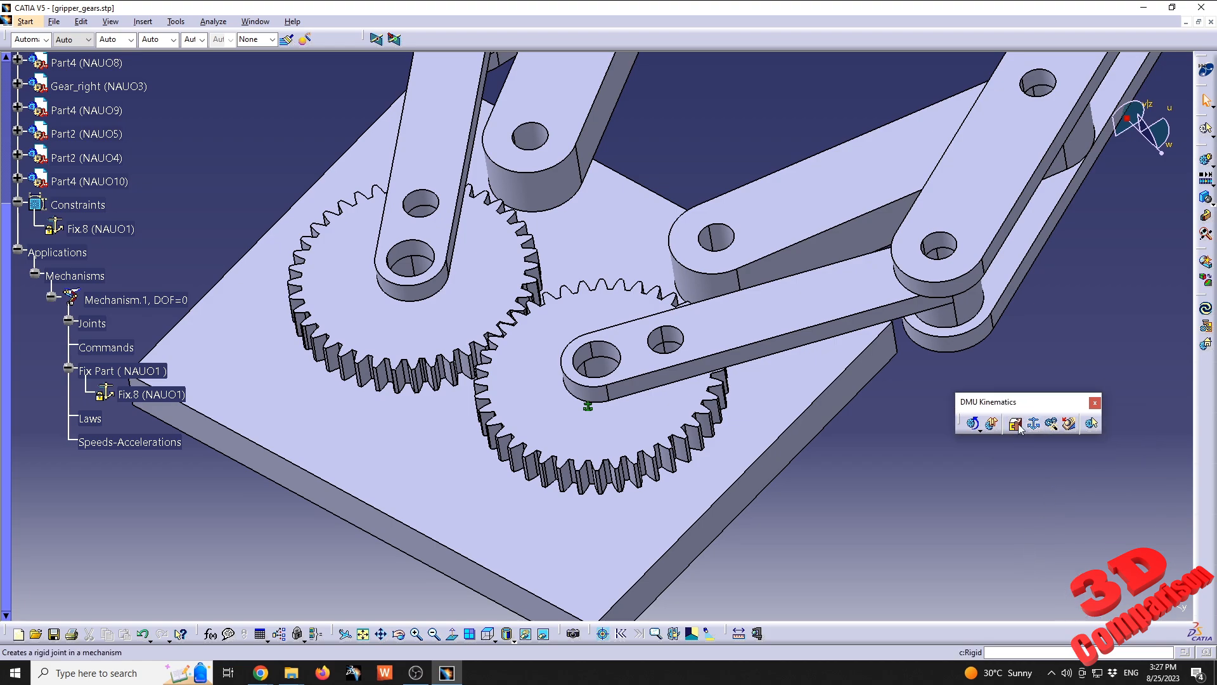
{"action": "left_click", "coordinate": [147, 21]}
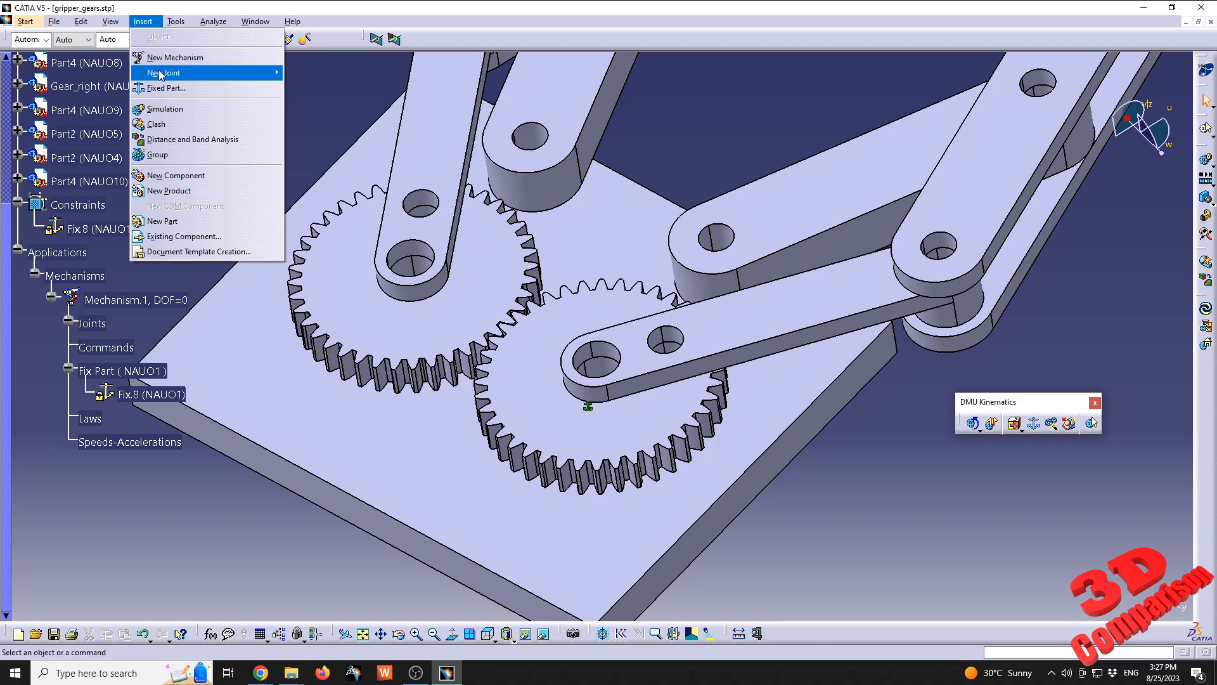
{"action": "mouse_move", "coordinate": [161, 75]}
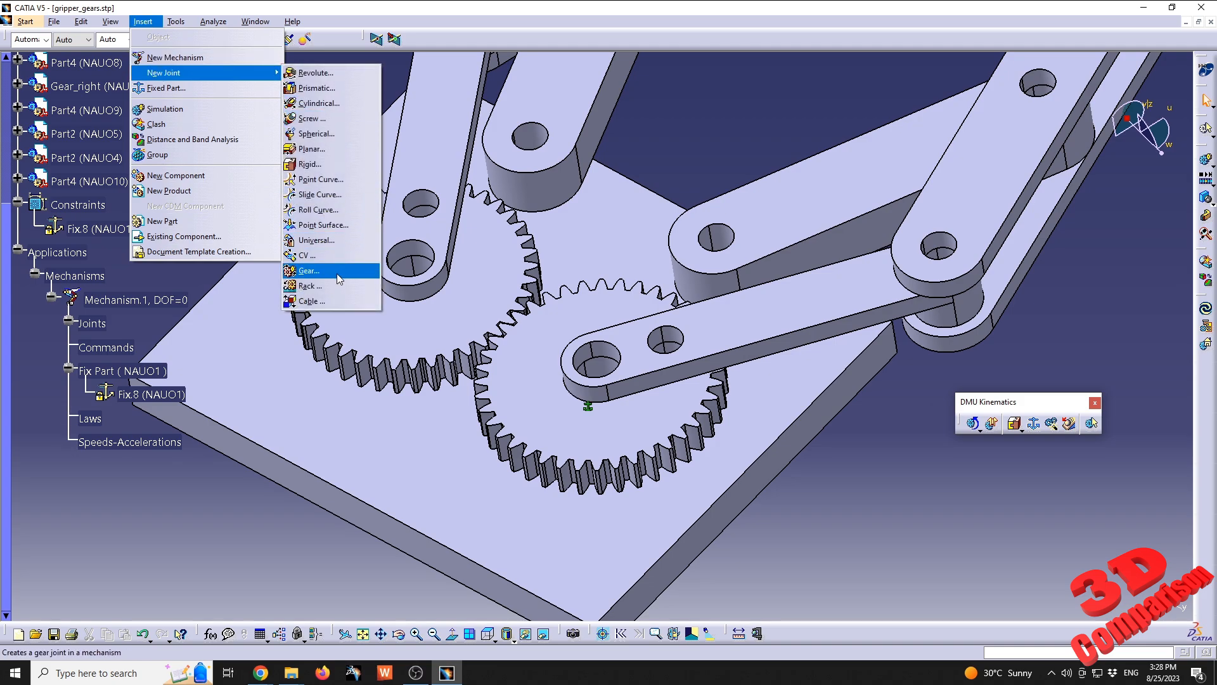
{"action": "left_click", "coordinate": [309, 271]}
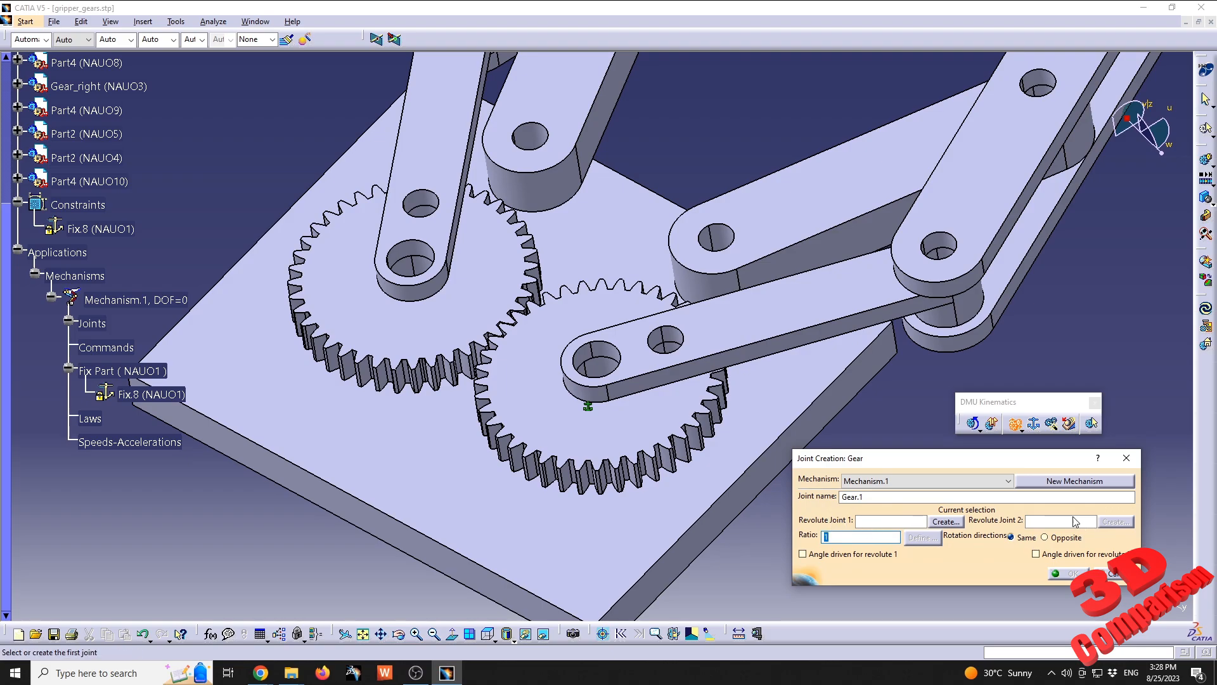
{"action": "middle_click_drag", "start_coordinate": [711, 430], "coordinate": [670, 398]}
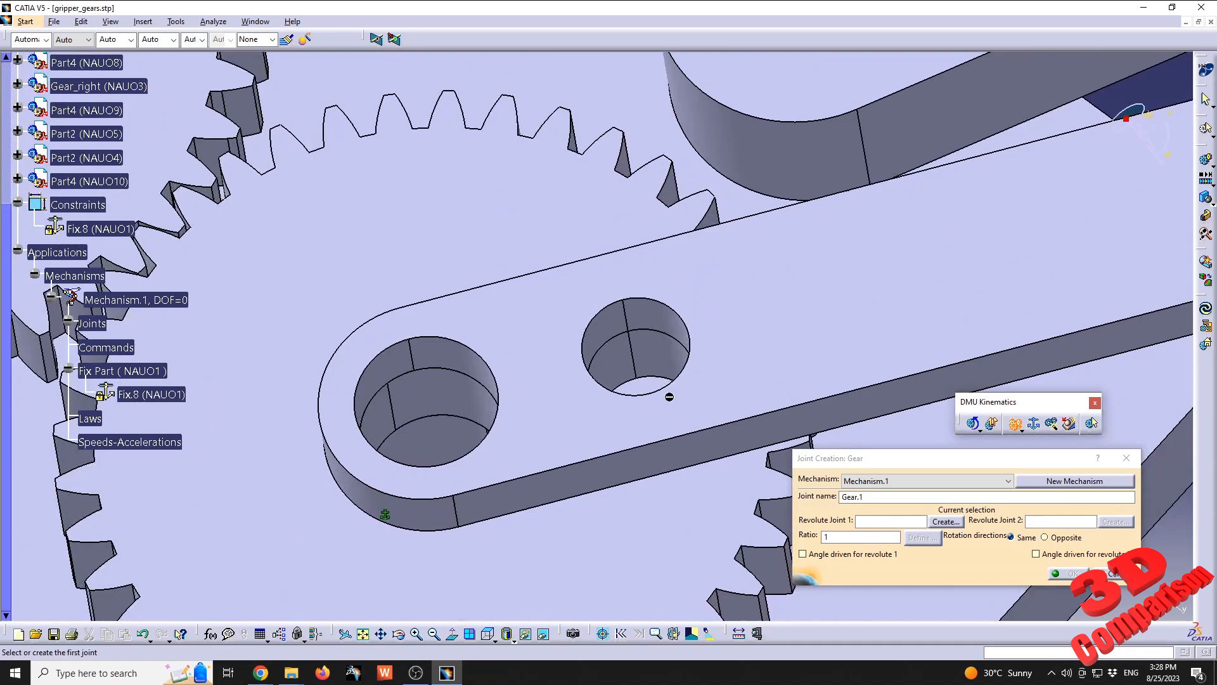
{"action": "left_click", "coordinate": [943, 522]}
{"action": "middle_click_drag", "start_coordinate": [462, 388], "coordinate": [572, 430]}
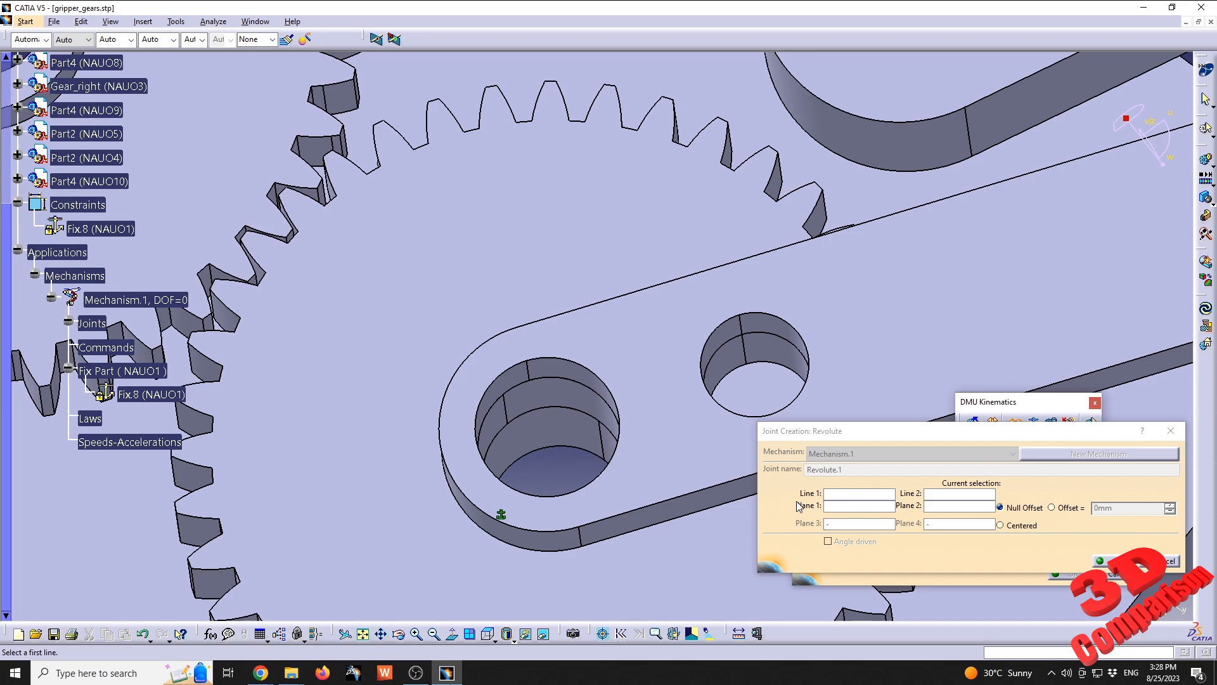
{"action": "left_click", "coordinate": [578, 427]}
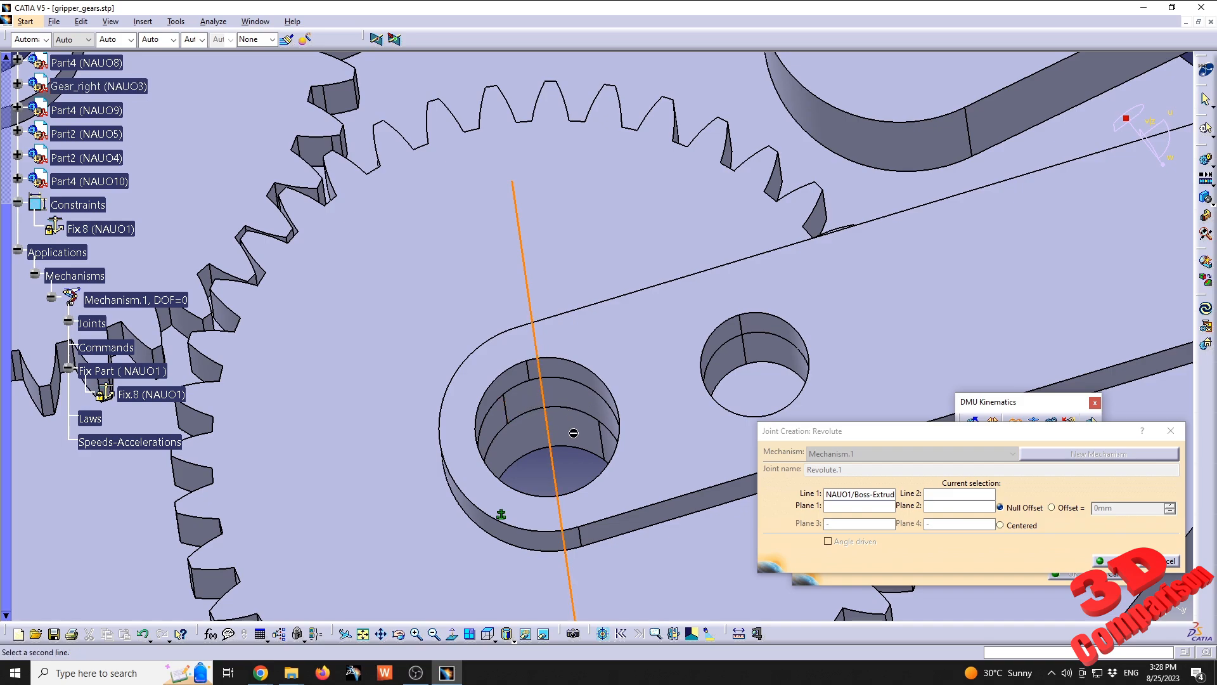
{"action": "left_click", "coordinate": [569, 397]}
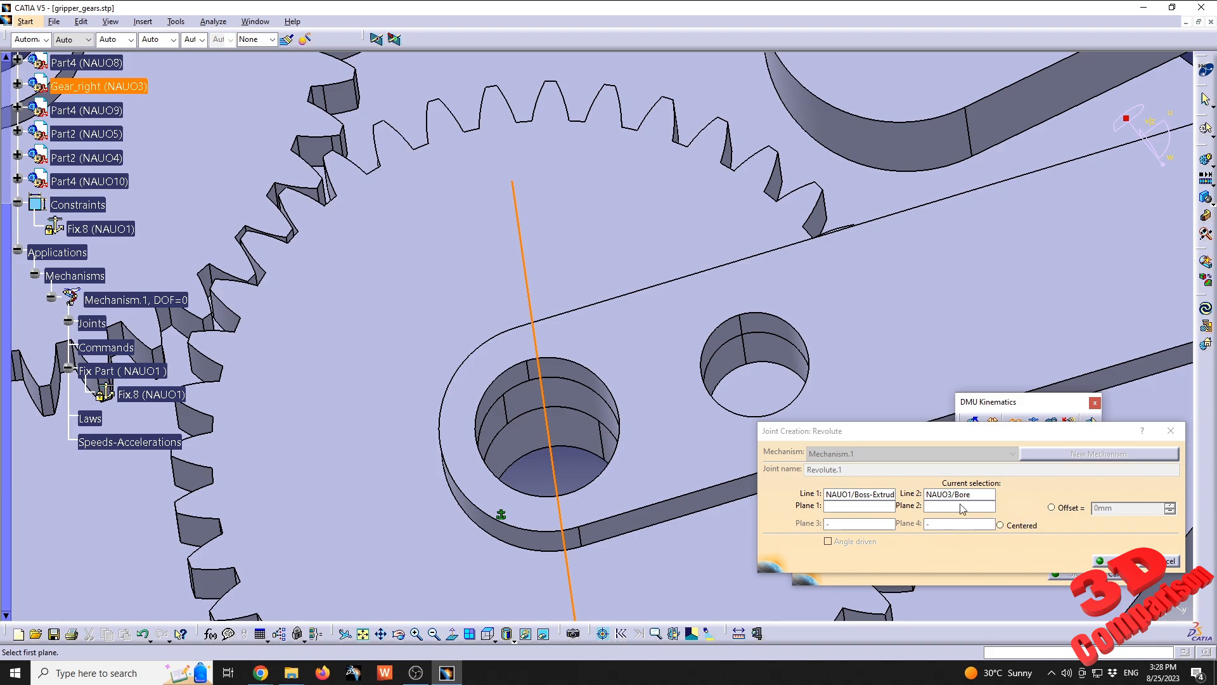
Choose the base plate's upper face as the first plane of the first revolute joint.
{"action": "middle_click_drag", "start_coordinate": [559, 424], "coordinate": [567, 316]}
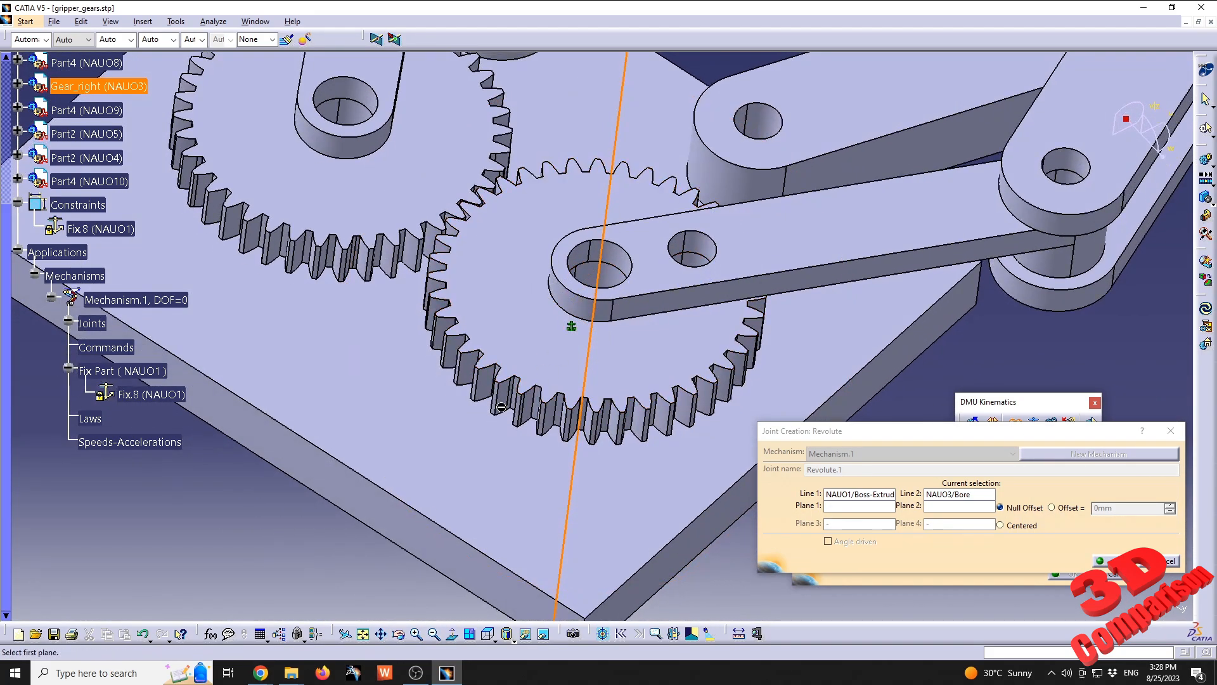
{"action": "left_click", "coordinate": [475, 452]}
{"action": "middle_click_drag", "start_coordinate": [478, 465], "coordinate": [544, 308]}
{"action": "middle_click_drag", "start_coordinate": [508, 344], "coordinate": [493, 424]}
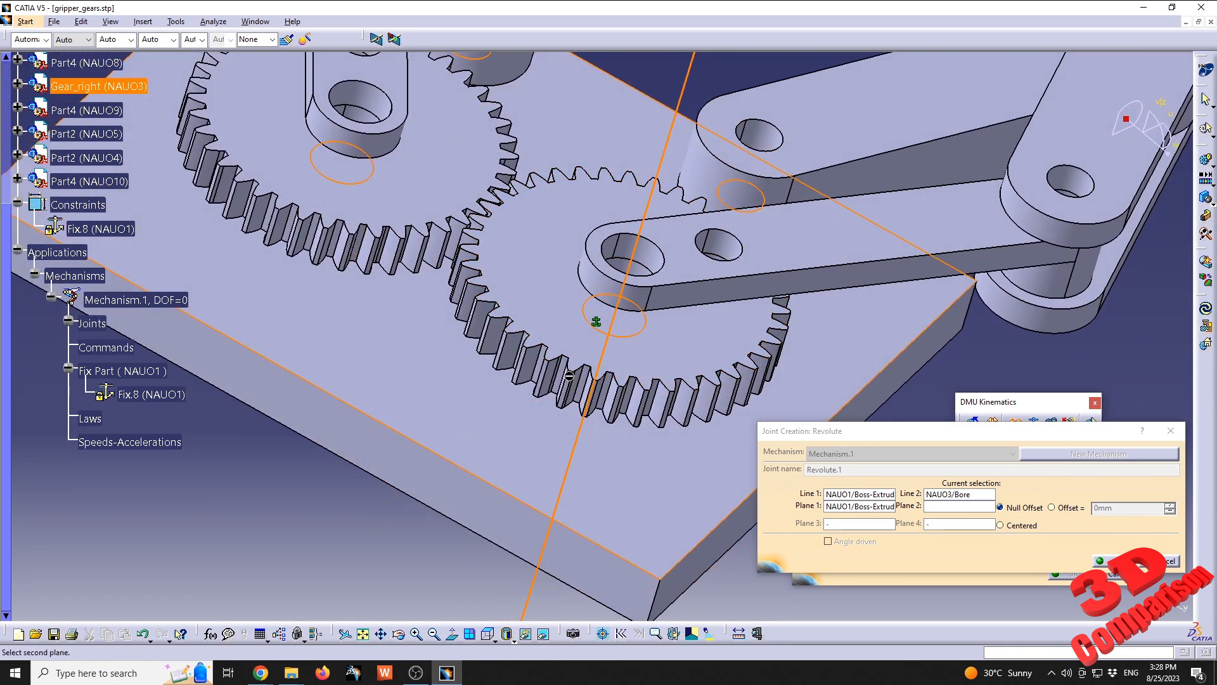
Temporarily hide the right gear, choose its underside as the revolute joint's second plane in the hidden space, and show the gear again.
{"action": "middle_click_drag", "start_coordinate": [569, 375], "coordinate": [554, 424]}
{"action": "right_click", "coordinate": [541, 427]}
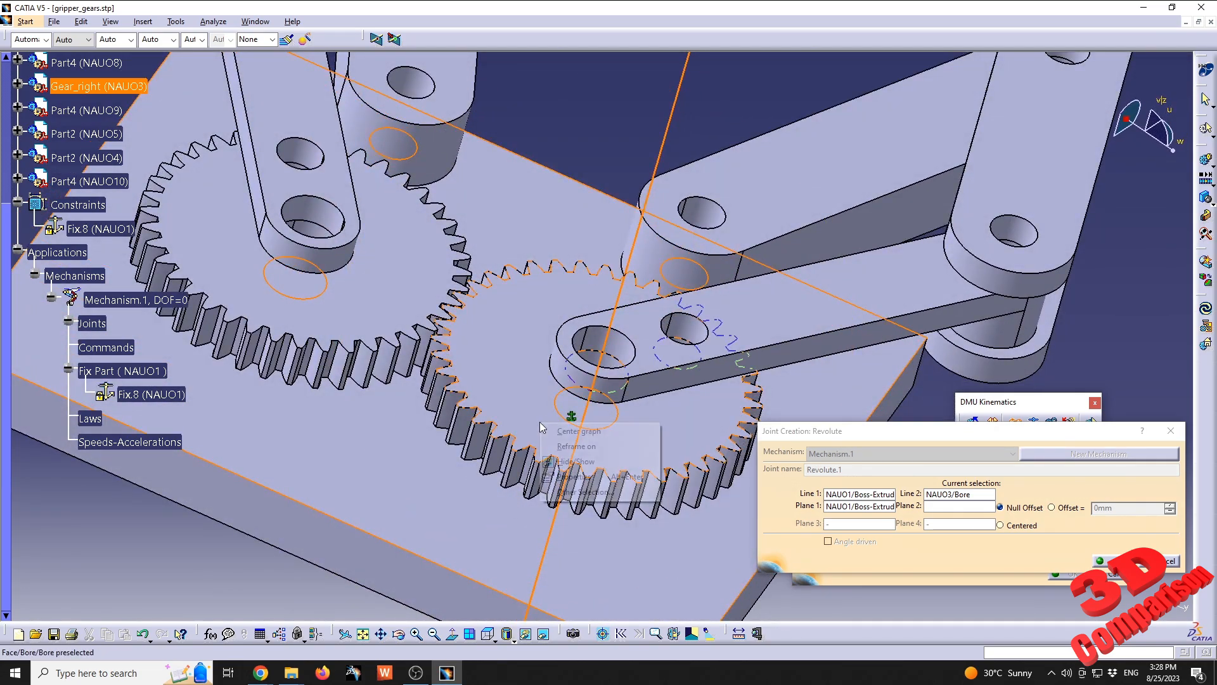
{"action": "left_click", "coordinate": [558, 462]}
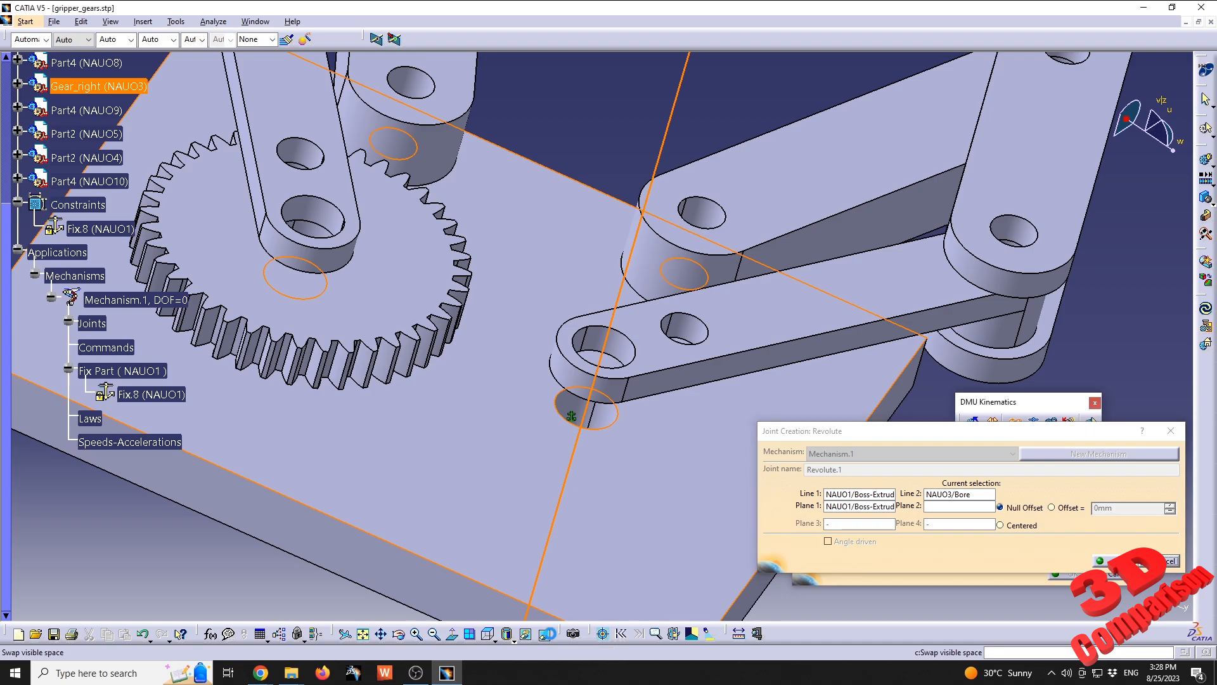
{"action": "left_click", "coordinate": [545, 634]}
{"action": "middle_click_drag", "start_coordinate": [489, 530], "coordinate": [608, 272]}
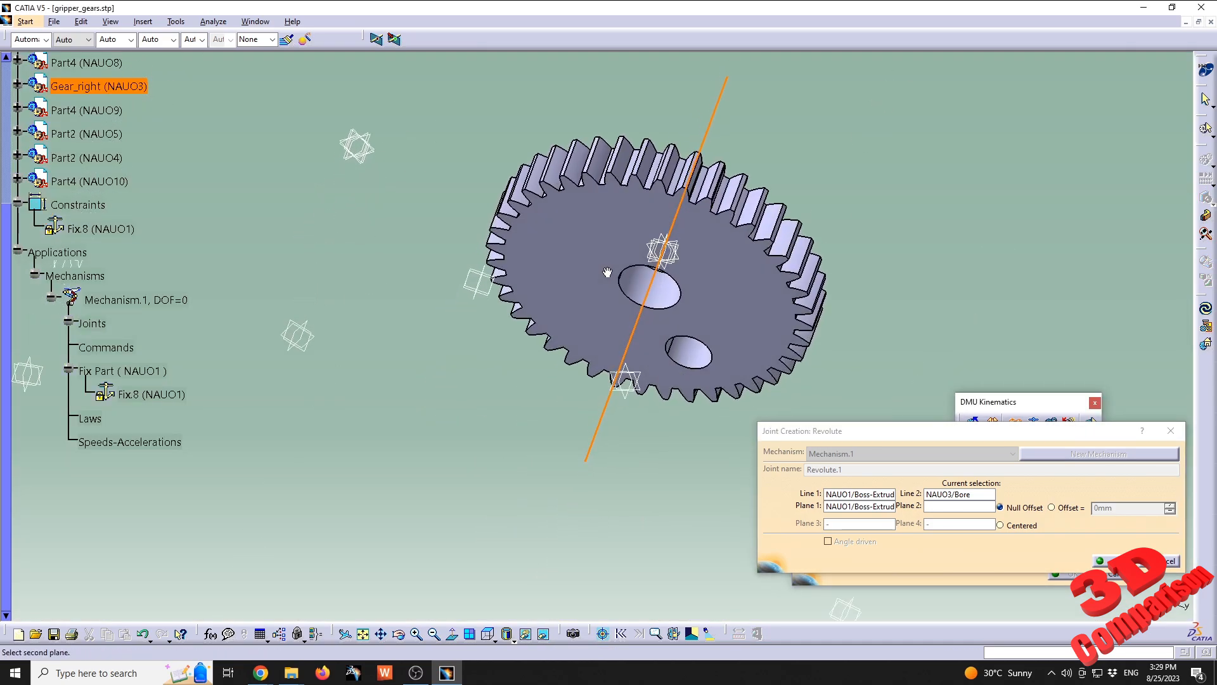
{"action": "left_click", "coordinate": [613, 236]}
{"action": "right_click", "coordinate": [606, 231]}
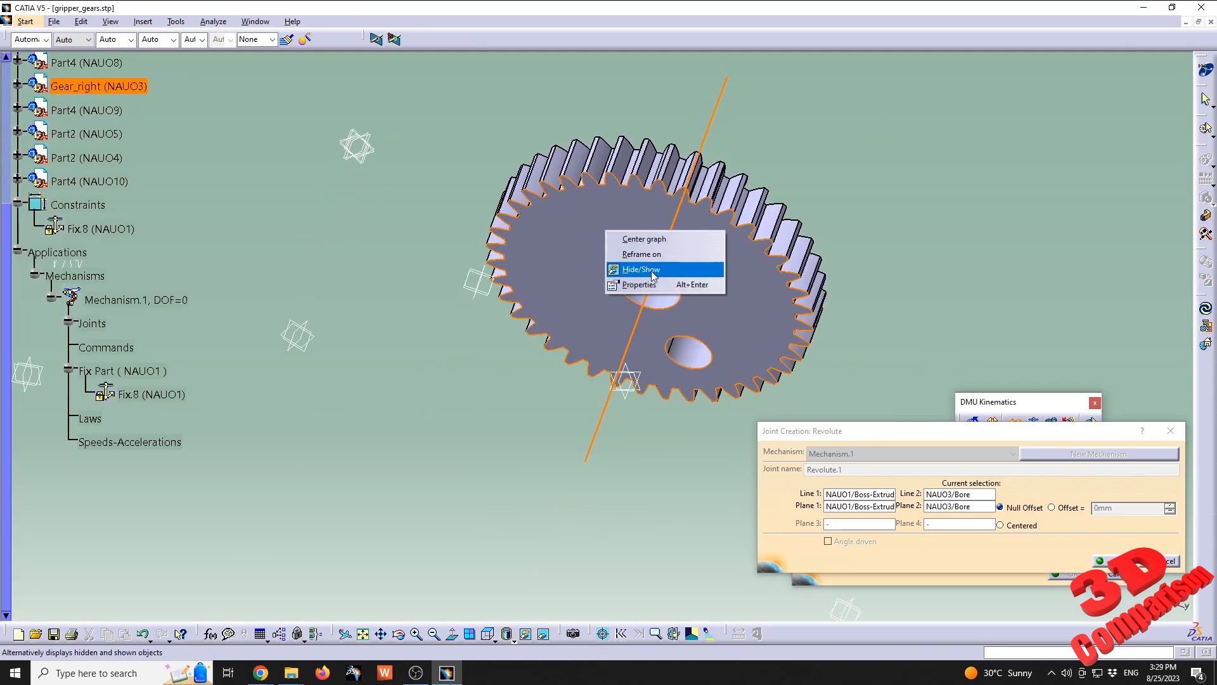
{"action": "left_click", "coordinate": [662, 270]}
{"action": "left_click", "coordinate": [546, 634]}
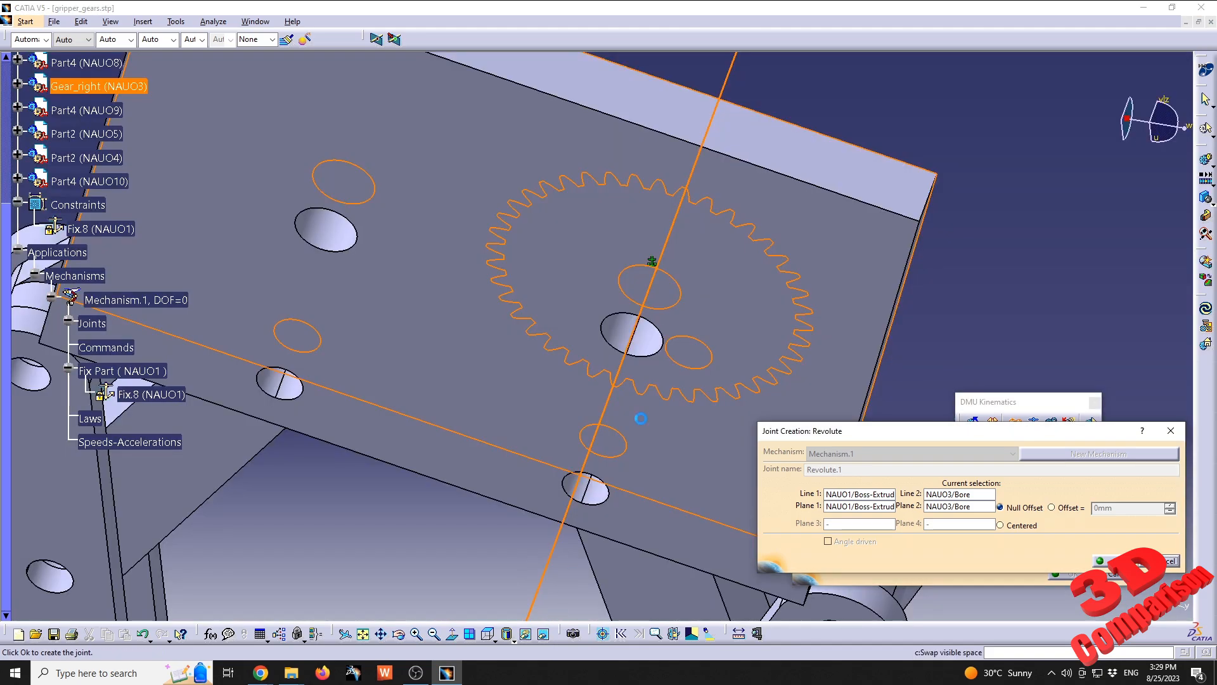
Switch the first revolute joint from Null Offset to Offset and create it.
{"action": "middle_click_drag", "start_coordinate": [622, 222], "coordinate": [564, 456]}
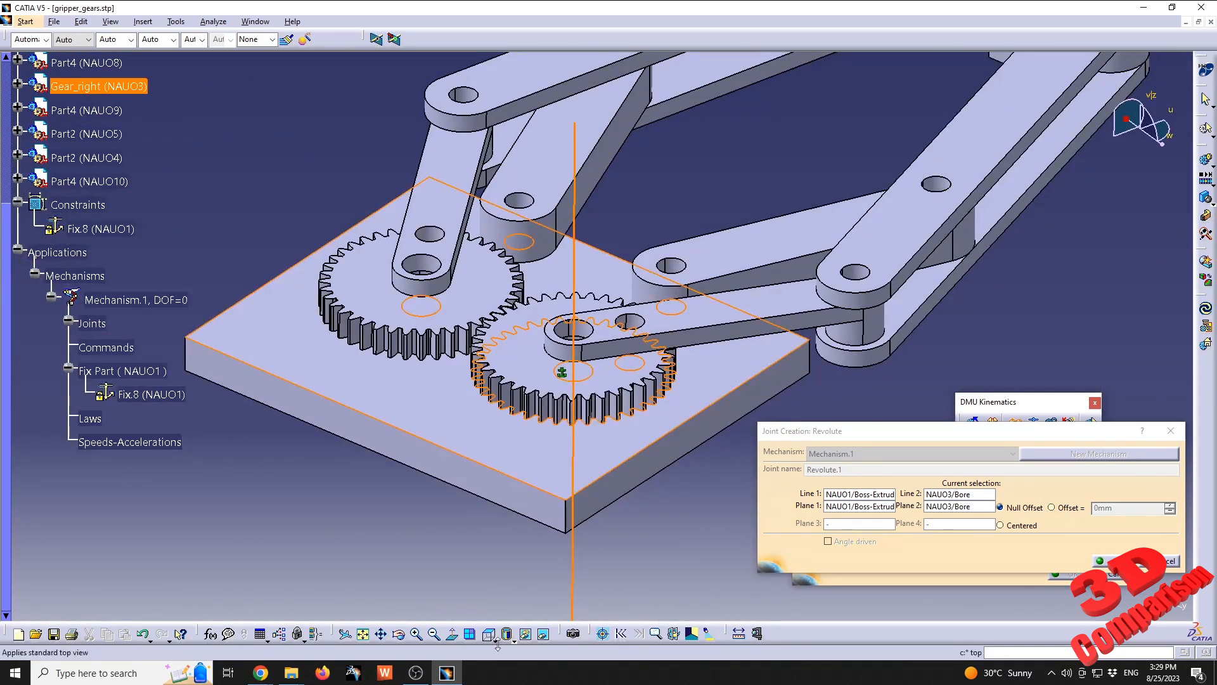
{"action": "left_click", "coordinate": [1062, 508]}
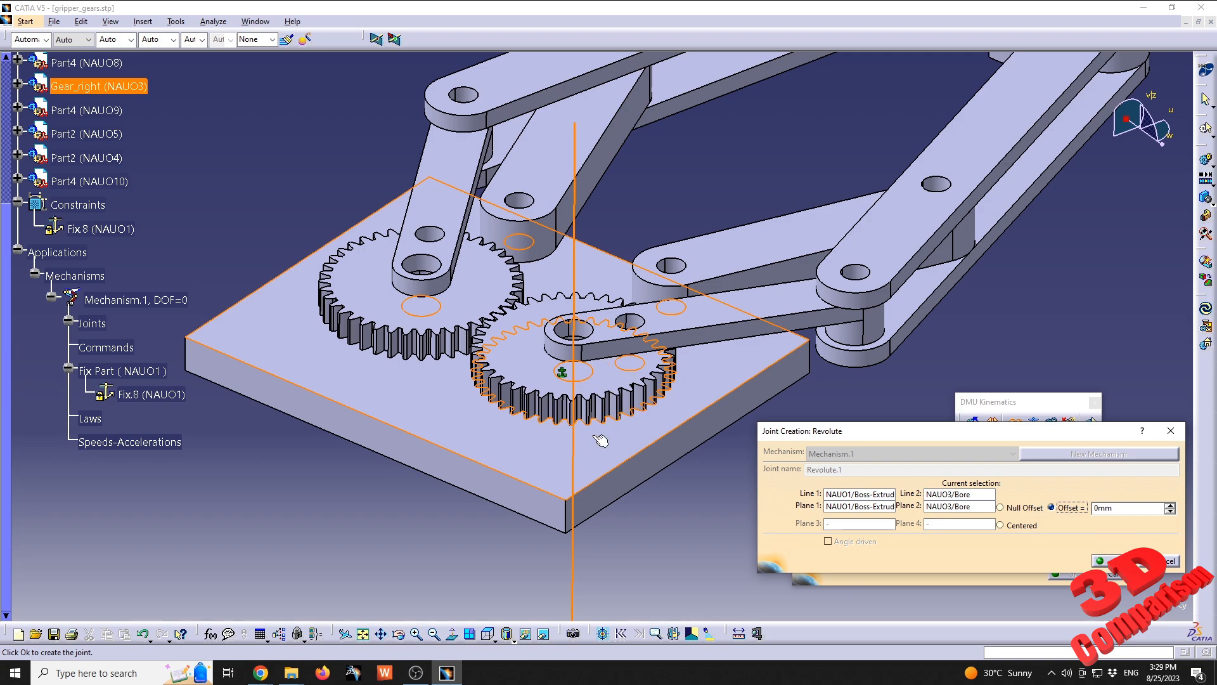
{"action": "left_click", "coordinate": [1100, 561]}
{"action": "left_click", "coordinate": [1015, 423]}
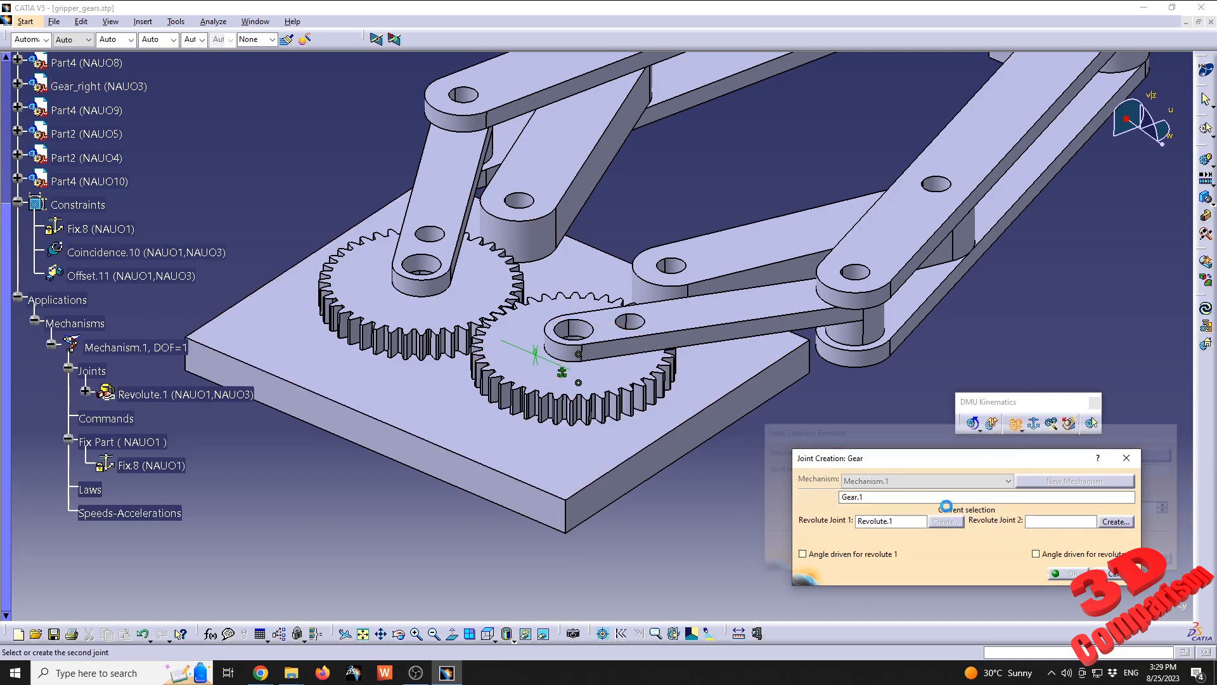
Start the gear joint's second revolute joint with the base plate hole axis and the NAUO2 gear bore axis as its lines.
{"action": "left_click", "coordinate": [1120, 521]}
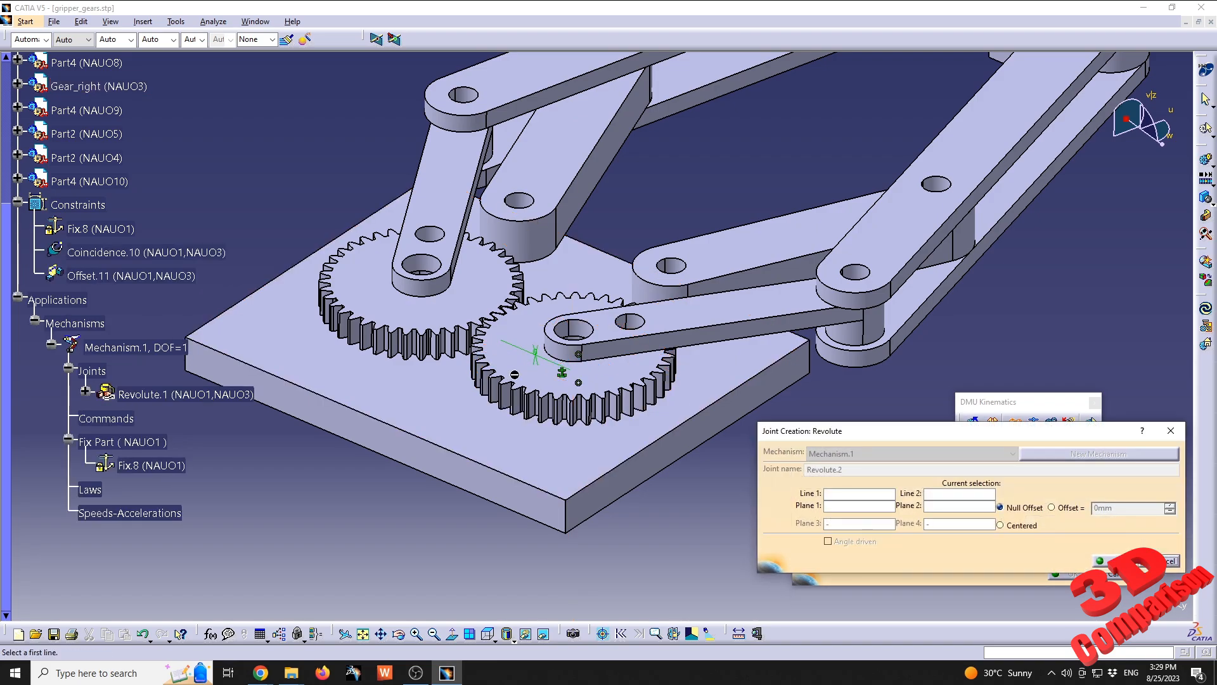
{"action": "scroll", "coordinate": [574, 403], "scroll_direction": "up", "scroll_amount": 8}
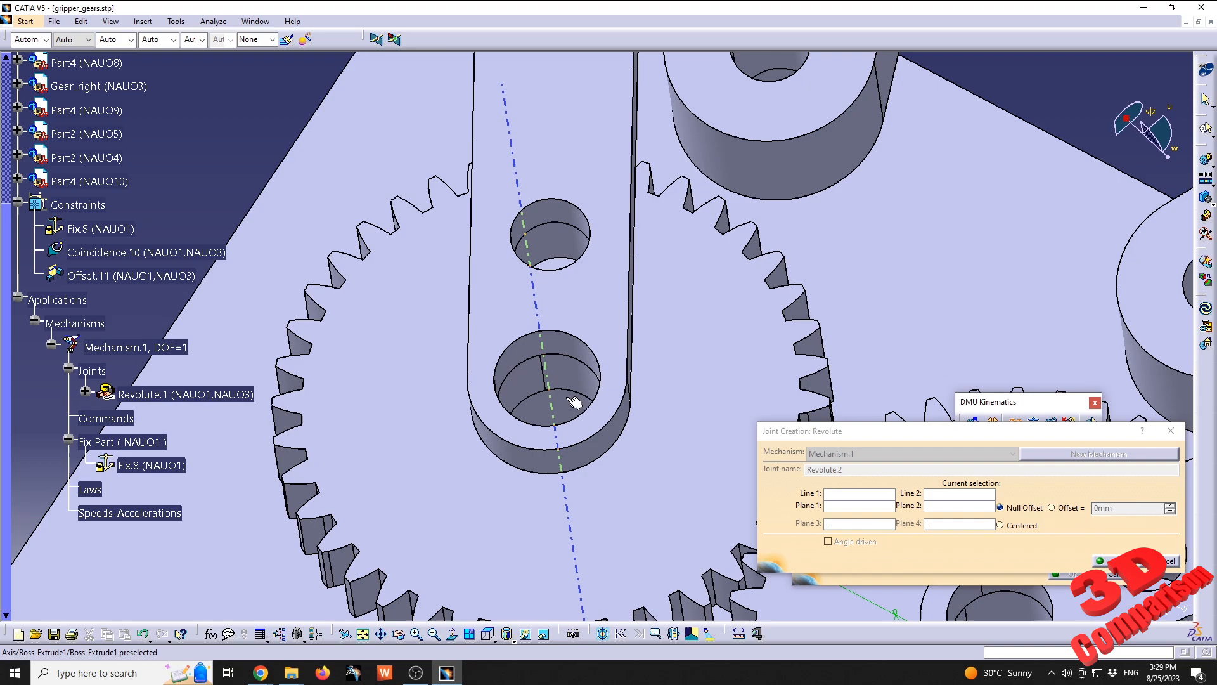
{"action": "mouse_move", "coordinate": [574, 402]}
{"action": "middle_mouse_down"}
{"action": "mouse_move", "coordinate": [574, 413]}
{"action": "mouse_move", "coordinate": [582, 397]}
{"action": "middle_mouse_up"}
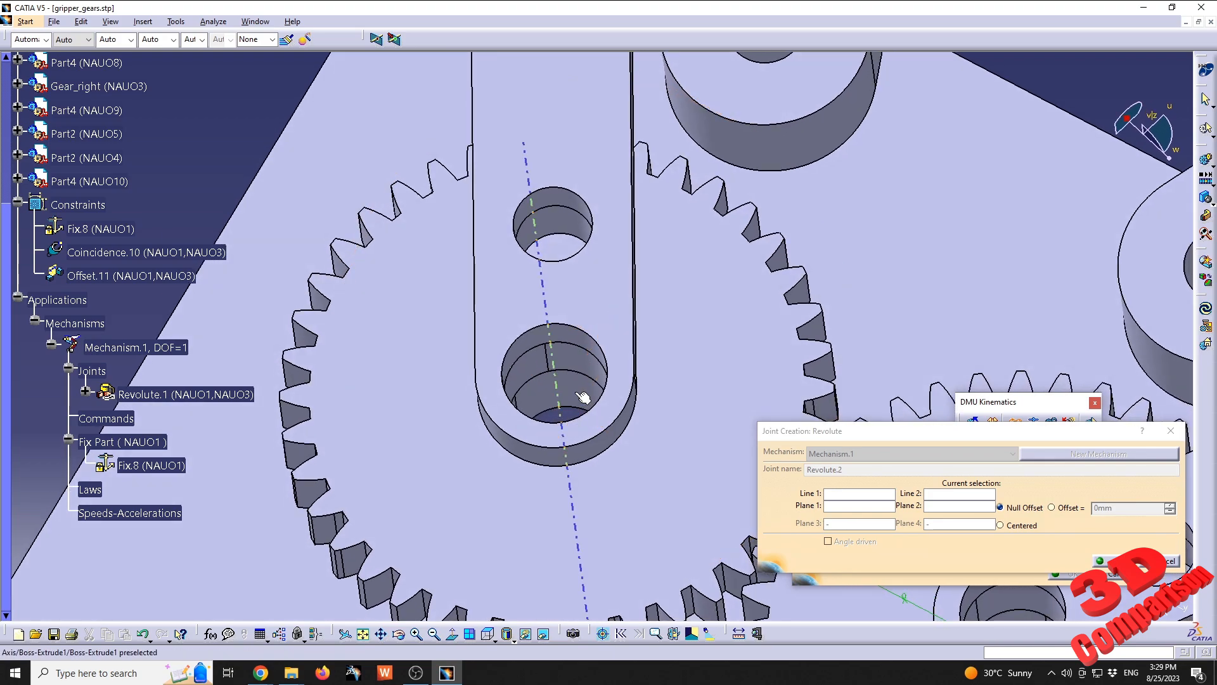
{"action": "left_click", "coordinate": [581, 397]}
{"action": "left_click", "coordinate": [577, 363]}
Choose the upper faces of the base plate and the NAUO2 gear as planes, then create the second revolute joint with the Offset option.
{"action": "middle_click_drag", "start_coordinate": [509, 447], "coordinate": [562, 348]}
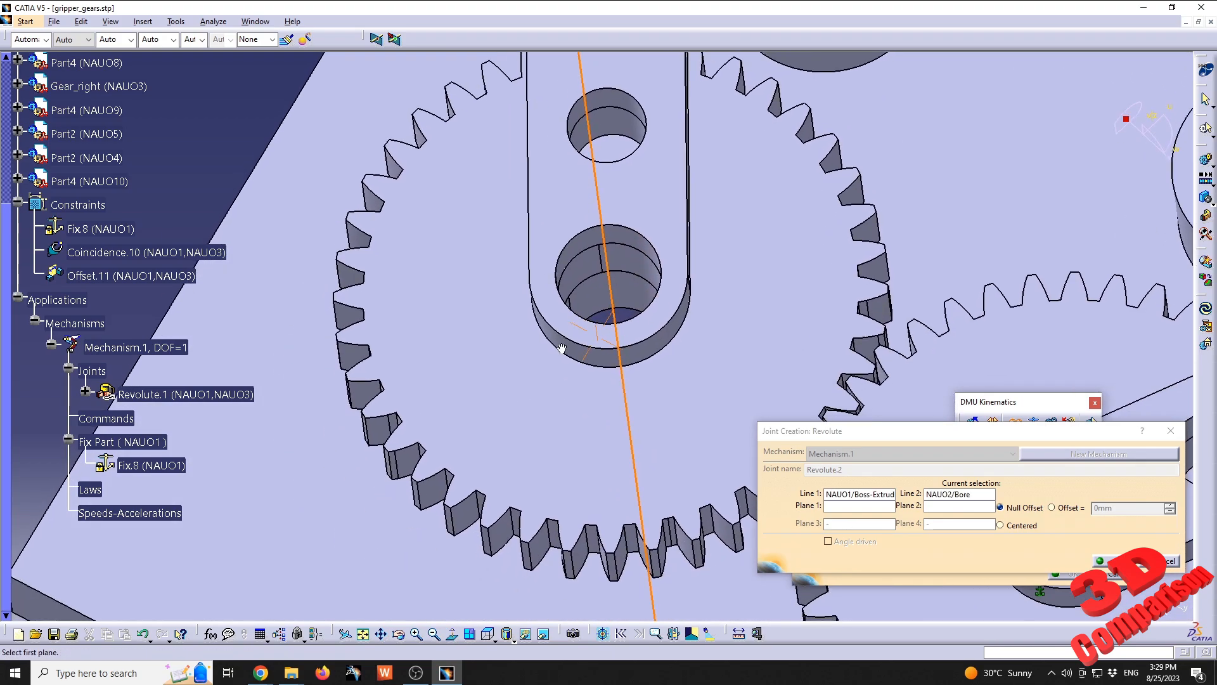
{"action": "scroll", "coordinate": [561, 348], "scroll_direction": "down", "scroll_amount": 4}
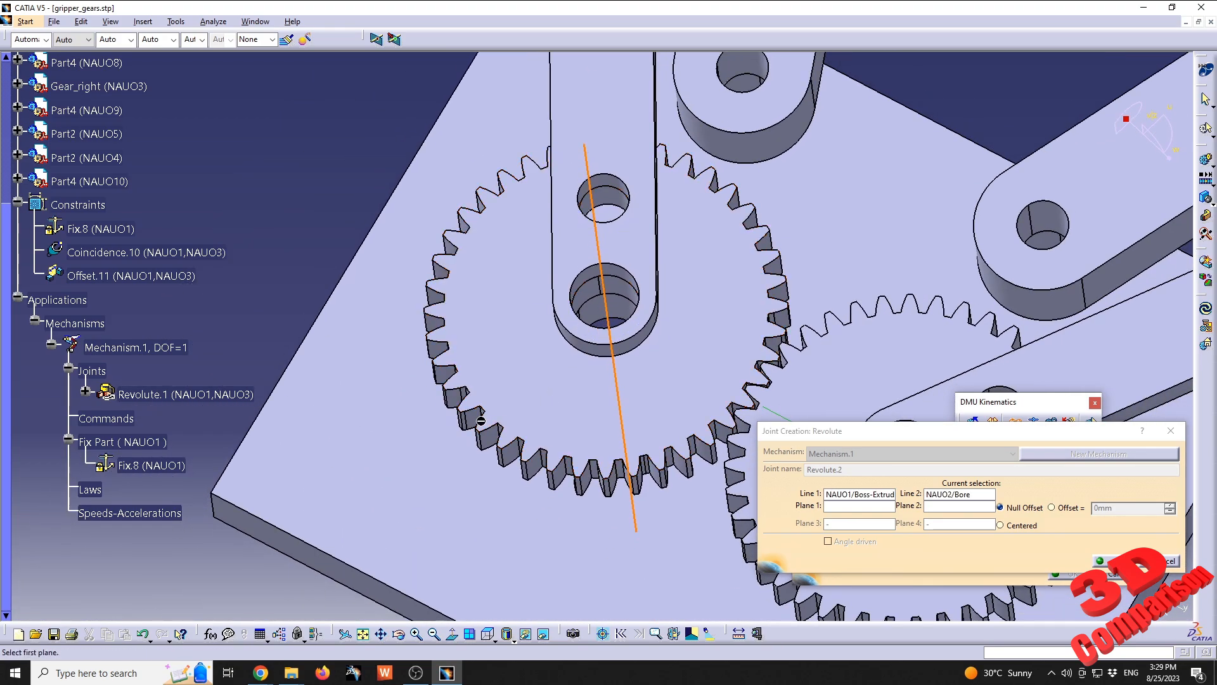
{"action": "left_click", "coordinate": [454, 475]}
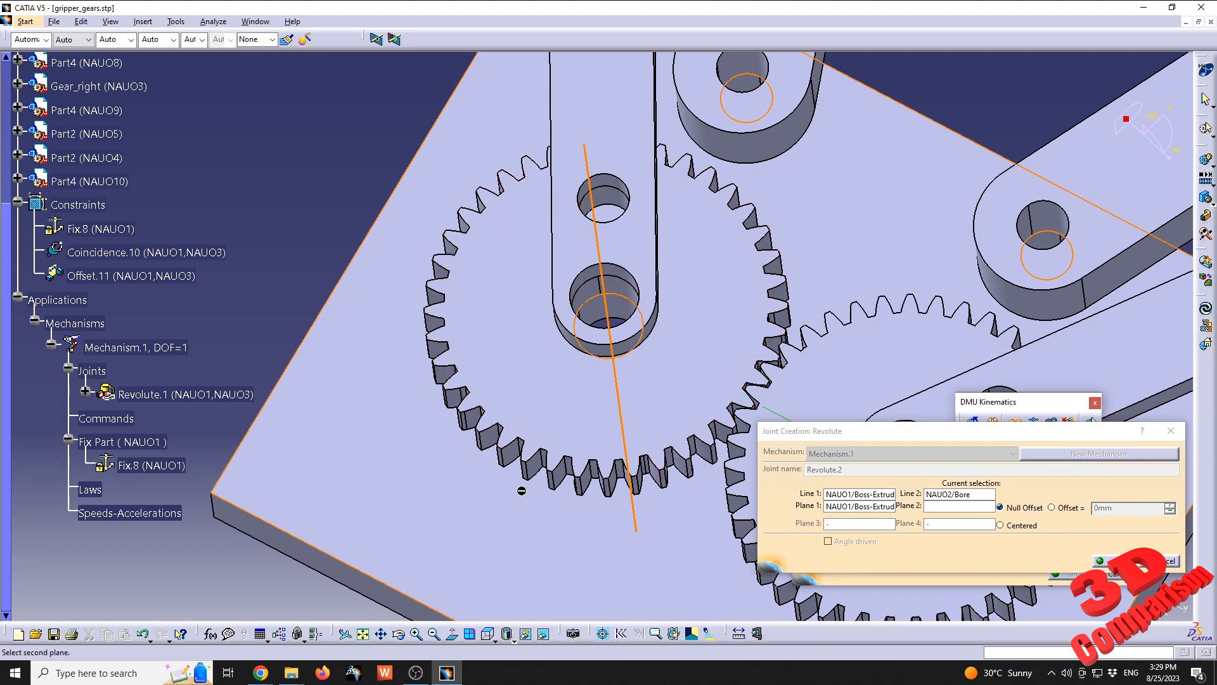
{"action": "left_click", "coordinate": [535, 392]}
{"action": "middle_click_drag", "start_coordinate": [493, 489], "coordinate": [369, 264]}
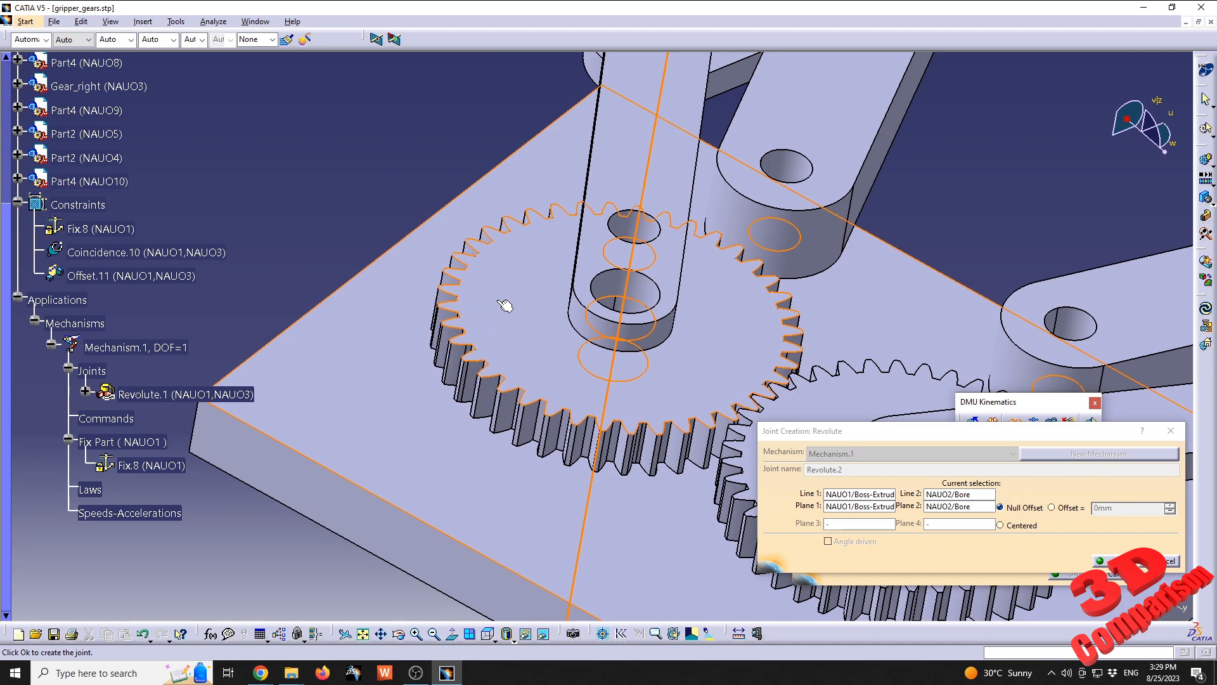
{"action": "left_click", "coordinate": [1069, 507]}
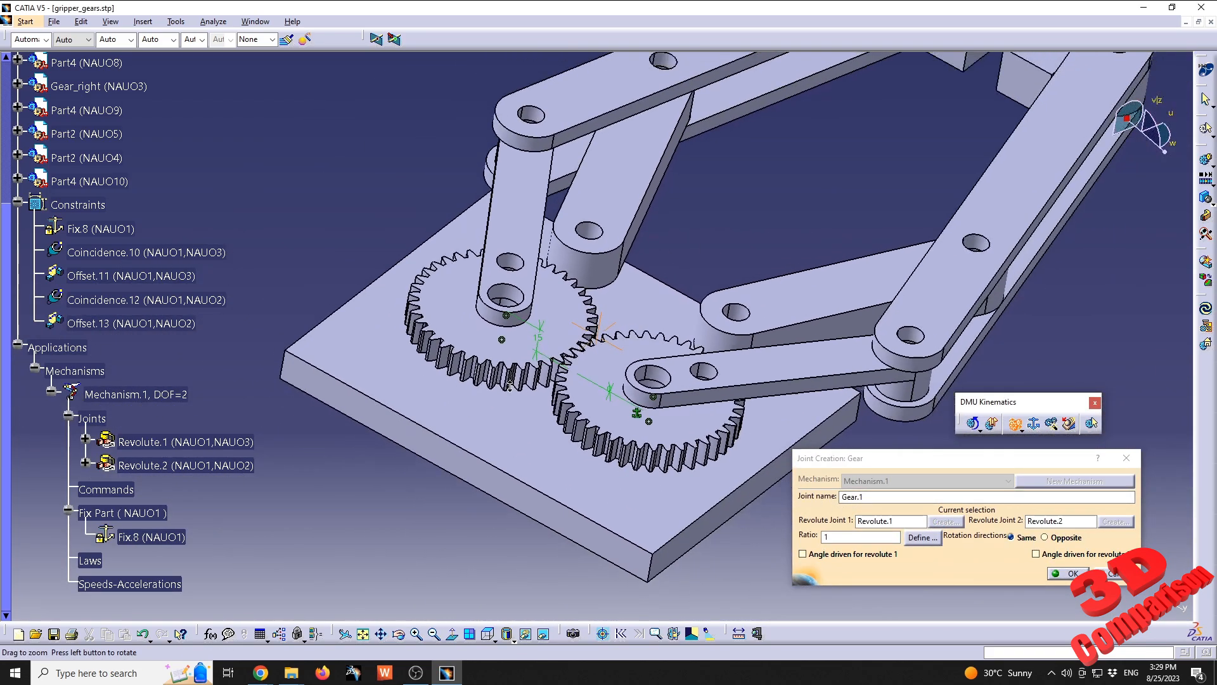
Set the Gear.1 ratio to -1 with opposite rotation directions.
{"action": "middle_click_drag", "start_coordinate": [509, 385], "coordinate": [598, 496]}
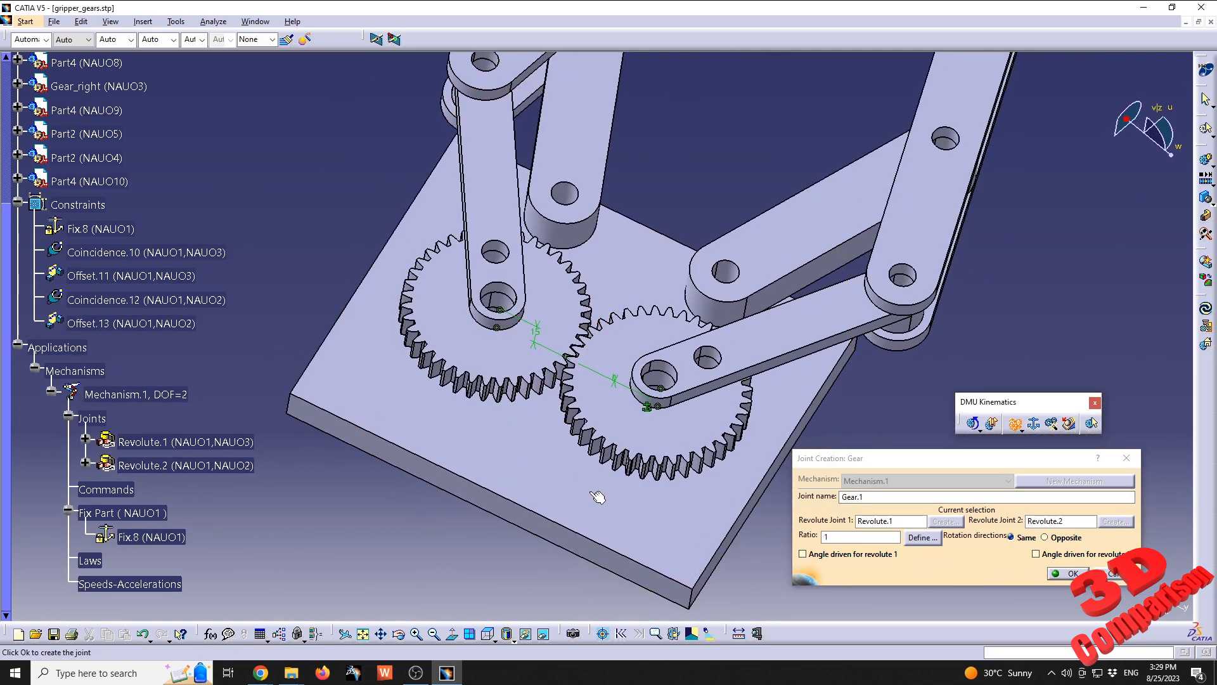
{"action": "double_click", "coordinate": [830, 536]}
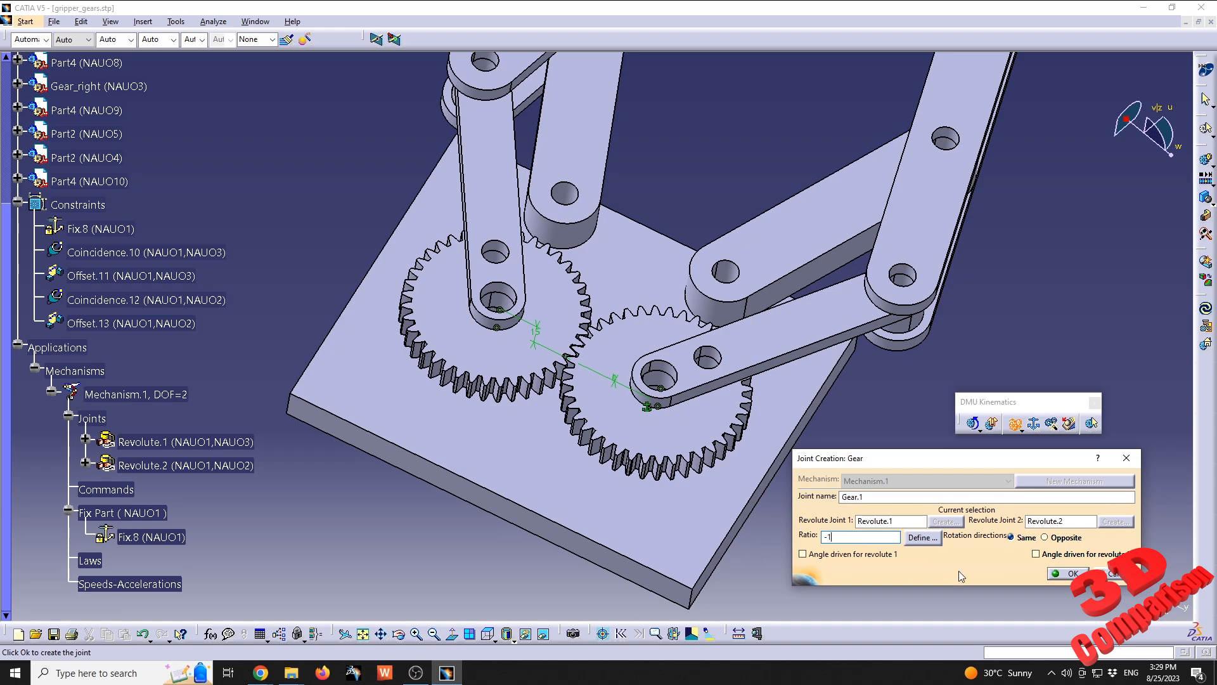
{"action": "left_click", "coordinate": [1057, 537]}
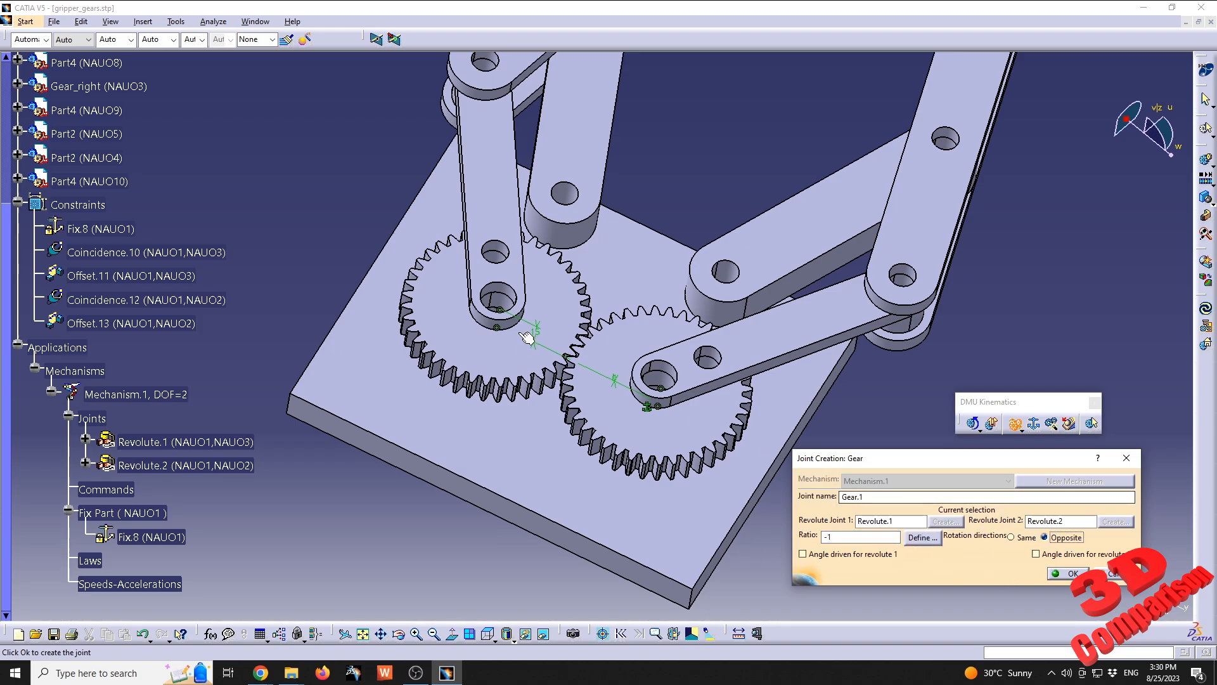
Make the gear joint angle driven for revolute 1 and create it.
{"action": "middle_click_drag", "start_coordinate": [526, 340], "coordinate": [558, 353]}
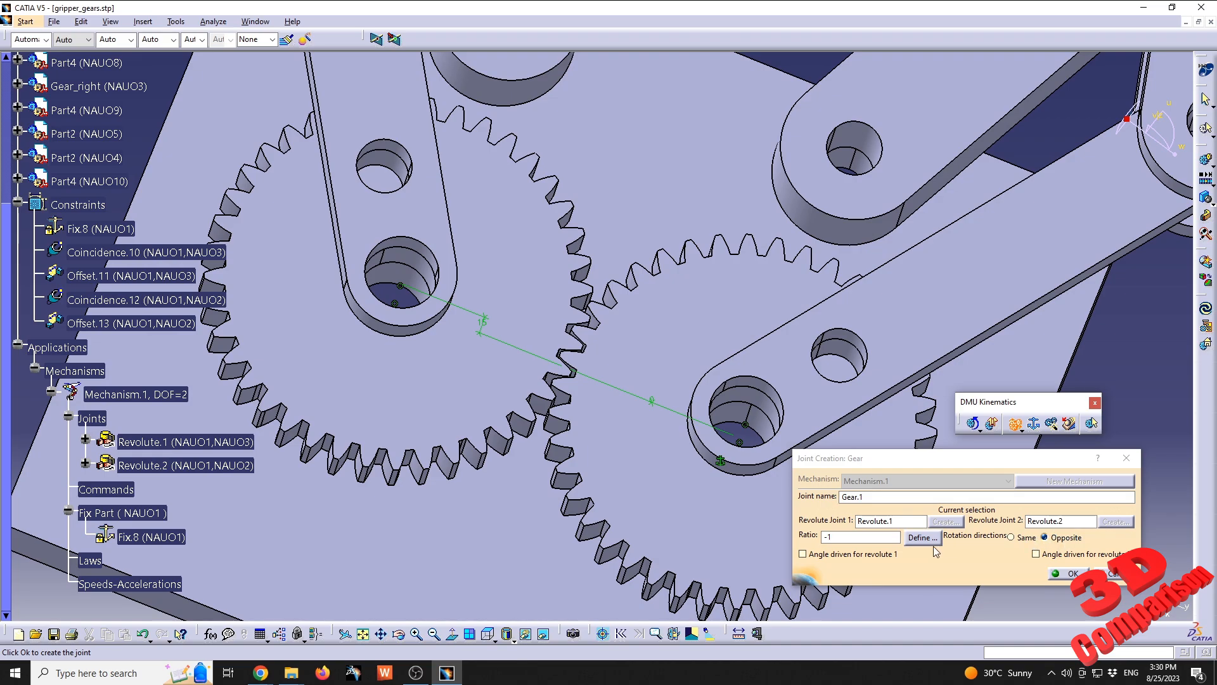
{"action": "middle_click_drag", "start_coordinate": [557, 418], "coordinate": [574, 345]}
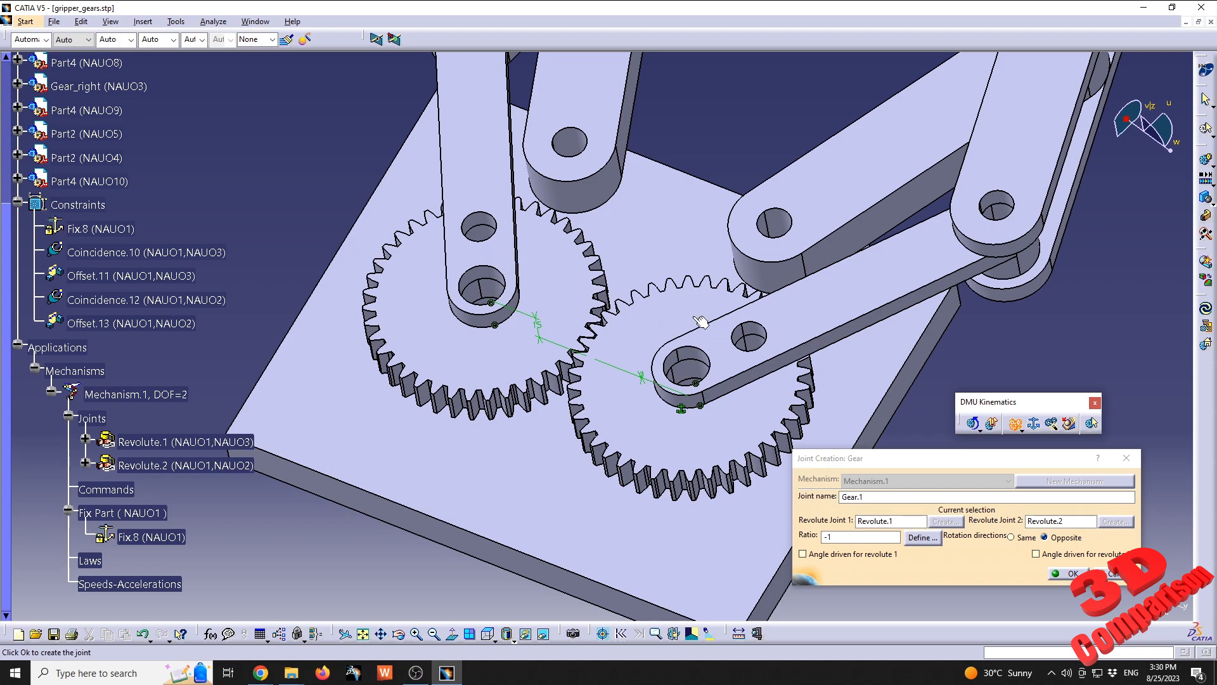
{"action": "left_click", "coordinate": [1061, 556]}
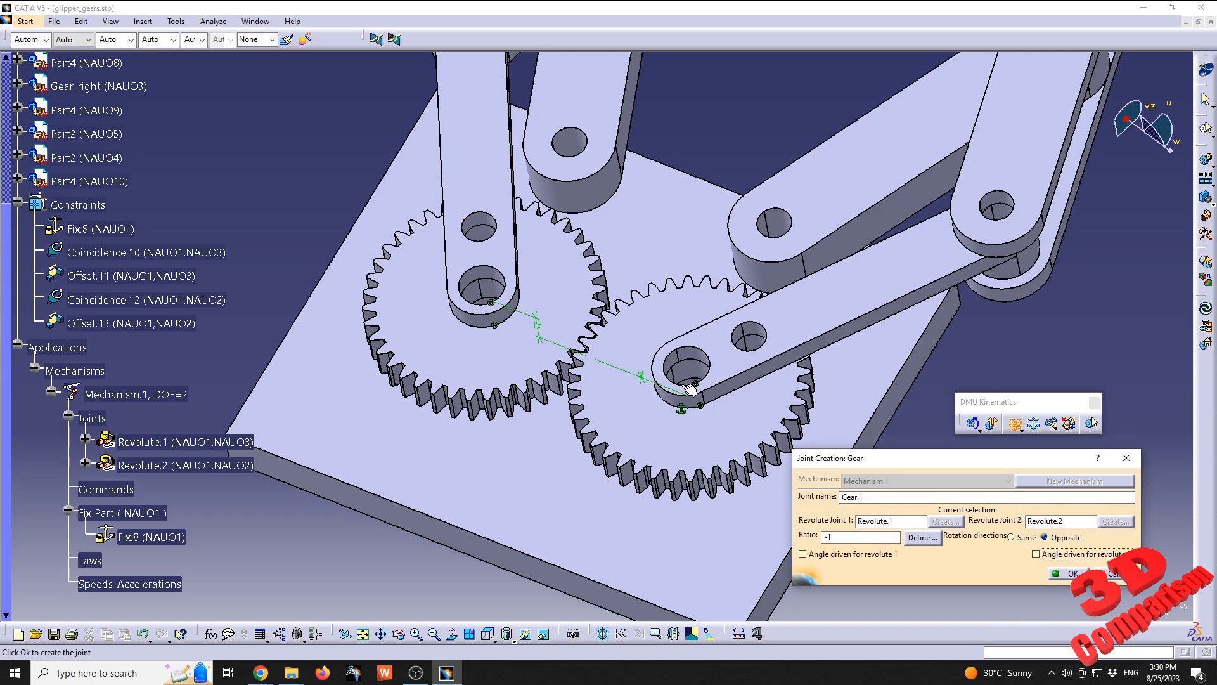
{"action": "left_click", "coordinate": [843, 555]}
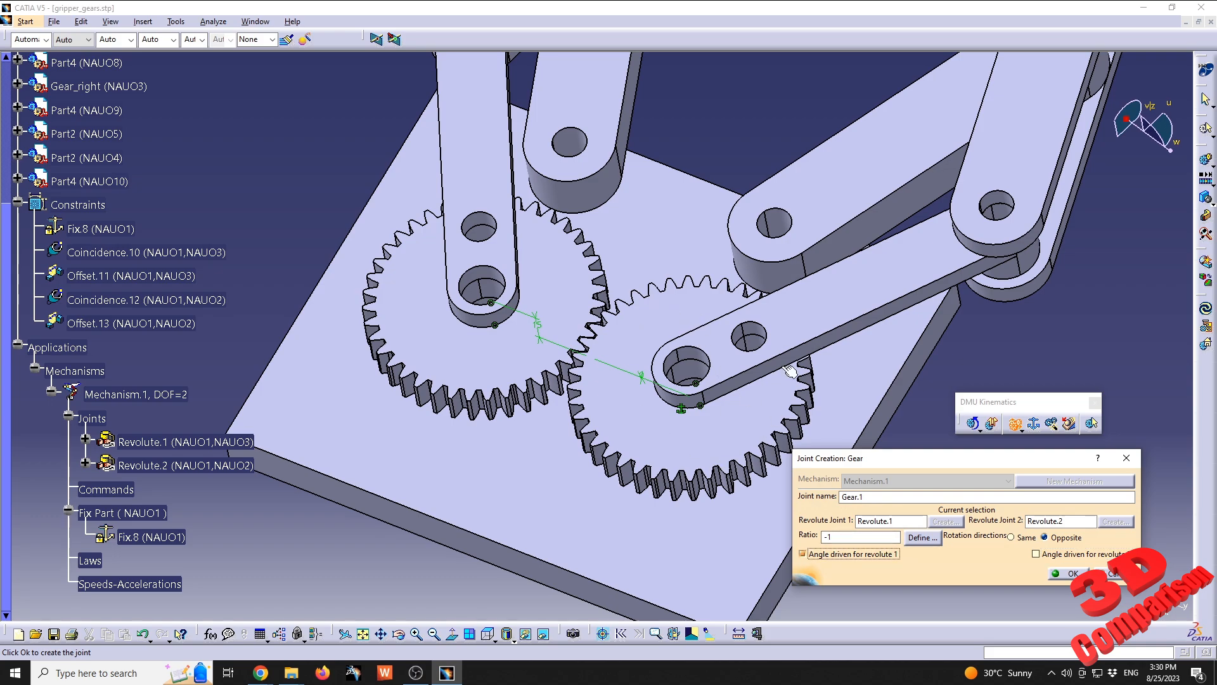
{"action": "left_click", "coordinate": [1072, 573]}
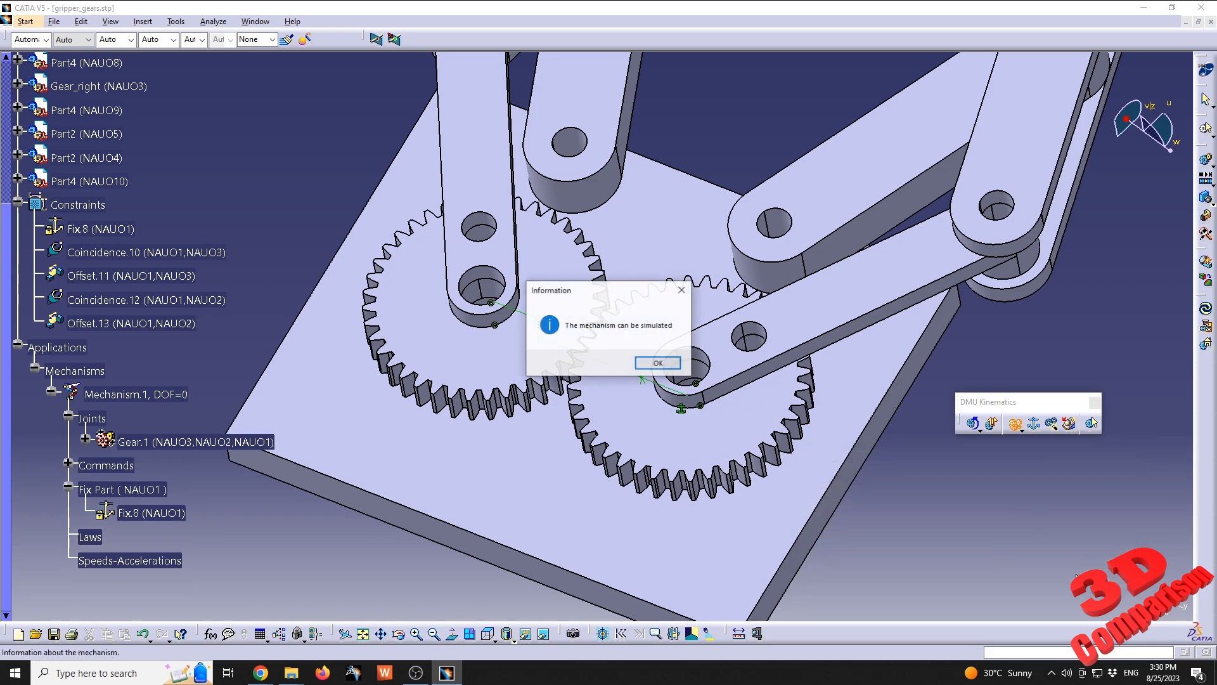
Simulate Mechanism.1, driving Command.1 to about -223 to examine the gears' rotation, and close the simulation.
{"action": "left_click", "coordinate": [659, 363]}
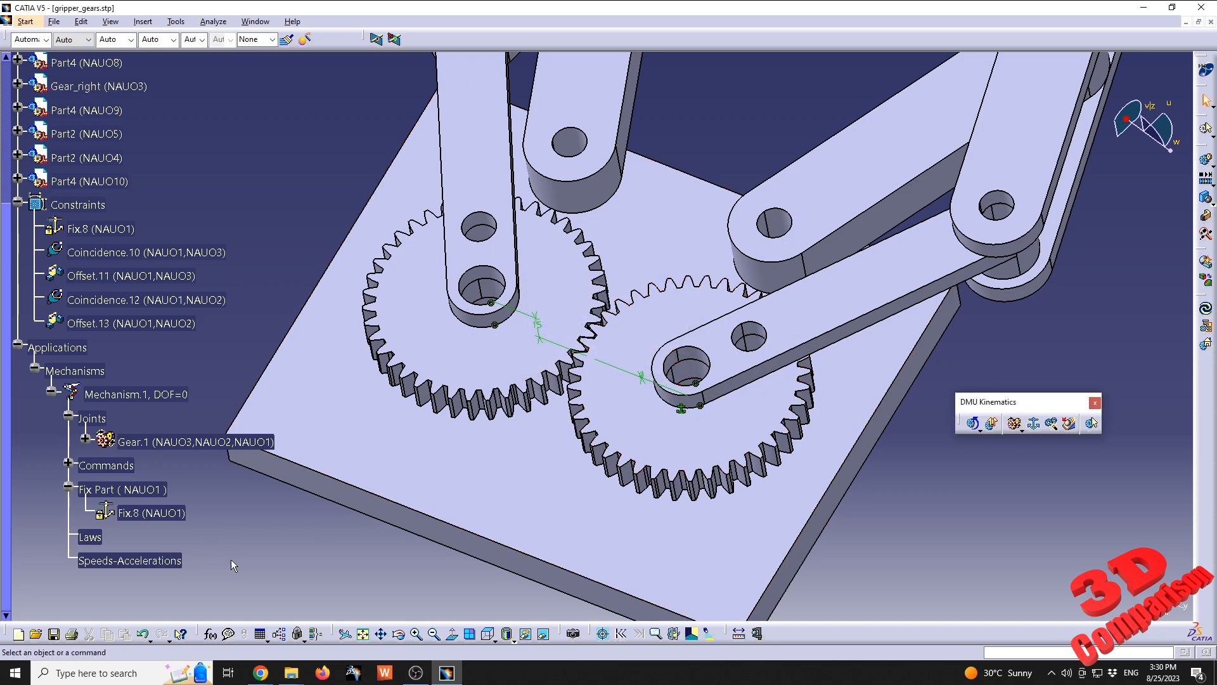
{"action": "left_click", "coordinate": [1209, 161]}
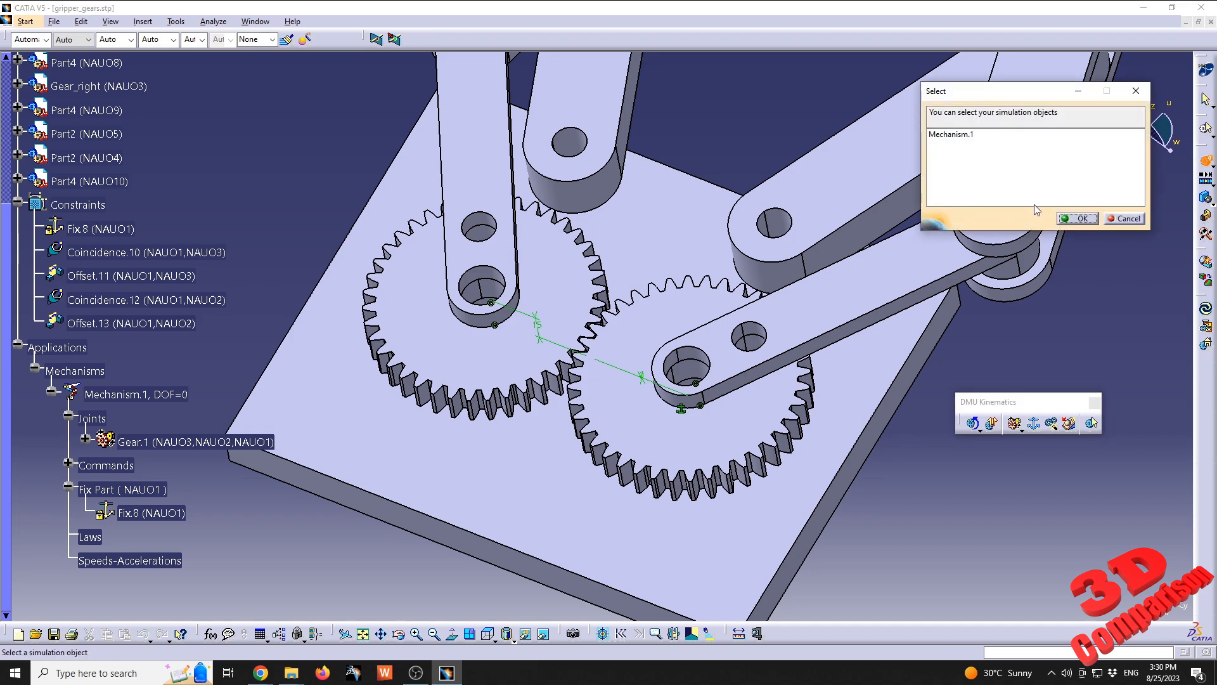
{"action": "double_click", "coordinate": [979, 135]}
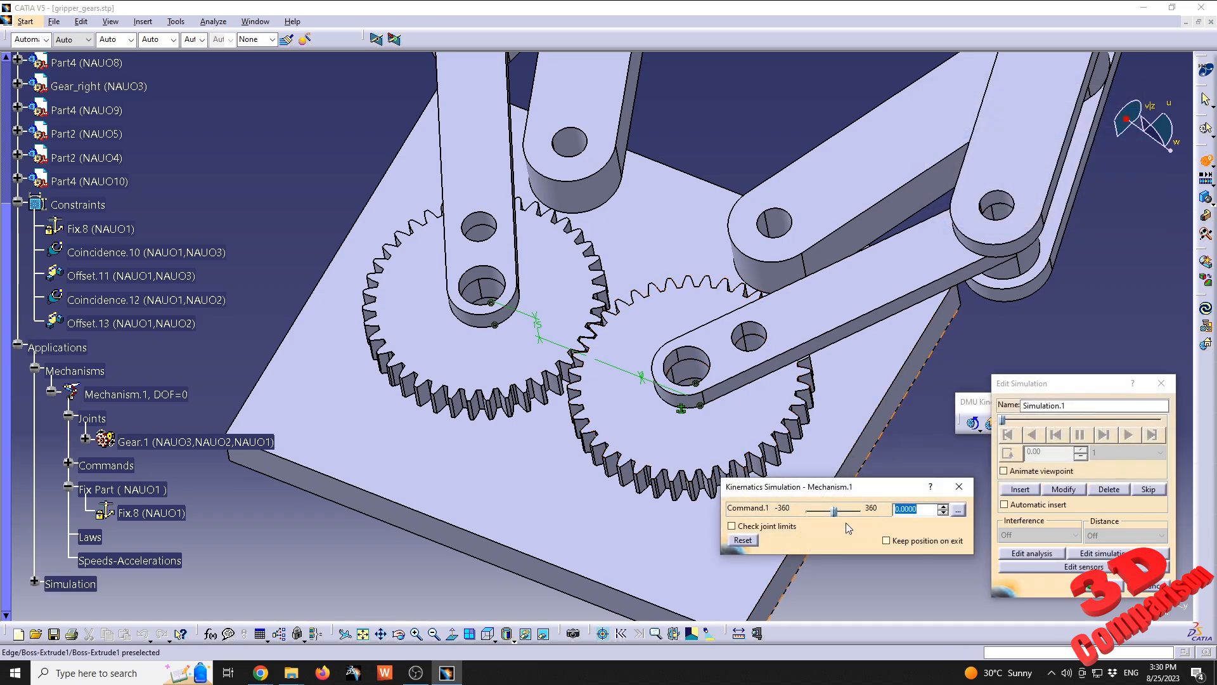
{"action": "left_click_drag", "start_coordinate": [835, 515], "coordinate": [817, 511]}
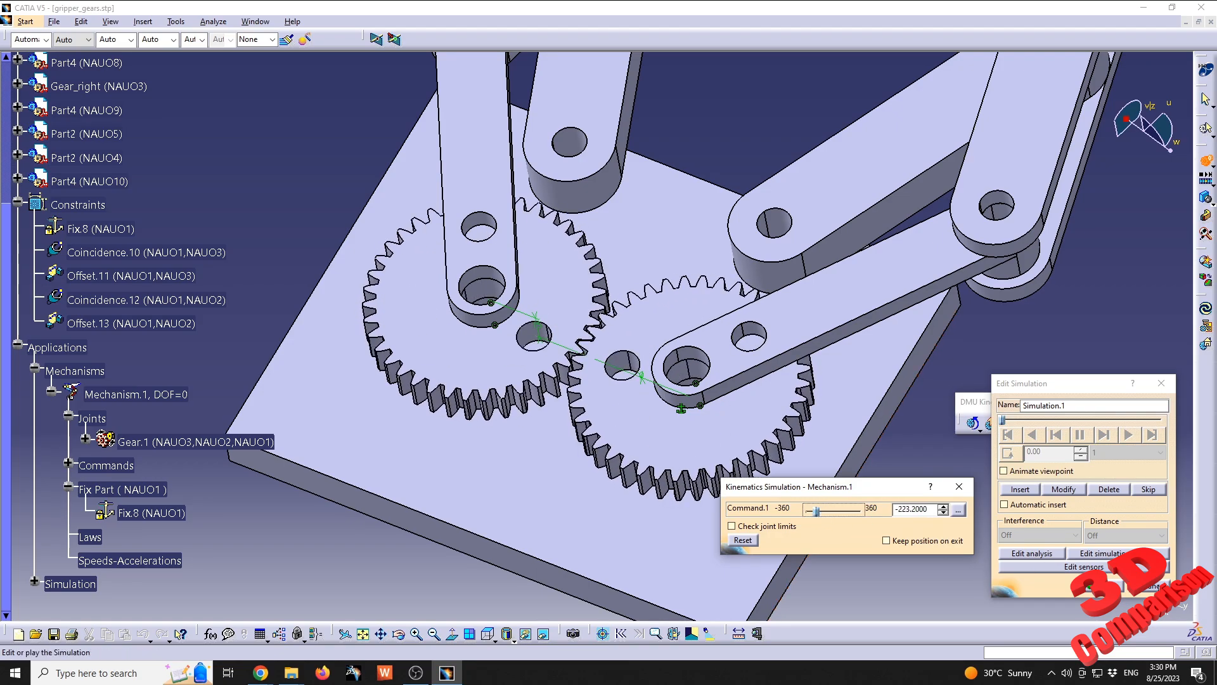
{"action": "left_click", "coordinate": [1108, 563]}
Start a revolute joint in Mechanism.1 with the NAUO3 gear bore axis and the NAUO4 arm's large hole axis as lines.
{"action": "middle_click_drag", "start_coordinate": [810, 481], "coordinate": [872, 479]}
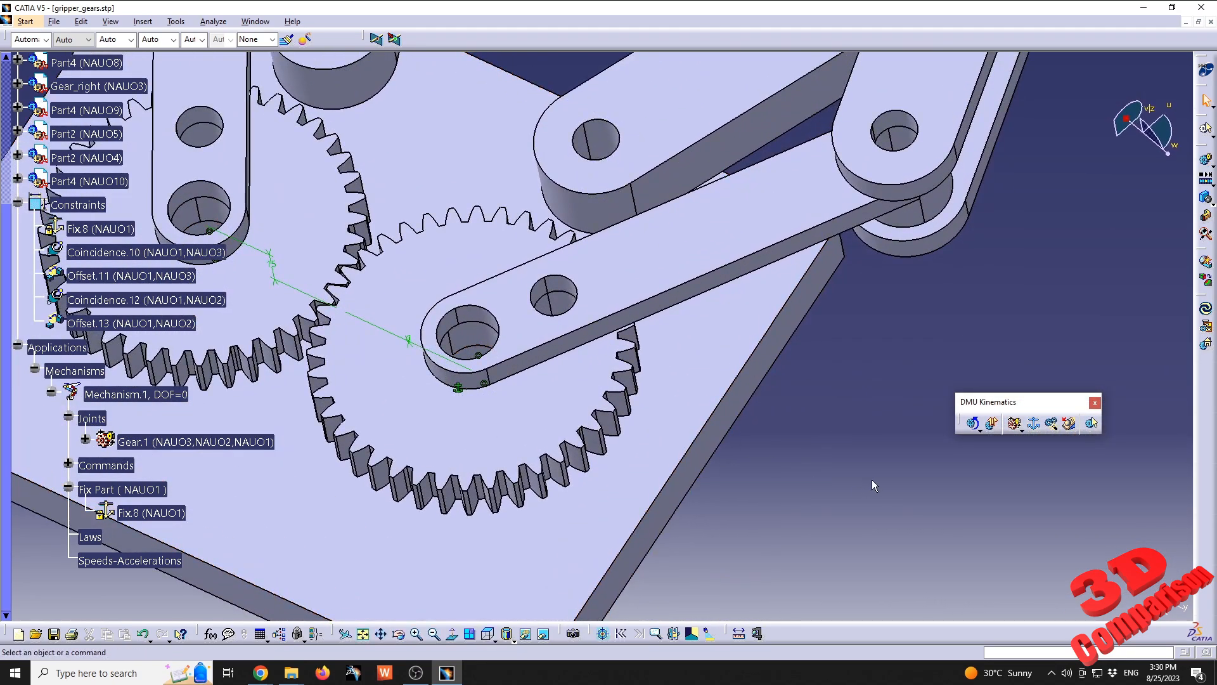
{"action": "left_click", "coordinate": [1021, 430]}
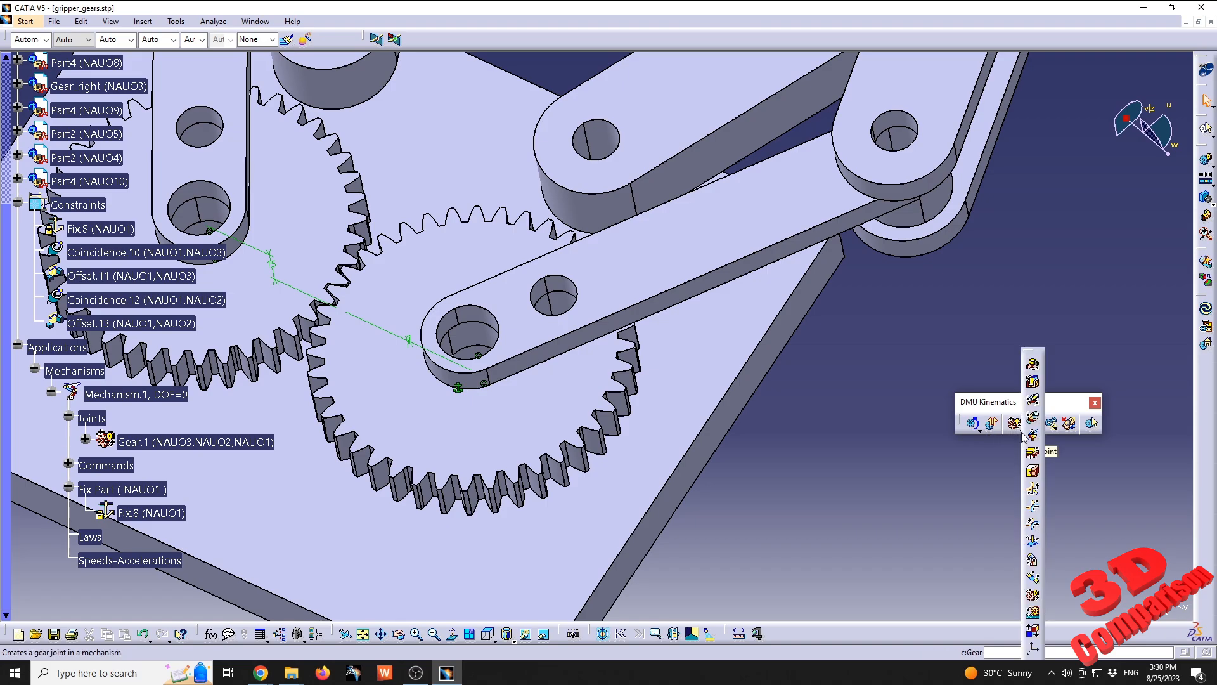
{"action": "left_click", "coordinate": [1033, 380]}
{"action": "middle_click_drag", "start_coordinate": [621, 346], "coordinate": [559, 277]}
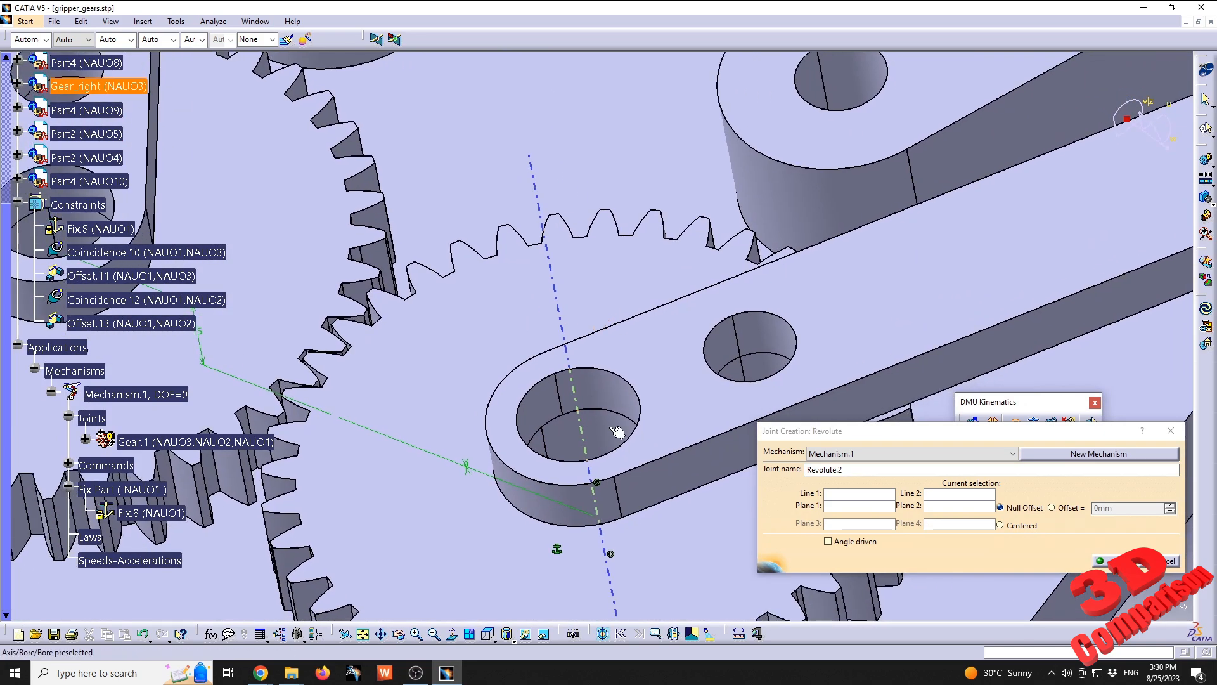
{"action": "left_click", "coordinate": [617, 432]}
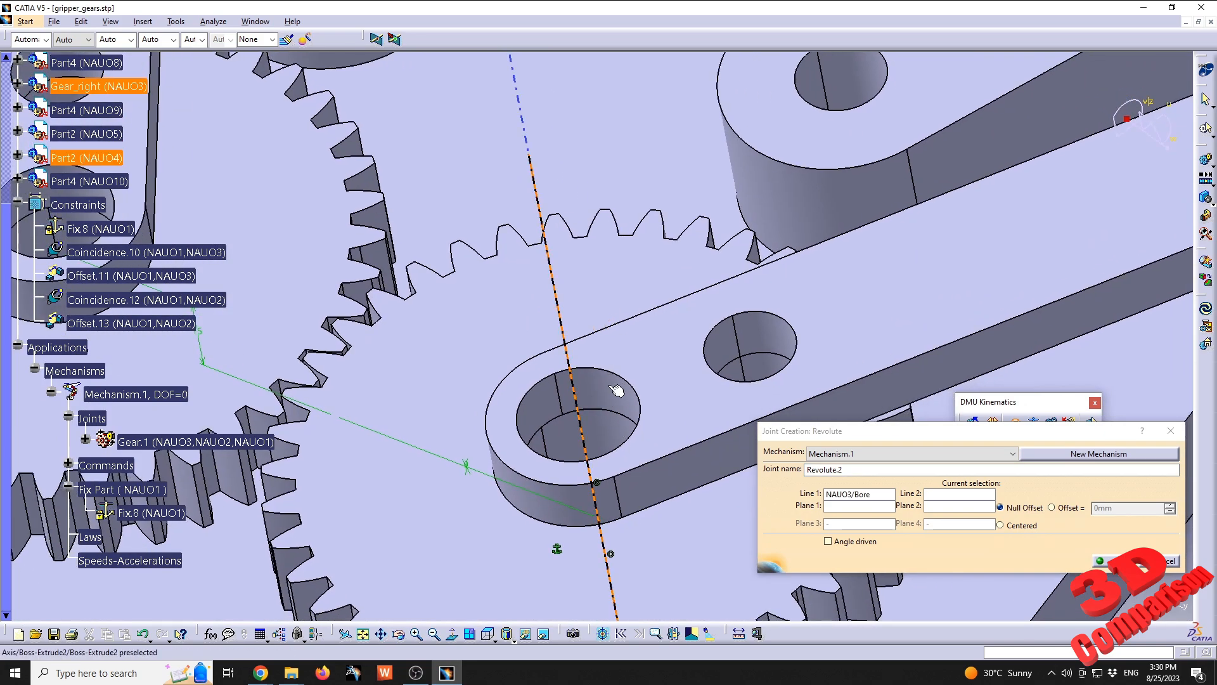
{"action": "left_click", "coordinate": [617, 391]}
Choose the NAUO3 gear's upper face and the NAUO4 arm's underside as planes and create the revolute joint with Null Offset.
{"action": "middle_click_drag", "start_coordinate": [671, 380], "coordinate": [497, 434]}
{"action": "left_click", "coordinate": [610, 514]}
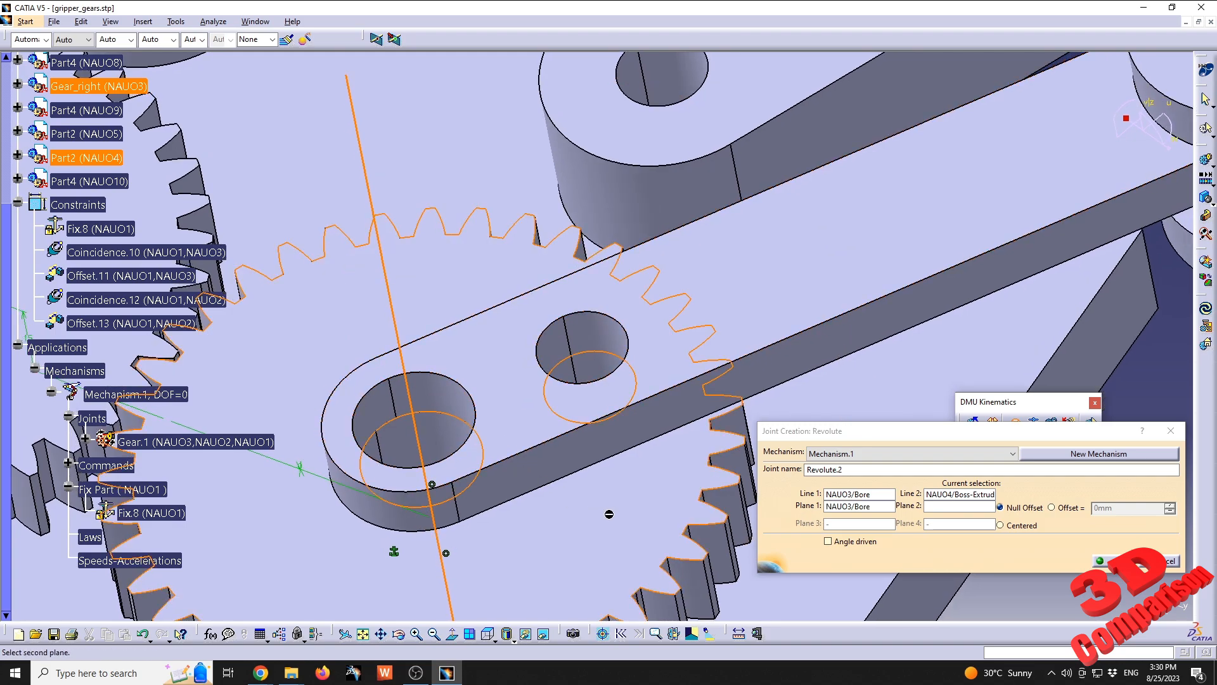
{"action": "middle_click_drag", "start_coordinate": [609, 514], "coordinate": [505, 139]}
{"action": "left_click", "coordinate": [778, 315]}
{"action": "middle_click_drag", "start_coordinate": [476, 191], "coordinate": [563, 346]}
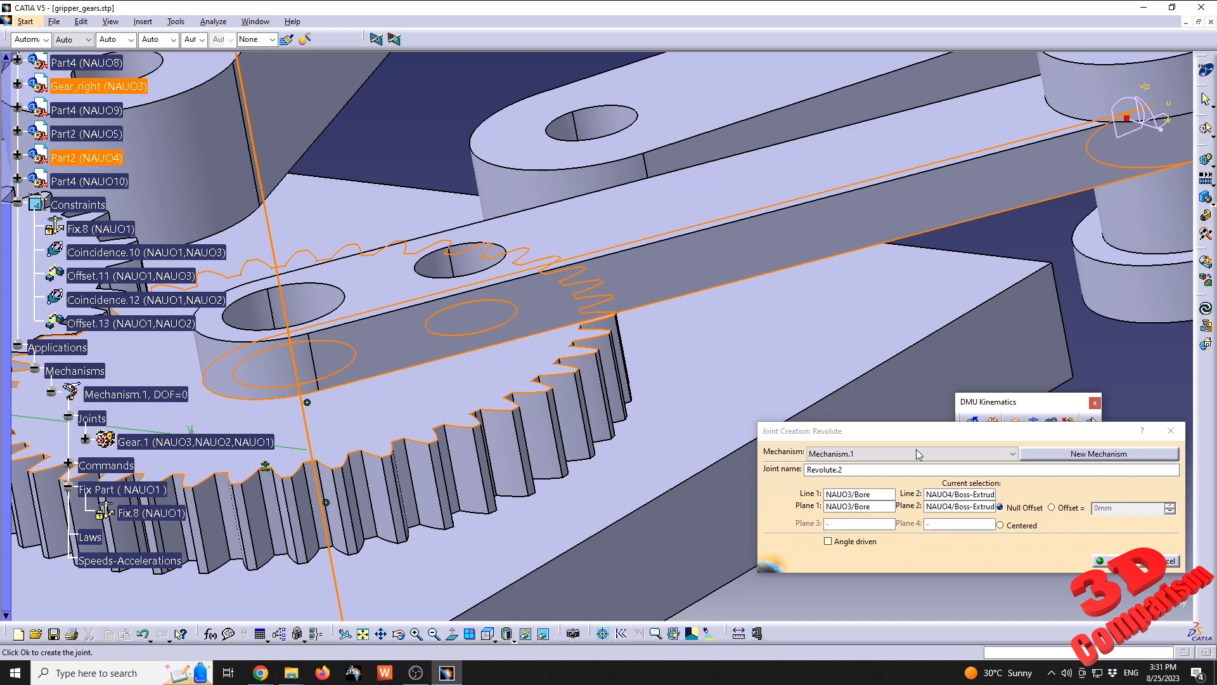
{"action": "left_click", "coordinate": [1041, 507]}
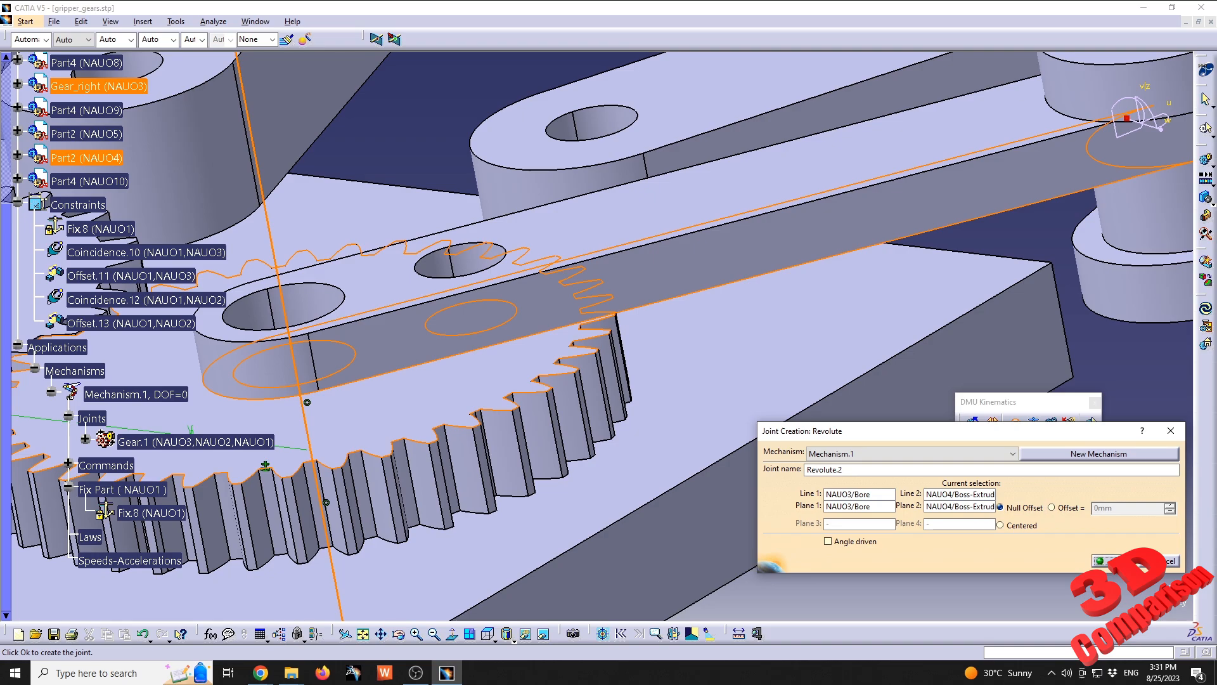
{"action": "left_click", "coordinate": [1117, 561]}
Create another revolute joint between the NAUO4 arm and NAUO3 gear on their small holes' axes, using both upper faces as planes.
{"action": "middle_click_drag", "start_coordinate": [842, 428], "coordinate": [847, 495]}
{"action": "left_click", "coordinate": [1016, 424]}
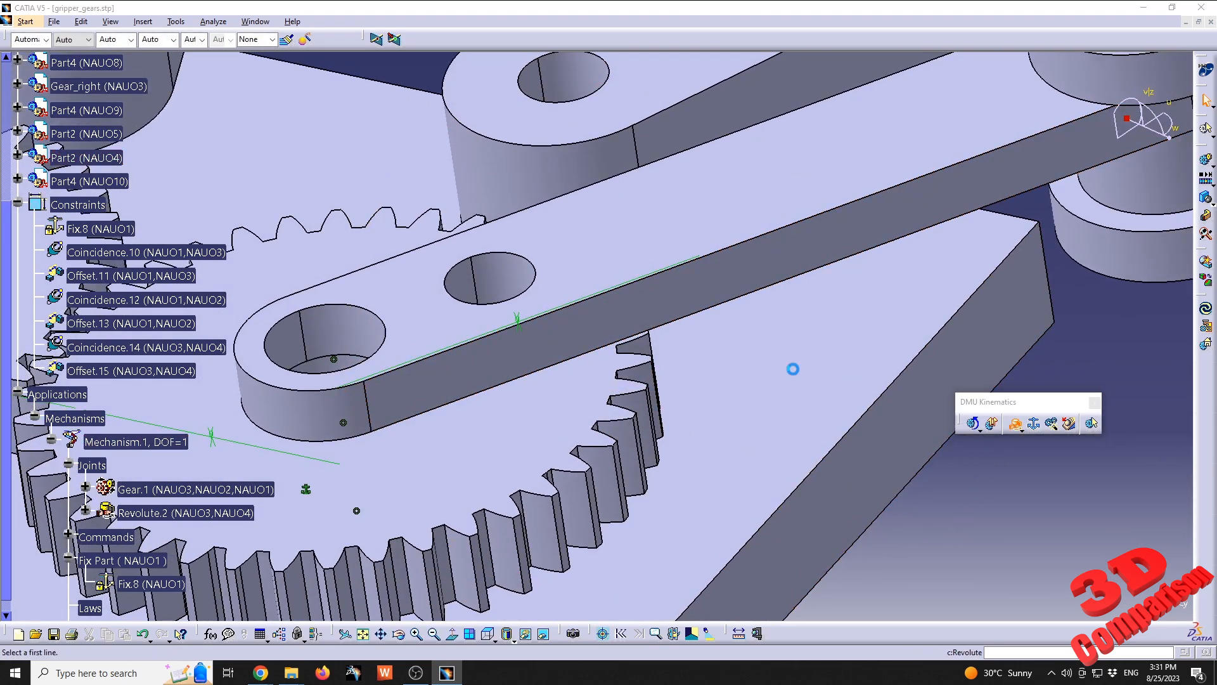
{"action": "left_click", "coordinate": [516, 283]}
{"action": "middle_click_drag", "start_coordinate": [553, 266], "coordinate": [547, 322]}
{"action": "left_click", "coordinate": [508, 323]}
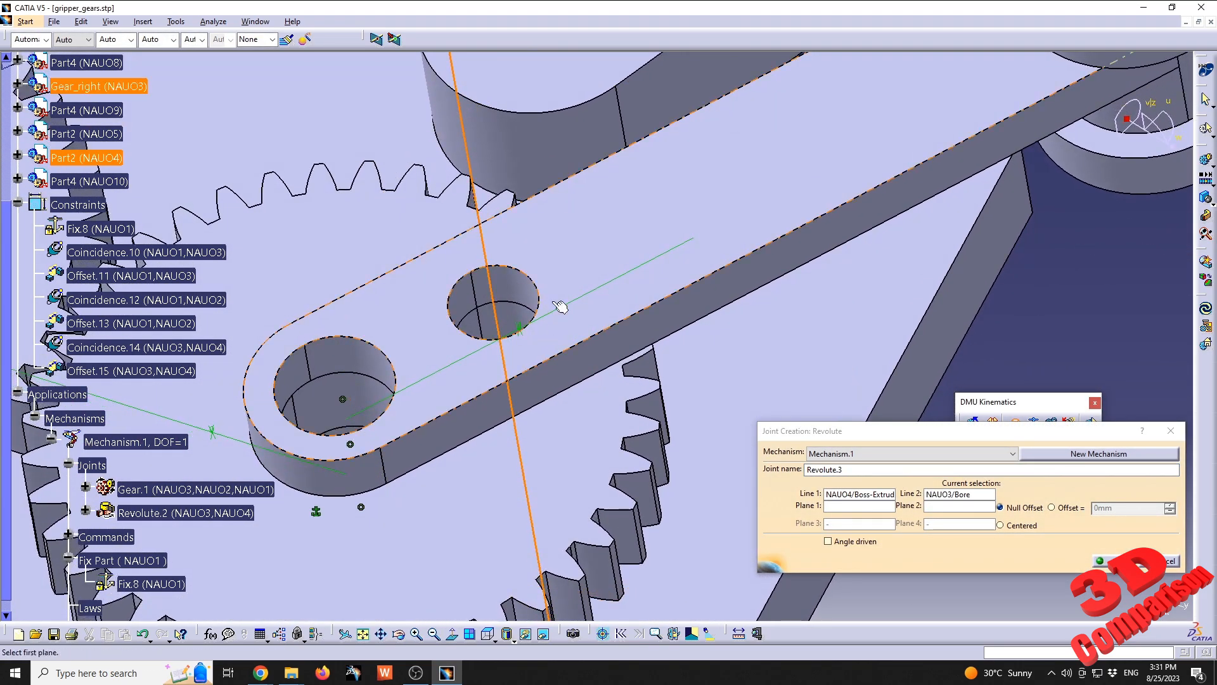
{"action": "left_click", "coordinate": [560, 307]}
{"action": "left_click", "coordinate": [571, 408]}
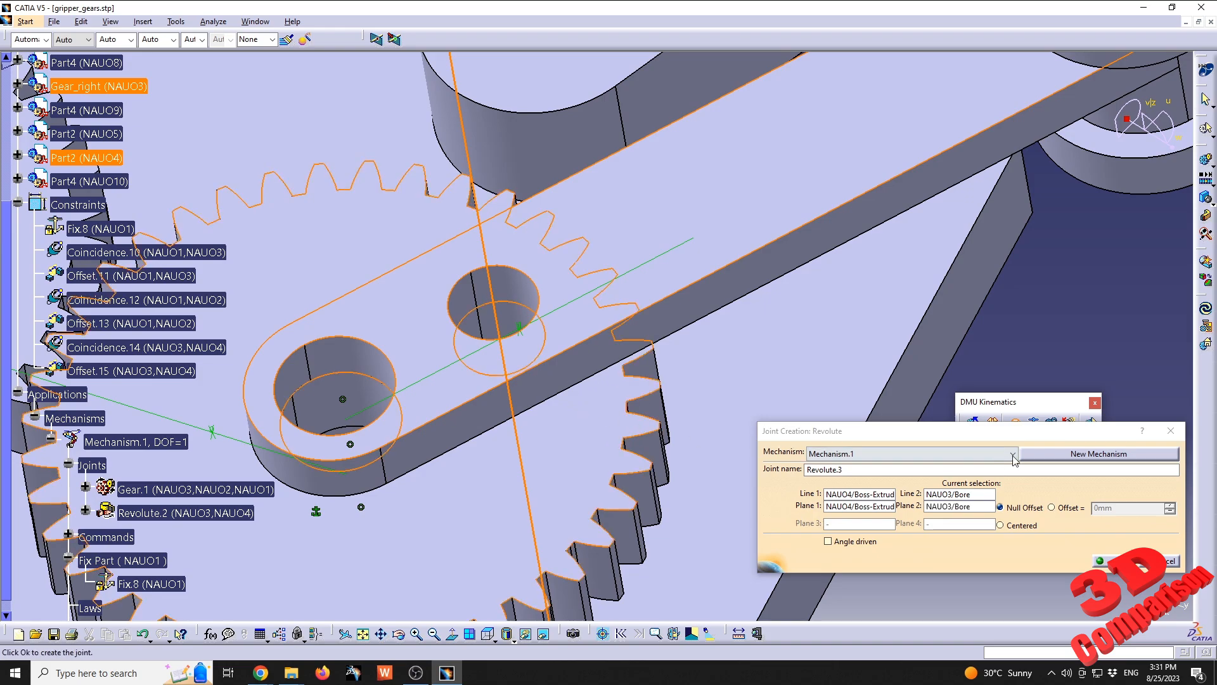
{"action": "left_click", "coordinate": [1106, 562]}
{"action": "left_click", "coordinate": [659, 366]}
Delete the Revolute.3 joint between NAUO4 and NAUO3 from the mechanism.
{"action": "middle_click_drag", "start_coordinate": [834, 304], "coordinate": [708, 401]}
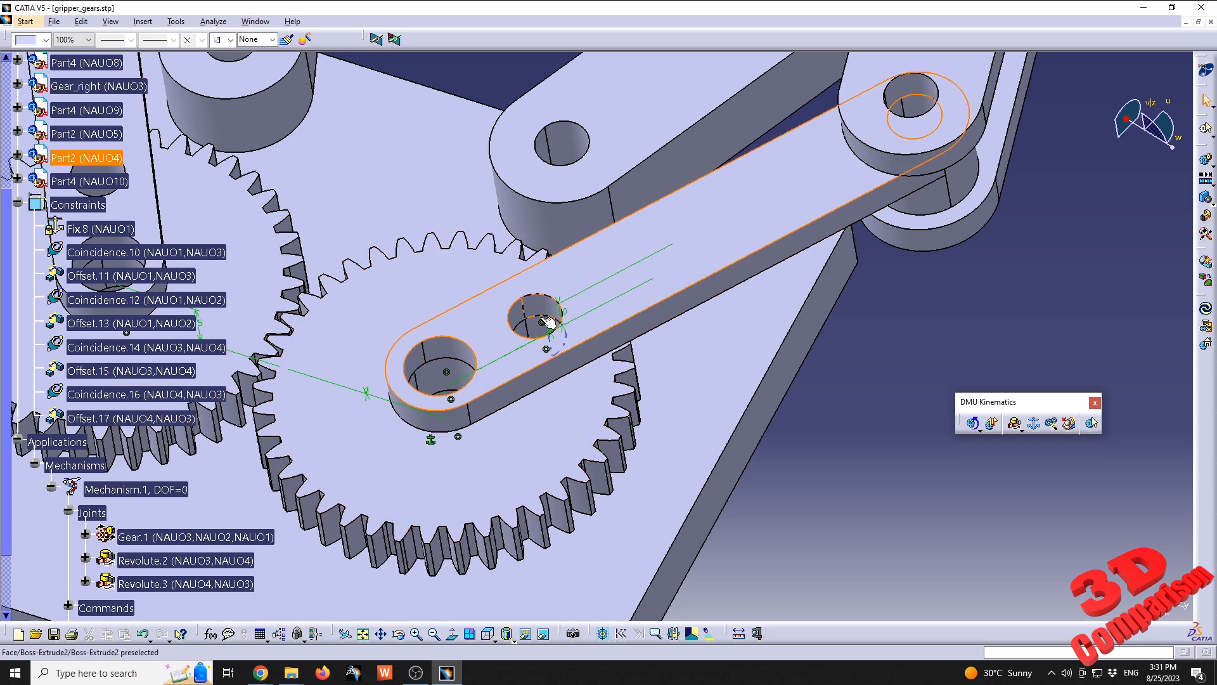
{"action": "left_click", "coordinate": [212, 558]}
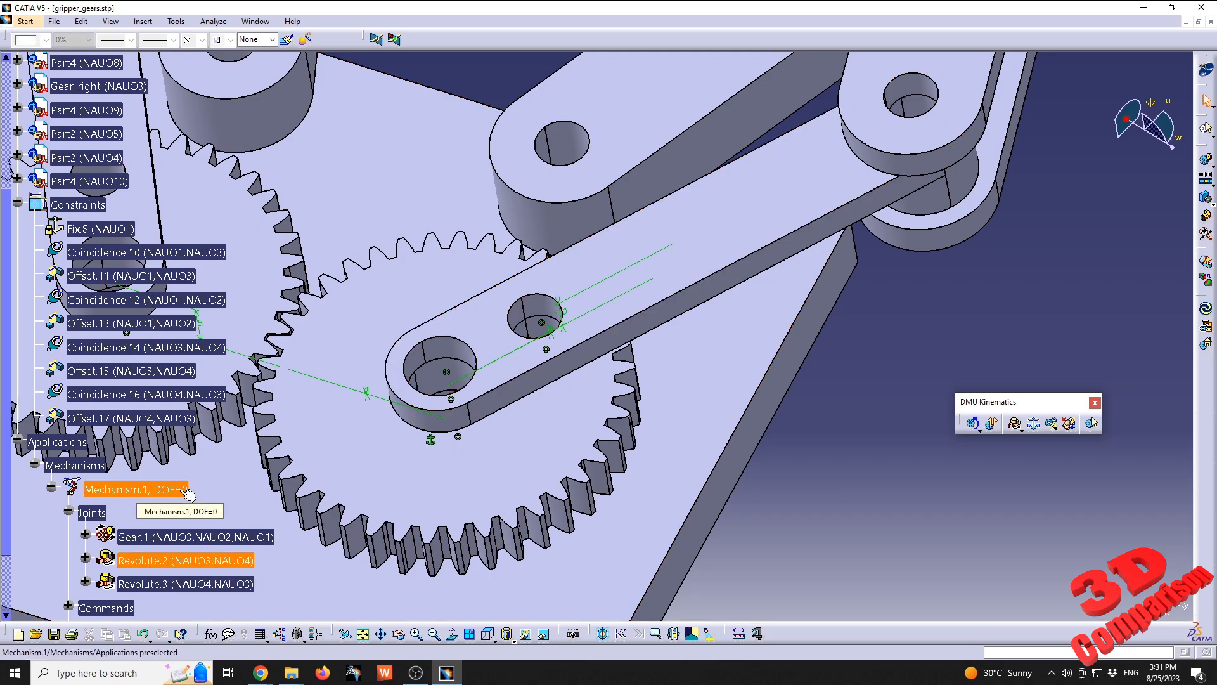
{"action": "left_click", "coordinate": [184, 588]}
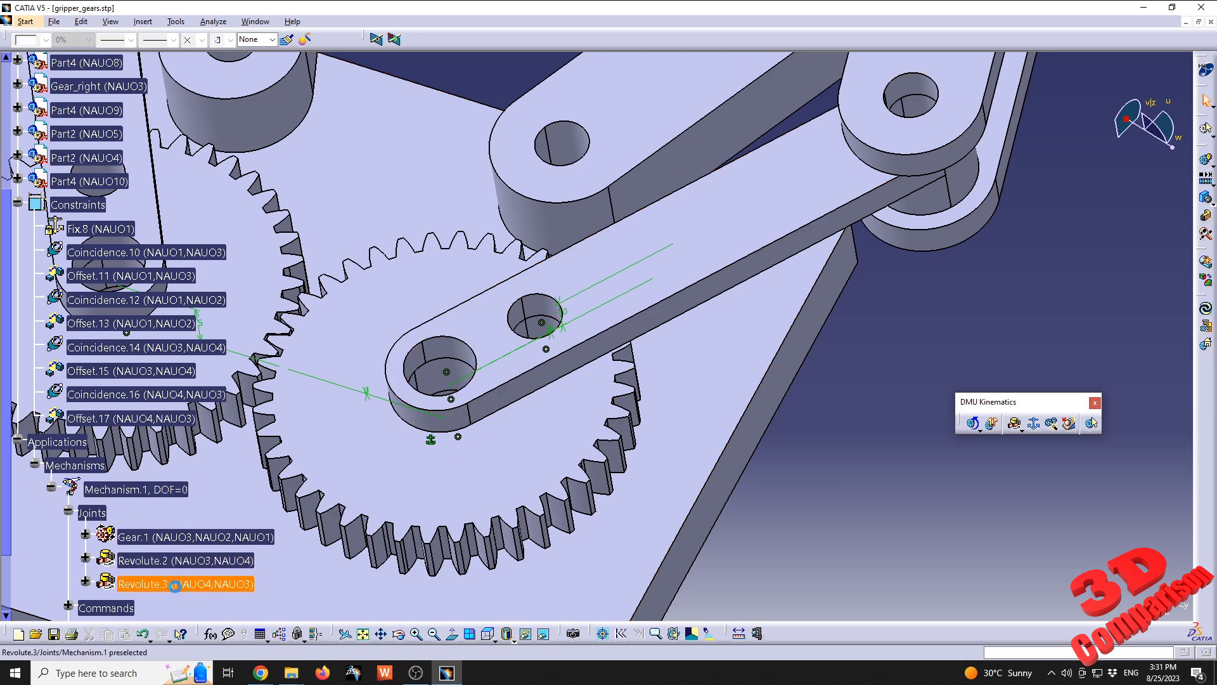
{"action": "key", "text": "Delete"}
{"action": "key", "text": "Return"}
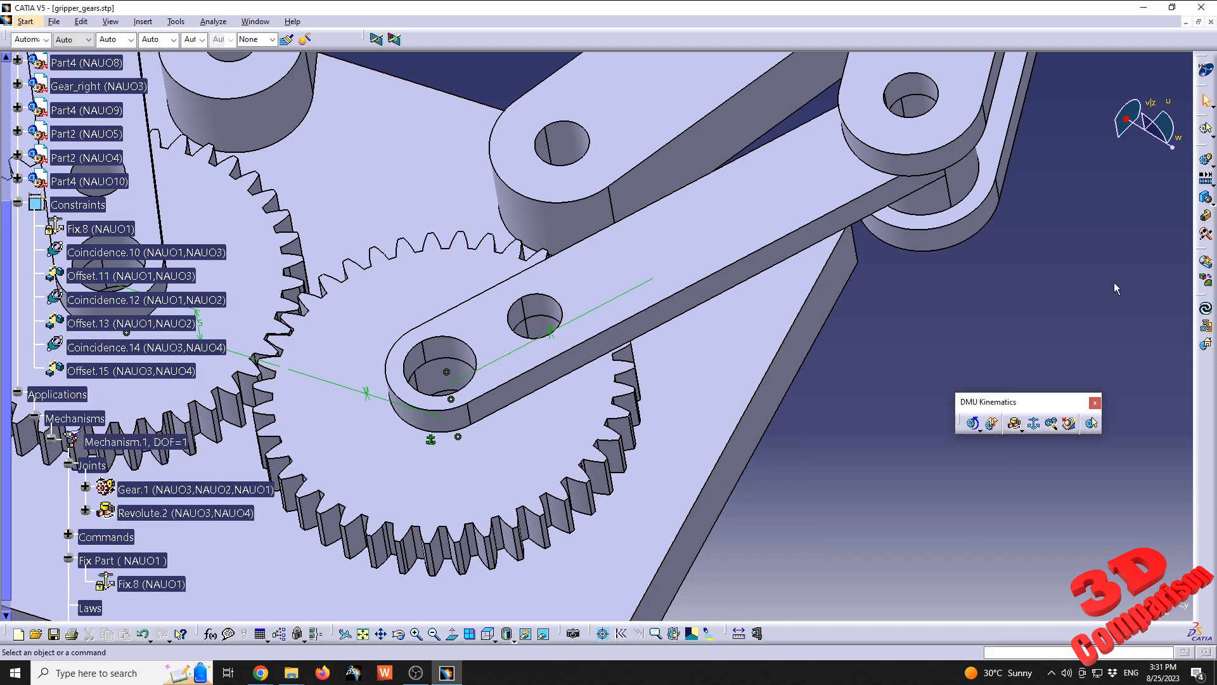
Open and close a simulation of Mechanism.1, and undo the deletion of the Revolute.3 joint.
{"action": "left_click", "coordinate": [1204, 176]}
{"action": "left_click", "coordinate": [951, 135]}
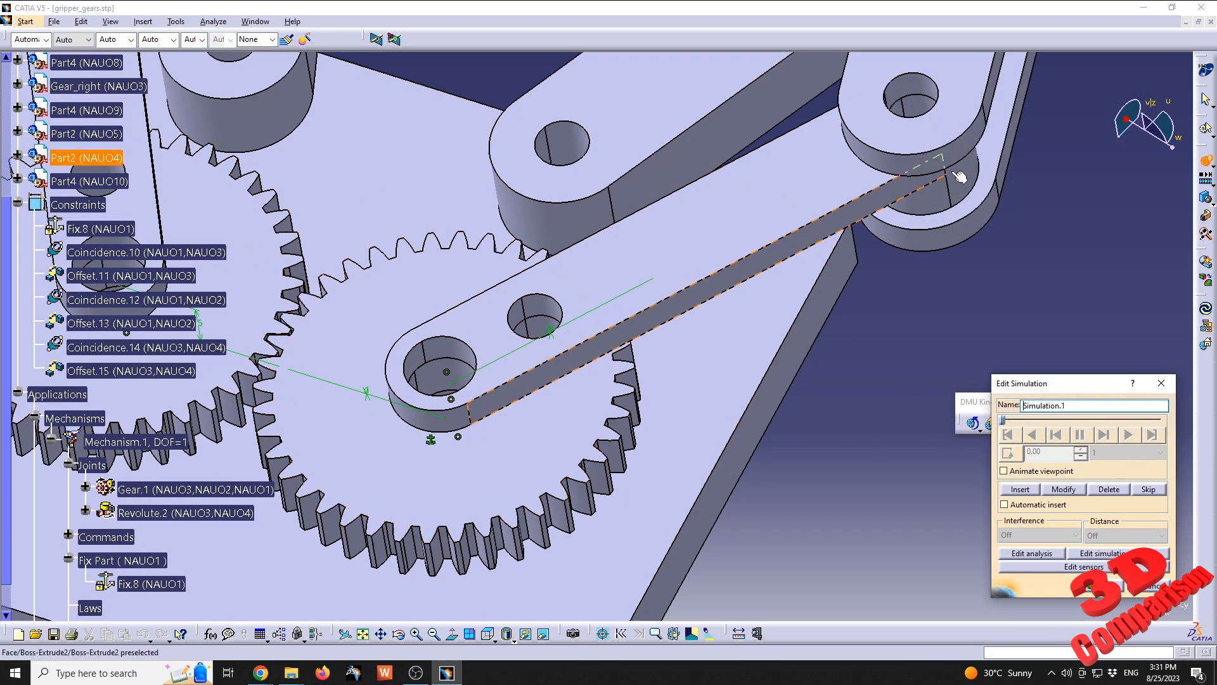
{"action": "left_click", "coordinate": [1149, 592]}
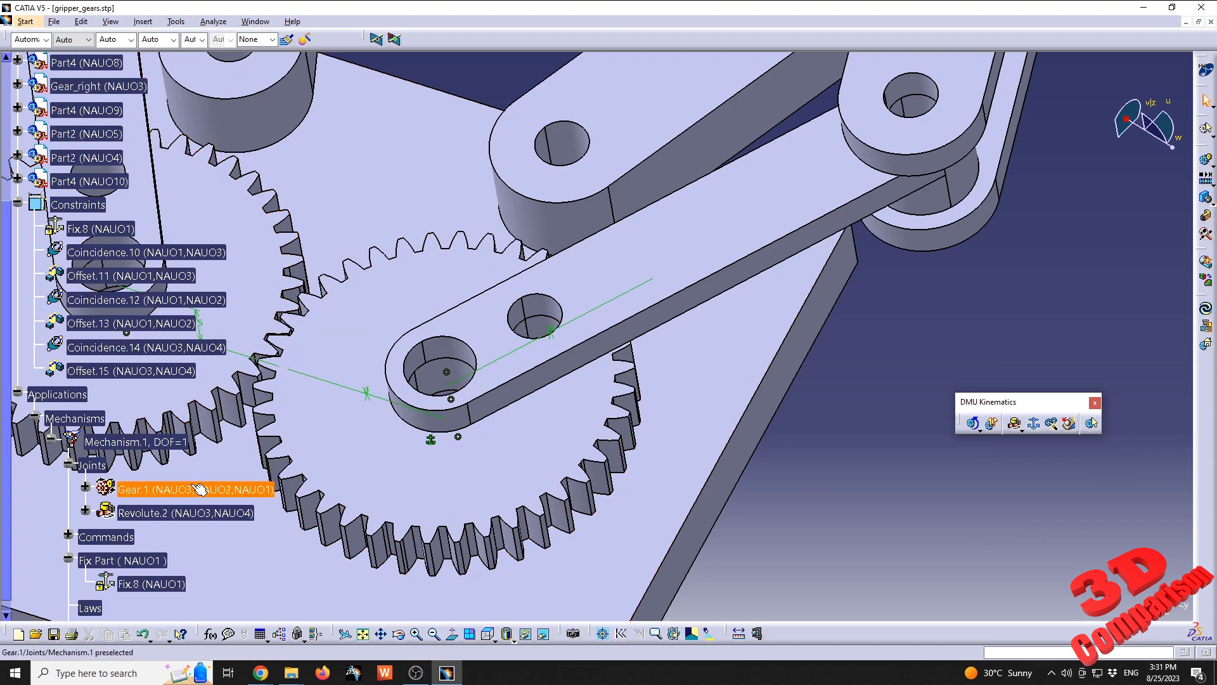
{"action": "left_click", "coordinate": [144, 634]}
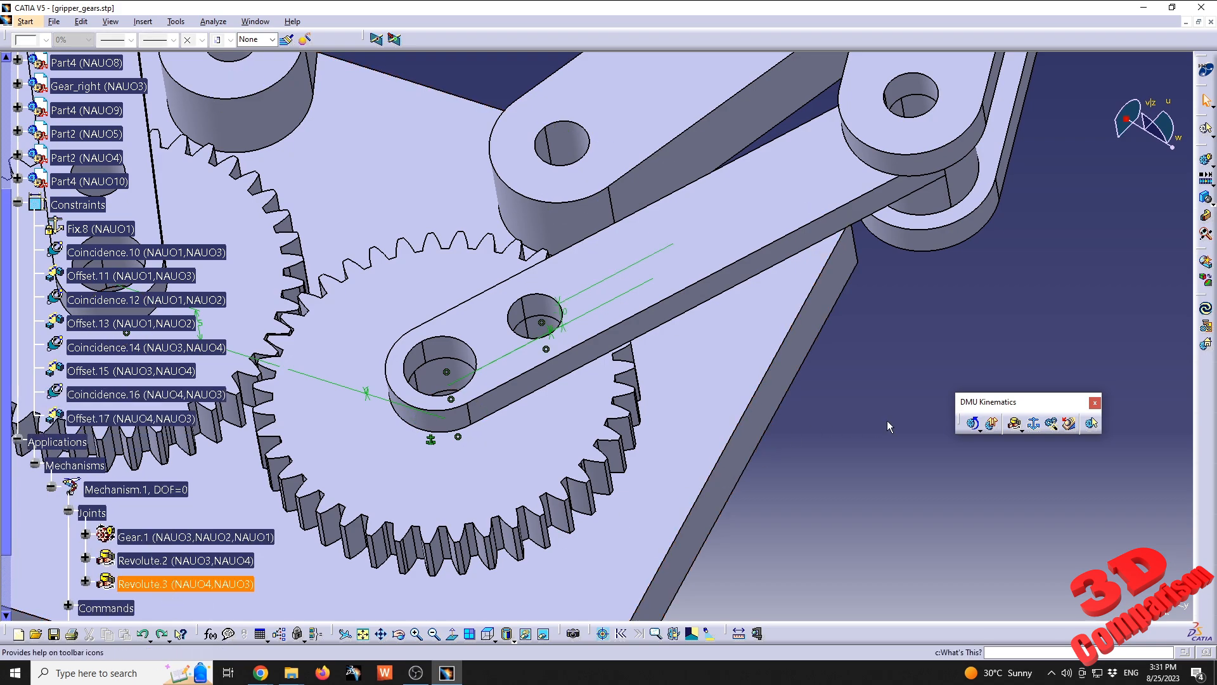
{"action": "left_click", "coordinate": [860, 411]}
Create a revolute joint between the NAUO8 link's end hole and the NAUO4 arm, using their upper faces as planes with the Offset option.
{"action": "middle_click_drag", "start_coordinate": [646, 407], "coordinate": [533, 358]}
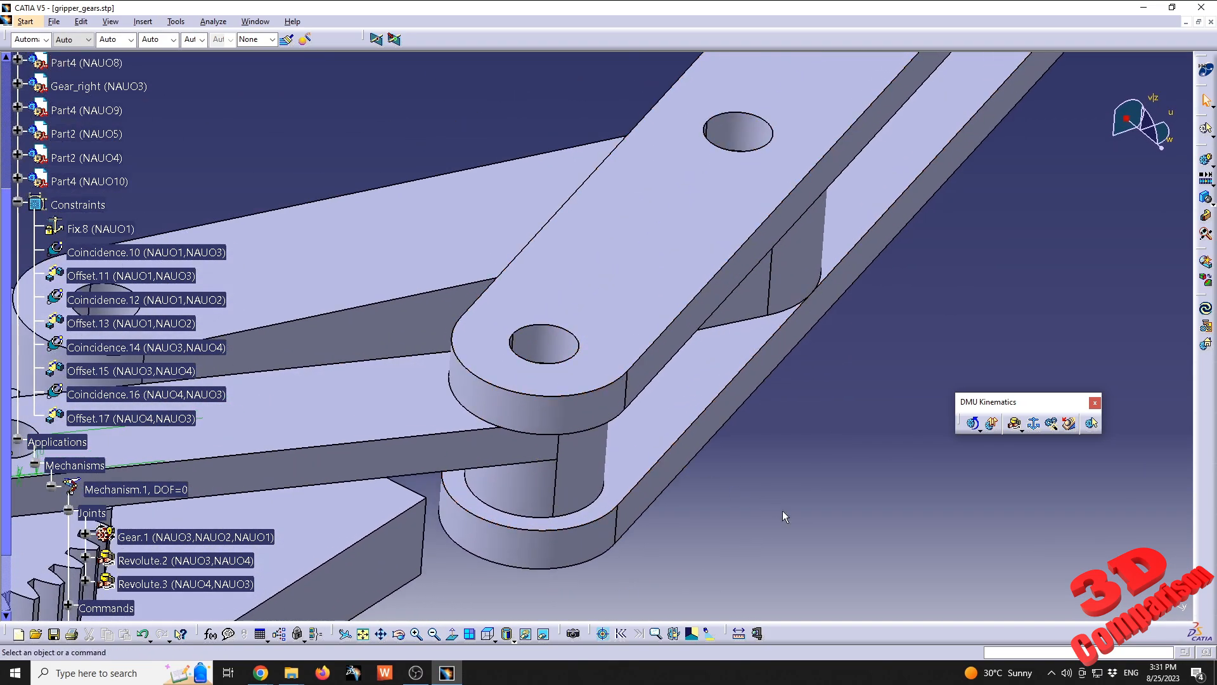
{"action": "left_click", "coordinate": [1013, 423]}
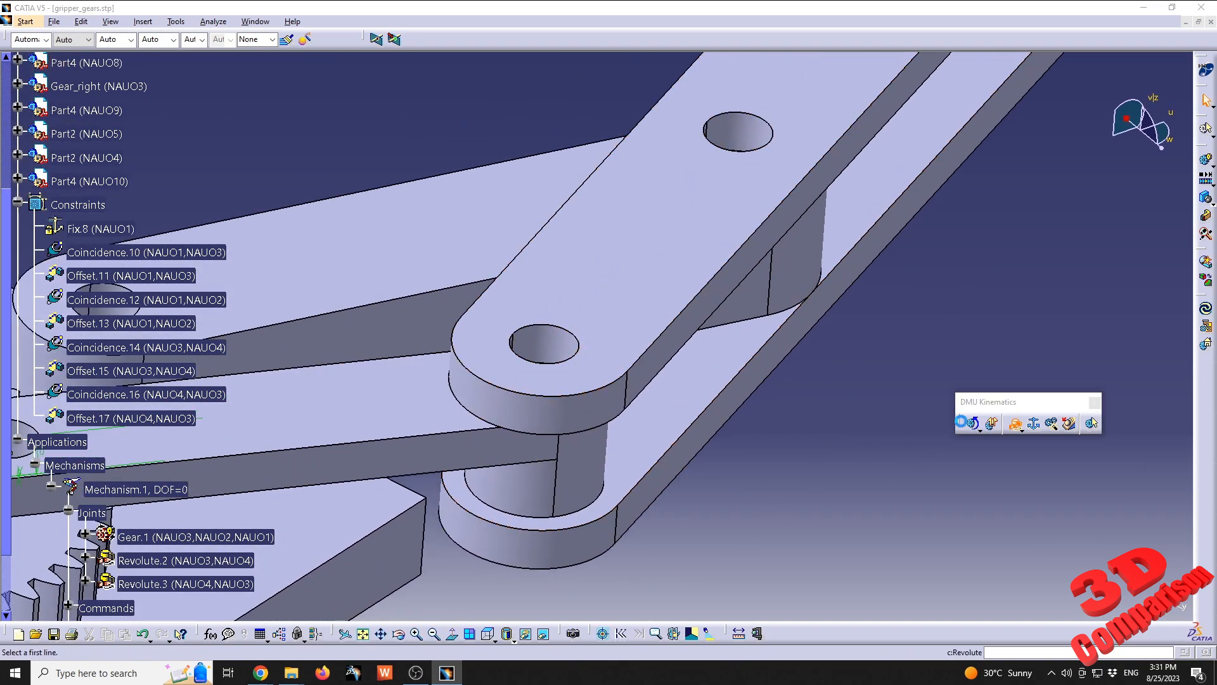
{"action": "left_click", "coordinate": [574, 348]}
{"action": "middle_click_drag", "start_coordinate": [574, 347], "coordinate": [563, 339]}
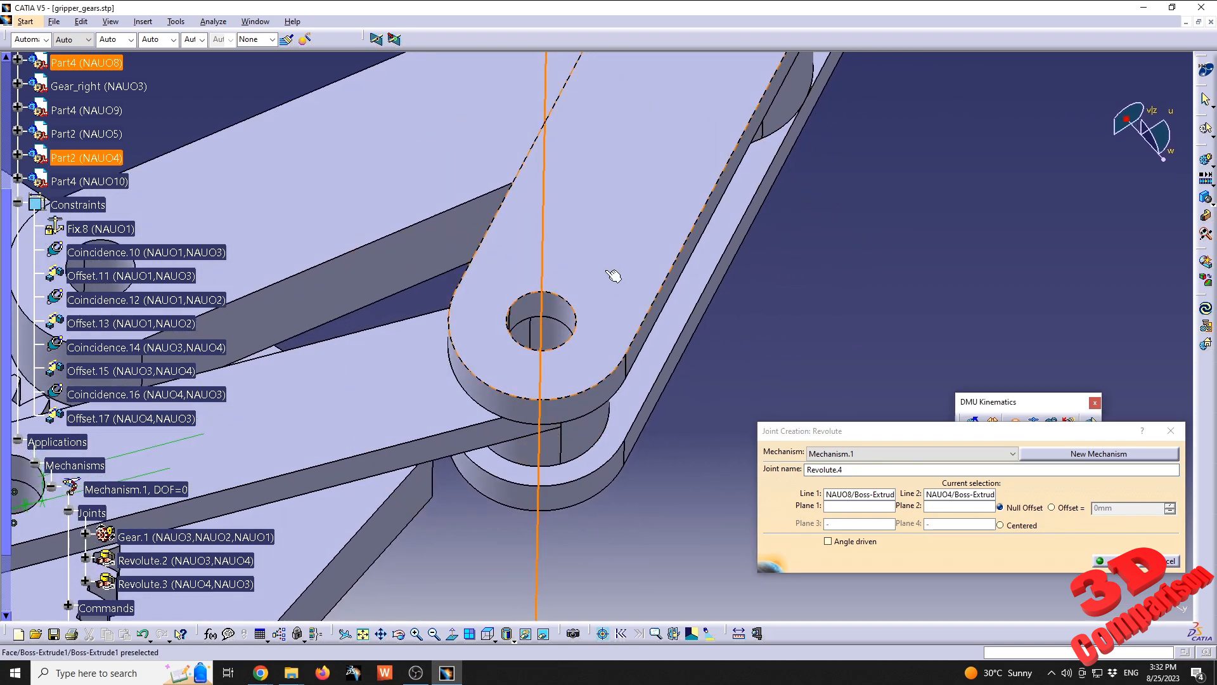
{"action": "left_click", "coordinate": [418, 395]}
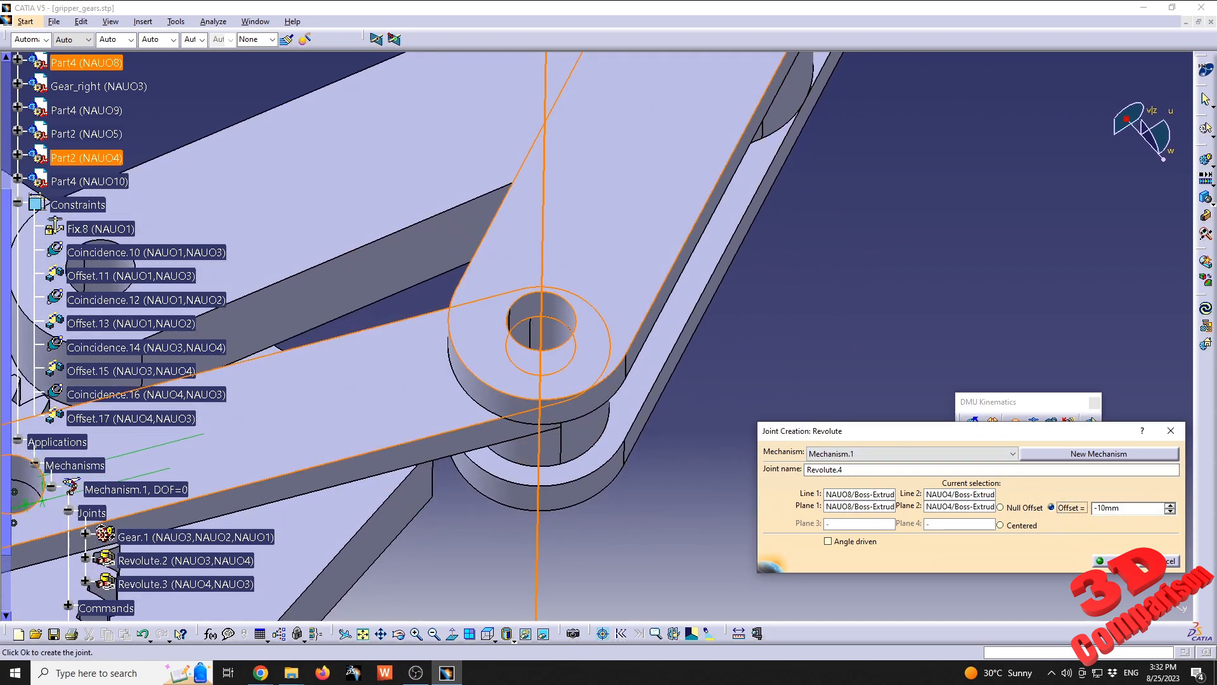
{"action": "left_click", "coordinate": [1101, 560]}
Create a revolute joint between the NAUO11 link's end hole and the NAUO4 arm, taking the NAUO11 underside as first plane.
{"action": "middle_click_drag", "start_coordinate": [668, 557], "coordinate": [598, 334]}
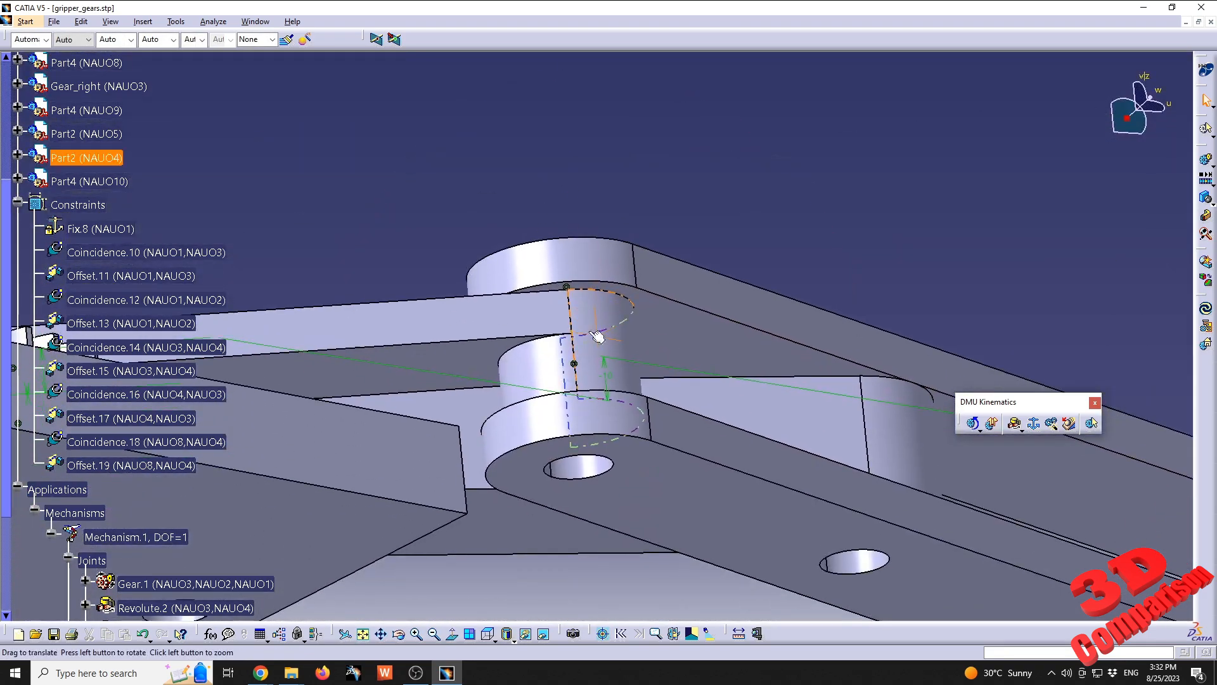
{"action": "left_click", "coordinate": [1014, 423]}
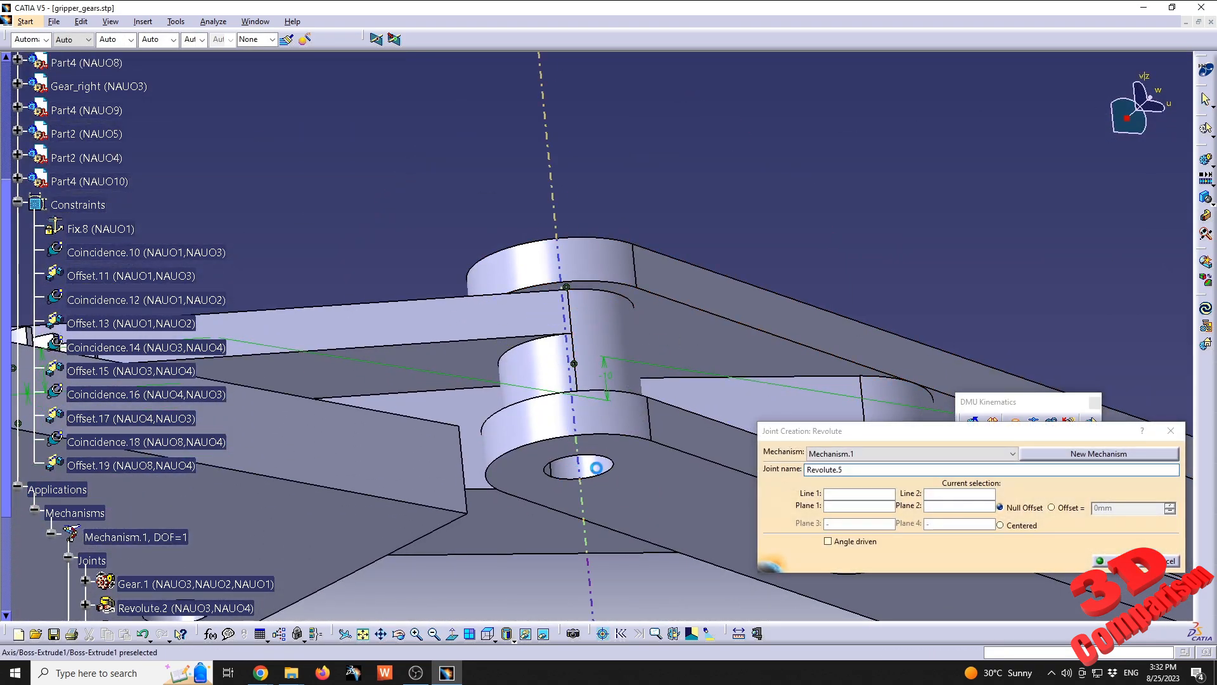
{"action": "left_click", "coordinate": [575, 438]}
{"action": "left_click", "coordinate": [591, 426]}
{"action": "left_click", "coordinate": [540, 406]}
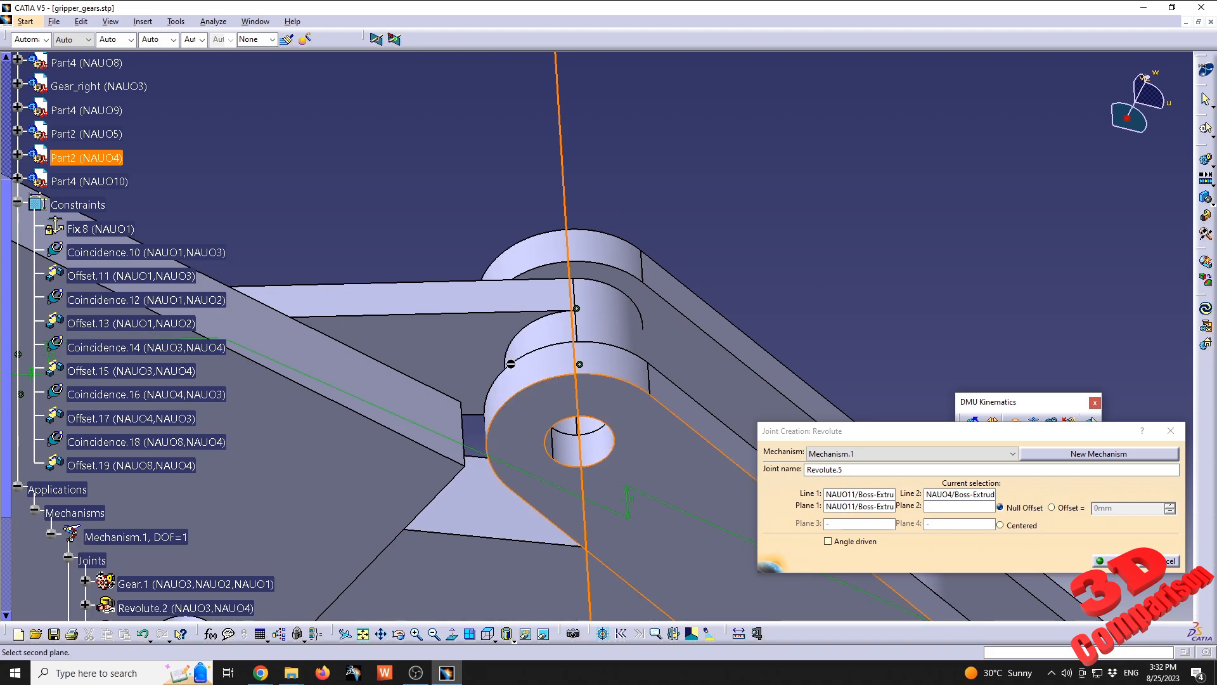
{"action": "left_click", "coordinate": [493, 361]}
{"action": "left_click", "coordinate": [1108, 560]}
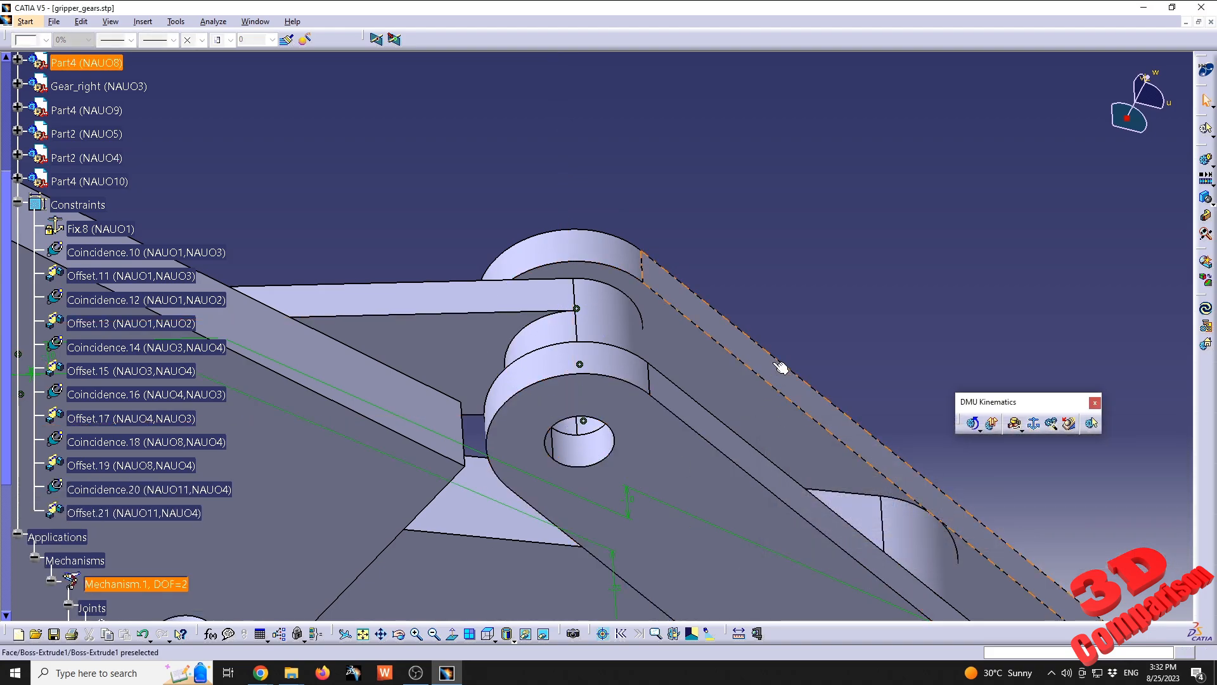
Start a revolute joint with the NAUO8 link's second hole axis and the NAUO6 link's hole axis as lines.
{"action": "middle_click_drag", "start_coordinate": [824, 266], "coordinate": [728, 489]}
{"action": "left_click", "coordinate": [1014, 423]}
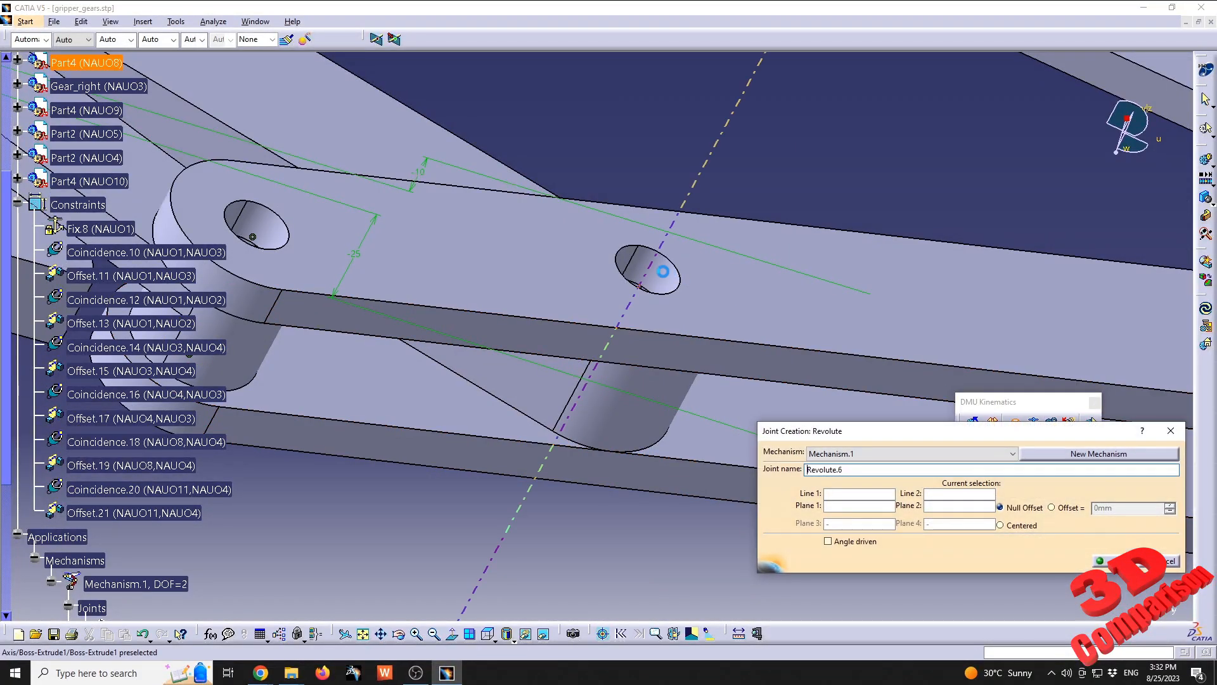
{"action": "left_click", "coordinate": [652, 272]}
{"action": "middle_click_drag", "start_coordinate": [652, 272], "coordinate": [546, 333]}
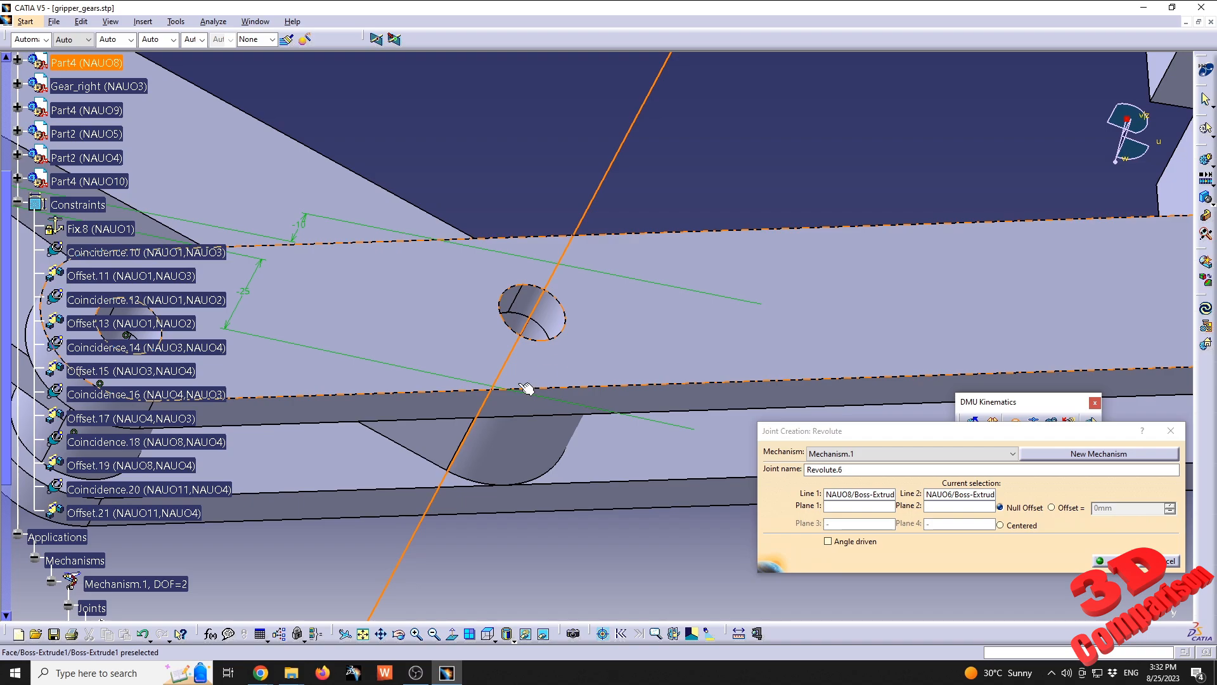
Choose the NAUO8 link's underside and the NAUO6 link's upper face as planes and create the revolute joint with Null Offset.
{"action": "middle_click_drag", "start_coordinate": [477, 455], "coordinate": [589, 424]}
{"action": "middle_click_drag", "start_coordinate": [530, 486], "coordinate": [571, 430]}
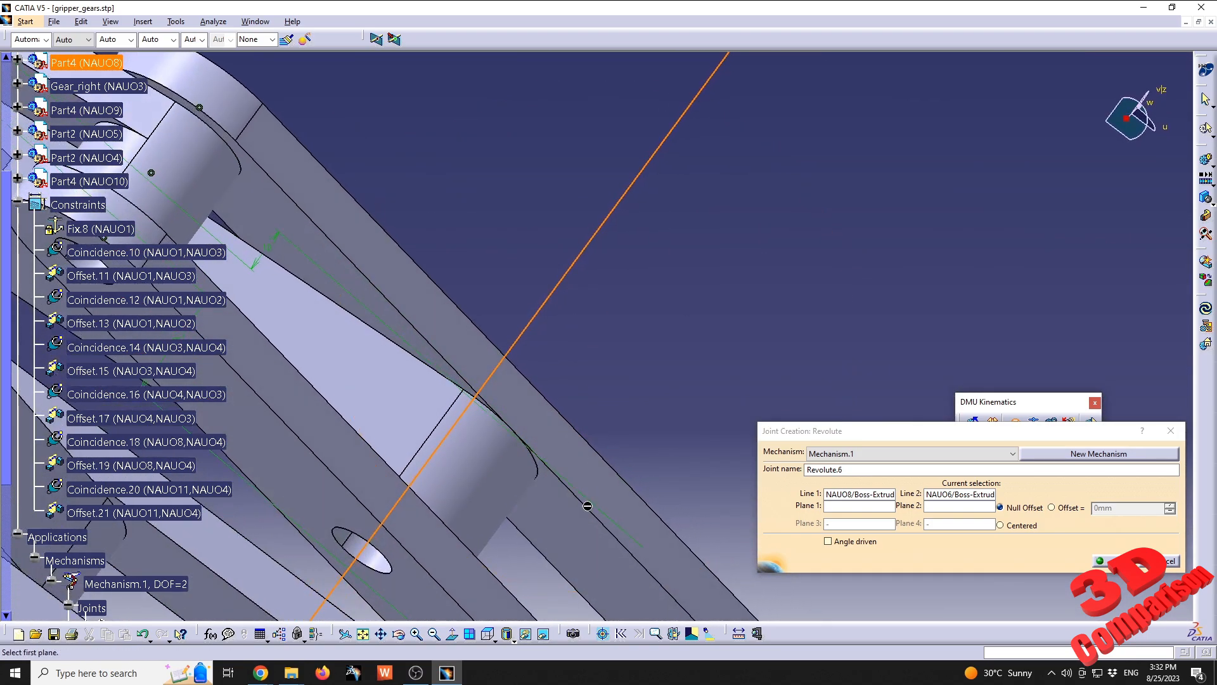
{"action": "left_click", "coordinate": [586, 529]}
{"action": "middle_click_drag", "start_coordinate": [511, 301], "coordinate": [431, 475]}
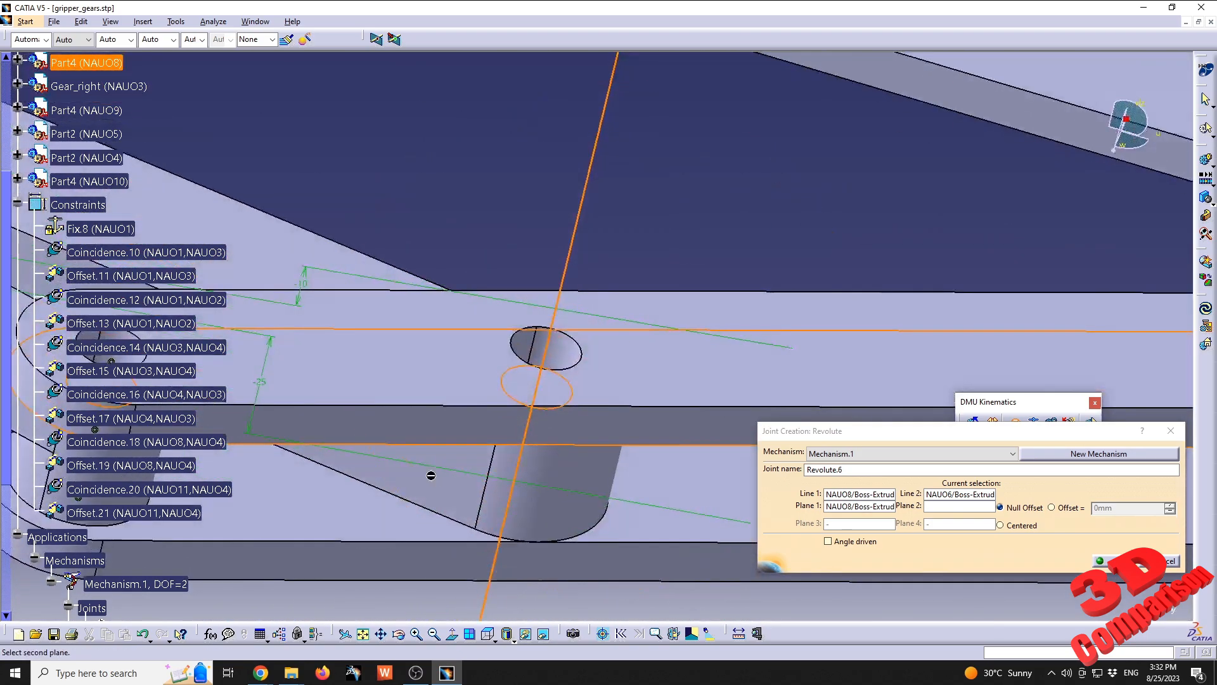
{"action": "left_click", "coordinate": [378, 286]}
{"action": "left_click", "coordinate": [1115, 560]}
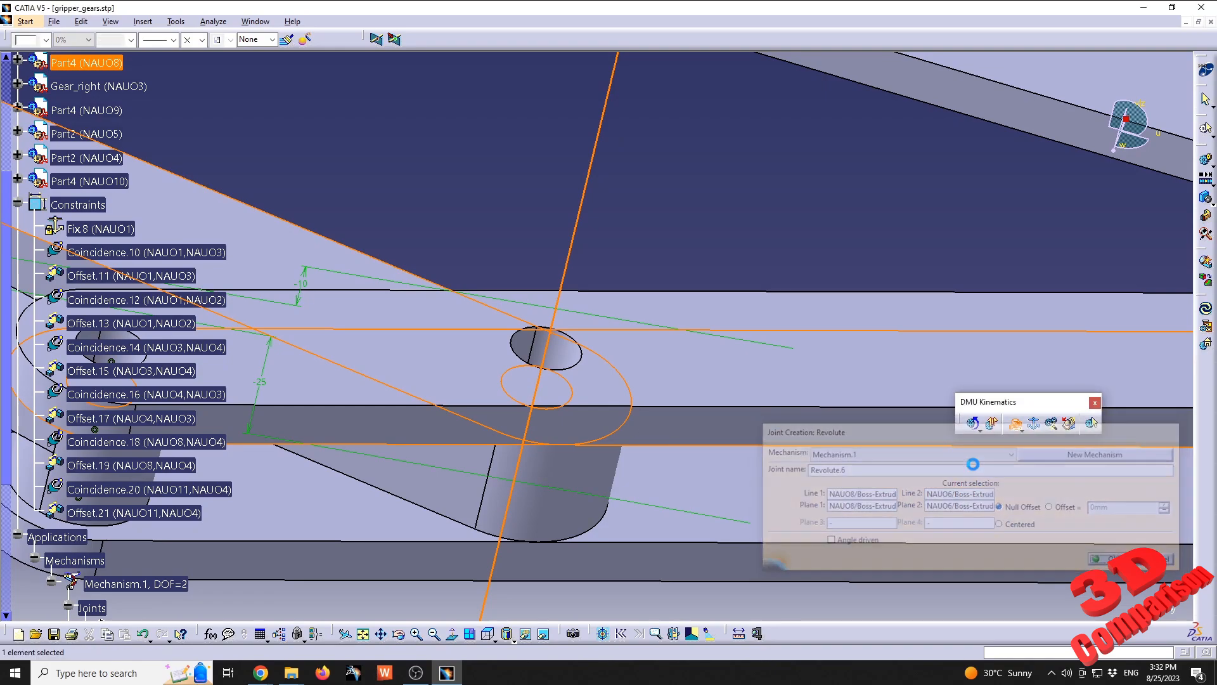
{"action": "middle_click_drag", "start_coordinate": [633, 443], "coordinate": [687, 471]}
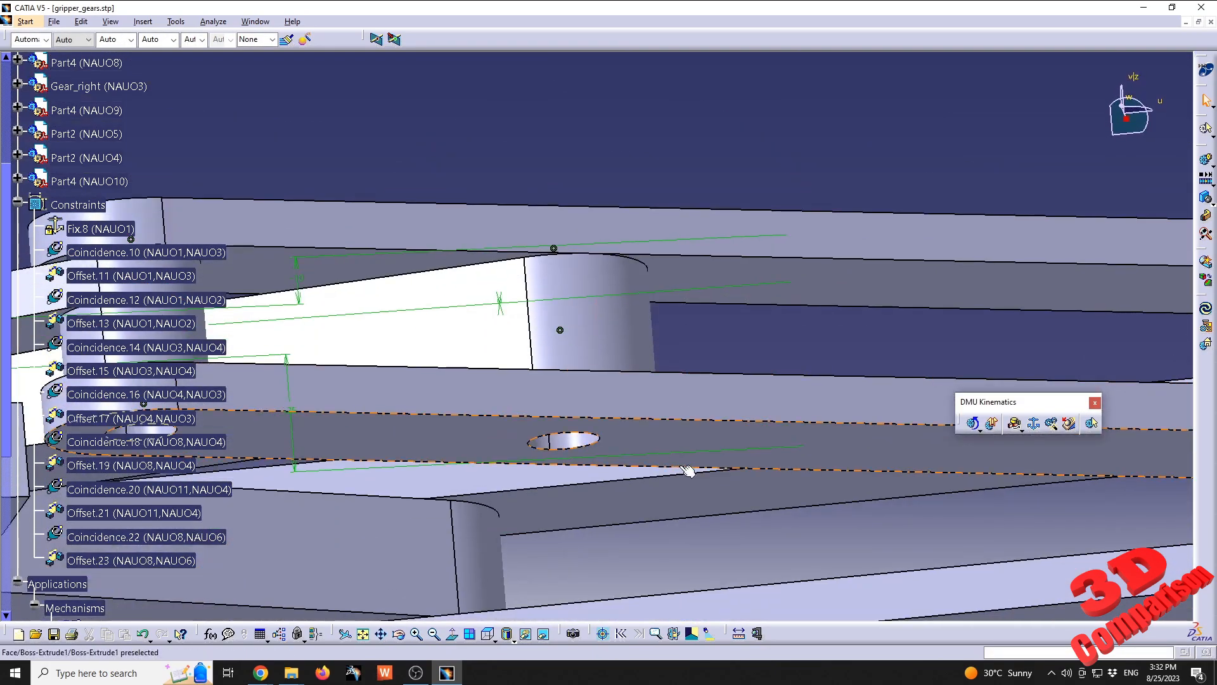
Try to create a revolute joint with Null Offset between the NAUO11 link's second hole and the NAUO6 link's hole.
{"action": "left_click", "coordinate": [1015, 423]}
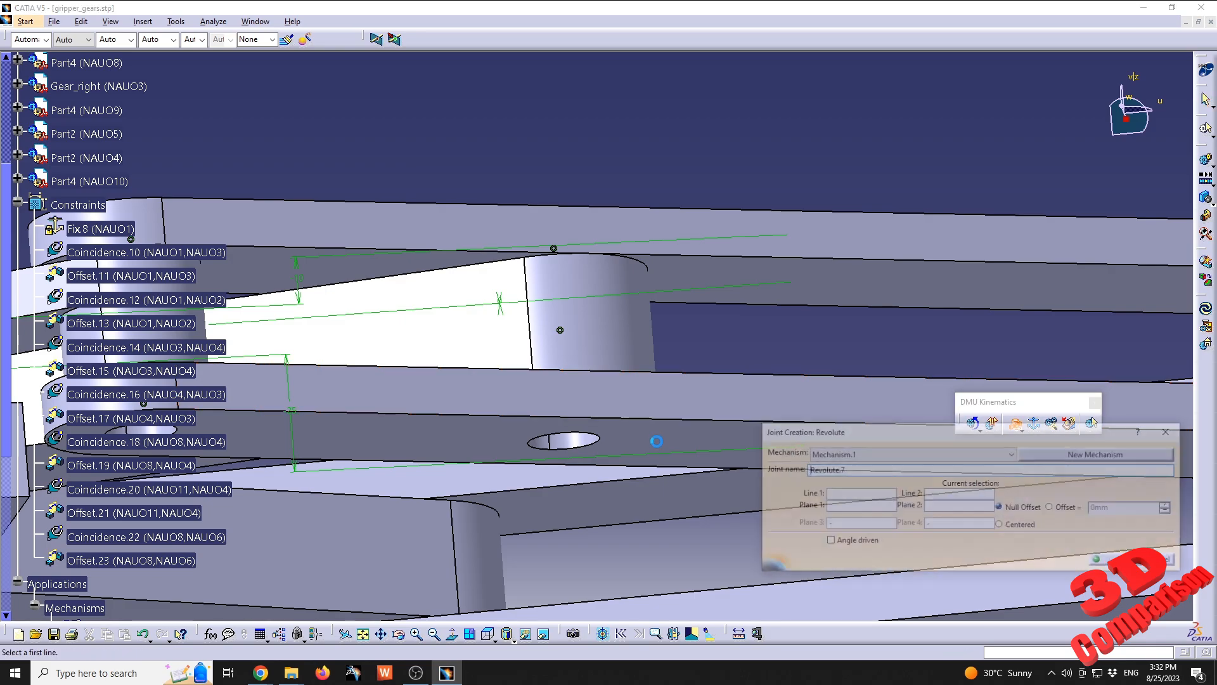
{"action": "middle_click_drag", "start_coordinate": [597, 432], "coordinate": [579, 345]}
{"action": "left_click", "coordinate": [580, 348]}
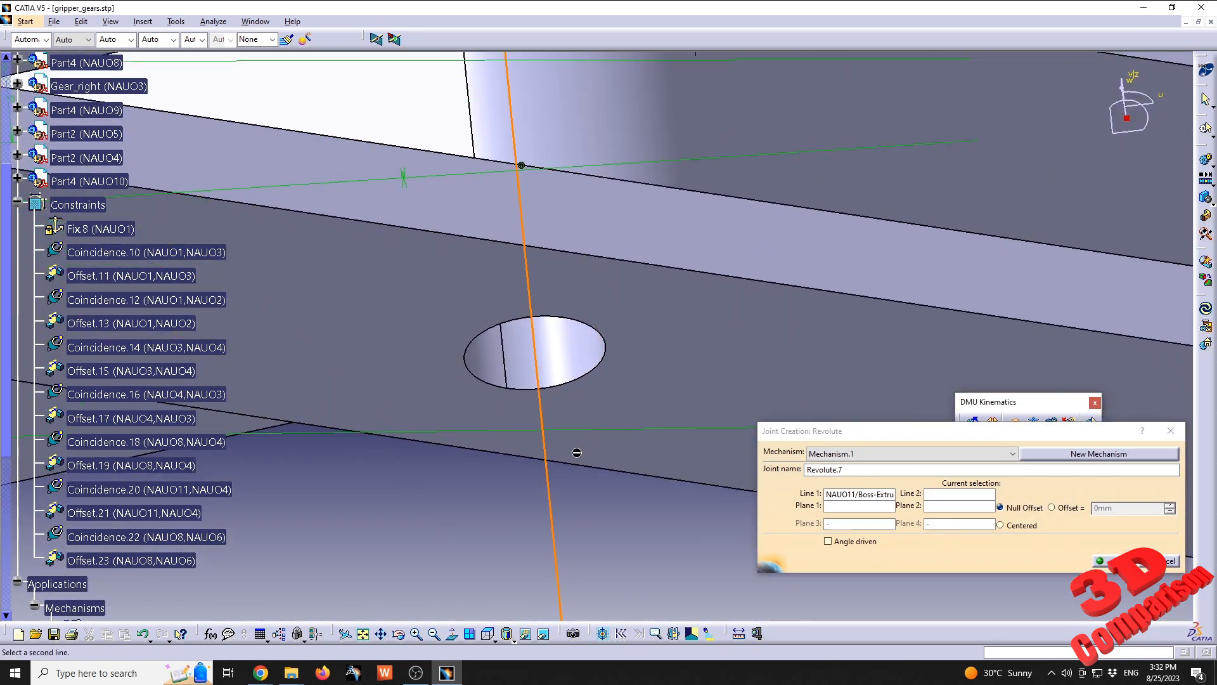
{"action": "middle_click_drag", "start_coordinate": [576, 454], "coordinate": [692, 283]}
{"action": "left_click", "coordinate": [563, 396]}
{"action": "left_click", "coordinate": [721, 366]}
{"action": "middle_click_drag", "start_coordinate": [625, 434], "coordinate": [344, 395]}
{"action": "left_click", "coordinate": [328, 382]}
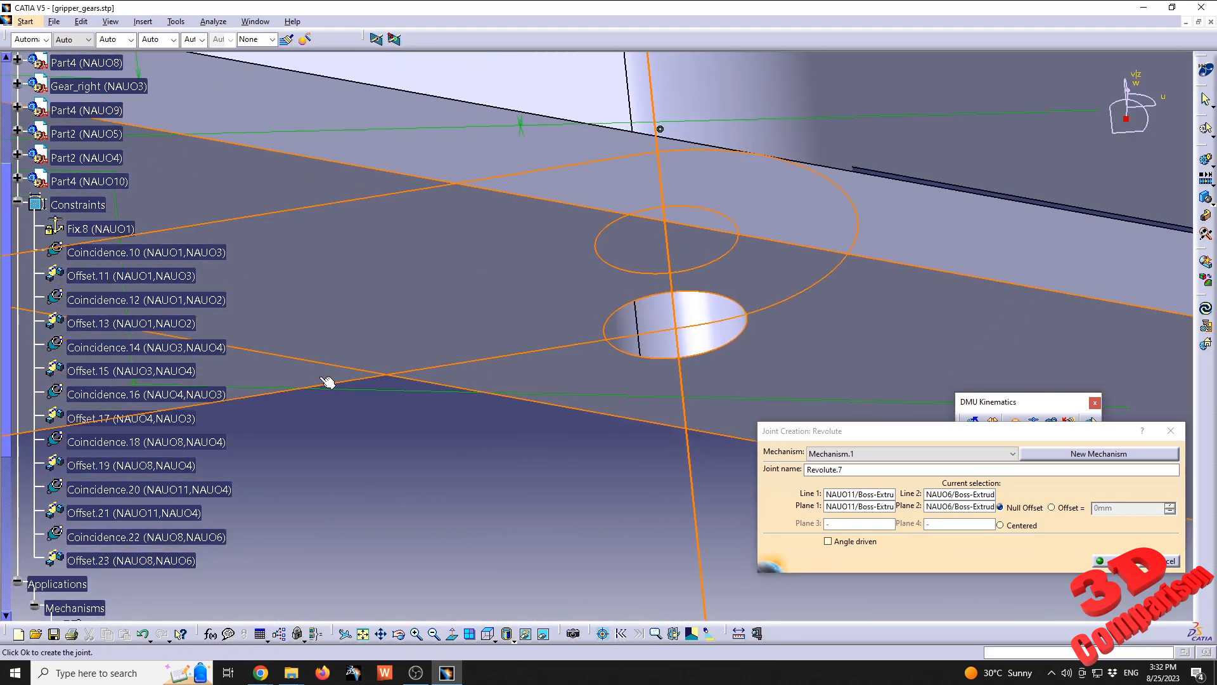
{"action": "left_click", "coordinate": [1106, 561]}
{"action": "left_click", "coordinate": [671, 362]}
{"action": "middle_click_drag", "start_coordinate": [733, 383], "coordinate": [688, 334]}
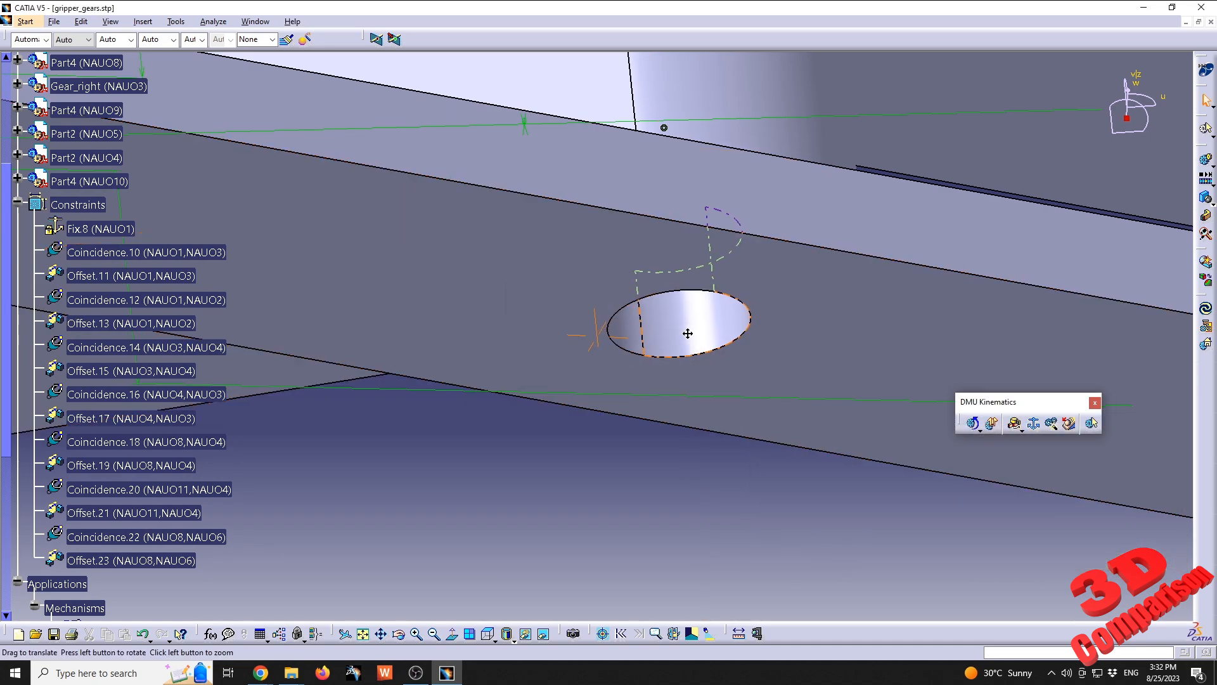
Inspect the Revolute.6 joint between NAUO8 and NAUO6 to check its selected lines and planes.
{"action": "left_click", "coordinate": [363, 634]}
{"action": "scroll", "coordinate": [180, 424], "scroll_direction": "down", "scroll_amount": 2}
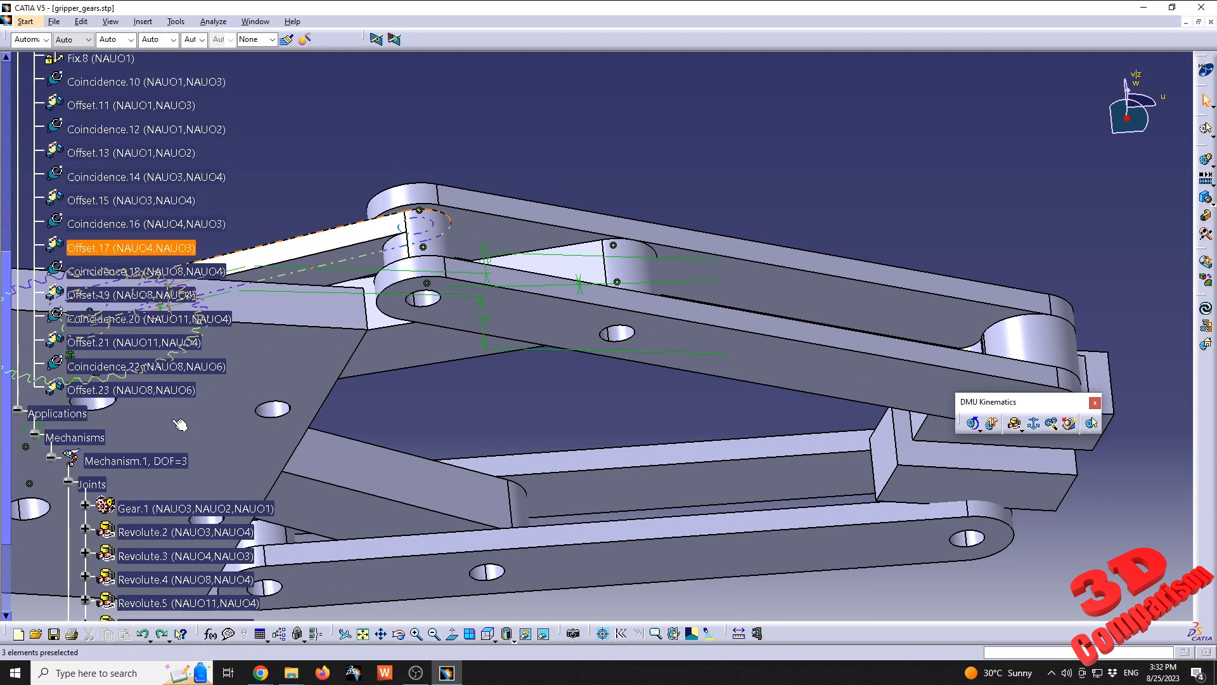
{"action": "scroll", "coordinate": [180, 424], "scroll_direction": "down", "scroll_amount": 2}
{"action": "double_click", "coordinate": [165, 452]}
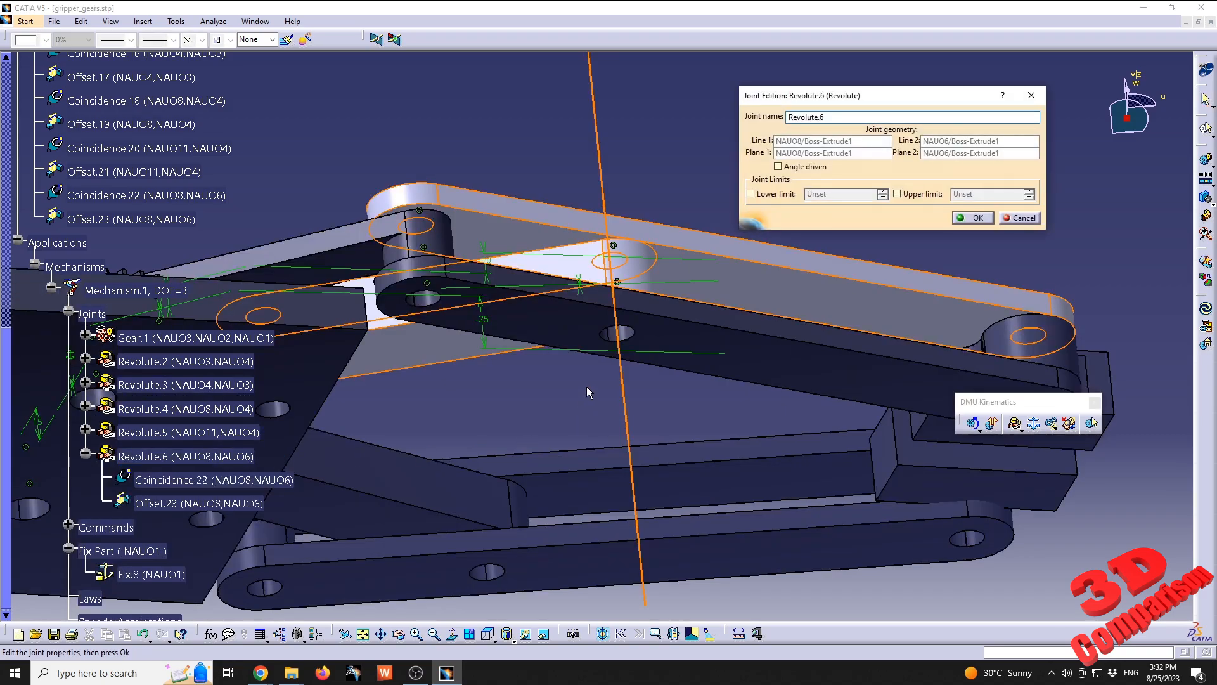
{"action": "middle_click_drag", "start_coordinate": [590, 393], "coordinate": [655, 232]}
{"action": "key", "text": "Return"}
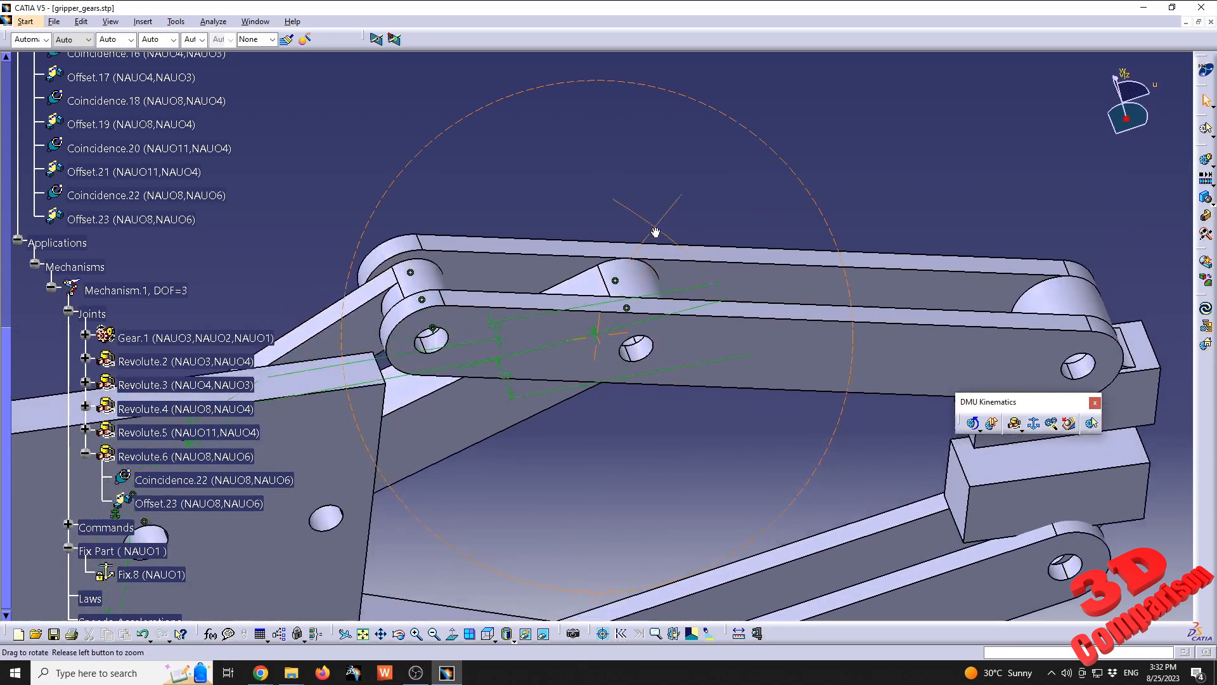
Create a Null Offset revolute joint between the NAUO11 link's second hole and NAUO6, using NAUO11's inner face and NAUO6's underside as planes.
{"action": "left_click", "coordinate": [1015, 423]}
{"action": "scroll", "coordinate": [722, 412], "scroll_direction": "up", "scroll_amount": 5}
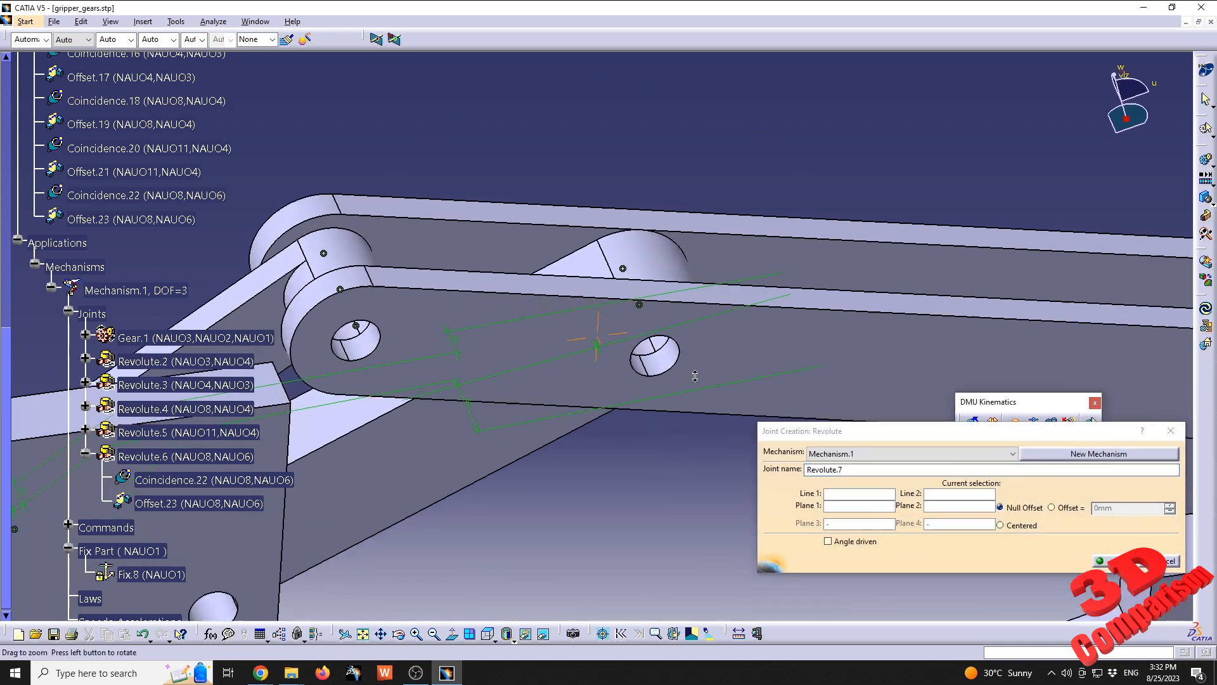
{"action": "left_click", "coordinate": [732, 368]}
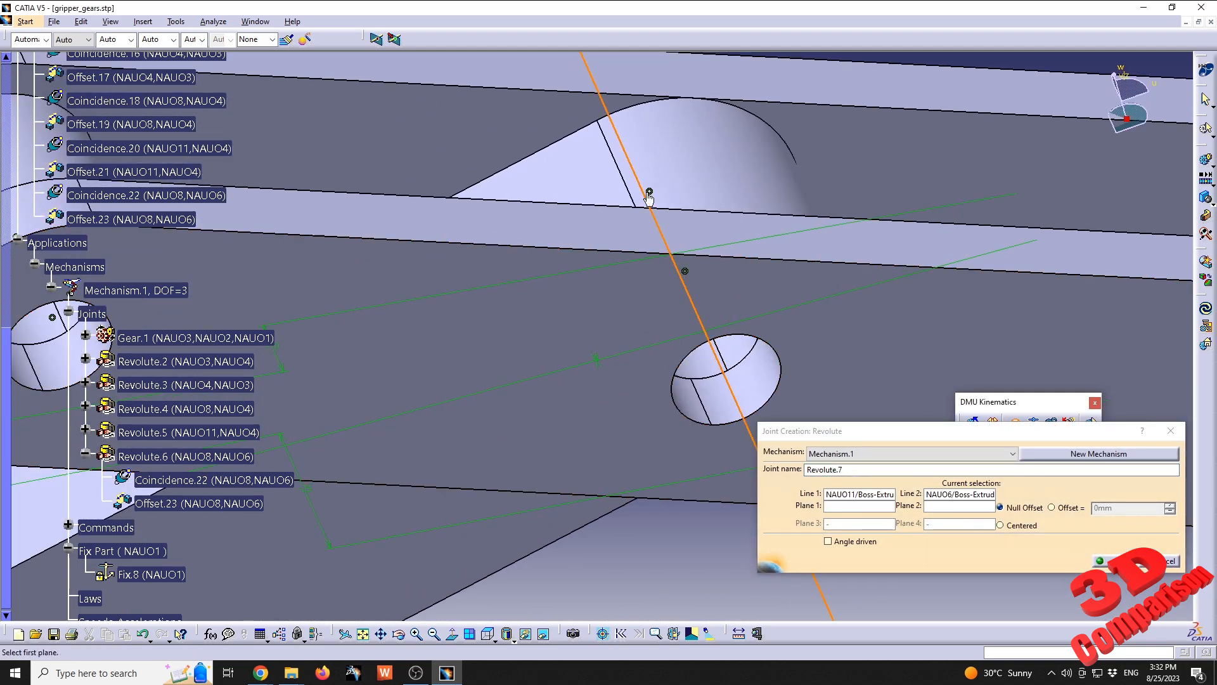
{"action": "middle_click_drag", "start_coordinate": [648, 197], "coordinate": [459, 279]}
{"action": "left_click", "coordinate": [460, 289]}
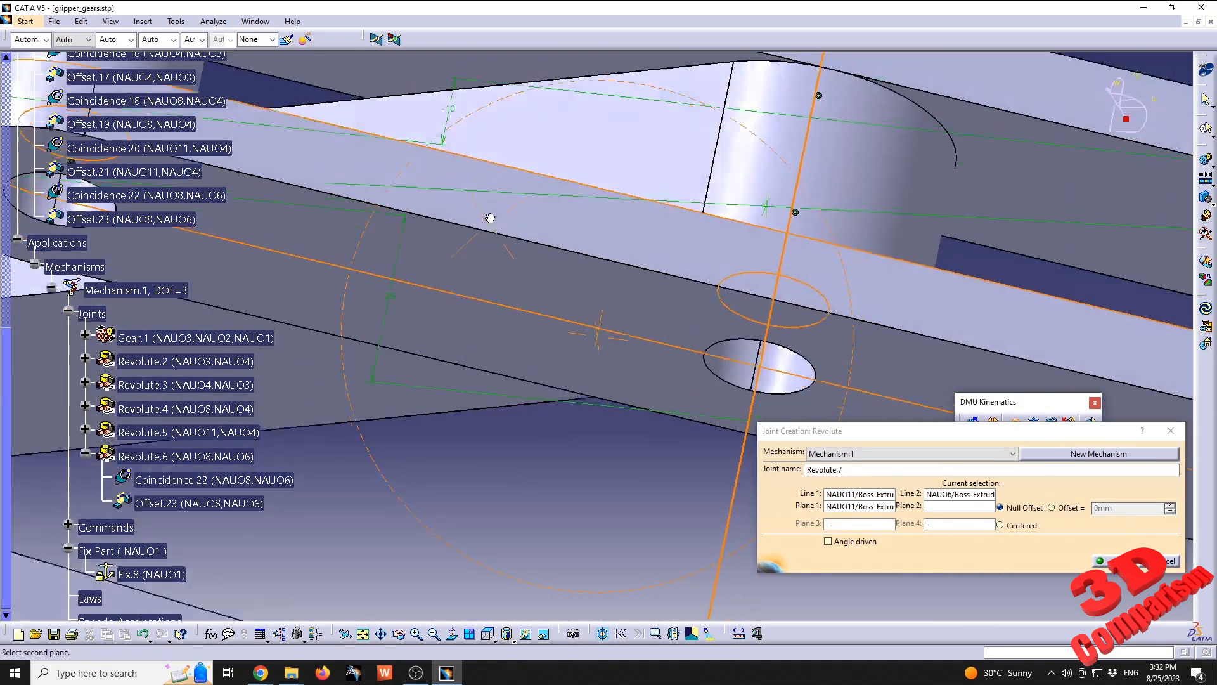
{"action": "middle_click_drag", "start_coordinate": [490, 218], "coordinate": [466, 252]}
{"action": "left_click", "coordinate": [312, 402]}
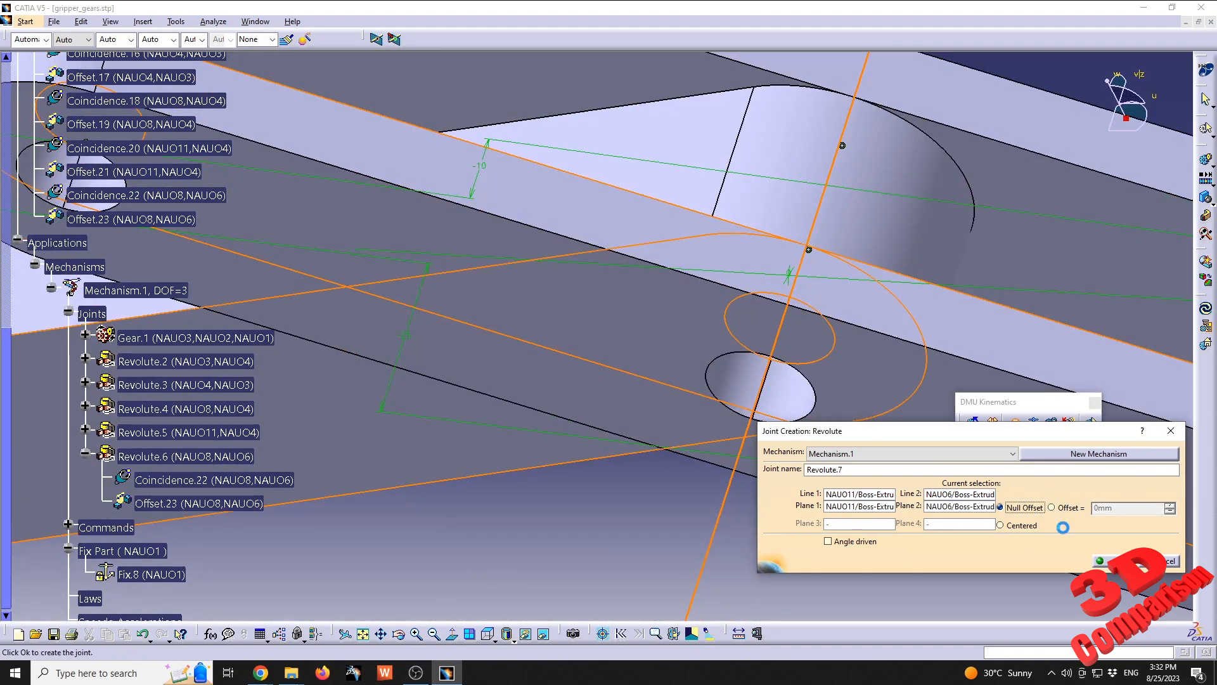
{"action": "left_click", "coordinate": [1103, 561]}
Create a Null Offset revolute joint between the NAUO8 link's end hole and the NAUO13 jaw, using their touching faces as planes.
{"action": "middle_click_drag", "start_coordinate": [837, 345], "coordinate": [558, 406]}
{"action": "left_click", "coordinate": [1015, 424]}
{"action": "middle_click_drag", "start_coordinate": [630, 291], "coordinate": [700, 107]}
{"action": "left_click", "coordinate": [669, 299]}
{"action": "left_click", "coordinate": [637, 378]}
{"action": "left_click", "coordinate": [557, 272]}
{"action": "middle_click_drag", "start_coordinate": [557, 271], "coordinate": [700, 403]}
{"action": "left_click", "coordinate": [748, 332]}
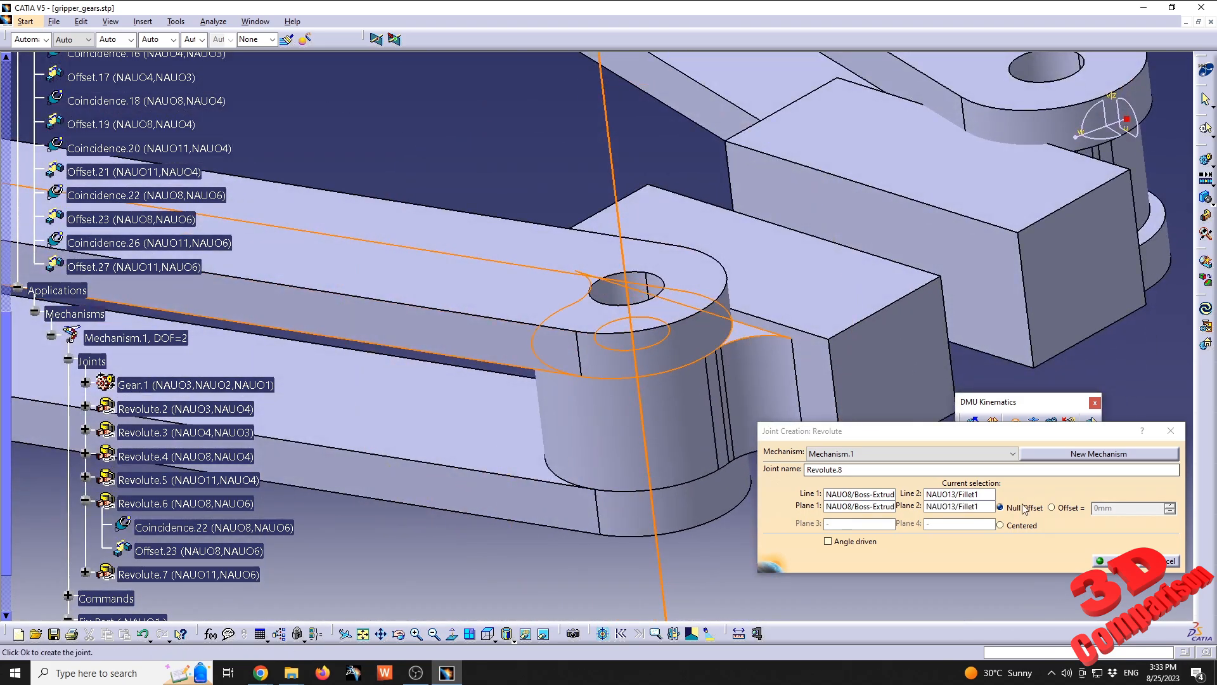
{"action": "left_click", "coordinate": [1102, 561]}
Create a revolute joint between the NAUO11 link's end hole and the NAUO13 jaw, using their mating faces as planes with Null Offset.
{"action": "middle_click_drag", "start_coordinate": [789, 555], "coordinate": [666, 368]}
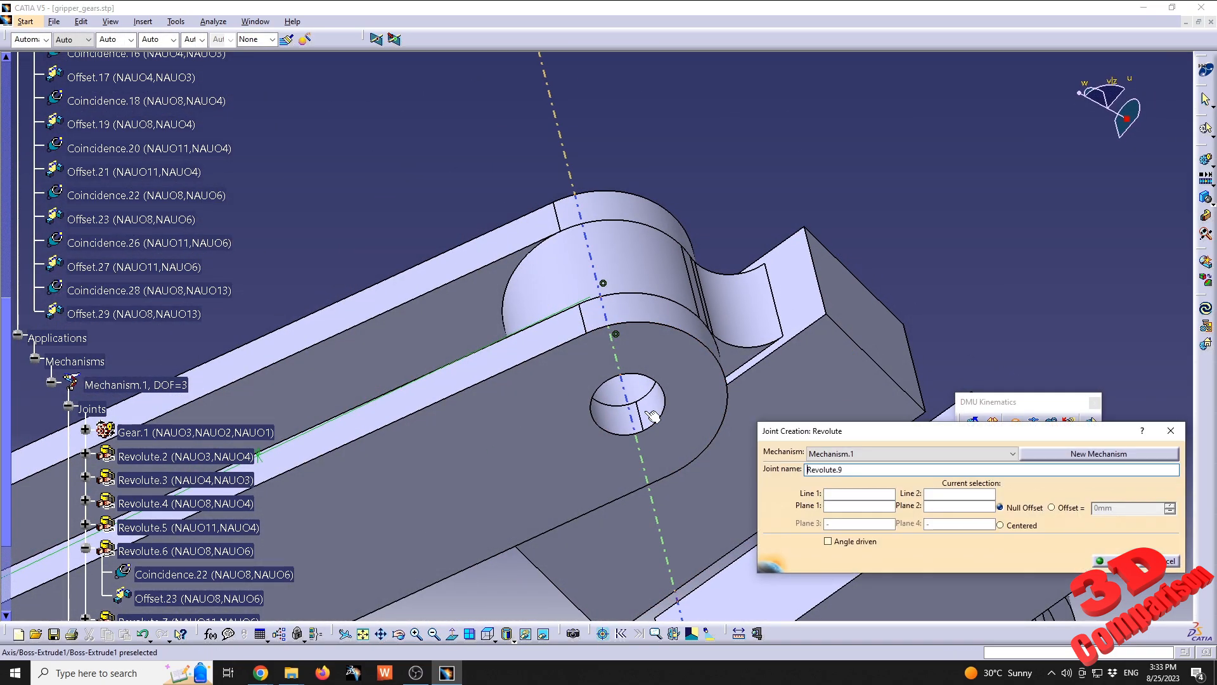
{"action": "left_click", "coordinate": [636, 393]}
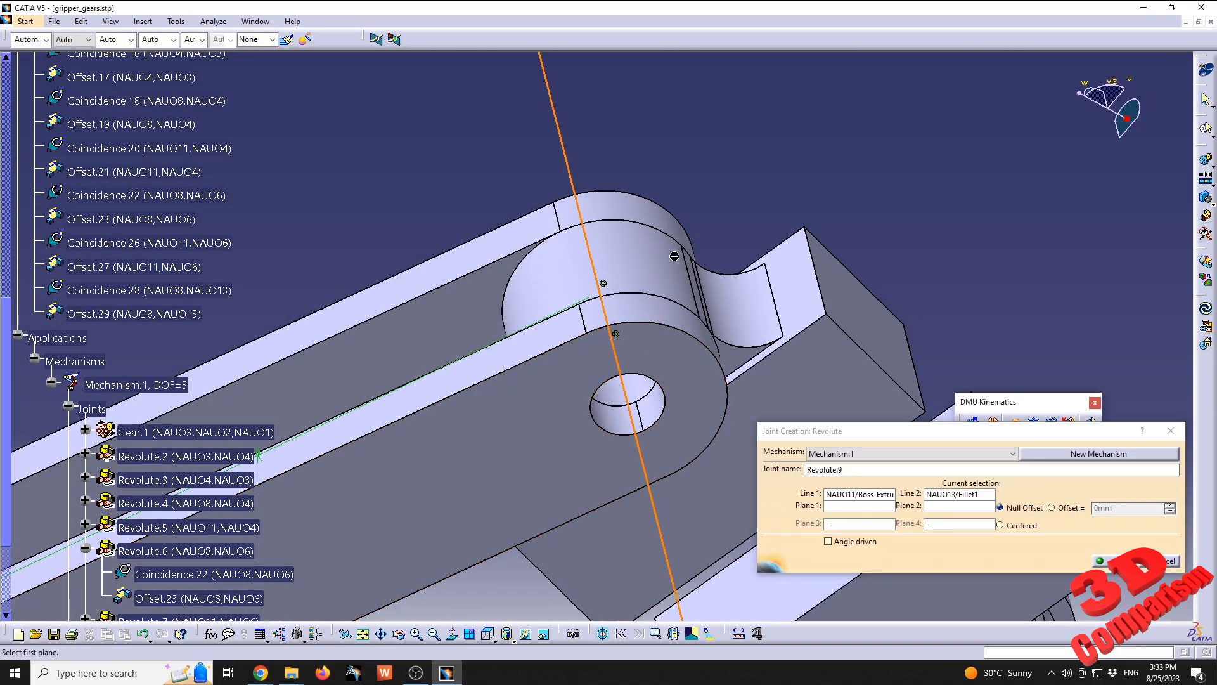
{"action": "middle_click_drag", "start_coordinate": [674, 256], "coordinate": [630, 546]}
{"action": "middle_click_drag", "start_coordinate": [488, 197], "coordinate": [715, 442]}
{"action": "left_click", "coordinate": [549, 230]}
{"action": "left_click", "coordinate": [1114, 560]}
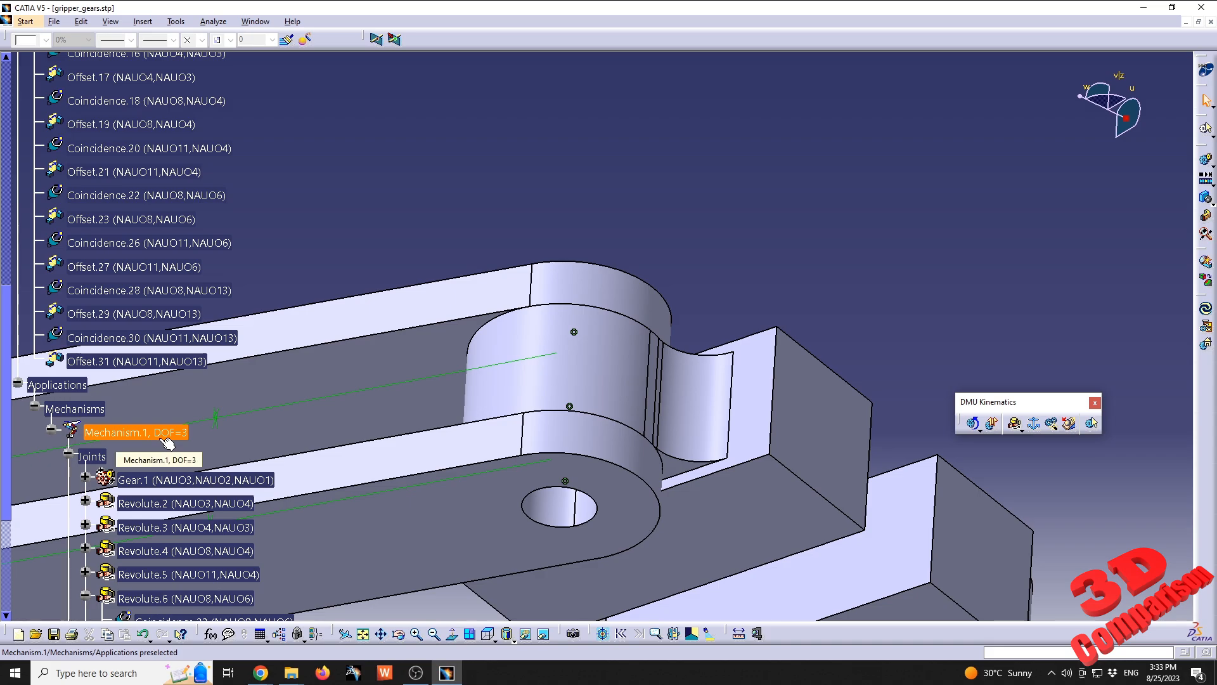
Try to create a rigid joint between the NAUO13 jaw and the NAUO8 link.
{"action": "middle_click_drag", "start_coordinate": [253, 425], "coordinate": [526, 504]}
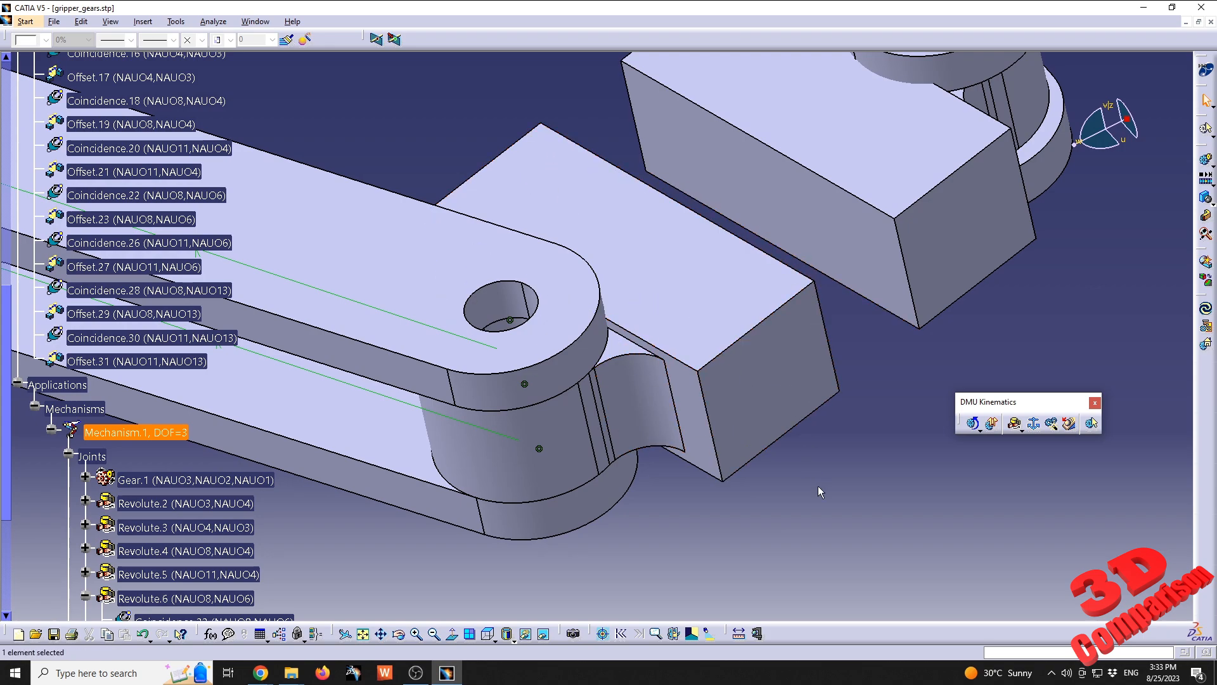
{"action": "left_click", "coordinate": [725, 271]}
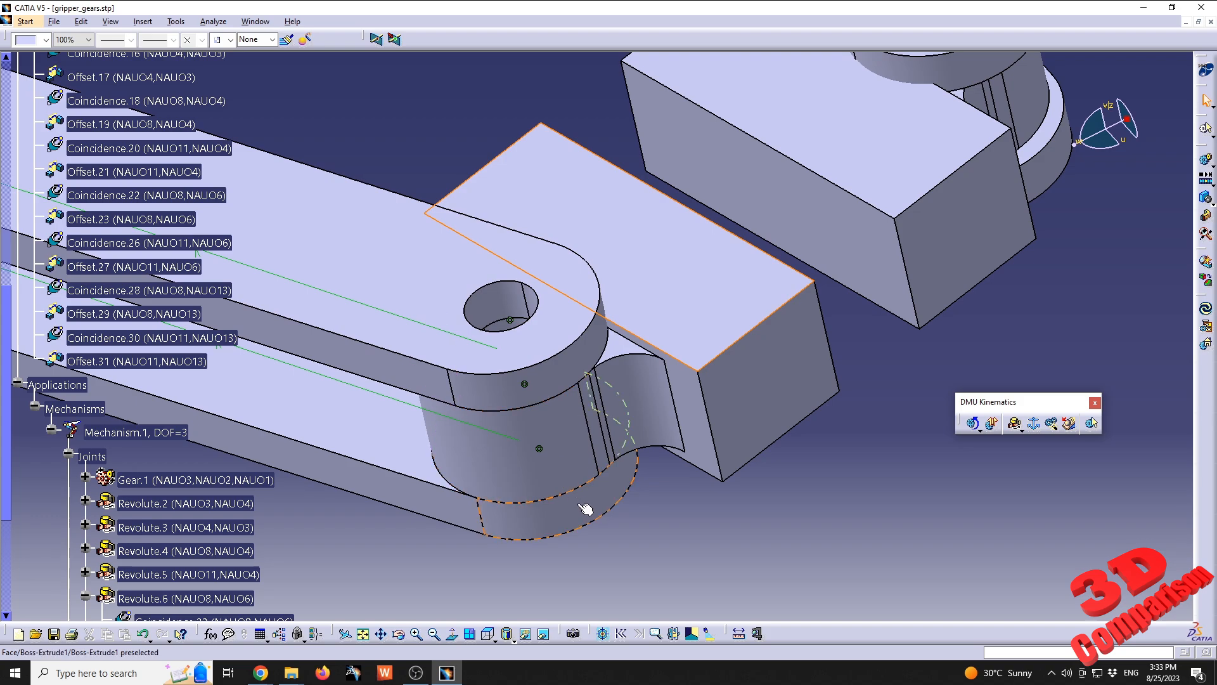
{"action": "left_click", "coordinate": [951, 512]}
{"action": "left_click", "coordinate": [1021, 429]}
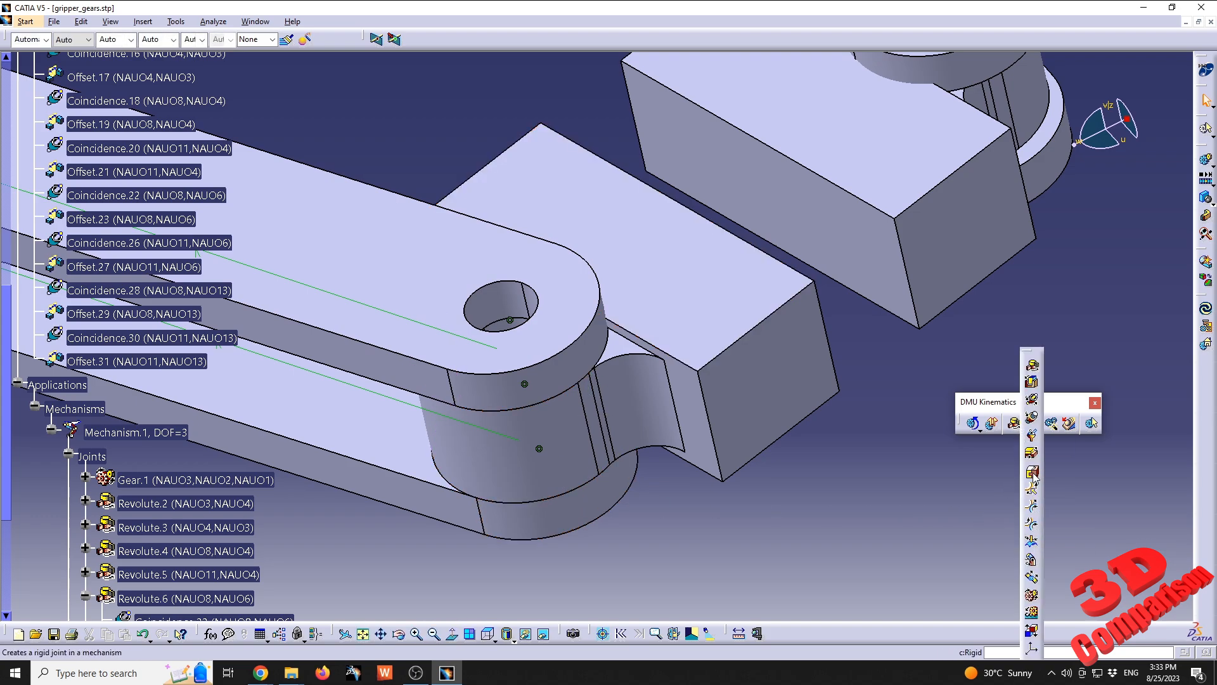
{"action": "left_click", "coordinate": [1032, 474]}
{"action": "left_click", "coordinate": [726, 286]}
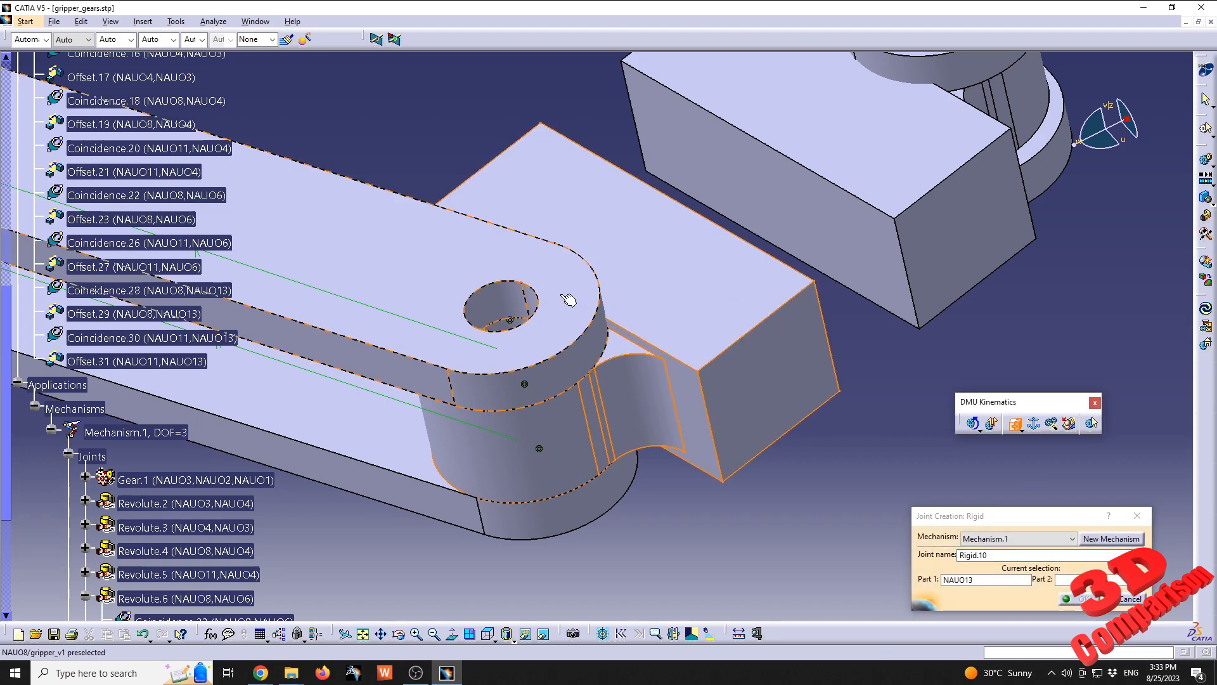
{"action": "left_click", "coordinate": [569, 300]}
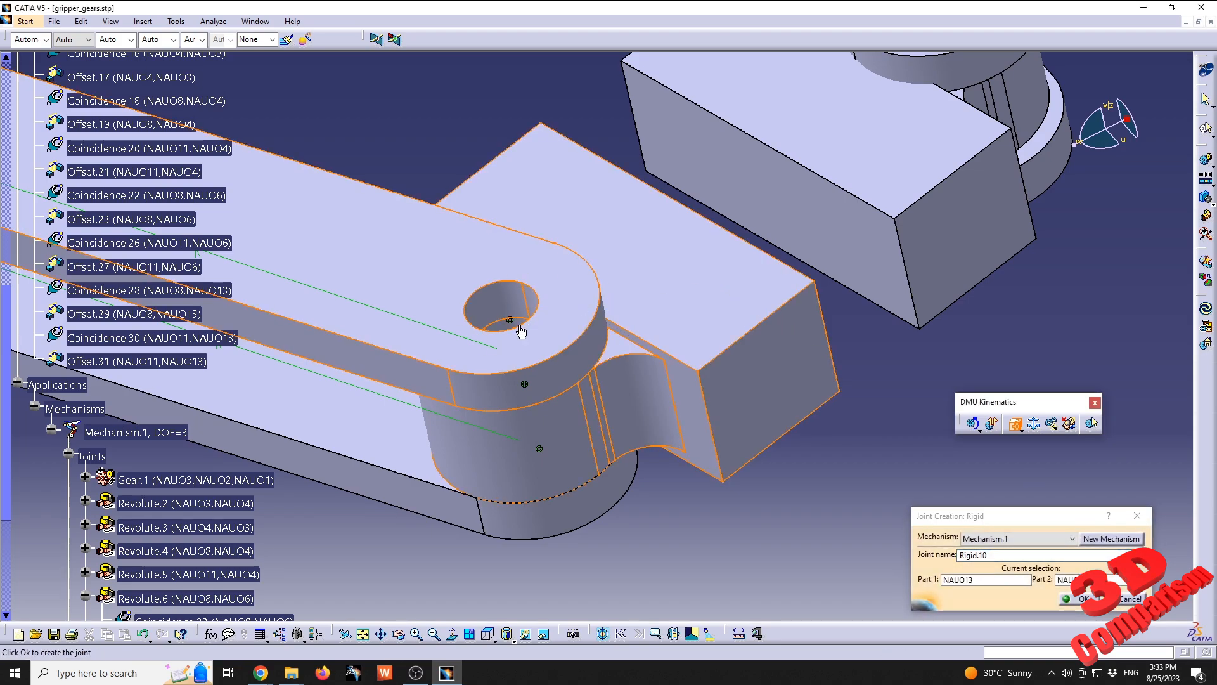
{"action": "left_click", "coordinate": [1062, 600]}
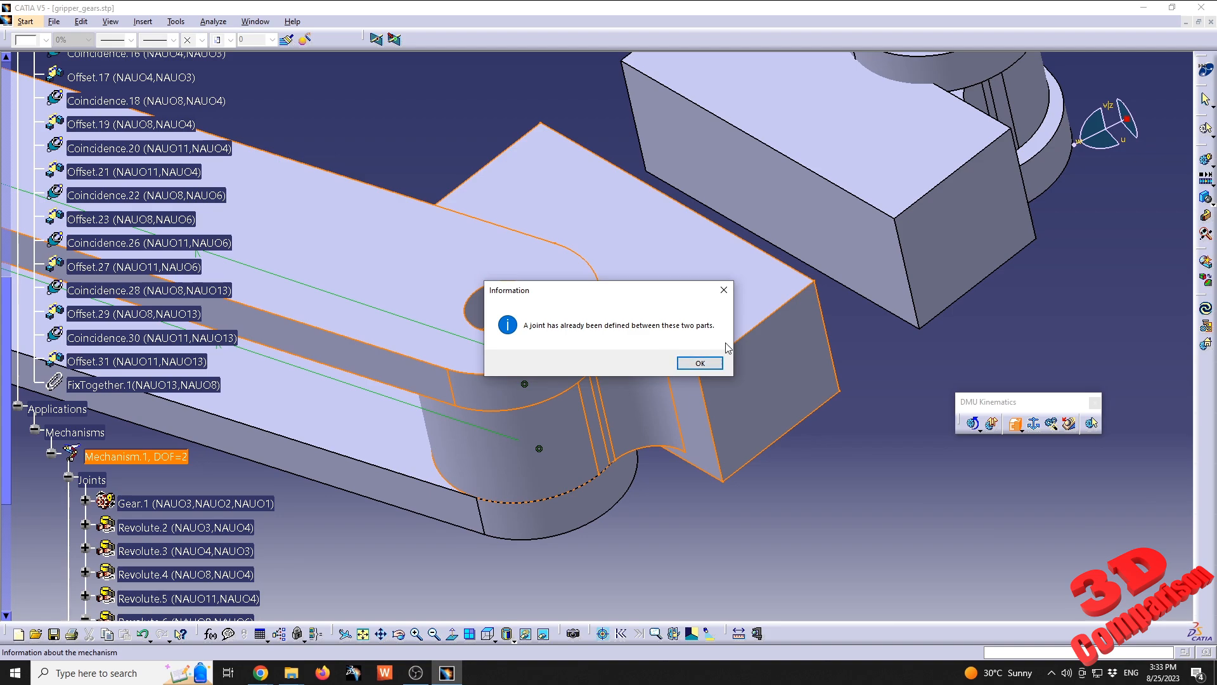
{"action": "left_click", "coordinate": [700, 363]}
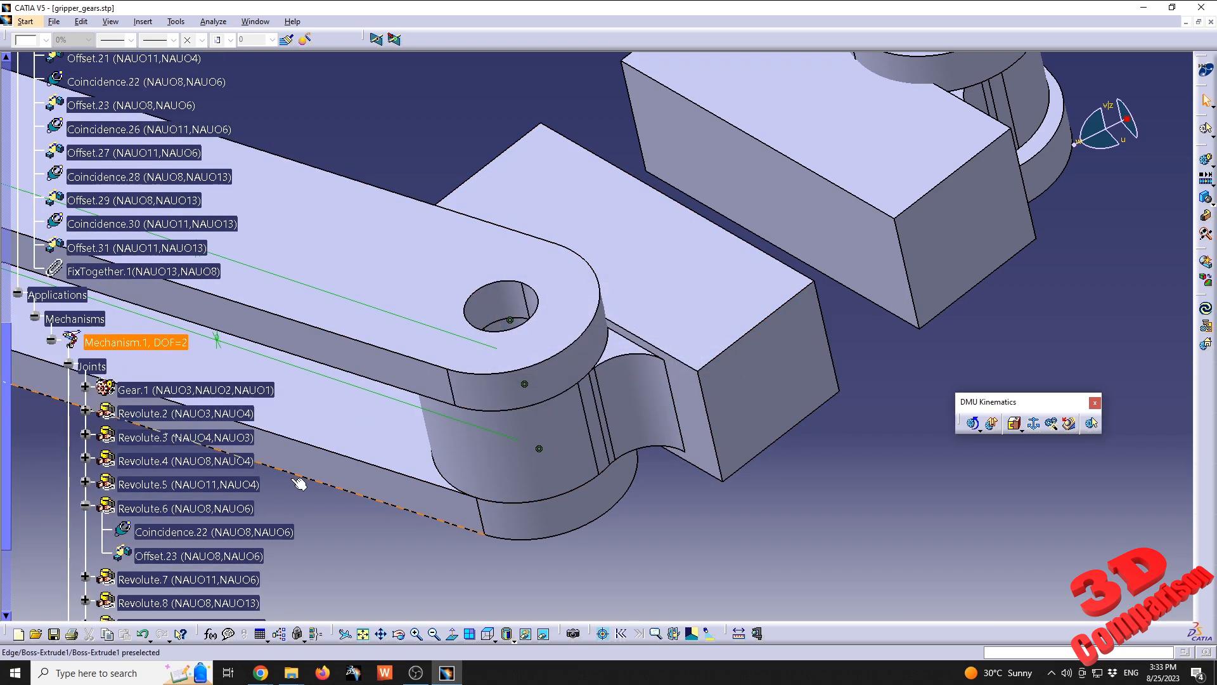
Check the Revolute.8 joint, and delete the rigid joint between NAUO13 and NAUO8 with its children.
{"action": "scroll", "coordinate": [287, 467], "scroll_direction": "down", "scroll_amount": 3}
{"action": "double_click", "coordinate": [187, 432]}
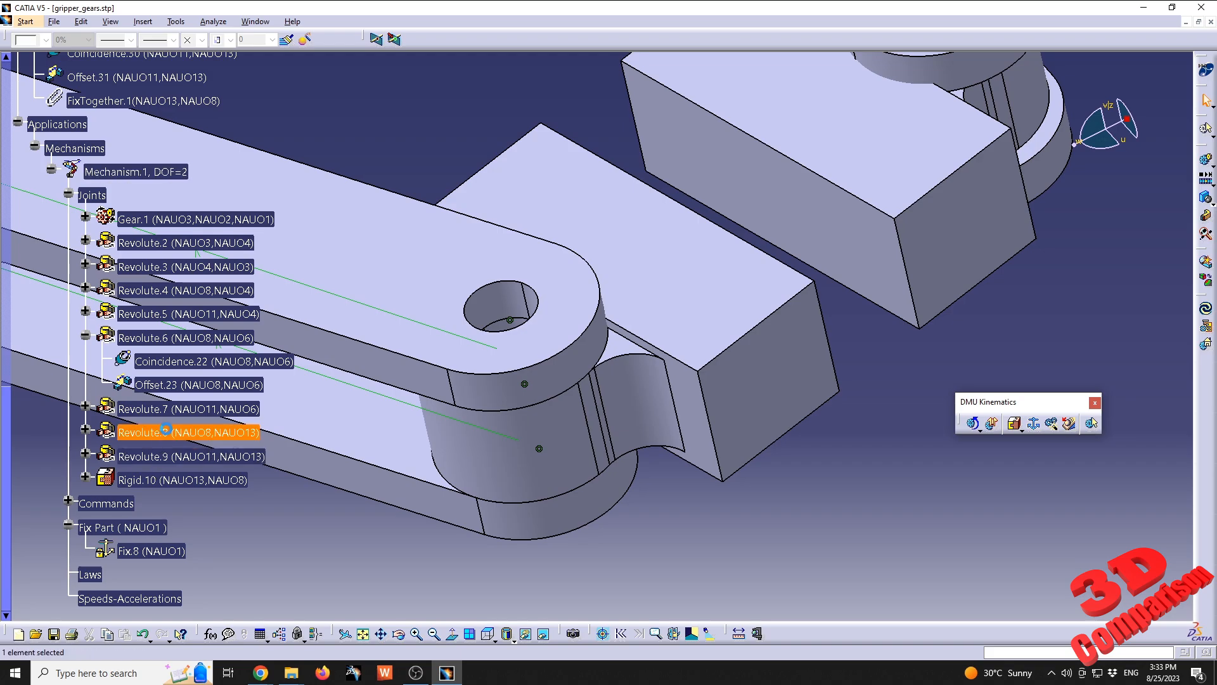
{"action": "middle_click_drag", "start_coordinate": [631, 399], "coordinate": [664, 467]}
{"action": "key", "text": "Escape"}
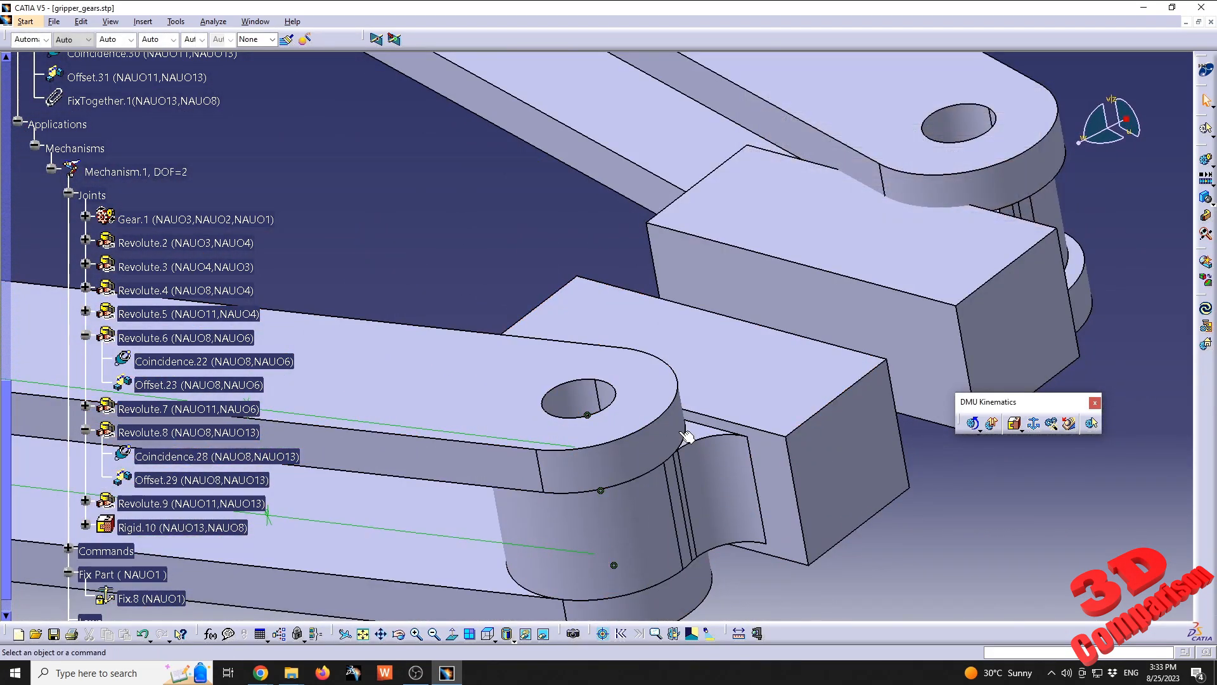
{"action": "left_click", "coordinate": [172, 528]}
{"action": "key", "text": "Delete"}
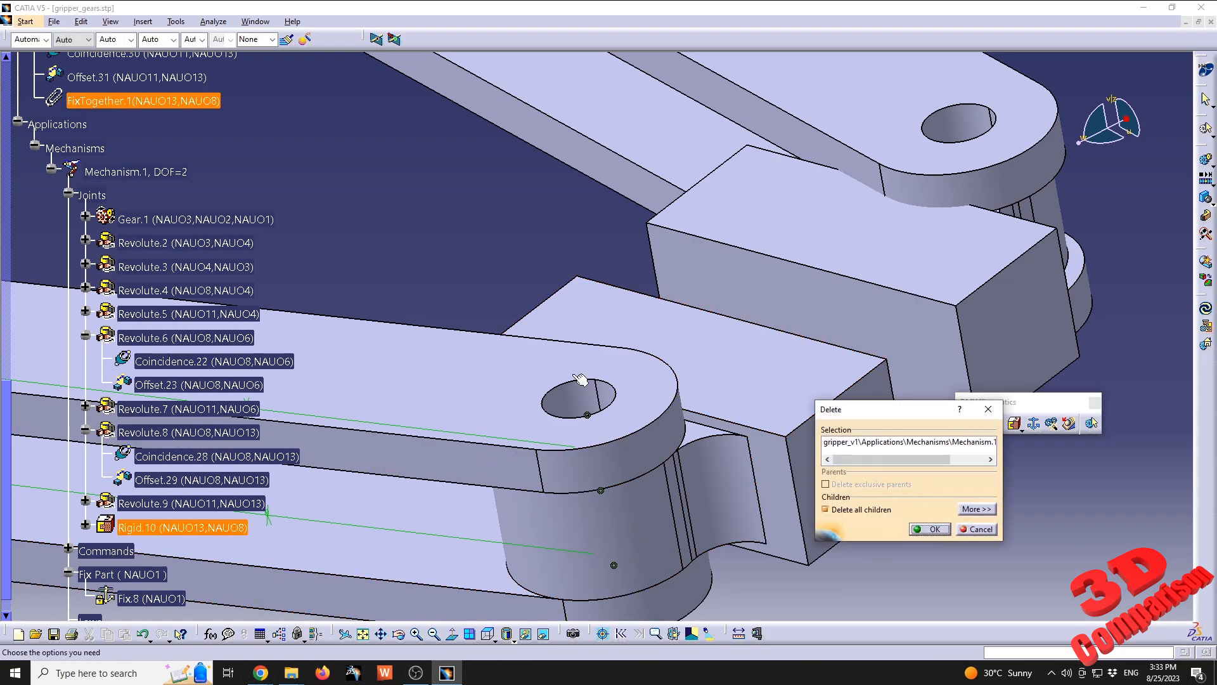
{"action": "key", "text": "Return"}
Try to create a rigid joint between the NAUO13 jaw and the NAUO1 base plate.
{"action": "middle_click_drag", "start_coordinate": [446, 264], "coordinate": [682, 465]}
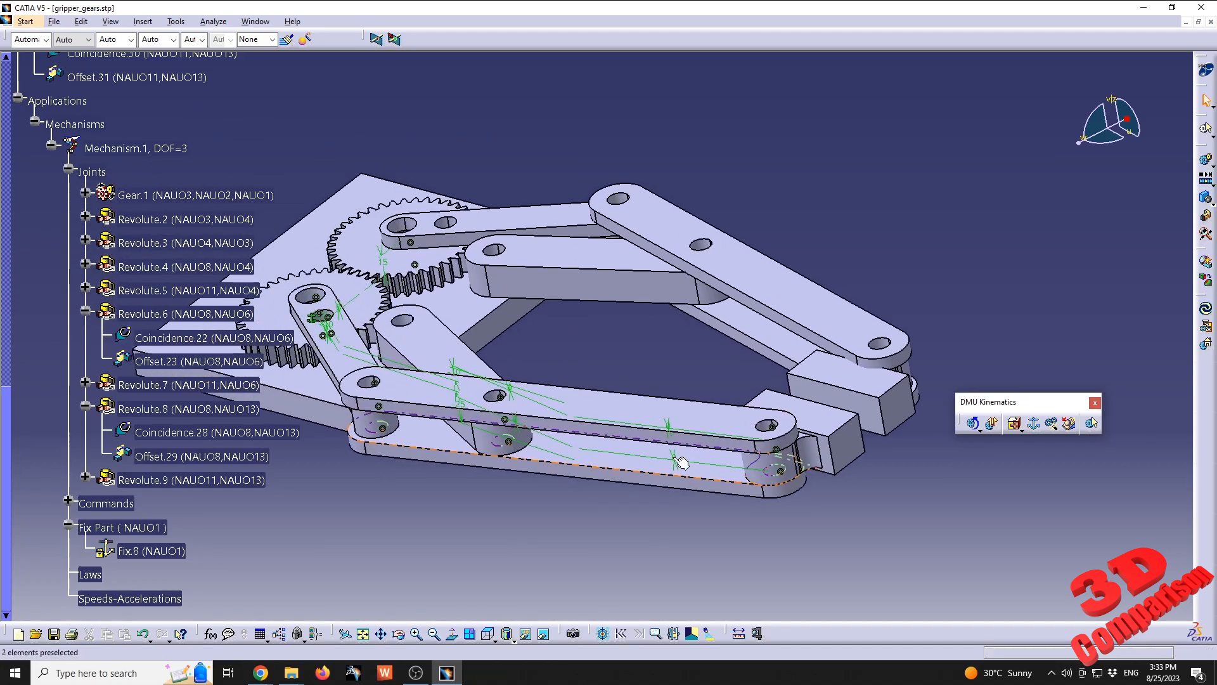
{"action": "left_click", "coordinate": [1016, 423]}
{"action": "left_click", "coordinate": [830, 437]}
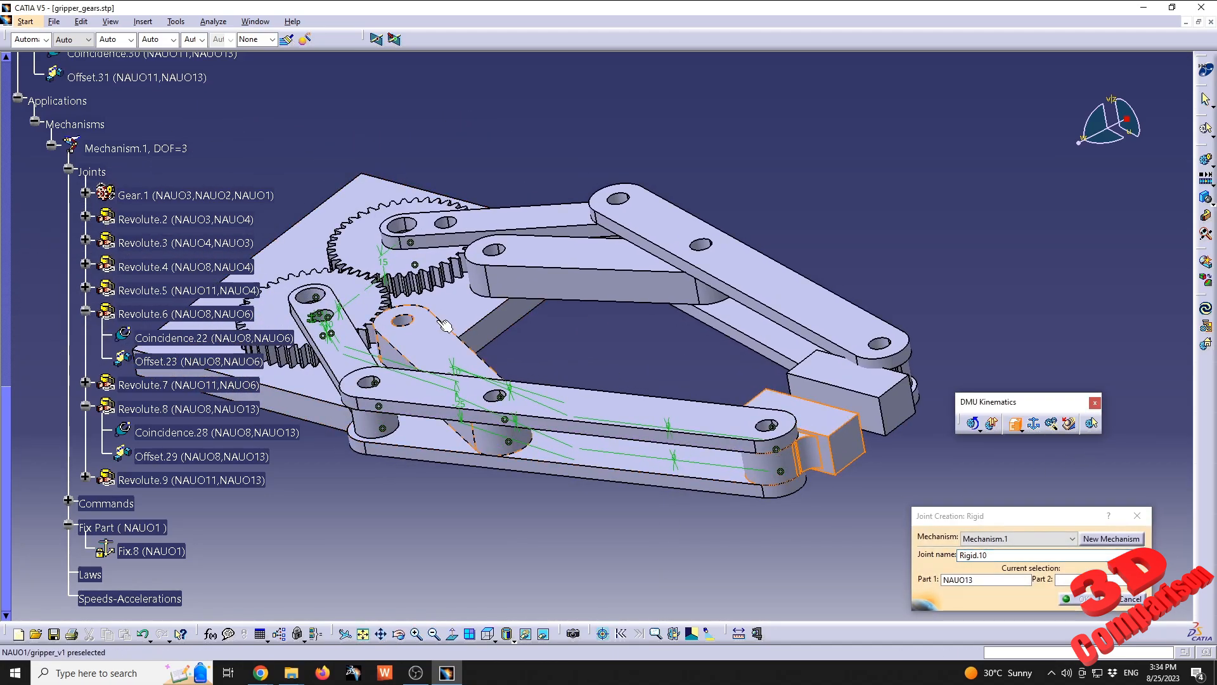
{"action": "left_click", "coordinate": [464, 307]}
{"action": "left_click", "coordinate": [1078, 598]}
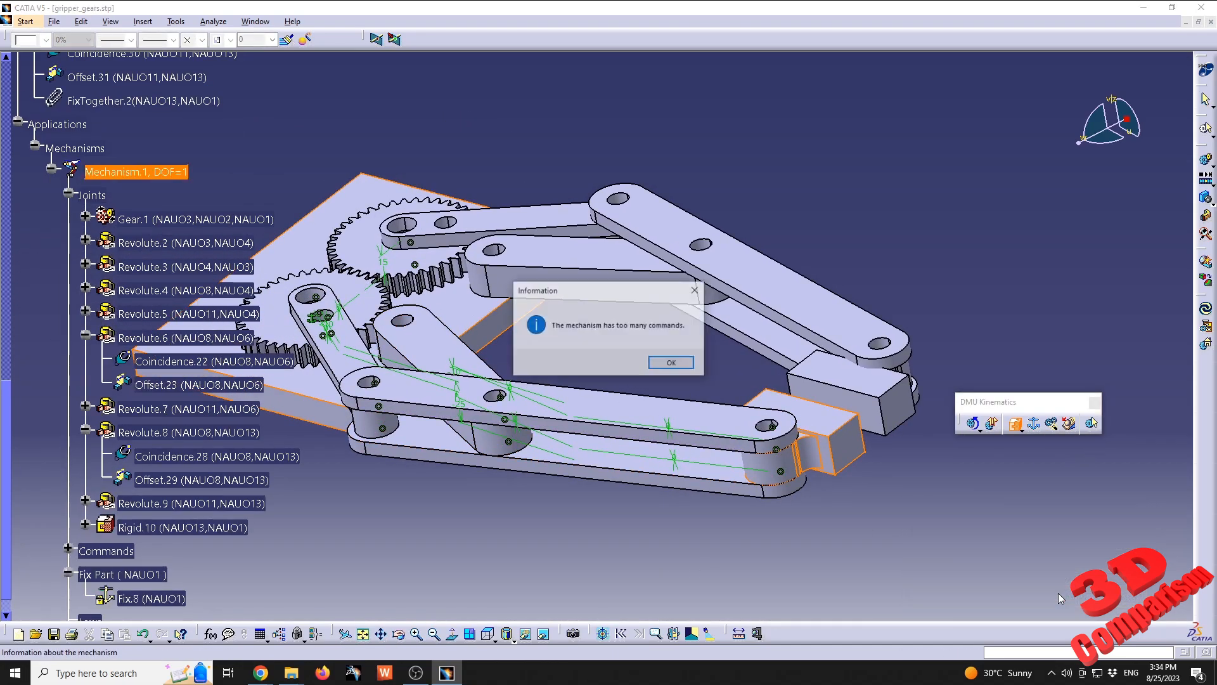
{"action": "left_click", "coordinate": [672, 363]}
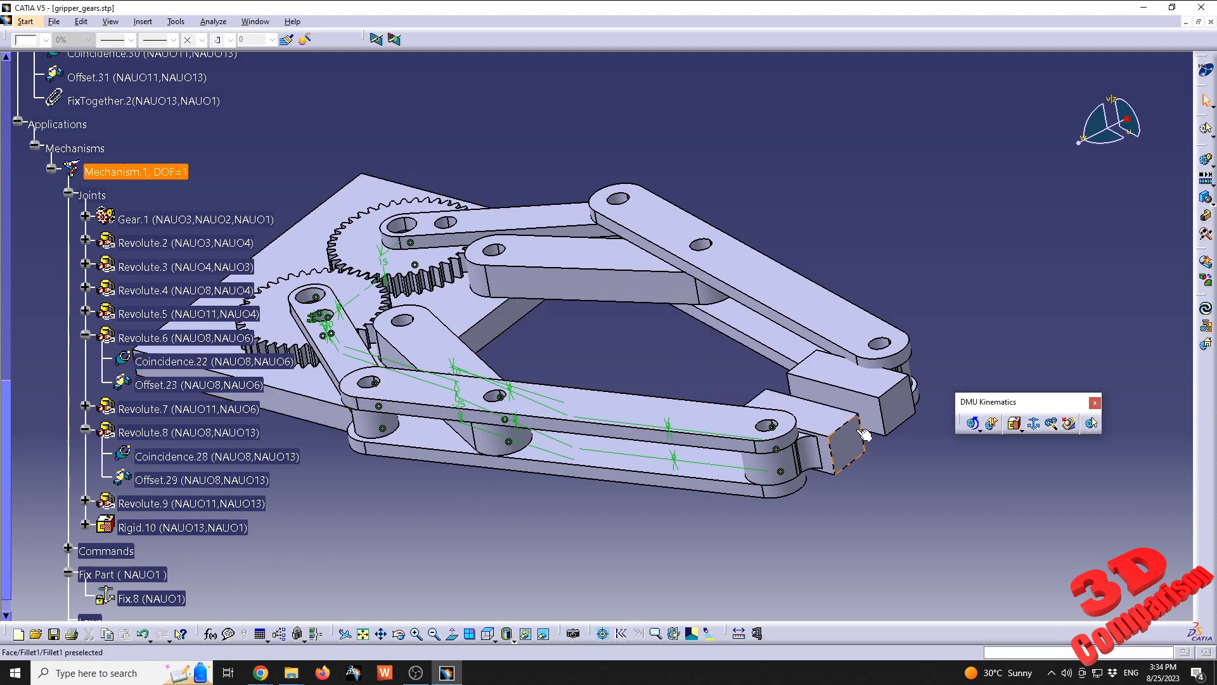
Delete the rigid joint between the NAUO13 jaw and the NAUO1 base plate.
{"action": "left_click", "coordinate": [200, 527]}
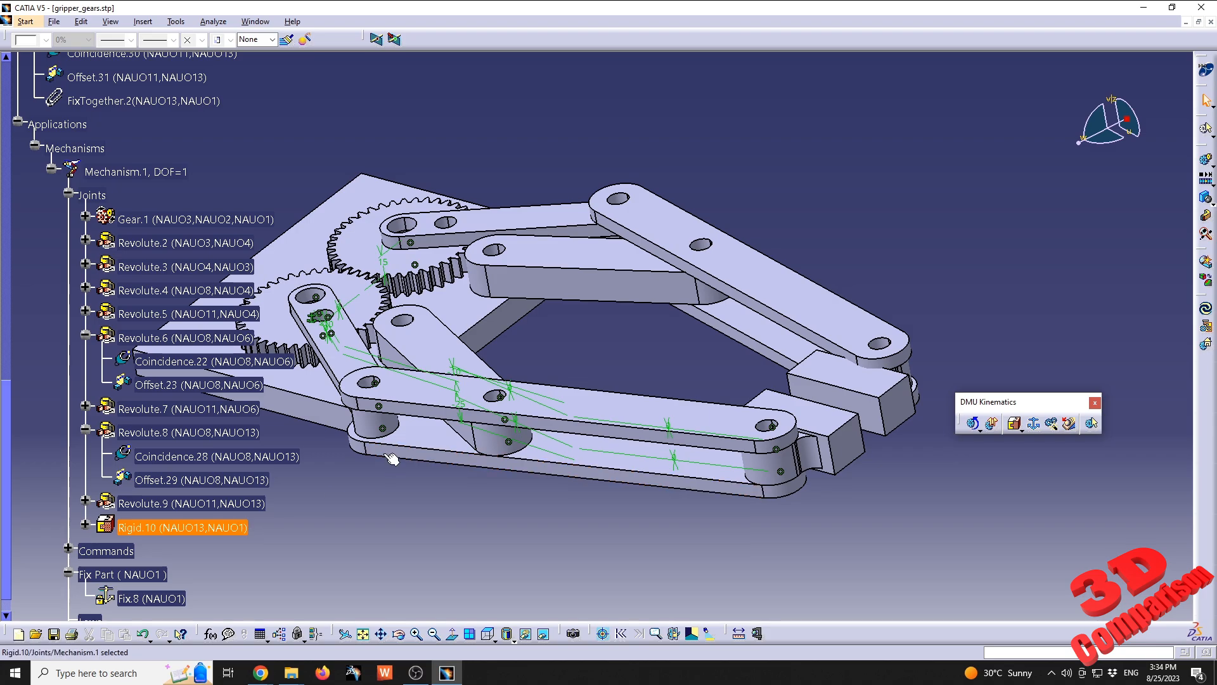
{"action": "key", "text": "Delete"}
{"action": "key", "text": "Return"}
Create an offset revolute joint of -25 mm between the NAUO6 link's base-end hole and the NAUO1 base plate.
{"action": "middle_click_drag", "start_coordinate": [392, 458], "coordinate": [557, 439]}
{"action": "scroll", "coordinate": [350, 381], "scroll_direction": "up", "scroll_amount": 2}
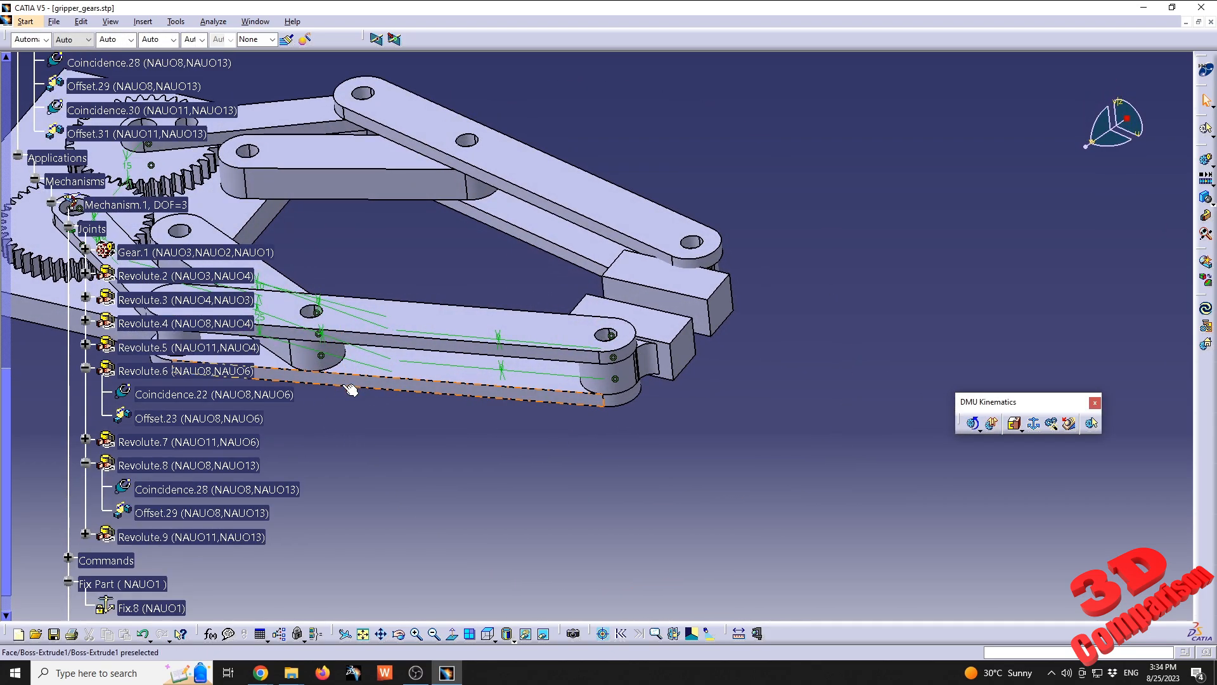
{"action": "middle_click_drag", "start_coordinate": [188, 451], "coordinate": [601, 418]}
{"action": "middle_click_drag", "start_coordinate": [328, 340], "coordinate": [616, 454]}
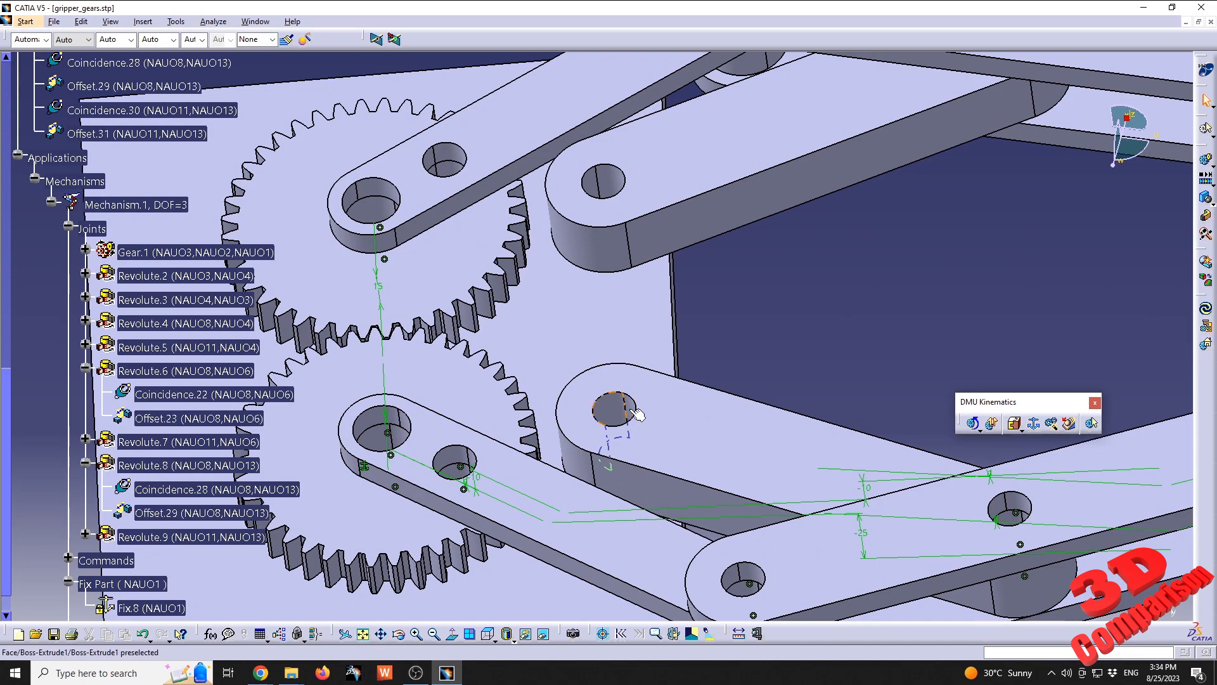
{"action": "left_click", "coordinate": [1022, 432]}
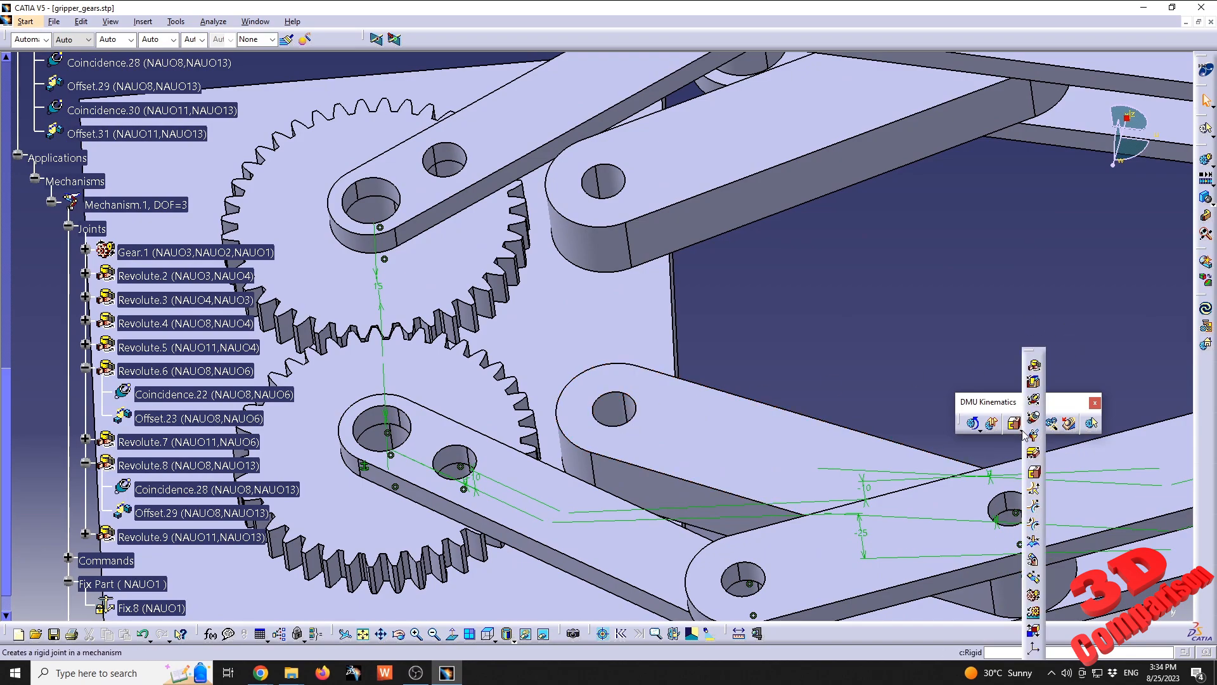
{"action": "left_click", "coordinate": [1034, 366]}
{"action": "middle_click_drag", "start_coordinate": [687, 399], "coordinate": [648, 354]}
{"action": "left_click", "coordinate": [642, 319]}
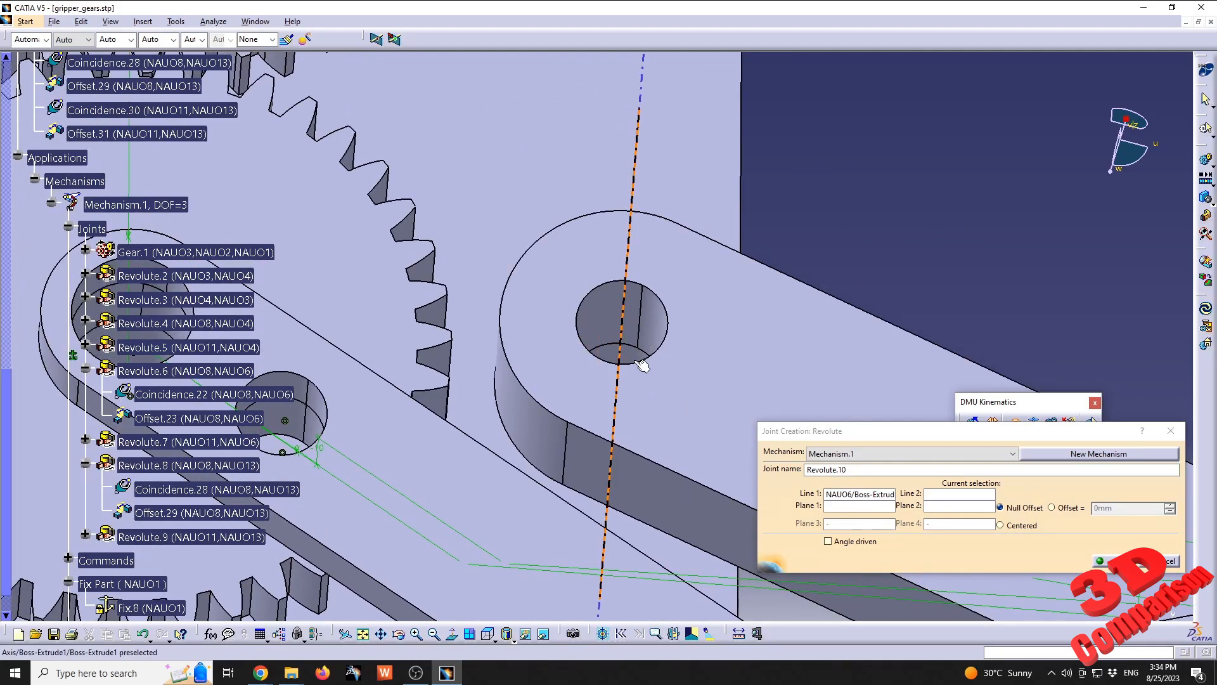
{"action": "left_click", "coordinate": [637, 353]}
{"action": "left_click", "coordinate": [735, 314]}
{"action": "left_click", "coordinate": [716, 201]}
{"action": "left_click", "coordinate": [1051, 507]}
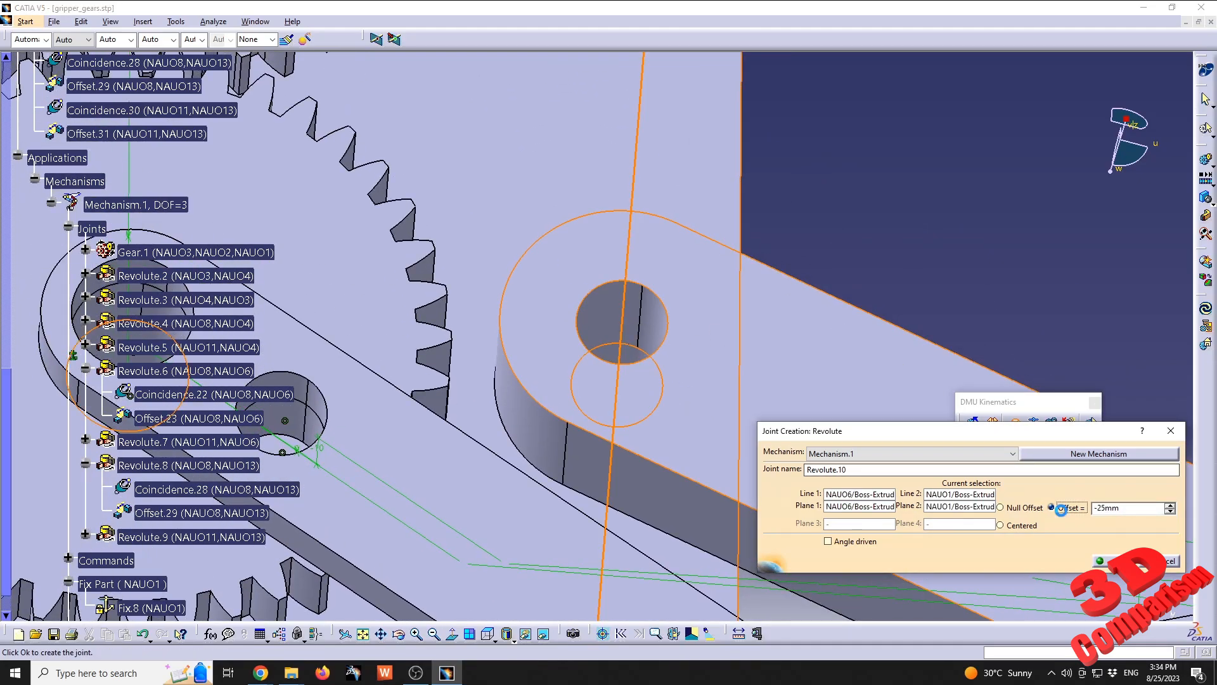
{"action": "left_click", "coordinate": [1105, 560]}
Create a rigid joint between the NAUO8 link and the NAUO13 jaw, and dismiss the information message.
{"action": "middle_click_drag", "start_coordinate": [834, 315], "coordinate": [490, 419]}
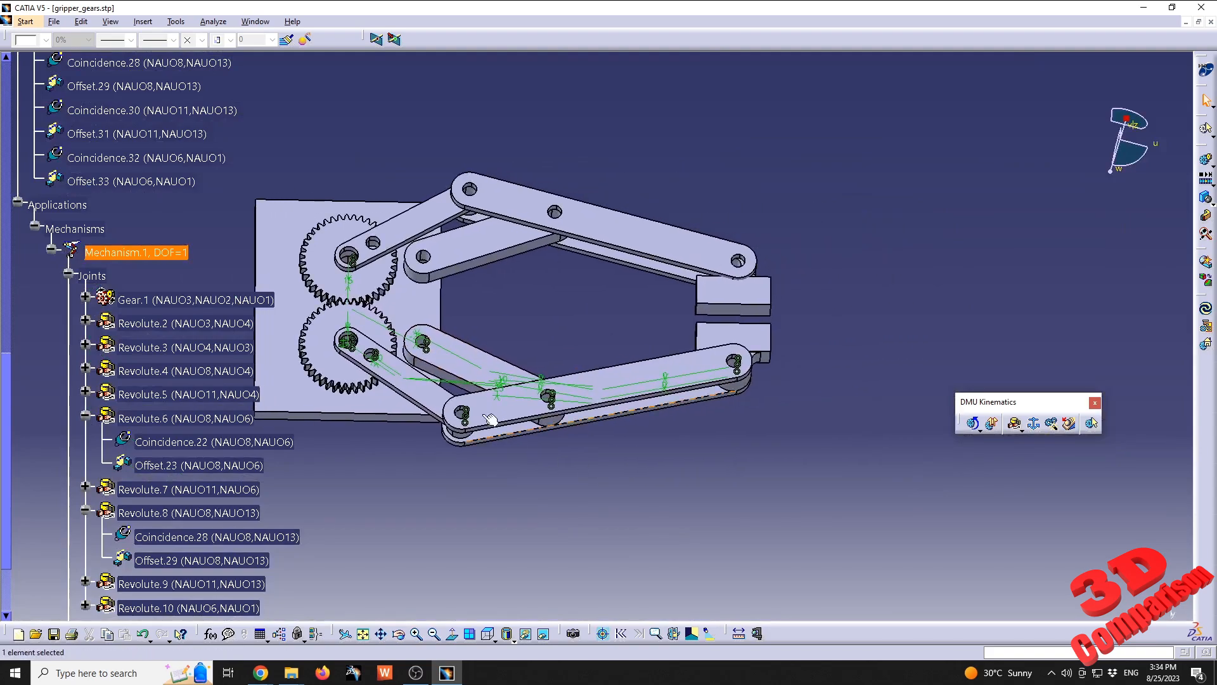
{"action": "mouse_move", "coordinate": [646, 442]}
{"action": "middle_mouse_down"}
{"action": "mouse_move", "coordinate": [564, 453]}
{"action": "mouse_move", "coordinate": [558, 355]}
{"action": "mouse_move", "coordinate": [498, 355]}
{"action": "mouse_move", "coordinate": [644, 437]}
{"action": "middle_mouse_up"}
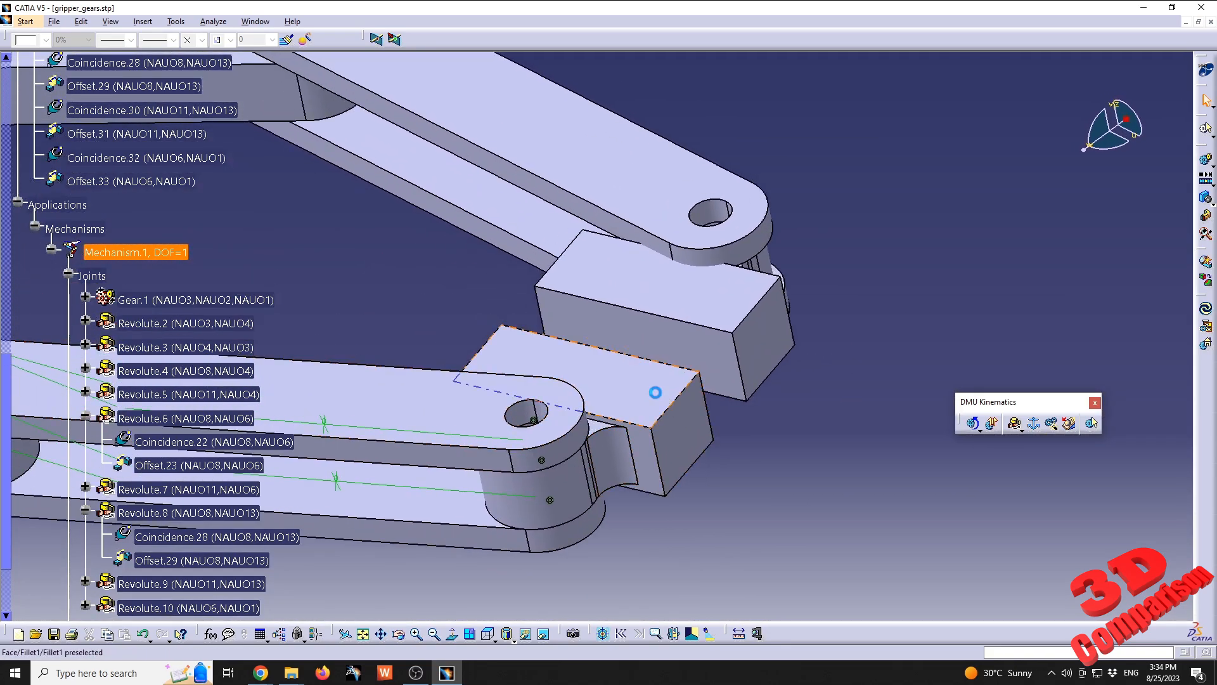
{"action": "left_click", "coordinate": [642, 426]}
{"action": "left_click", "coordinate": [777, 499]}
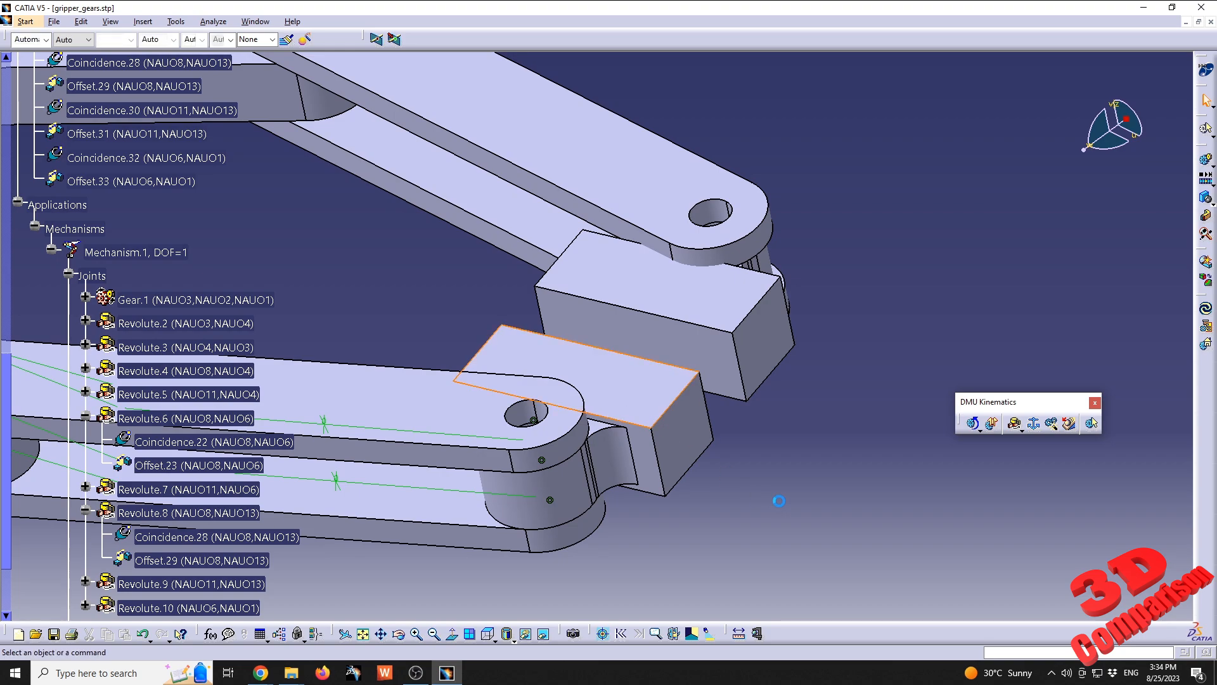
{"action": "left_click", "coordinate": [1022, 430]}
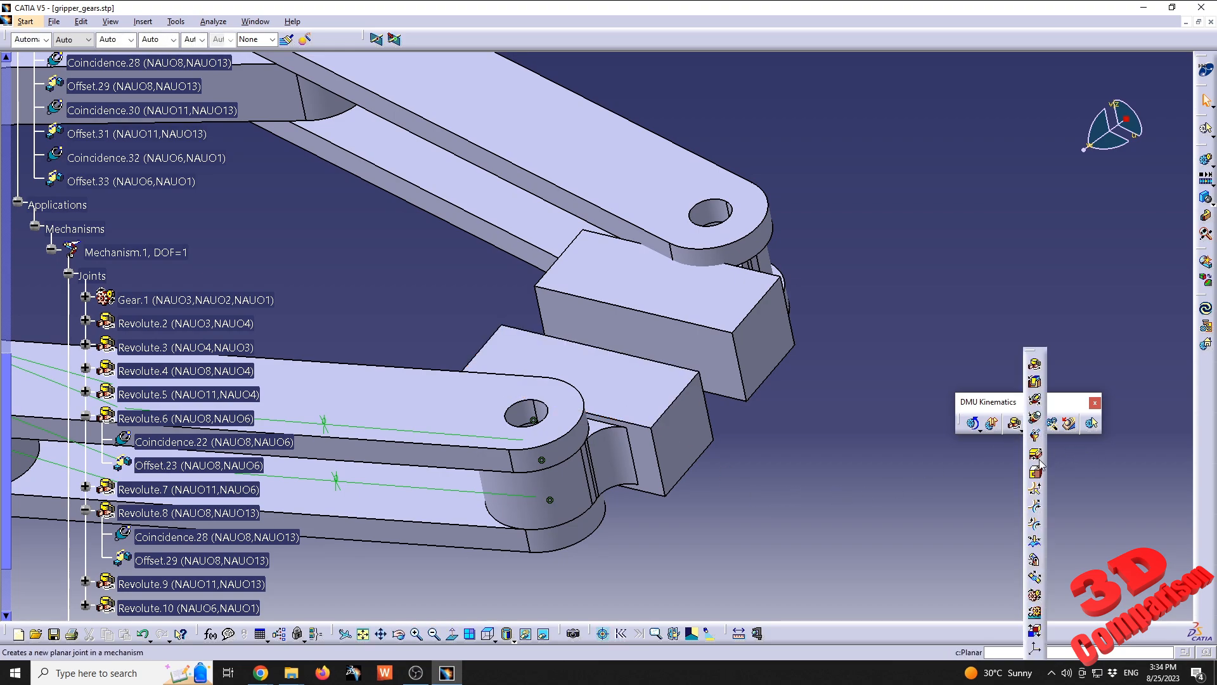
{"action": "left_click", "coordinate": [1035, 470]}
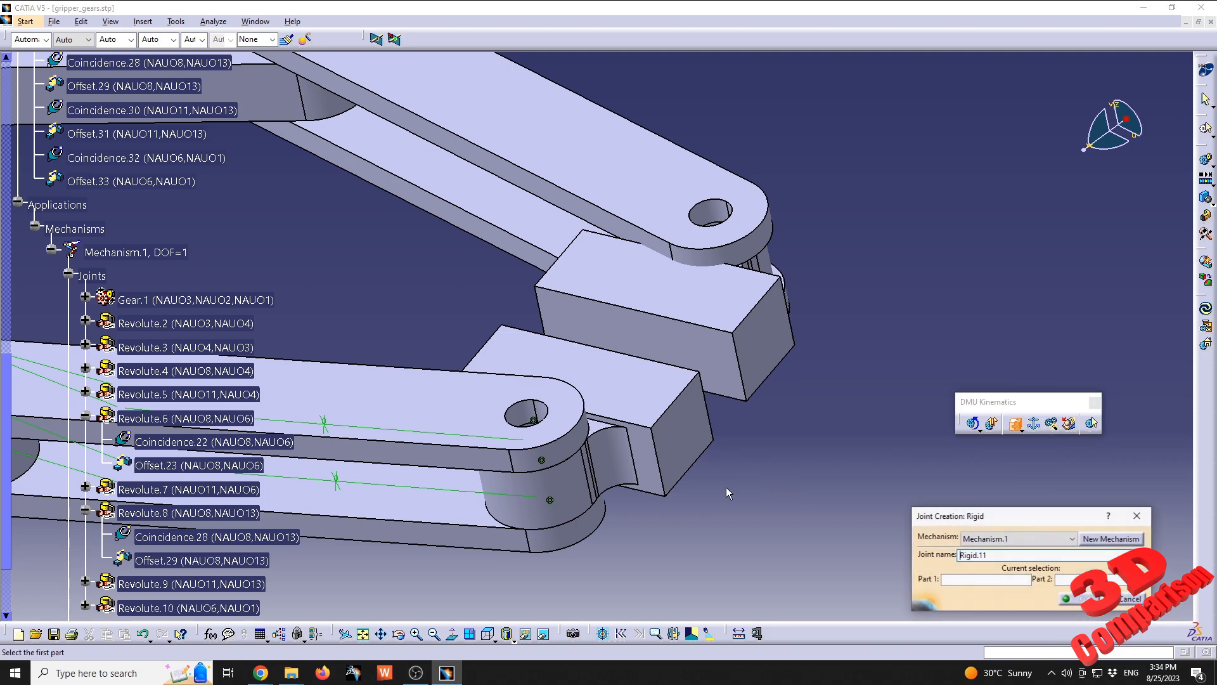
{"action": "left_click", "coordinate": [87, 514]}
{"action": "left_click", "coordinate": [633, 406]}
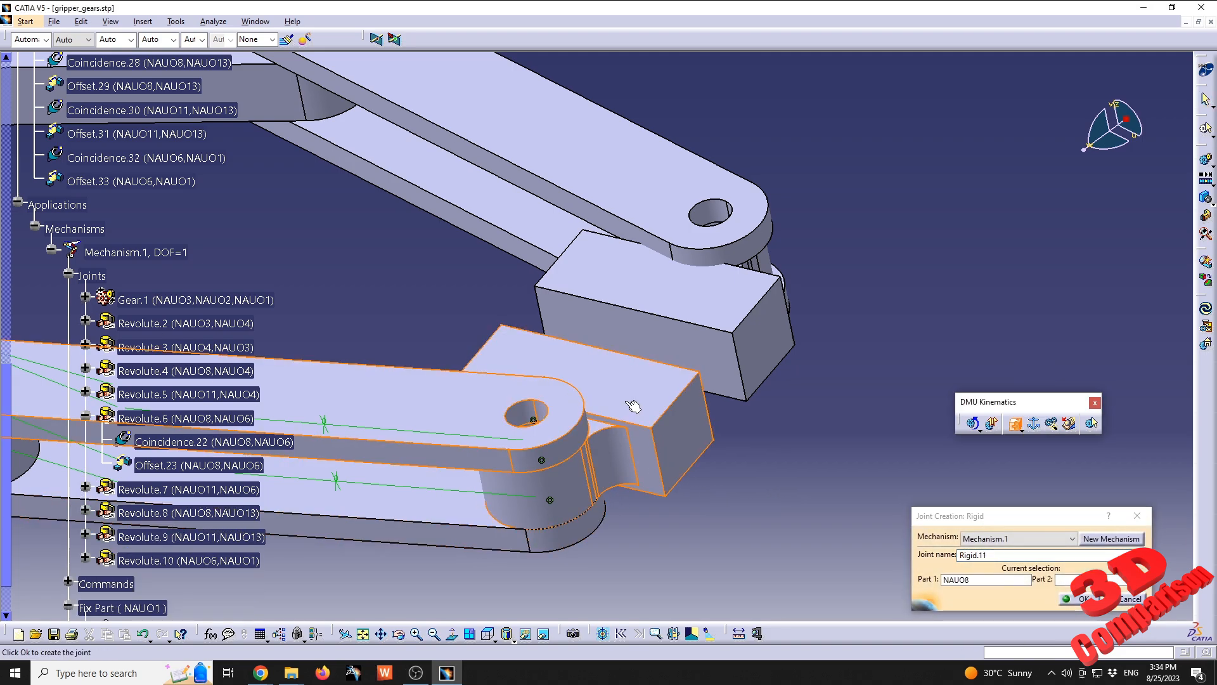
{"action": "left_click", "coordinate": [1076, 598]}
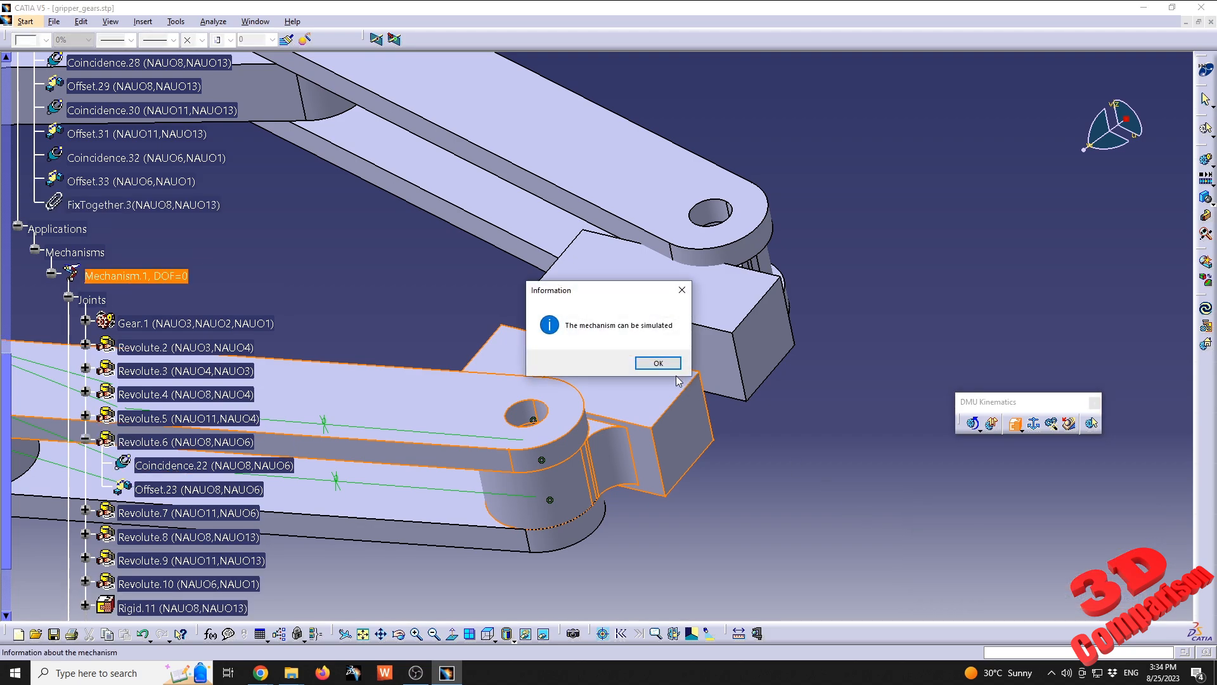
{"action": "left_click_drag", "start_coordinate": [590, 293], "coordinate": [879, 428]}
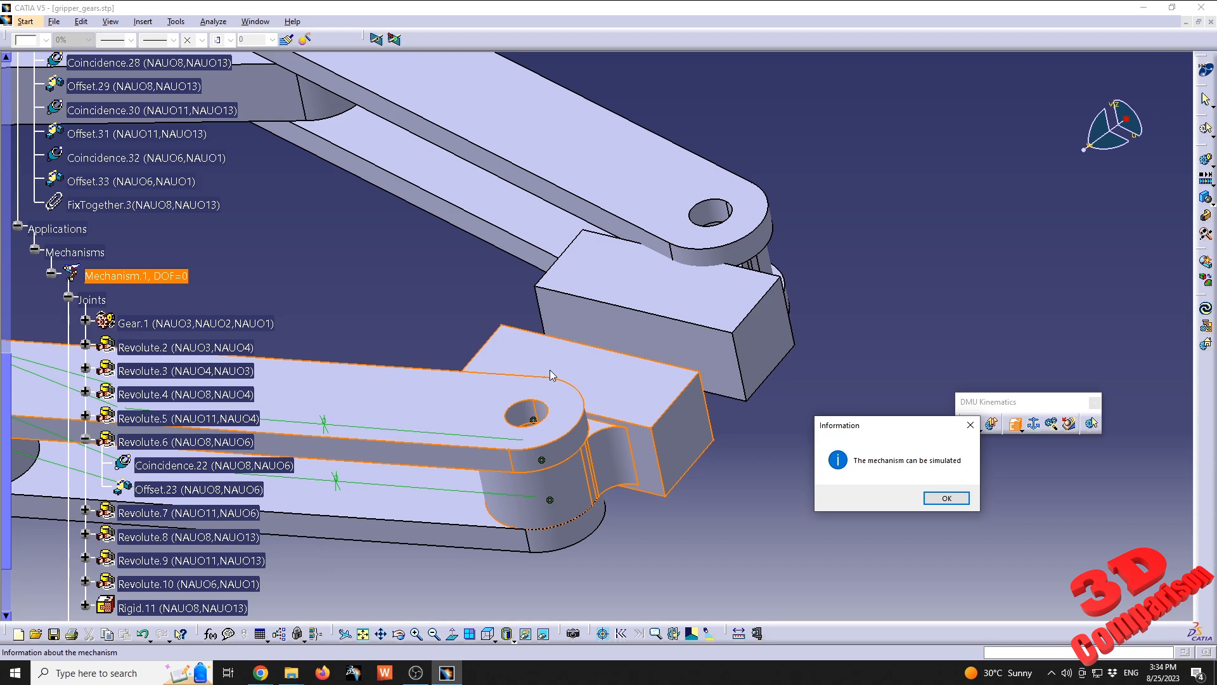
{"action": "left_click_drag", "start_coordinate": [909, 431], "coordinate": [930, 93]}
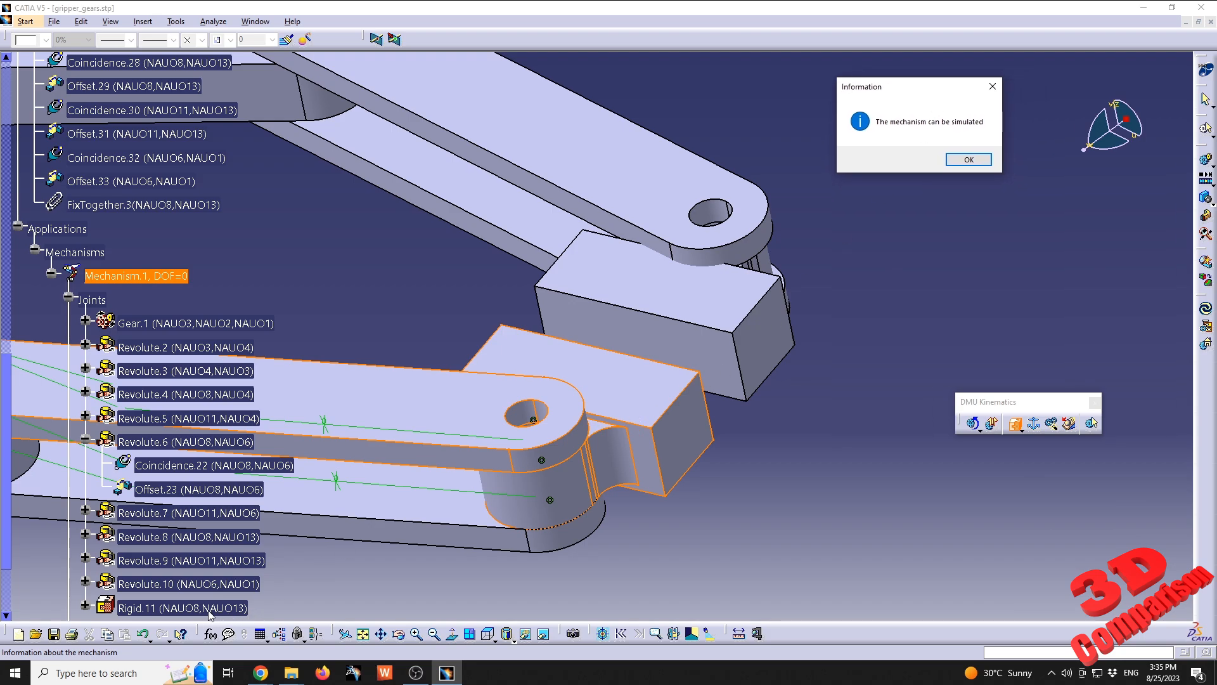
{"action": "left_click", "coordinate": [979, 165]}
Start a simulation of Mechanism.1, set Command.1 to -80, and insert two frames at that position.
{"action": "middle_click_drag", "start_coordinate": [488, 301], "coordinate": [614, 359]}
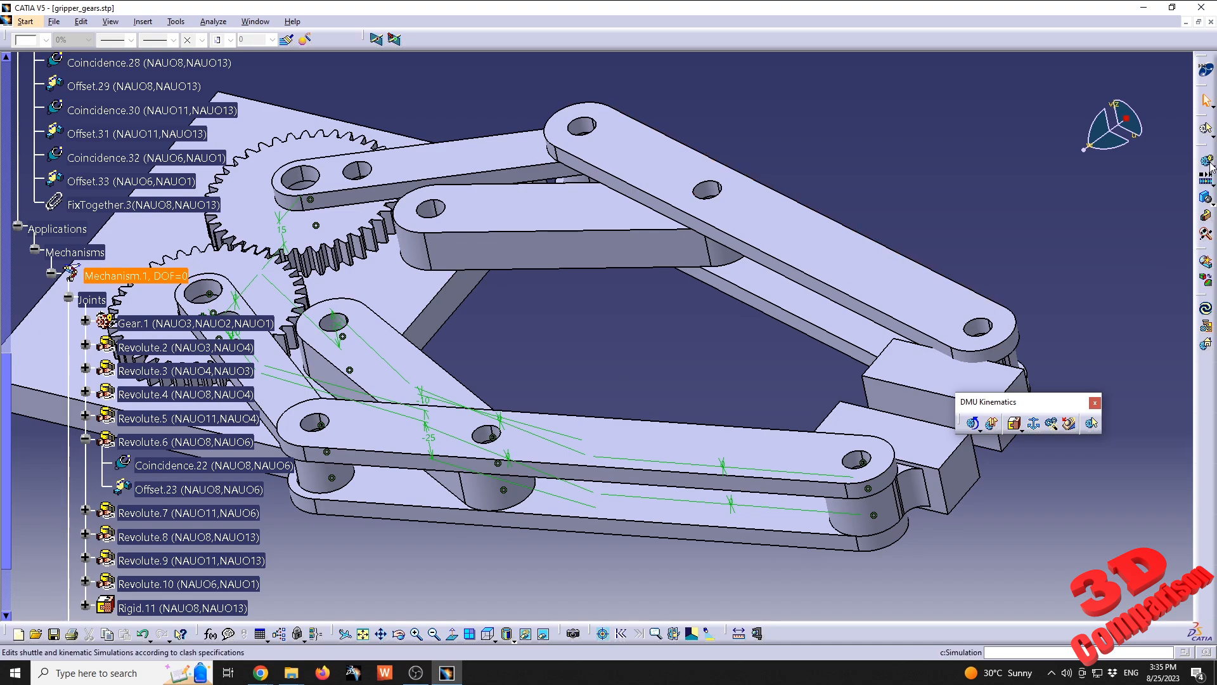
{"action": "left_click", "coordinate": [972, 423]}
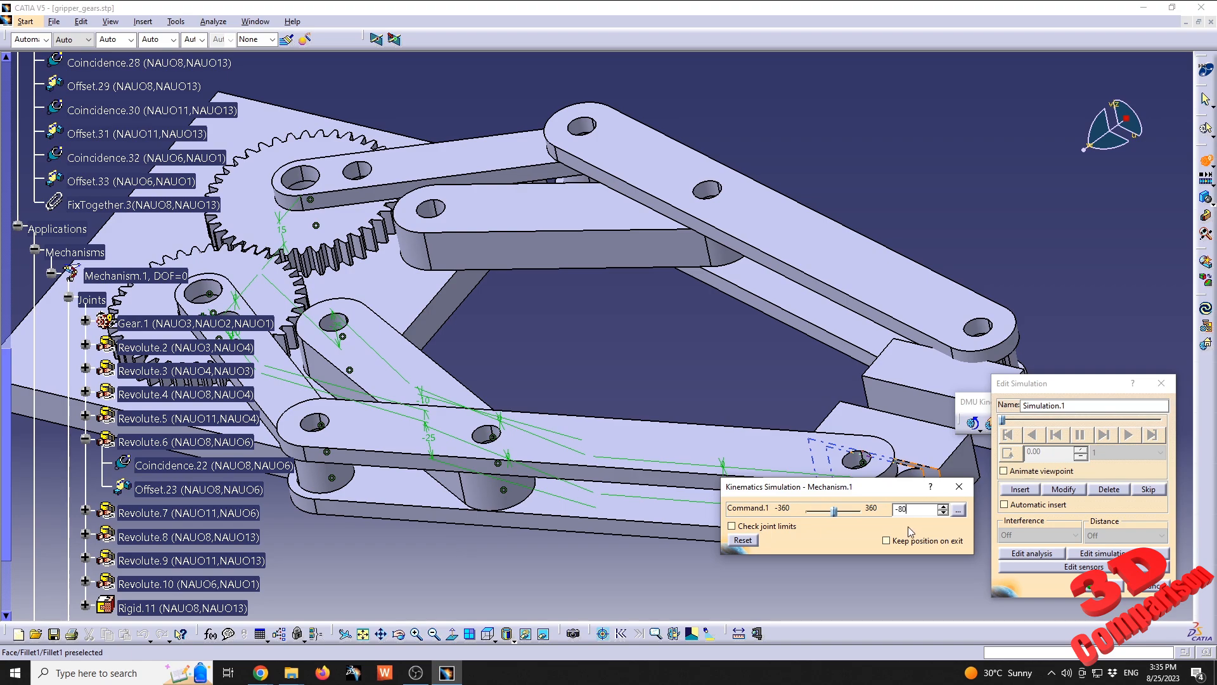
{"action": "key", "text": "Return"}
{"action": "left_click", "coordinate": [1025, 494]}
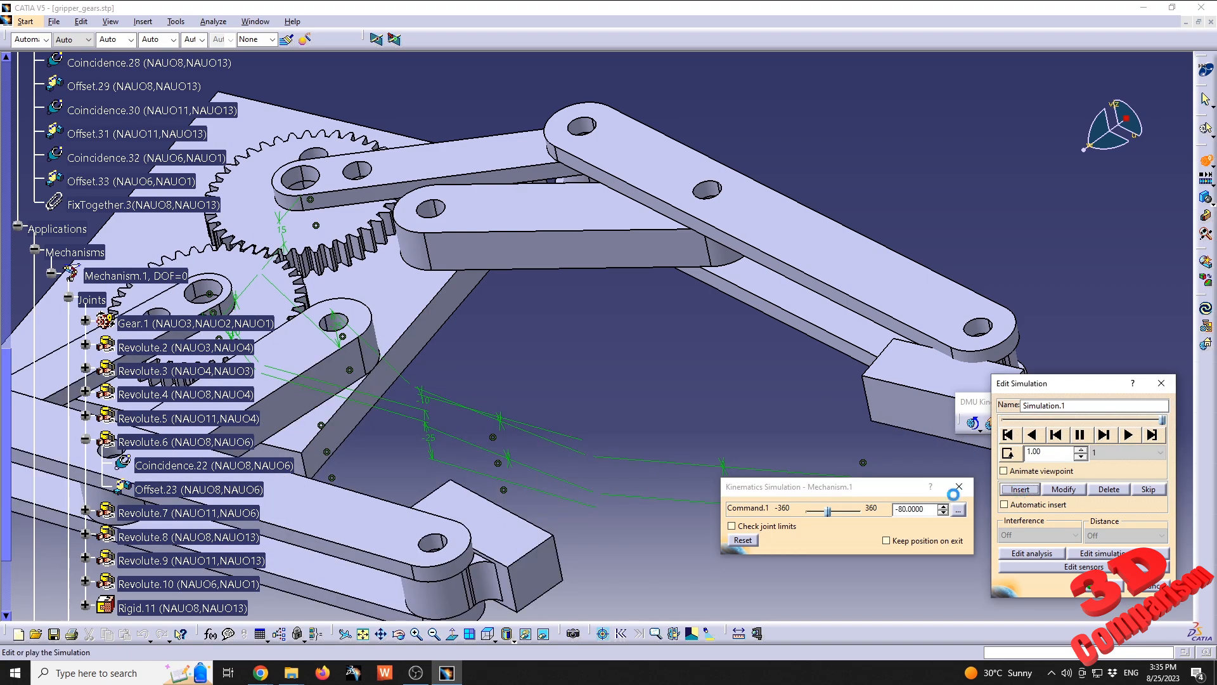
{"action": "middle_click_drag", "start_coordinate": [479, 400], "coordinate": [624, 473]}
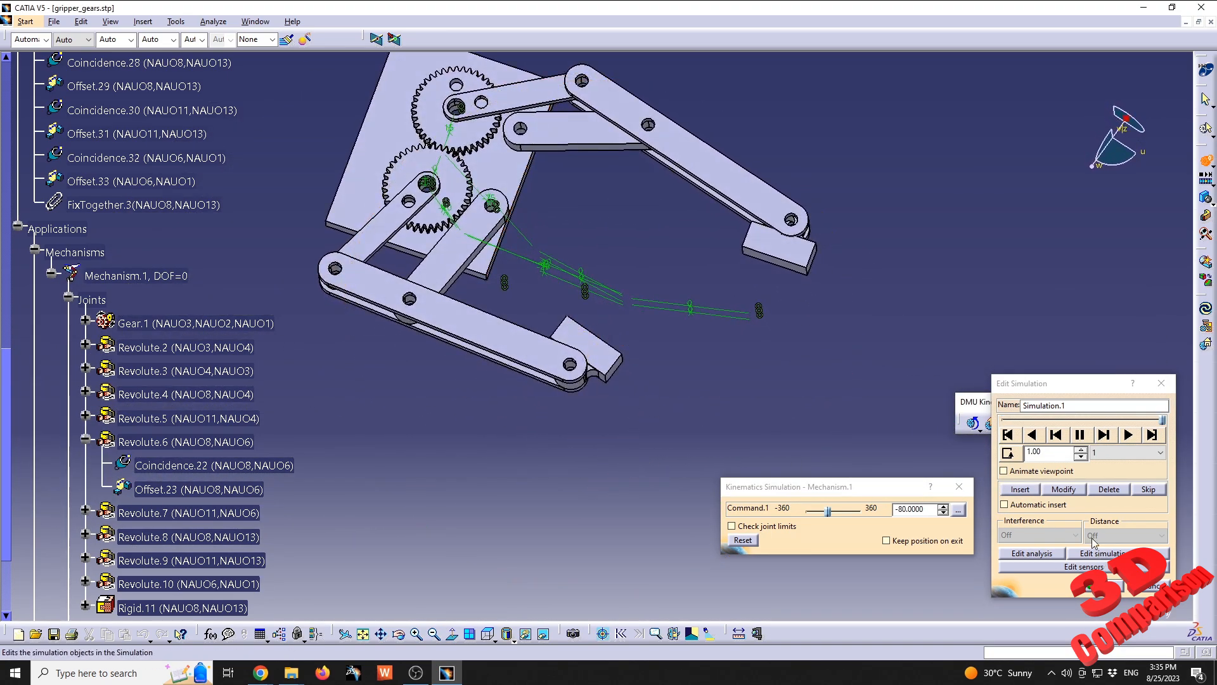
{"action": "left_click", "coordinate": [1016, 490]}
Rewind the simulation, play it in a loop with an interpolation step of 0.02, and accept it.
{"action": "left_click", "coordinate": [1008, 435]}
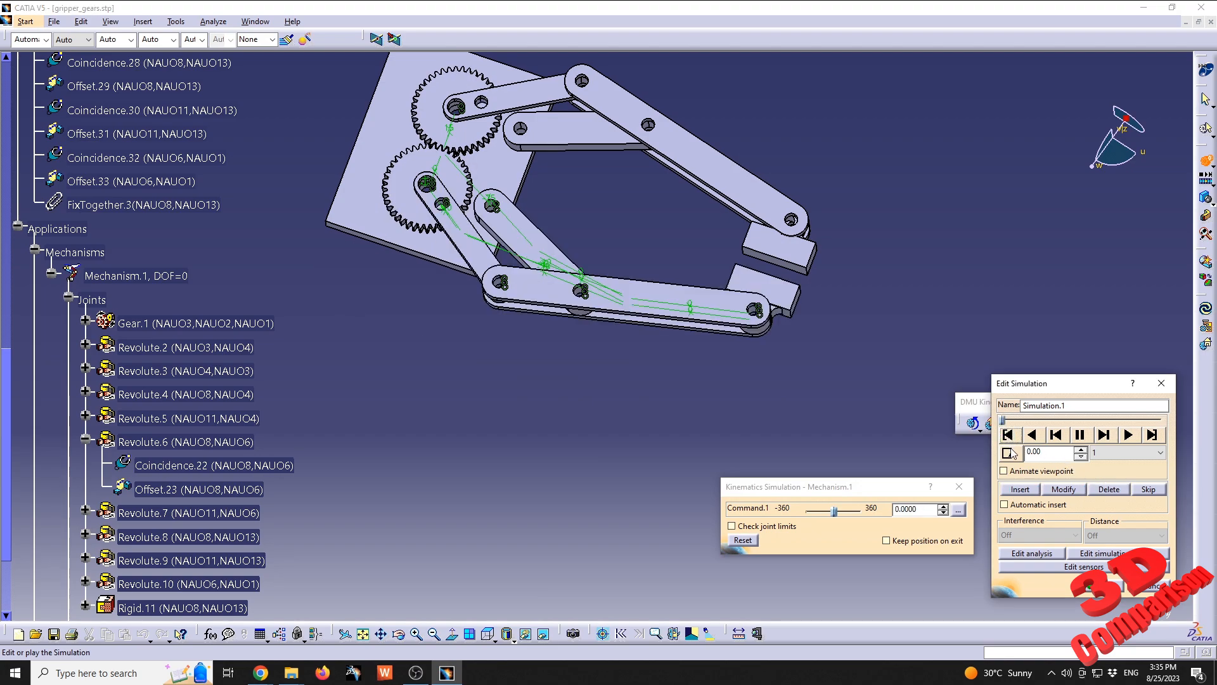
{"action": "left_click", "coordinate": [1160, 452]}
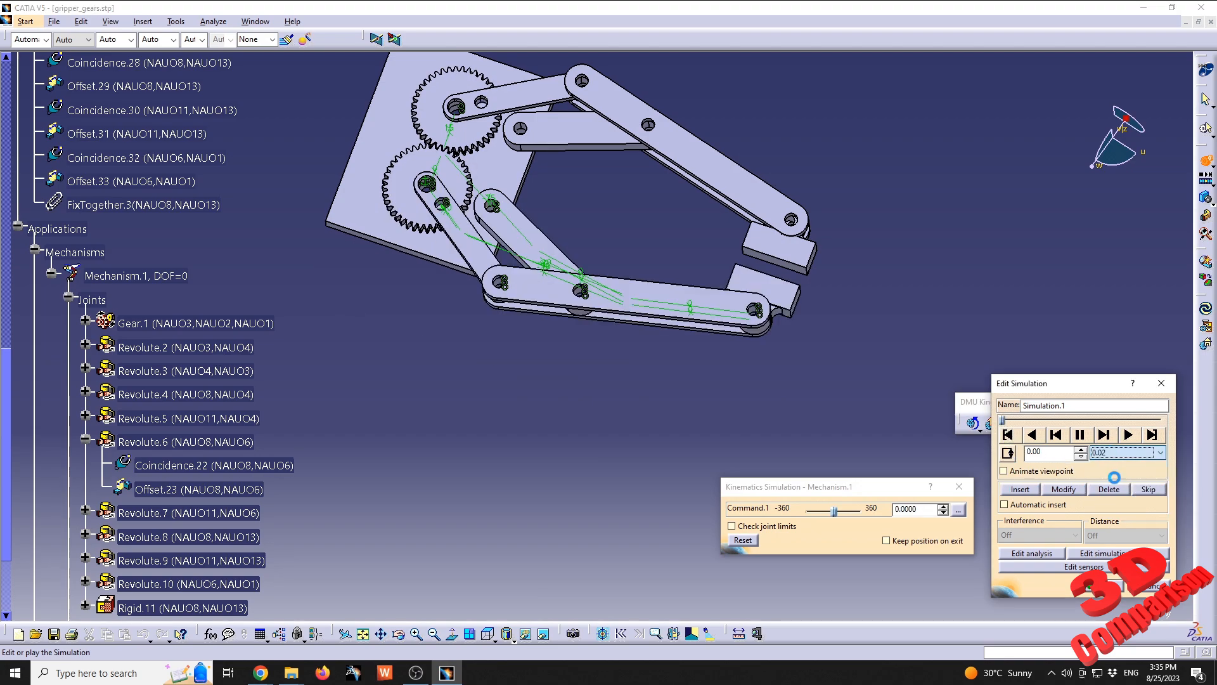
{"action": "left_click", "coordinate": [1115, 515]}
{"action": "left_click", "coordinate": [1128, 435]}
{"action": "left_click_drag", "start_coordinate": [1083, 383], "coordinate": [1028, 145]}
{"action": "middle_click_drag", "start_coordinate": [679, 250], "coordinate": [869, 418]}
{"action": "middle_click_drag", "start_coordinate": [720, 368], "coordinate": [679, 271]}
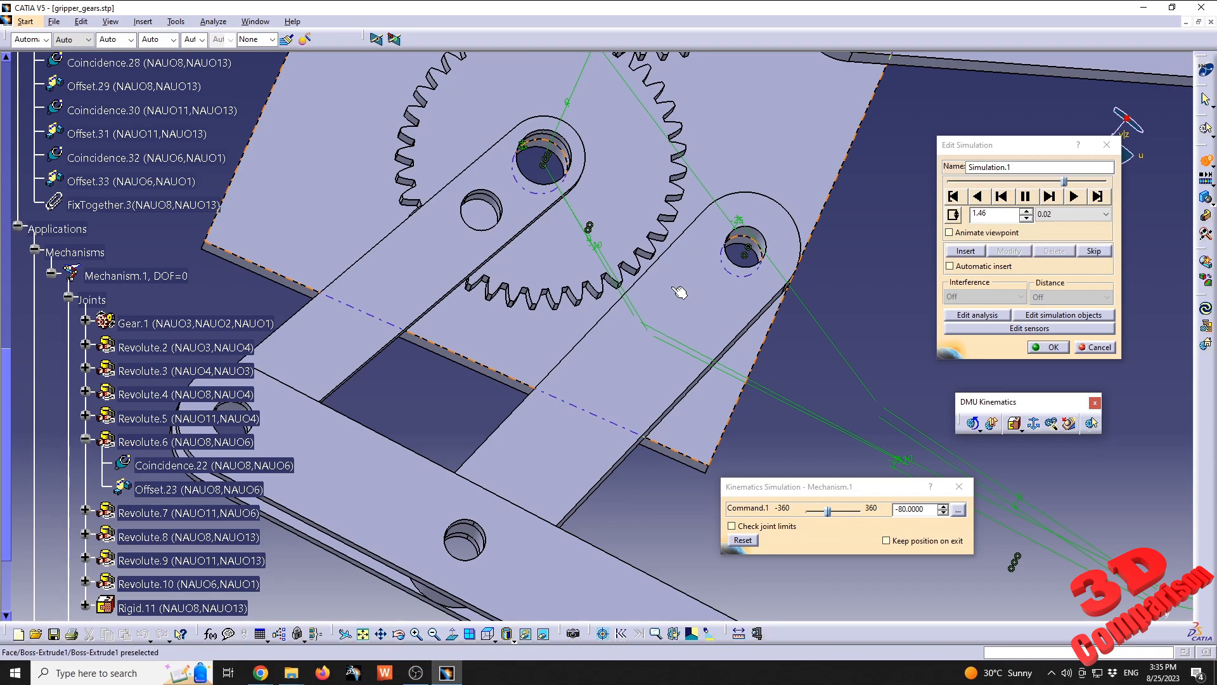
{"action": "middle_click_drag", "start_coordinate": [678, 292], "coordinate": [584, 274]}
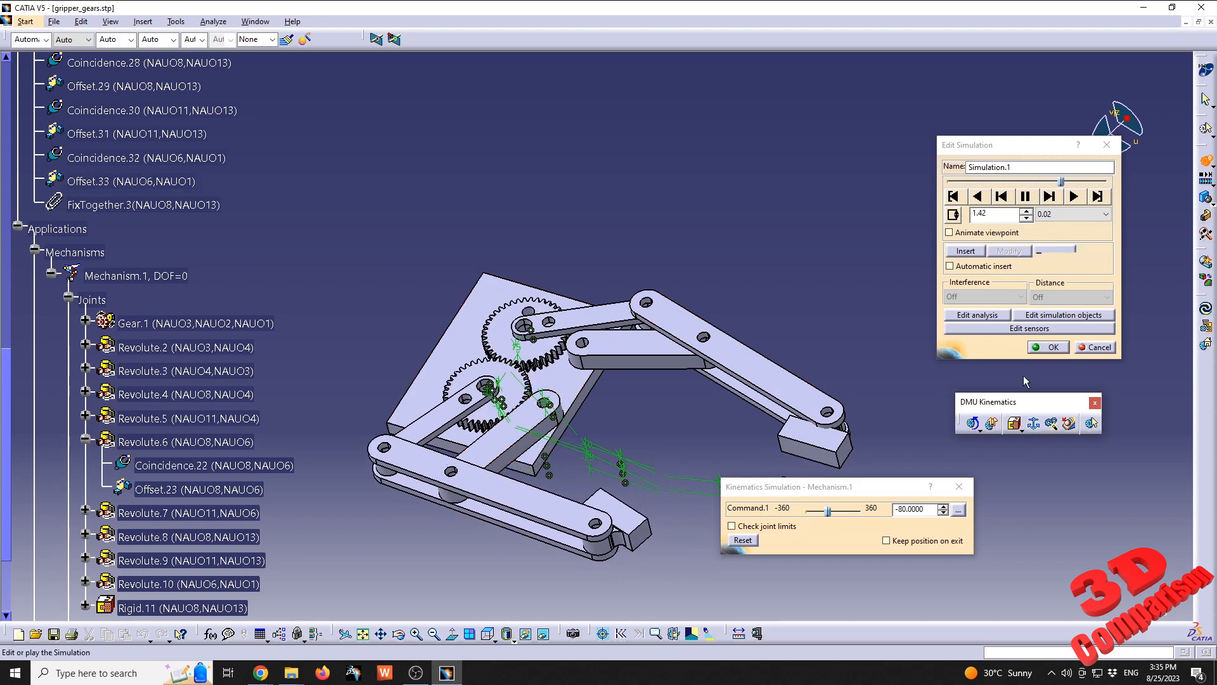
{"action": "left_click", "coordinate": [1048, 346]}
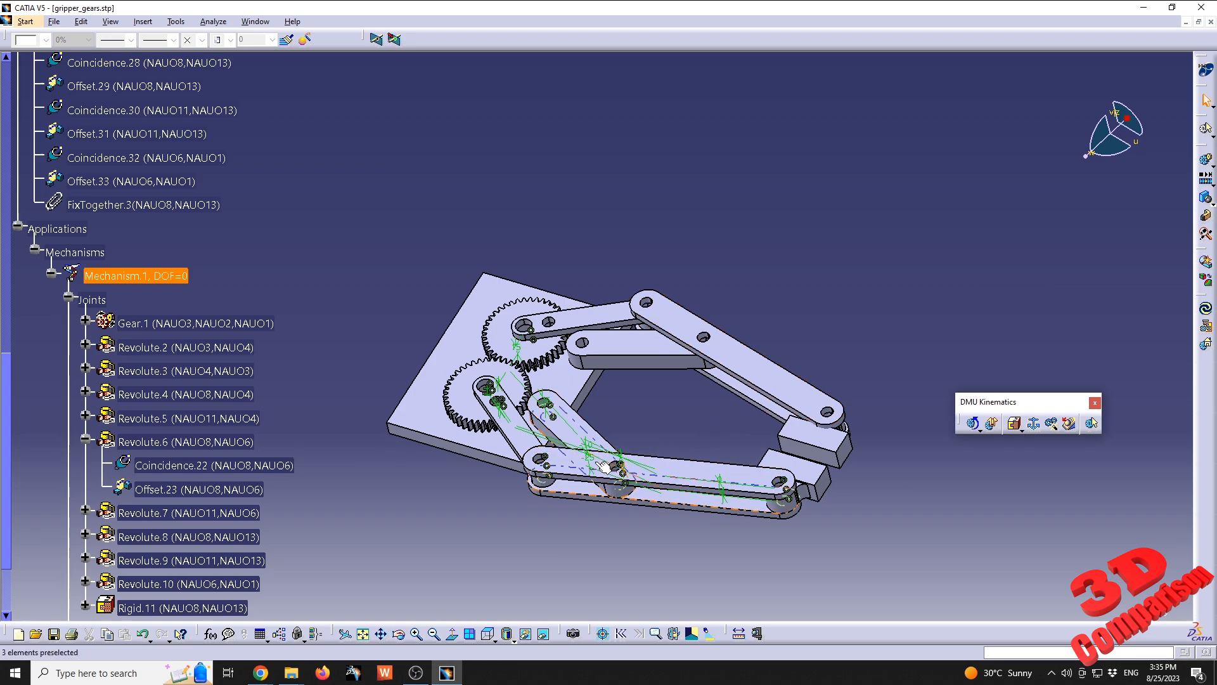
Create an offset revolute joint between the NAUO5 arm and the NAUO2 gear on the axis of their large holes.
{"action": "middle_click_drag", "start_coordinate": [498, 488], "coordinate": [600, 331]}
{"action": "left_click", "coordinate": [1016, 424]}
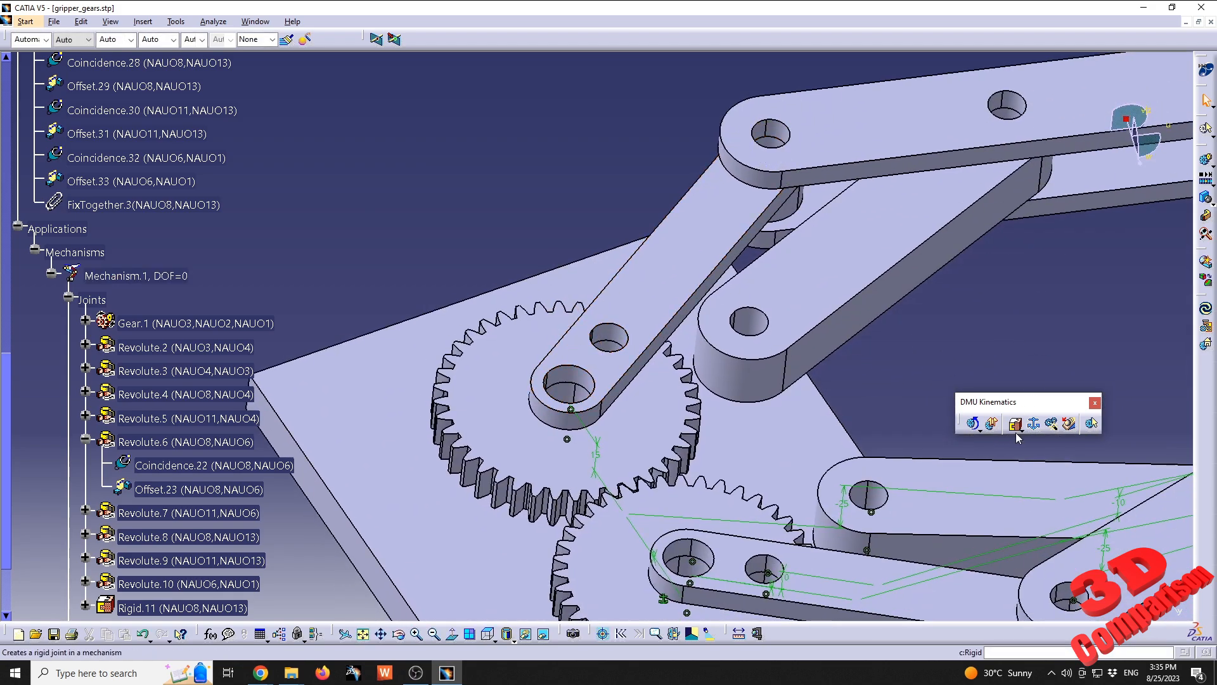
{"action": "left_click", "coordinate": [1021, 433]}
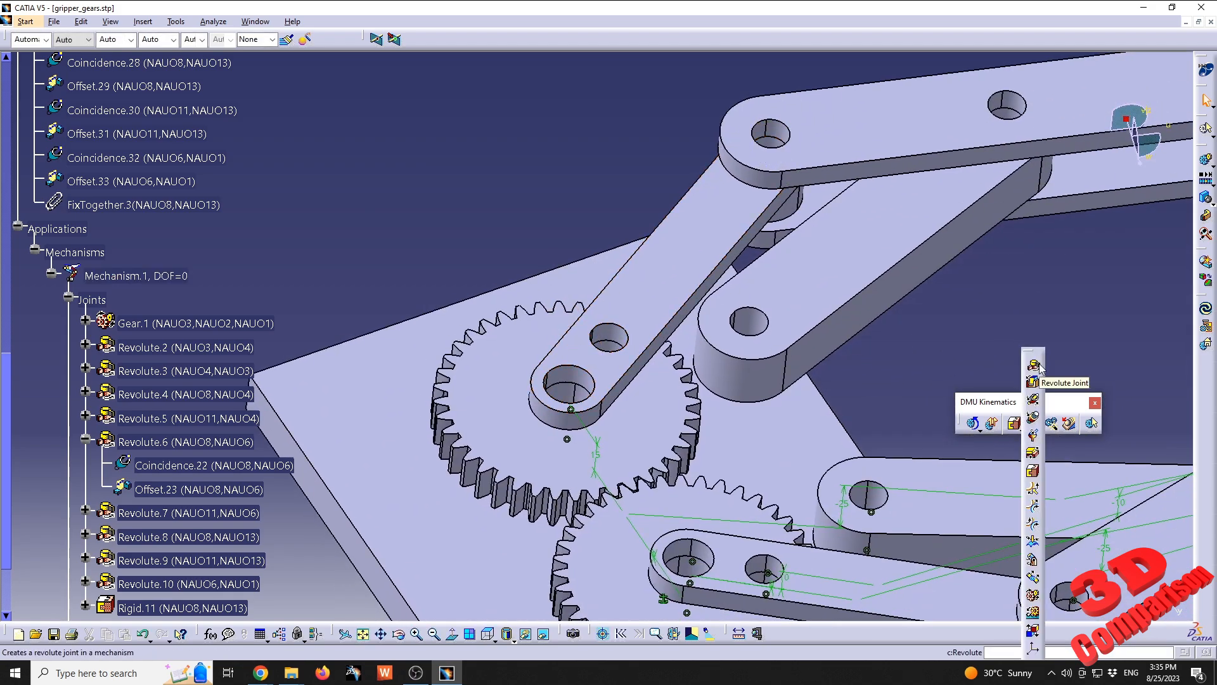
{"action": "mouse_move", "coordinate": [653, 370]}
{"action": "middle_mouse_down"}
{"action": "mouse_move", "coordinate": [651, 342]}
{"action": "mouse_move", "coordinate": [628, 406]}
{"action": "mouse_move", "coordinate": [634, 363]}
{"action": "middle_mouse_up"}
{"action": "left_click", "coordinate": [661, 393]}
{"action": "left_click", "coordinate": [641, 433]}
{"action": "left_click", "coordinate": [711, 364]}
{"action": "left_click", "coordinate": [441, 356]}
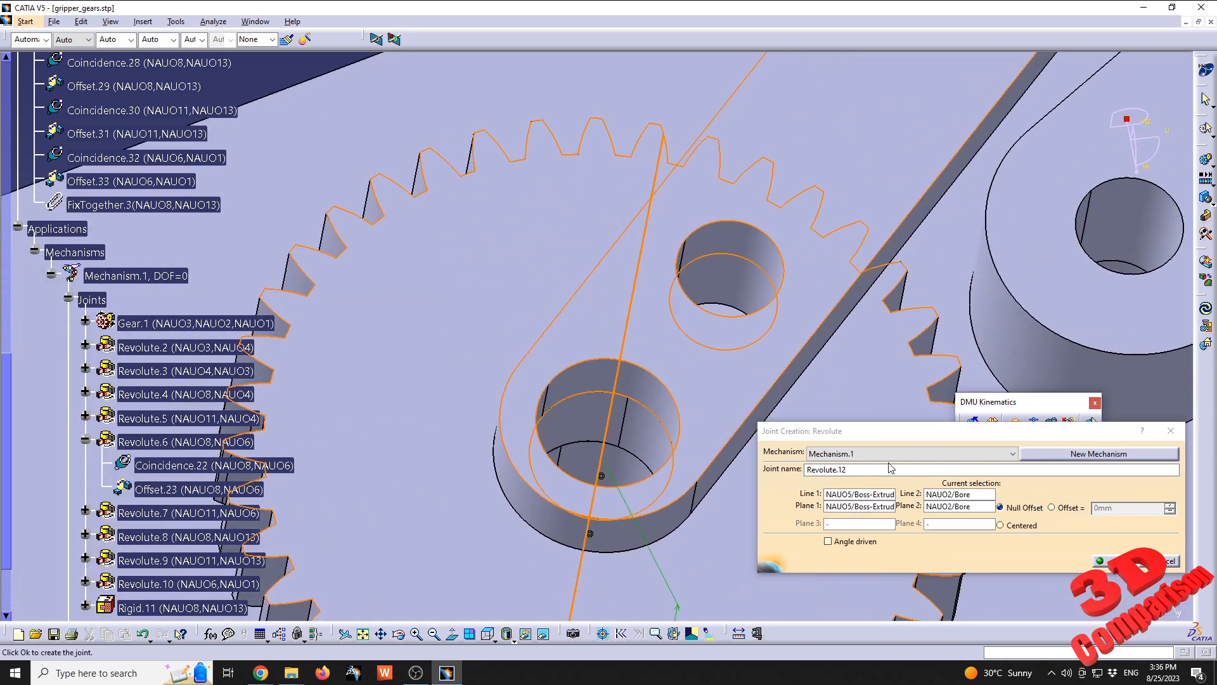
{"action": "left_click", "coordinate": [1072, 508]}
{"action": "left_click", "coordinate": [1116, 560]}
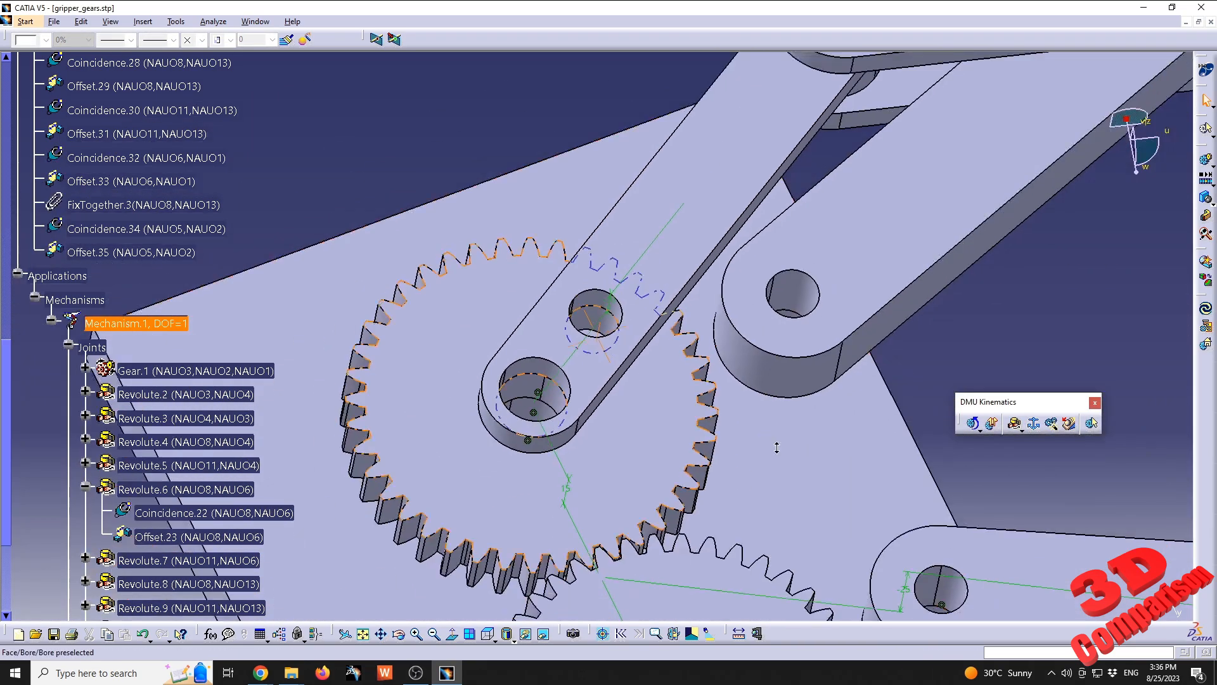
Create a second revolute joint between the NAUO5 arm and the NAUO2 gear through their smaller hole.
{"action": "left_click", "coordinate": [1014, 422]}
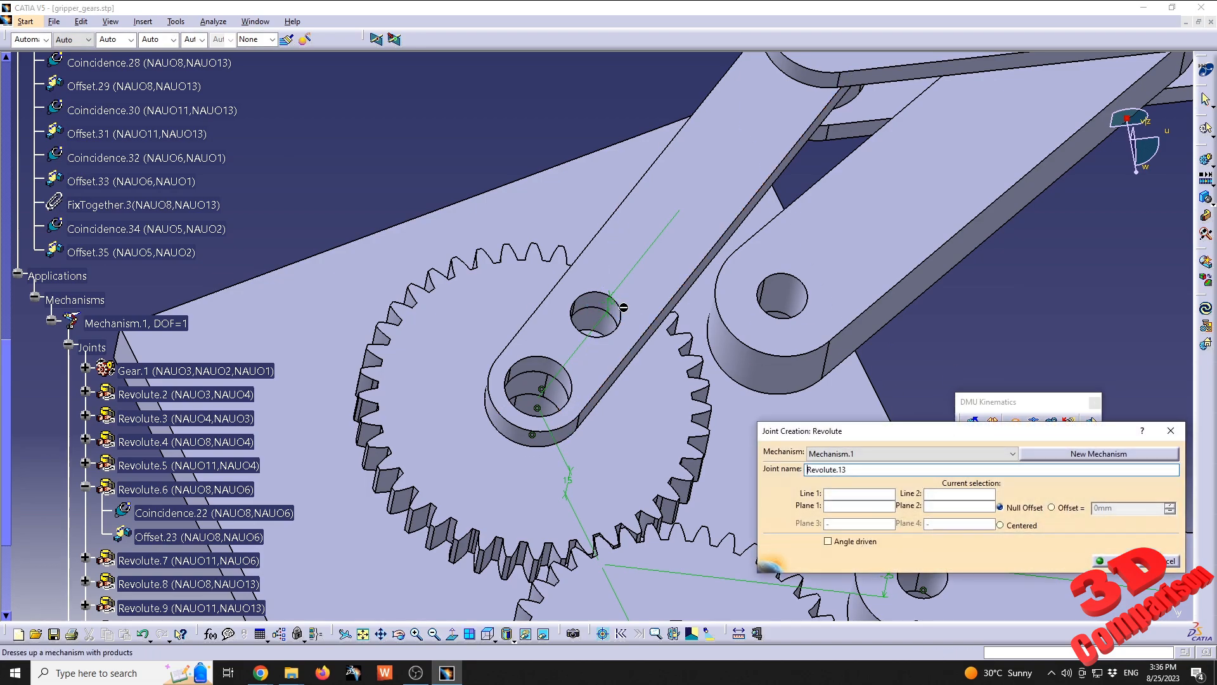
{"action": "middle_click_drag", "start_coordinate": [624, 306], "coordinate": [619, 264]}
{"action": "left_click", "coordinate": [592, 304]}
{"action": "left_click", "coordinate": [593, 309]}
{"action": "left_click", "coordinate": [723, 223]}
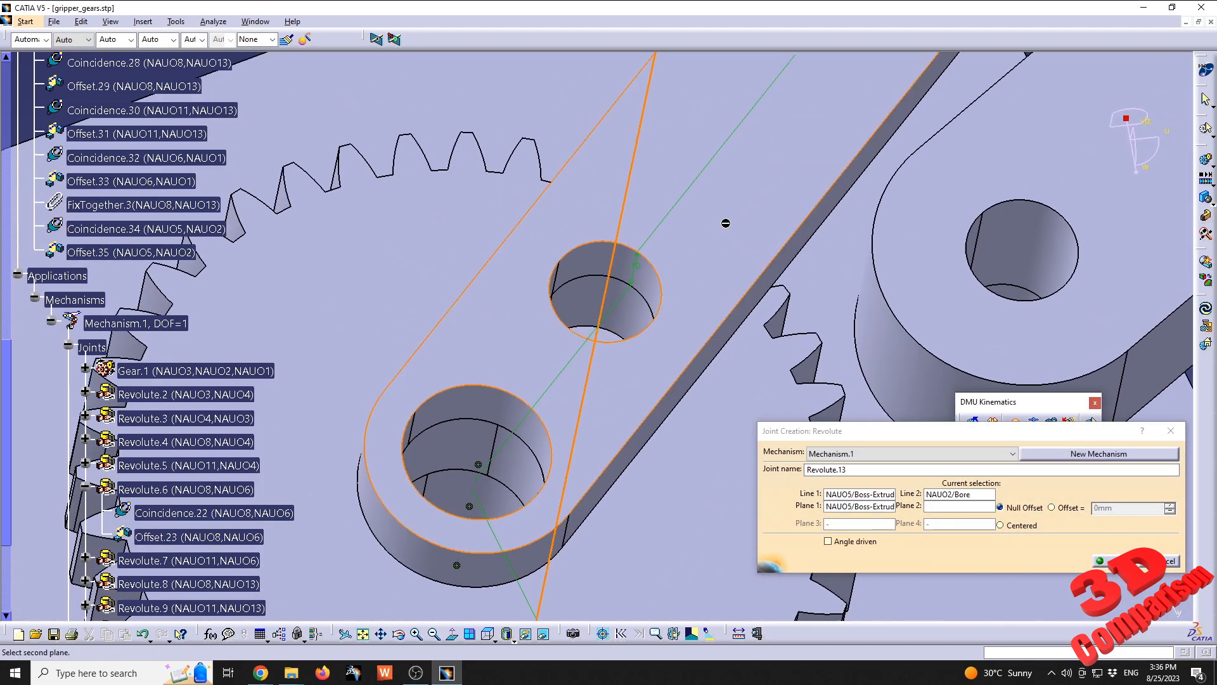
{"action": "left_click", "coordinate": [739, 380]}
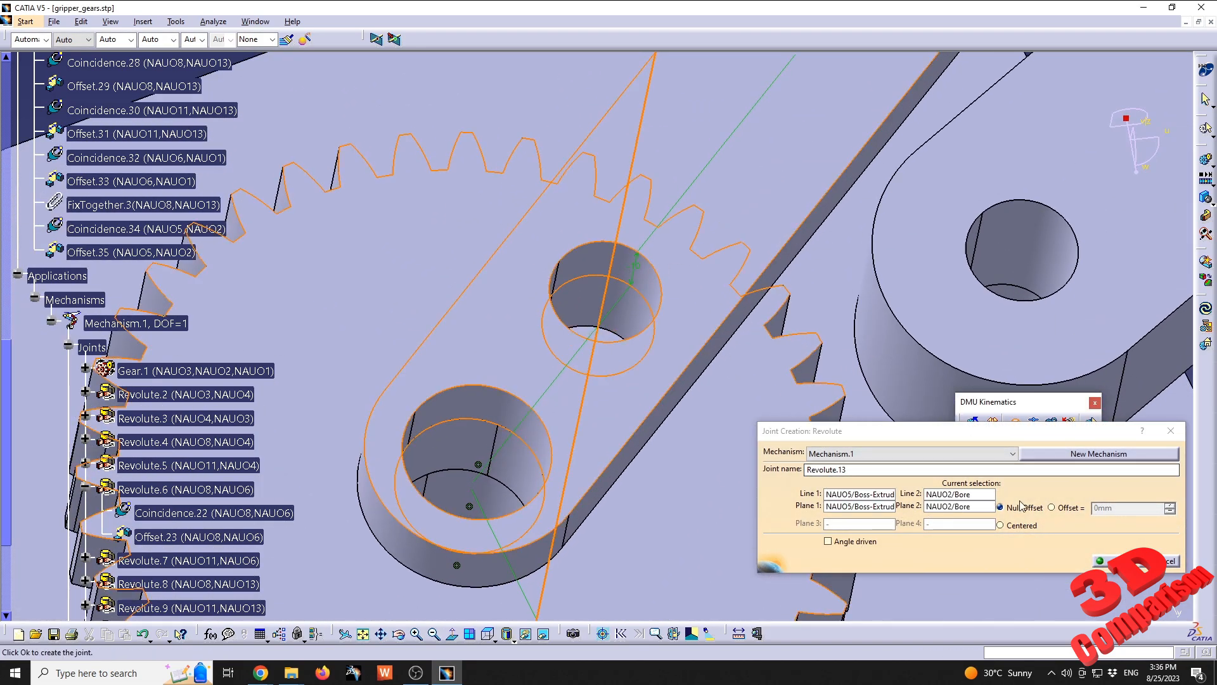
{"action": "left_click", "coordinate": [1104, 556]}
Create a revolute joint between the NAUO7 link's base-end hole and the NAUO1 base plate, matching their axes and faces.
{"action": "left_click", "coordinate": [653, 360]}
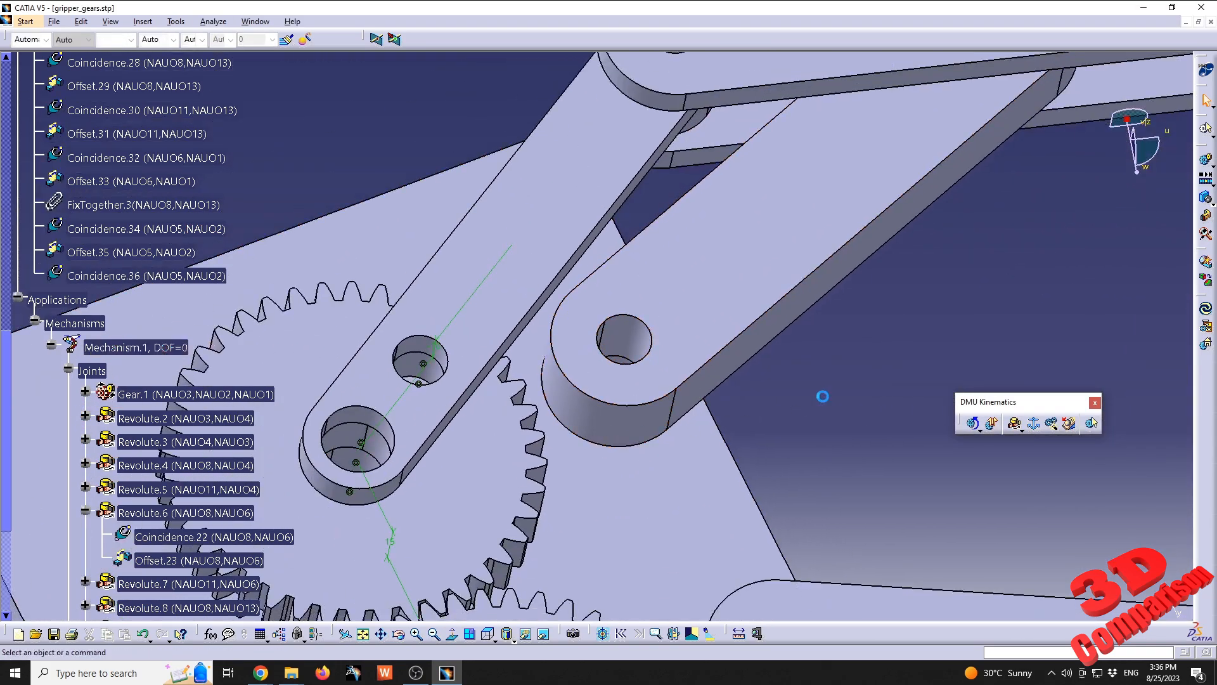
{"action": "left_click", "coordinate": [1016, 423]}
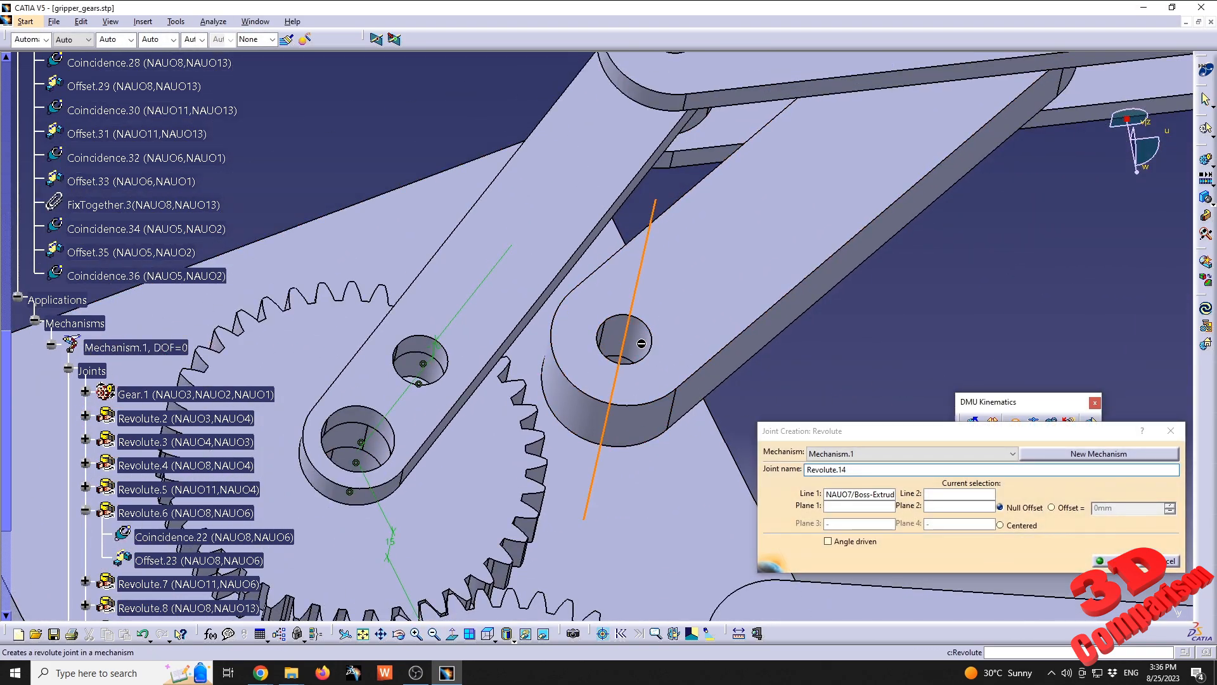
{"action": "left_click", "coordinate": [618, 335]}
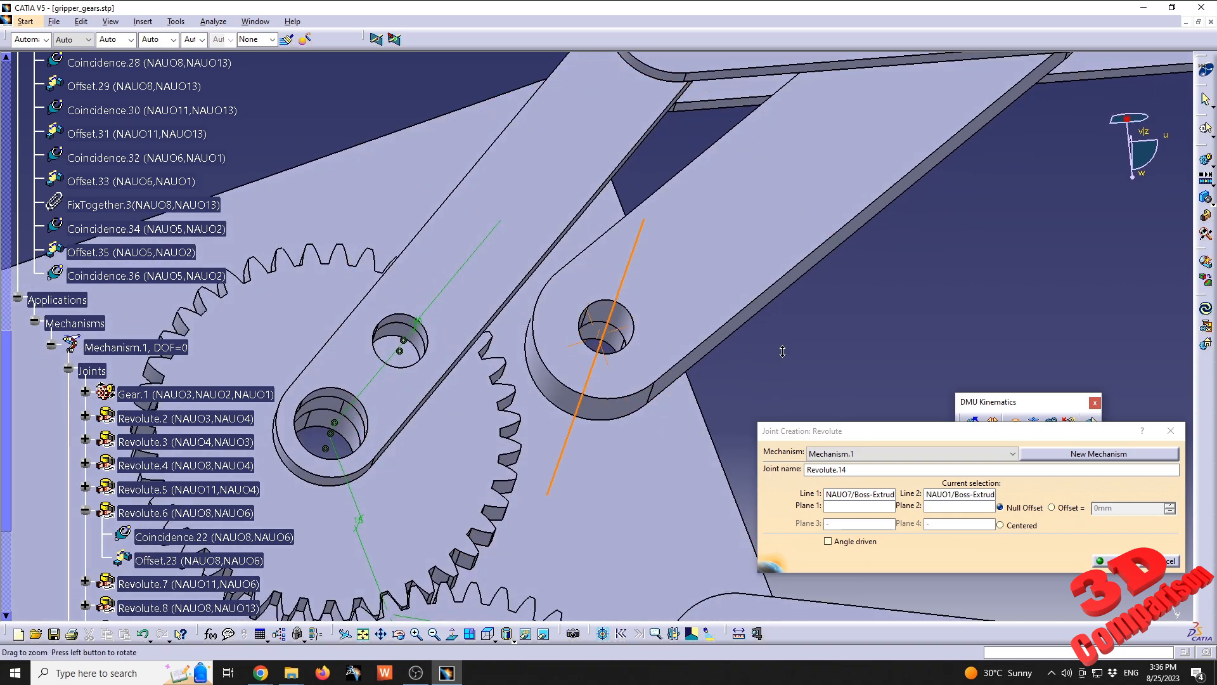
{"action": "middle_click_drag", "start_coordinate": [782, 351], "coordinate": [784, 469]}
{"action": "middle_click_drag", "start_coordinate": [623, 345], "coordinate": [506, 184]}
{"action": "middle_click_drag", "start_coordinate": [539, 380], "coordinate": [550, 228]}
{"action": "left_click", "coordinate": [602, 406]}
{"action": "middle_click_drag", "start_coordinate": [545, 173], "coordinate": [558, 551]}
{"action": "middle_click_drag", "start_coordinate": [558, 552], "coordinate": [560, 493]}
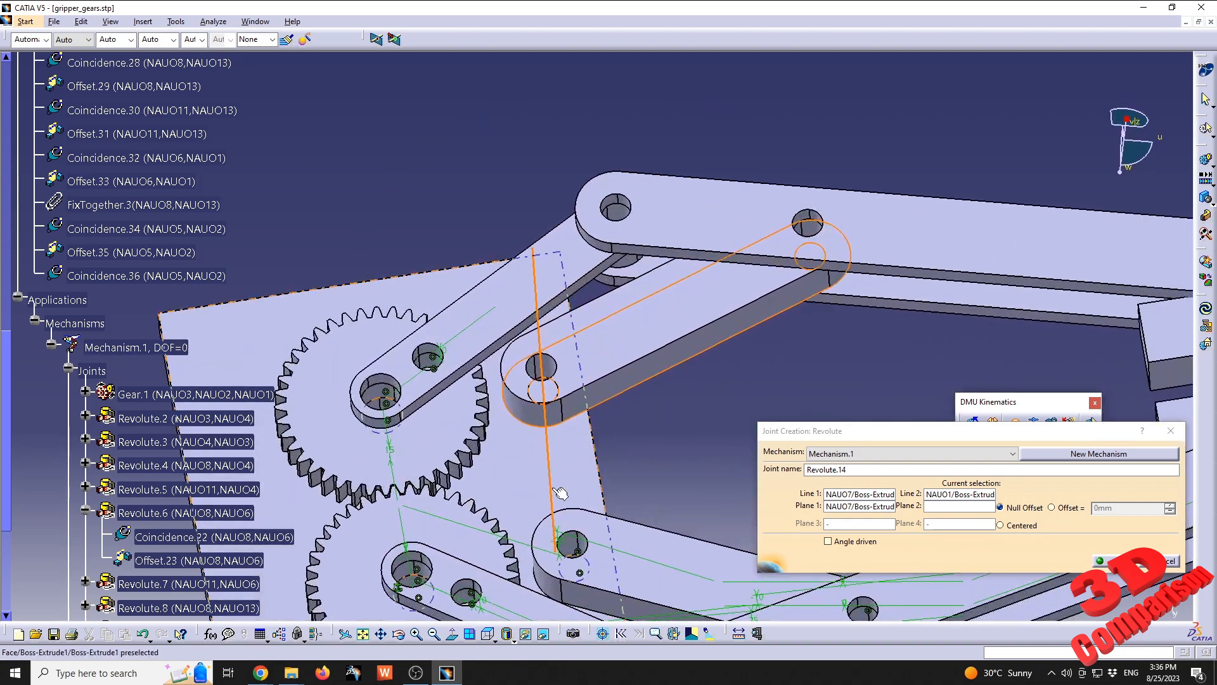
{"action": "left_click", "coordinate": [560, 493]}
{"action": "left_click", "coordinate": [1116, 560]}
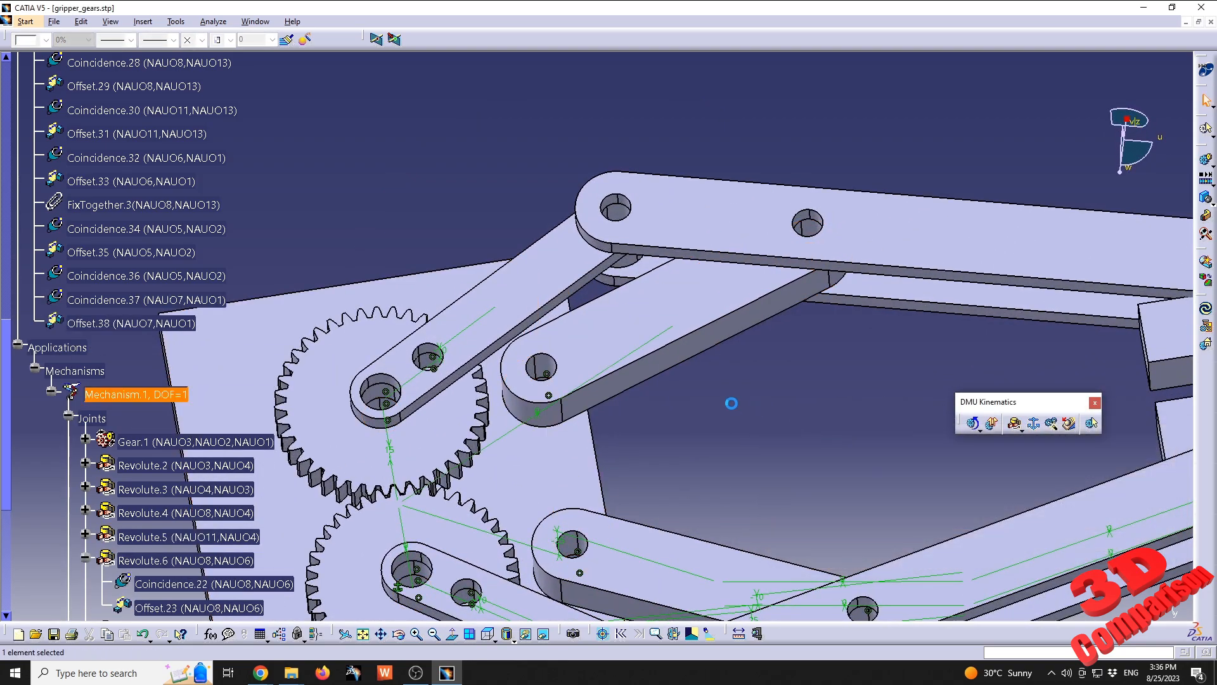
Create a revolute joint between the NAUO5 arm's end hole and the upper arm NAUO9, with a 10 mm offset between their faces.
{"action": "left_click", "coordinate": [1016, 426]}
{"action": "middle_click_drag", "start_coordinate": [679, 211], "coordinate": [680, 296]}
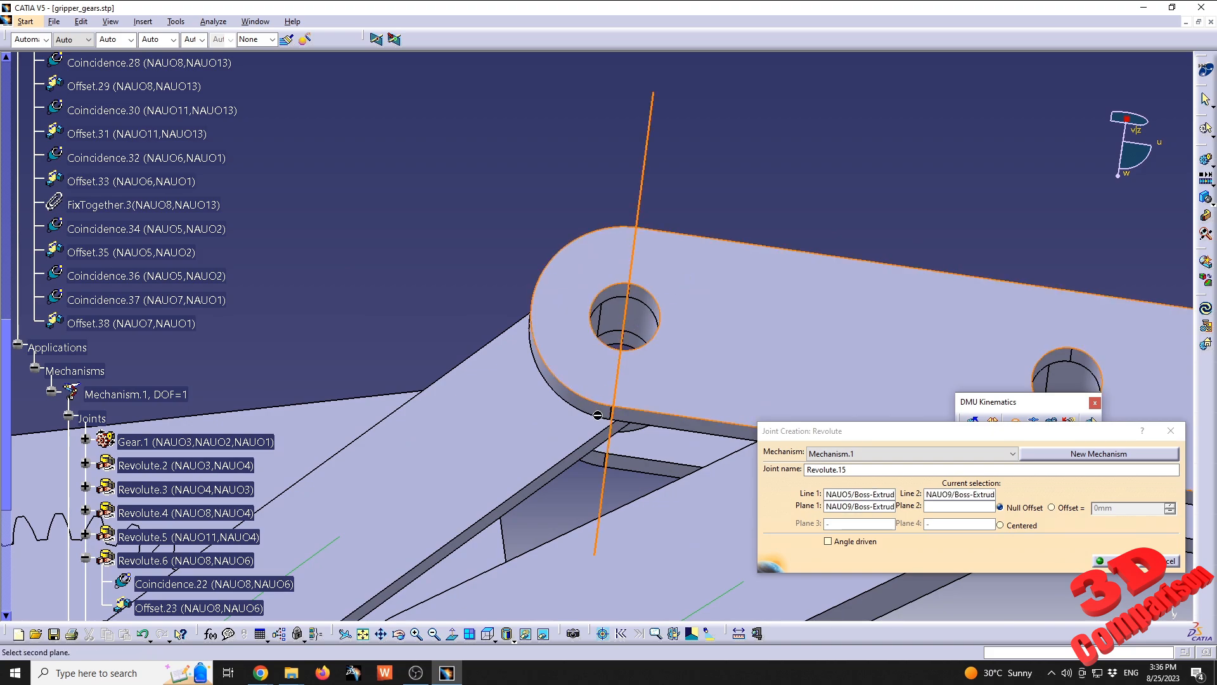
{"action": "middle_click_drag", "start_coordinate": [598, 415], "coordinate": [533, 428]}
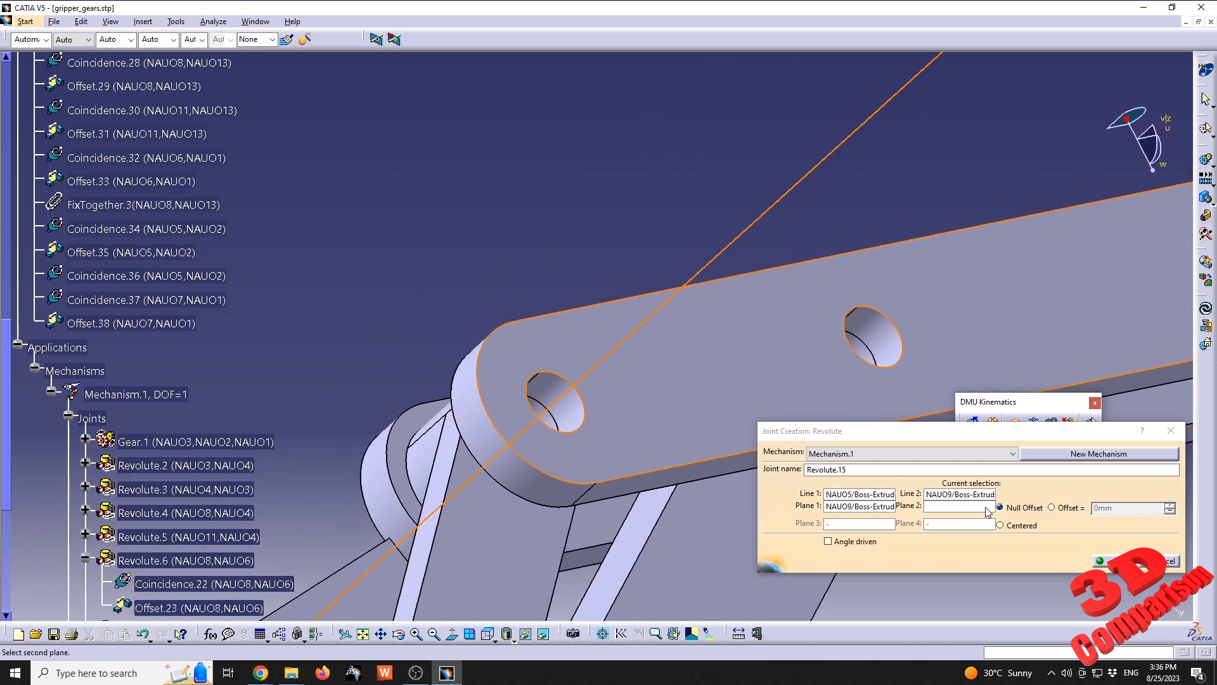
{"action": "left_click", "coordinate": [1051, 508]}
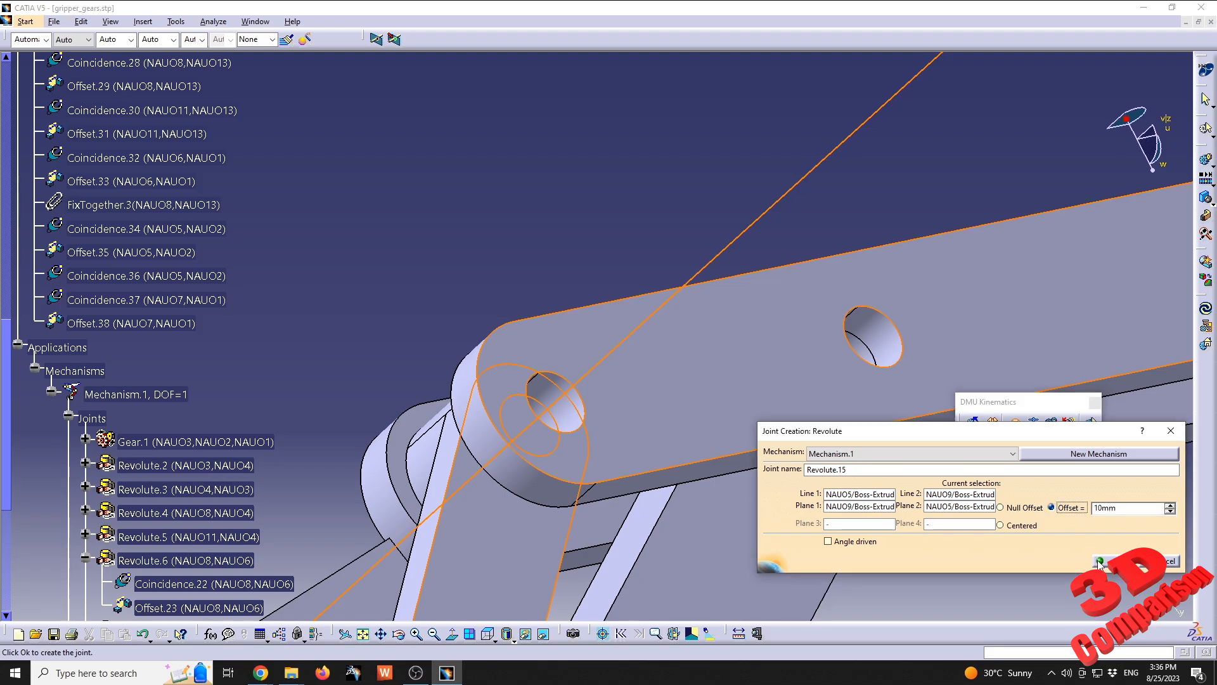
{"action": "left_click", "coordinate": [1106, 560]}
Create an offset revolute joint between the lower arm NAUO10 and the NAUO5 arm through their shared end hole, matching axes and faces.
{"action": "middle_click_drag", "start_coordinate": [634, 304], "coordinate": [735, 377]}
{"action": "left_click", "coordinate": [1015, 425]}
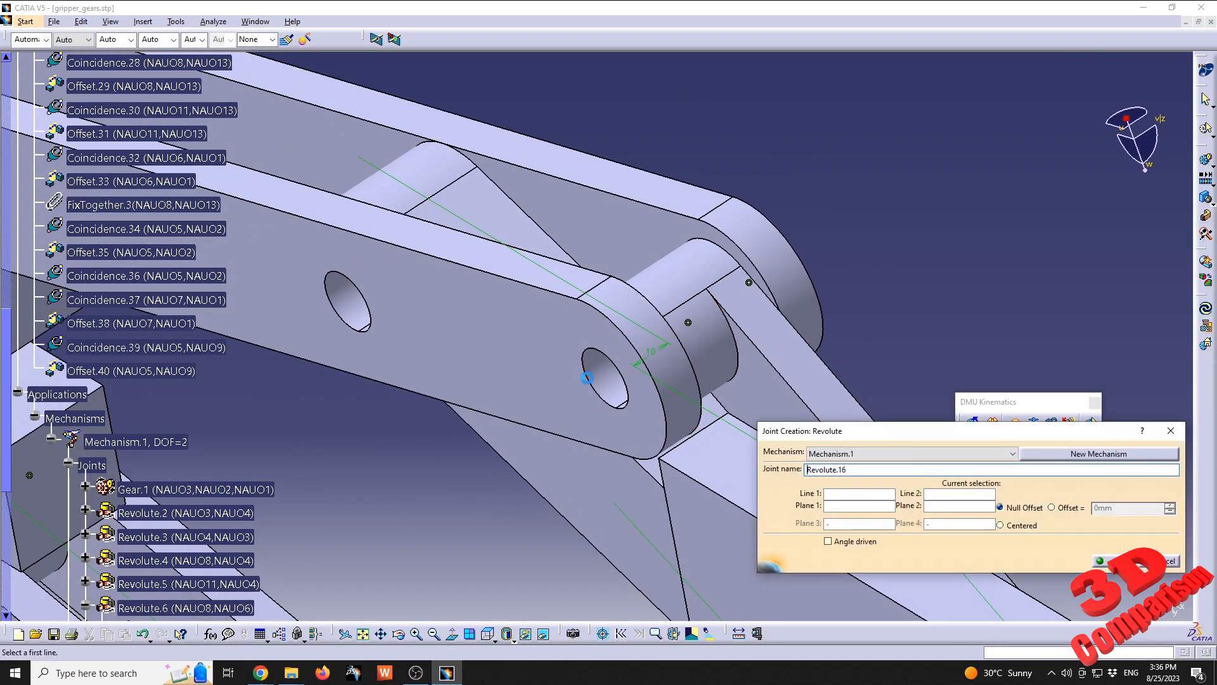
{"action": "left_click", "coordinate": [609, 394]}
{"action": "middle_click_drag", "start_coordinate": [609, 394], "coordinate": [649, 366]}
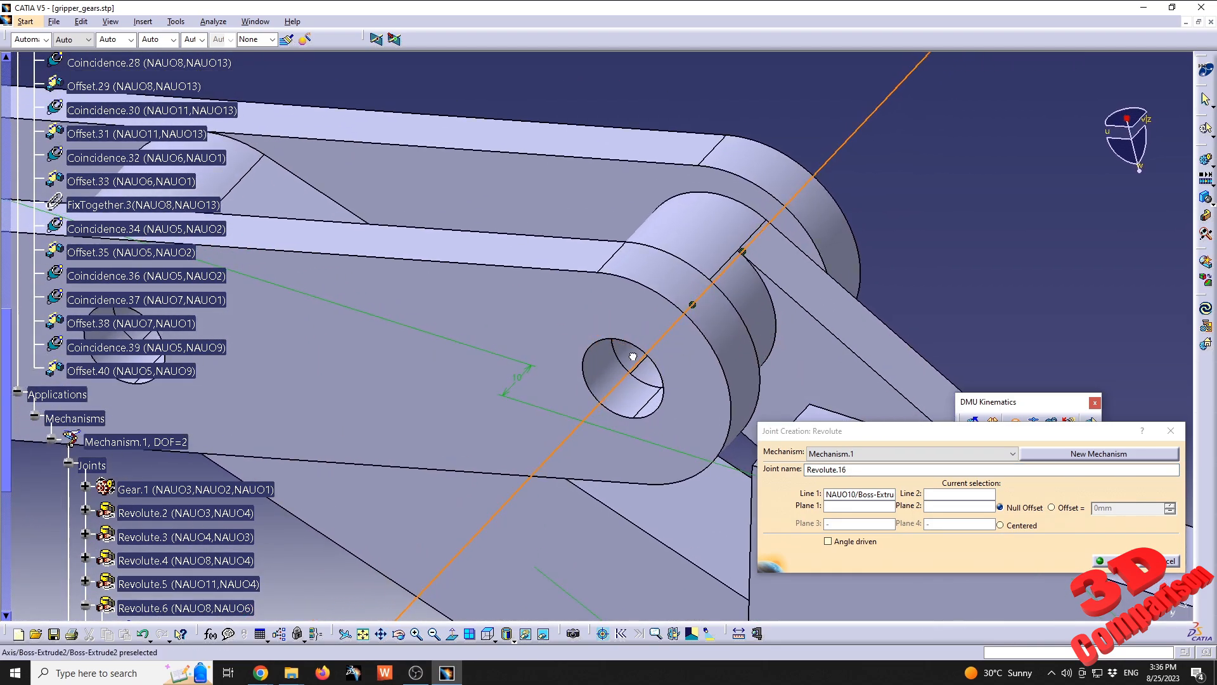
{"action": "left_click", "coordinate": [632, 357]}
{"action": "left_click", "coordinate": [684, 310]}
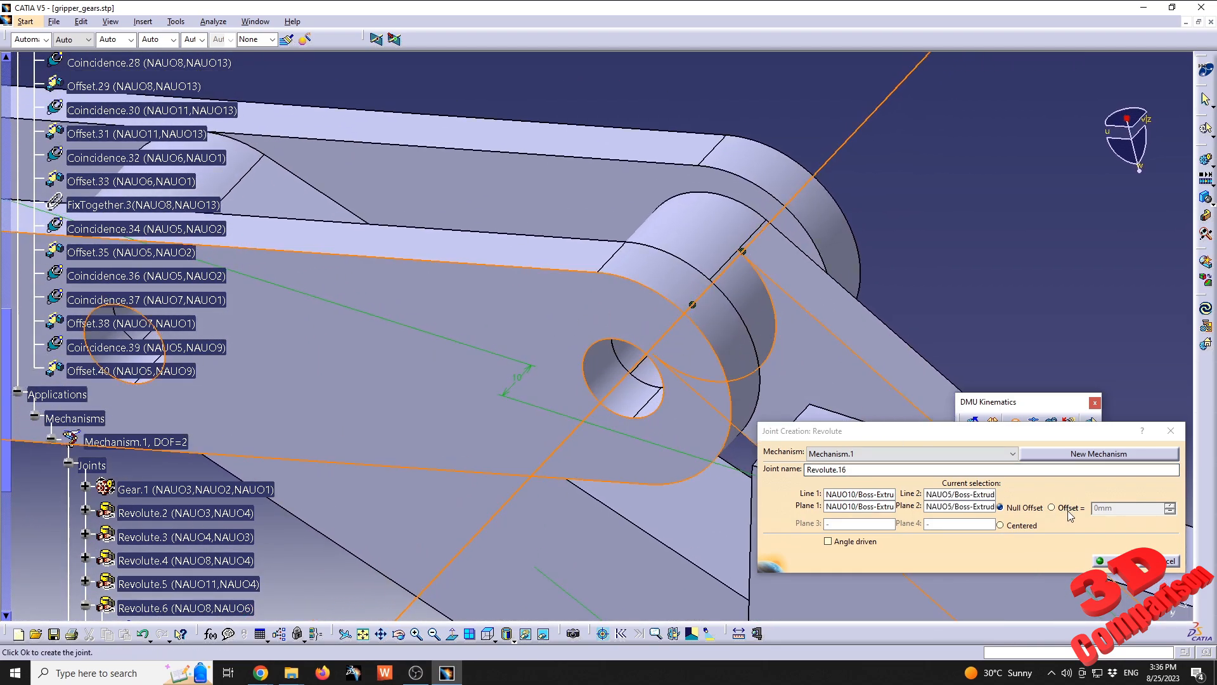
{"action": "left_click", "coordinate": [1114, 560]}
Create a revolute joint between the lower arm's (NAUO10) middle hole and the NAUO7 link, using one plane from each part.
{"action": "middle_click_drag", "start_coordinate": [723, 378], "coordinate": [587, 418]}
{"action": "left_click", "coordinate": [659, 221]}
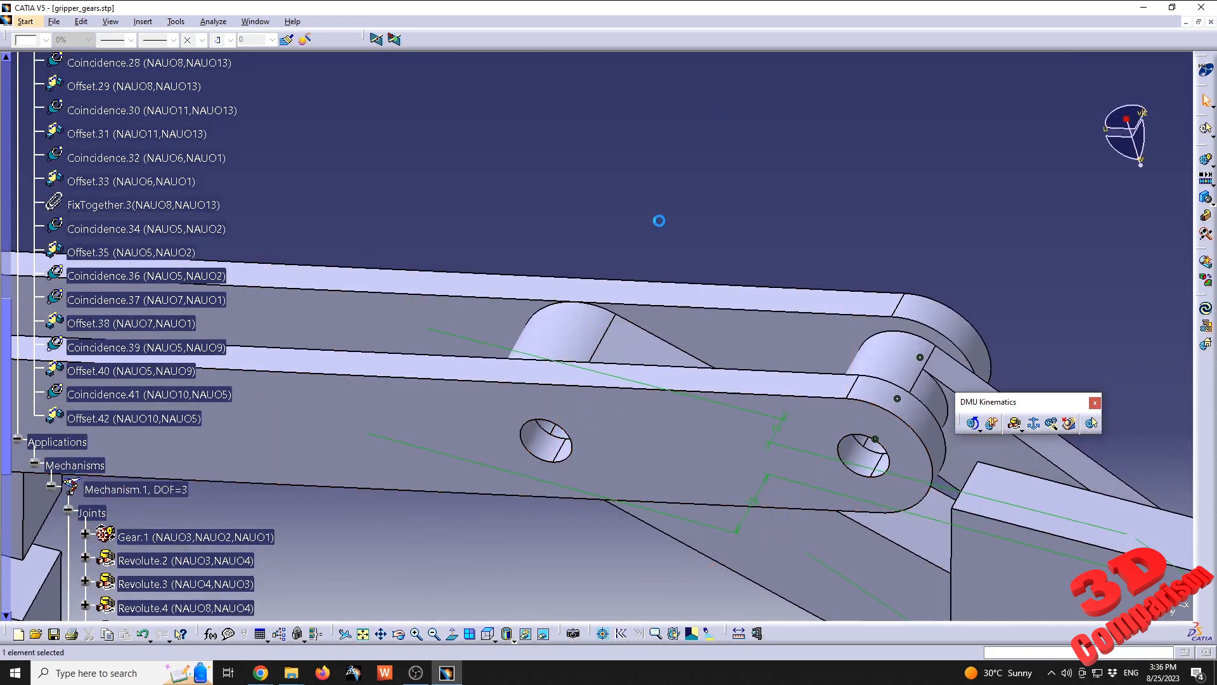
{"action": "left_click", "coordinate": [1014, 423]}
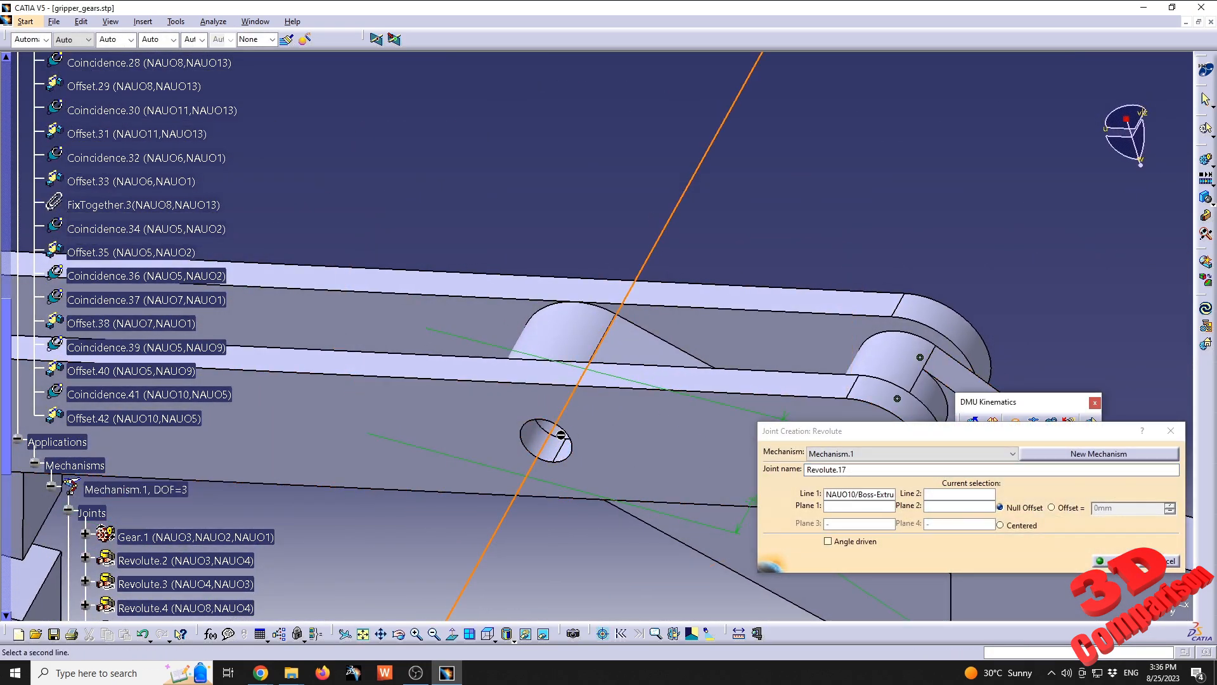
{"action": "left_click", "coordinate": [560, 434]}
{"action": "middle_click_drag", "start_coordinate": [561, 423], "coordinate": [589, 512]}
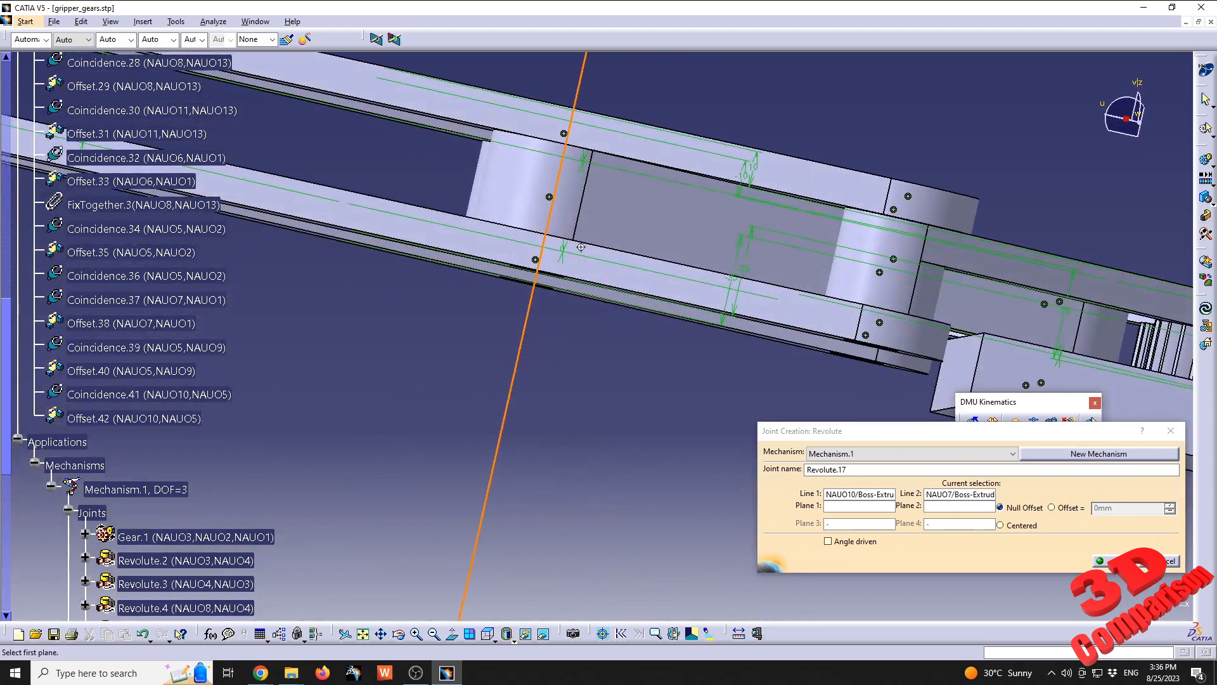
{"action": "middle_click_drag", "start_coordinate": [618, 215], "coordinate": [640, 285]}
{"action": "left_click", "coordinate": [688, 231]}
{"action": "middle_click_drag", "start_coordinate": [742, 269], "coordinate": [1013, 419]}
{"action": "left_click", "coordinate": [609, 525]}
{"action": "left_click", "coordinate": [1116, 561]}
Create an offset revolute joint between the upper arm's (NAUO9) middle hole and the NAUO7 link, and dismiss the information dialog.
{"action": "left_click", "coordinate": [1014, 423]}
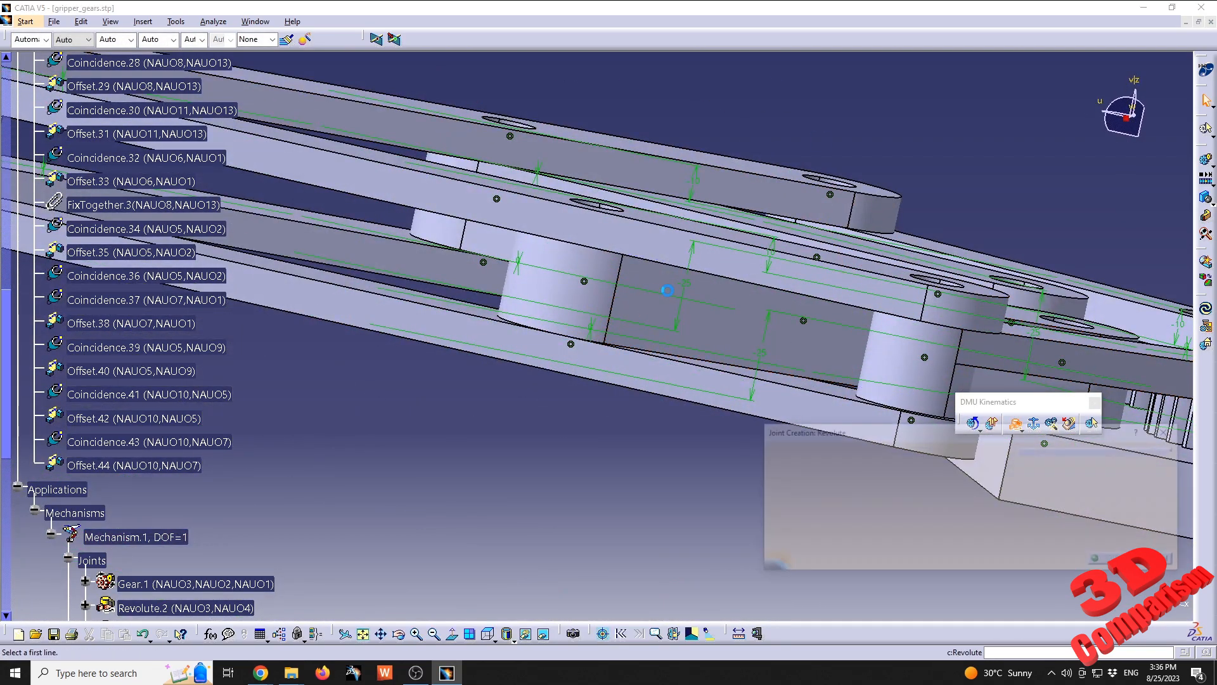
{"action": "mouse_move", "coordinate": [697, 393]}
{"action": "middle_mouse_down"}
{"action": "mouse_move", "coordinate": [624, 455]}
{"action": "mouse_move", "coordinate": [598, 278]}
{"action": "mouse_move", "coordinate": [666, 353]}
{"action": "mouse_move", "coordinate": [712, 193]}
{"action": "mouse_move", "coordinate": [643, 388]}
{"action": "mouse_move", "coordinate": [620, 266]}
{"action": "mouse_move", "coordinate": [590, 285]}
{"action": "mouse_move", "coordinate": [515, 291]}
{"action": "mouse_move", "coordinate": [577, 294]}
{"action": "middle_mouse_up"}
{"action": "left_click", "coordinate": [607, 290]}
{"action": "left_click", "coordinate": [603, 277]}
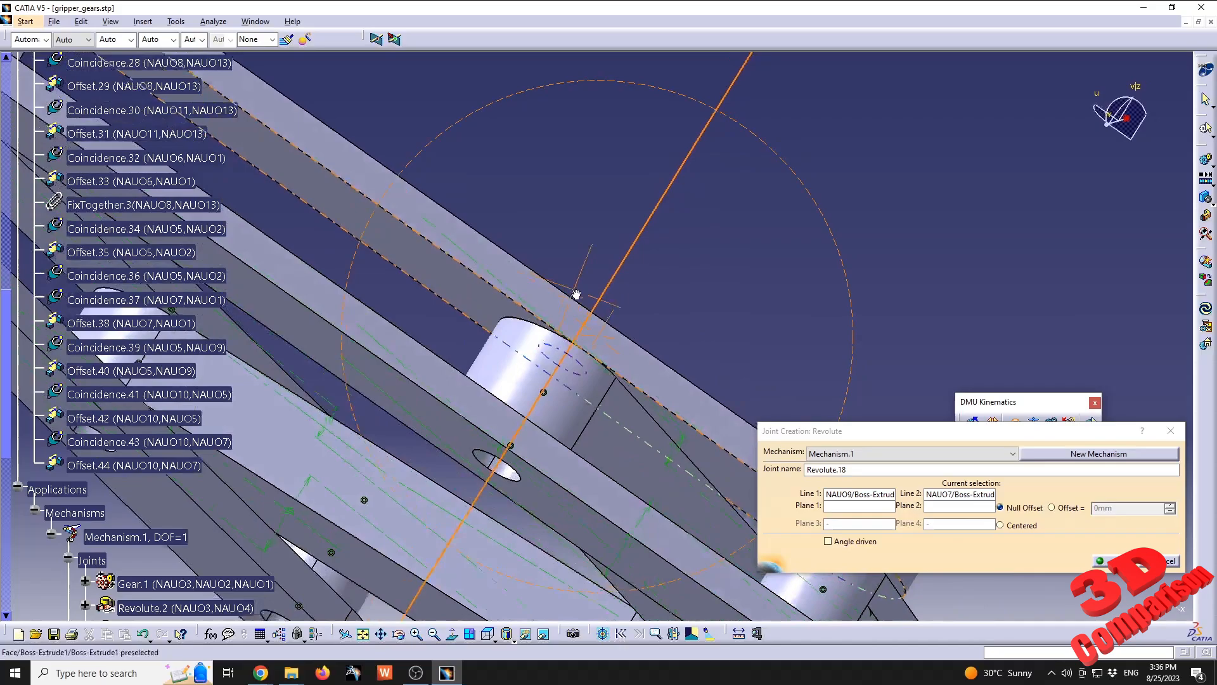
{"action": "left_click", "coordinate": [491, 303]}
{"action": "middle_click_drag", "start_coordinate": [492, 303], "coordinate": [511, 388]}
{"action": "middle_click_drag", "start_coordinate": [740, 383], "coordinate": [627, 247]}
{"action": "left_click", "coordinate": [741, 347]}
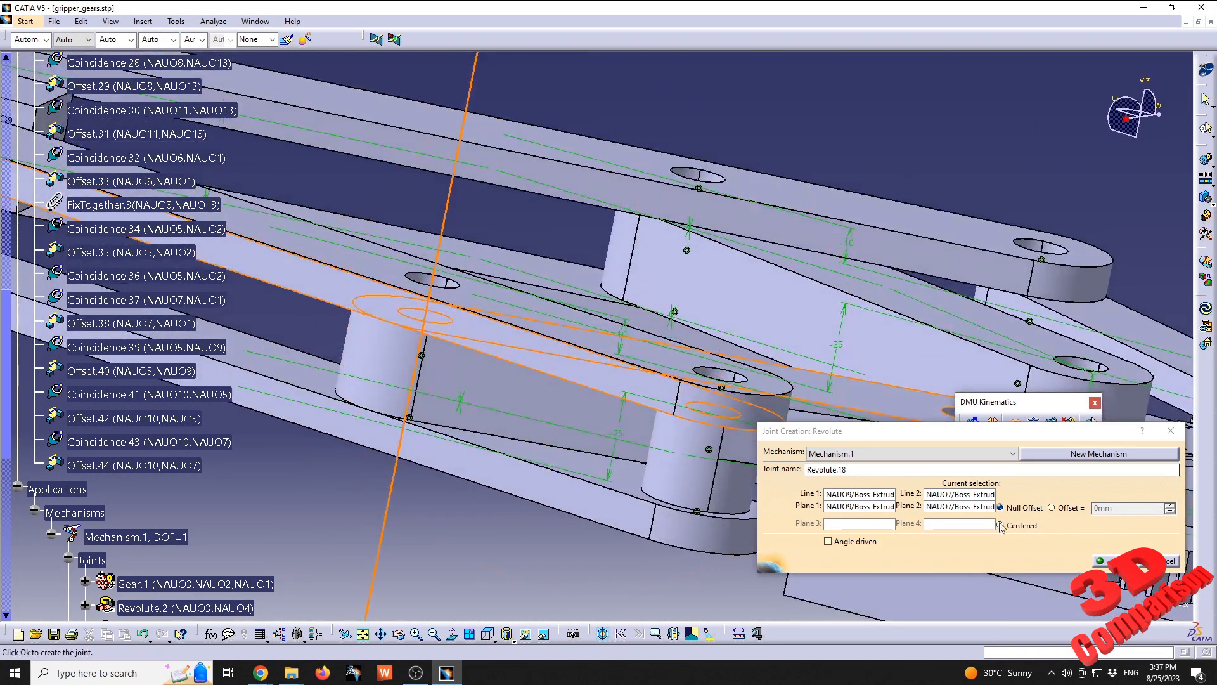
{"action": "left_click", "coordinate": [1064, 507]}
{"action": "left_click", "coordinate": [1108, 561]}
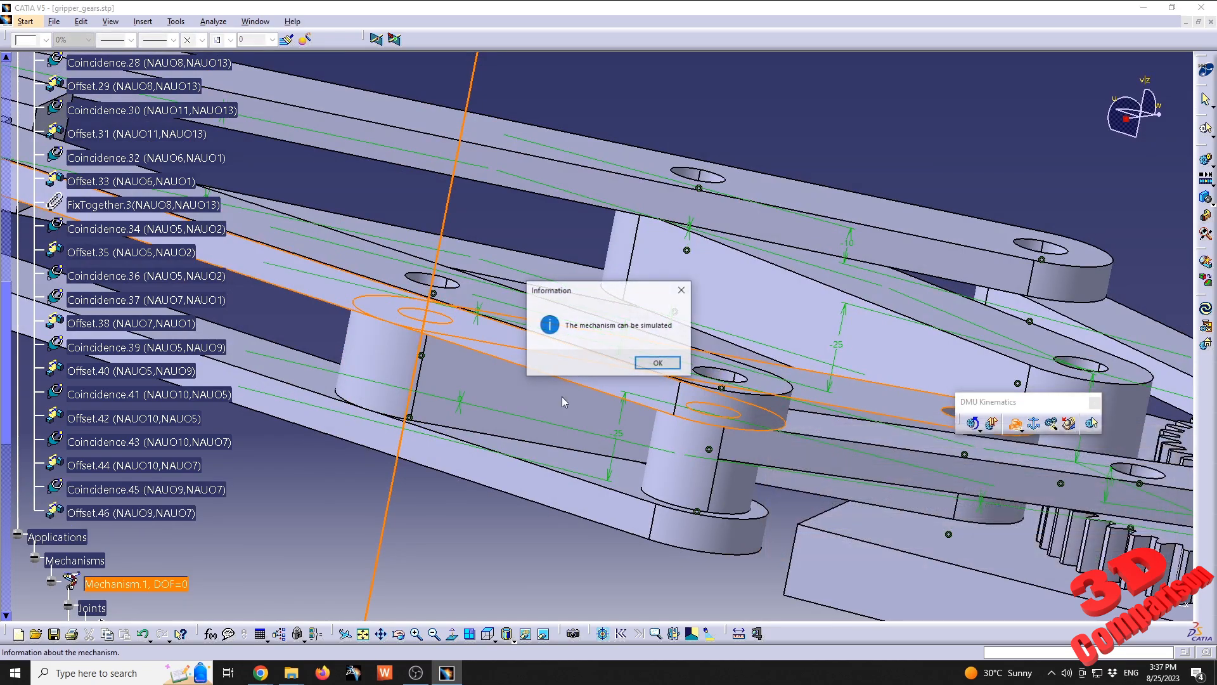
{"action": "left_click", "coordinate": [672, 367]}
Examine the whole gripper, then the two jaws and the arm ends that carry the unjointed jaw.
{"action": "middle_click_drag", "start_coordinate": [387, 300], "coordinate": [694, 462]}
{"action": "left_click", "coordinate": [693, 462]}
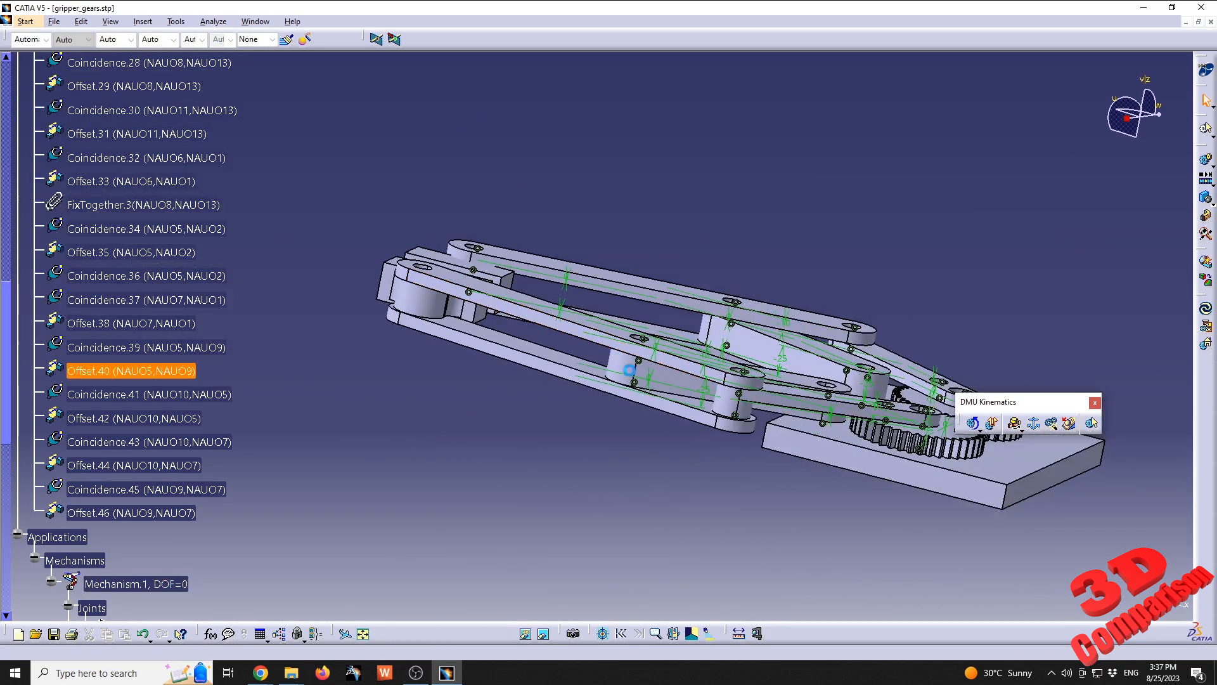
{"action": "middle_click_drag", "start_coordinate": [607, 325], "coordinate": [674, 342]}
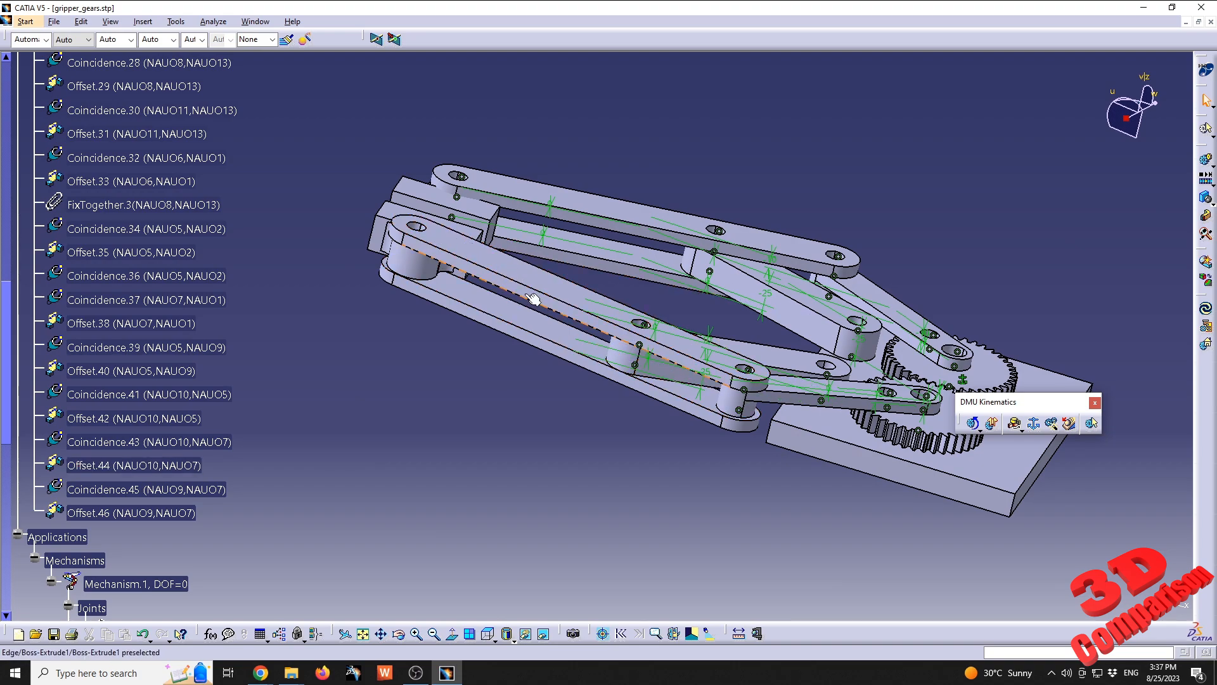
{"action": "middle_click_drag", "start_coordinate": [432, 254], "coordinate": [498, 421]}
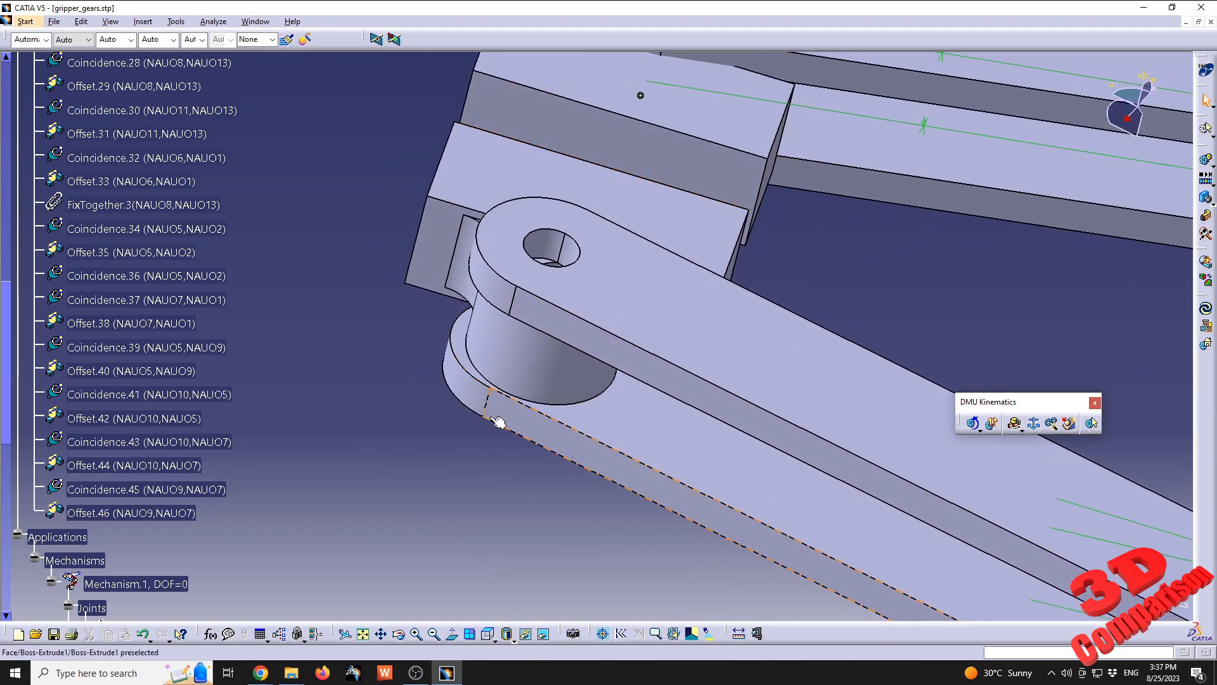
{"action": "middle_click_drag", "start_coordinate": [661, 335], "coordinate": [722, 461]}
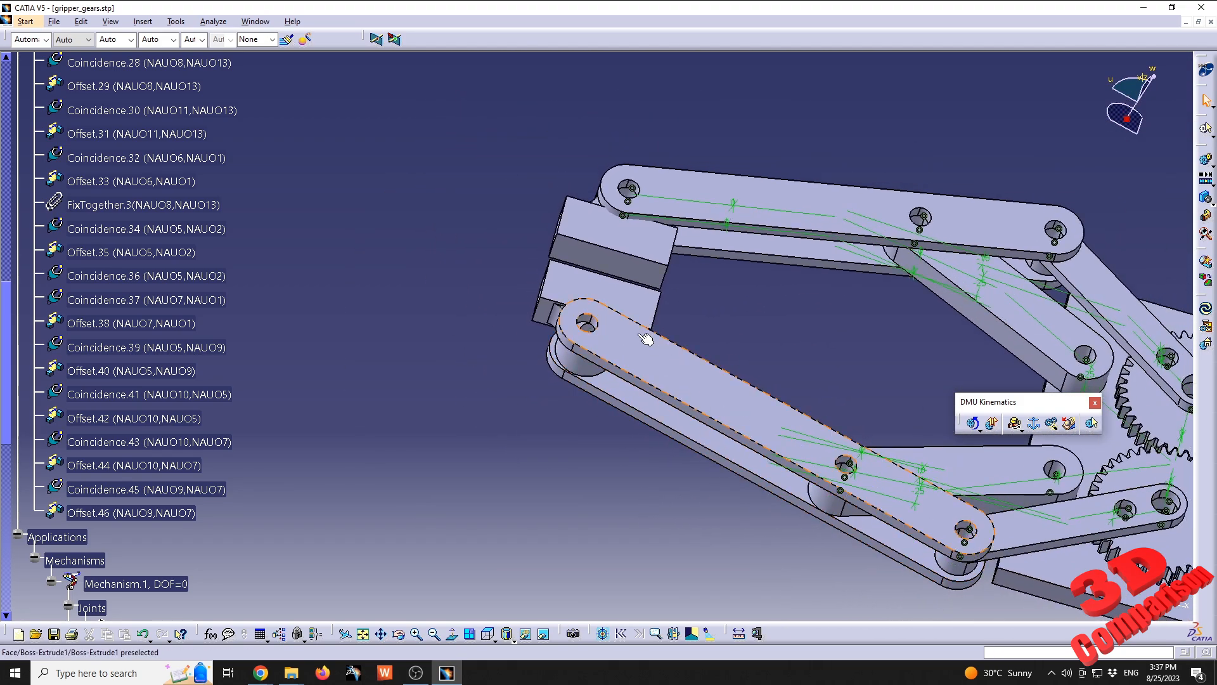
{"action": "middle_click_drag", "start_coordinate": [621, 327], "coordinate": [620, 296]}
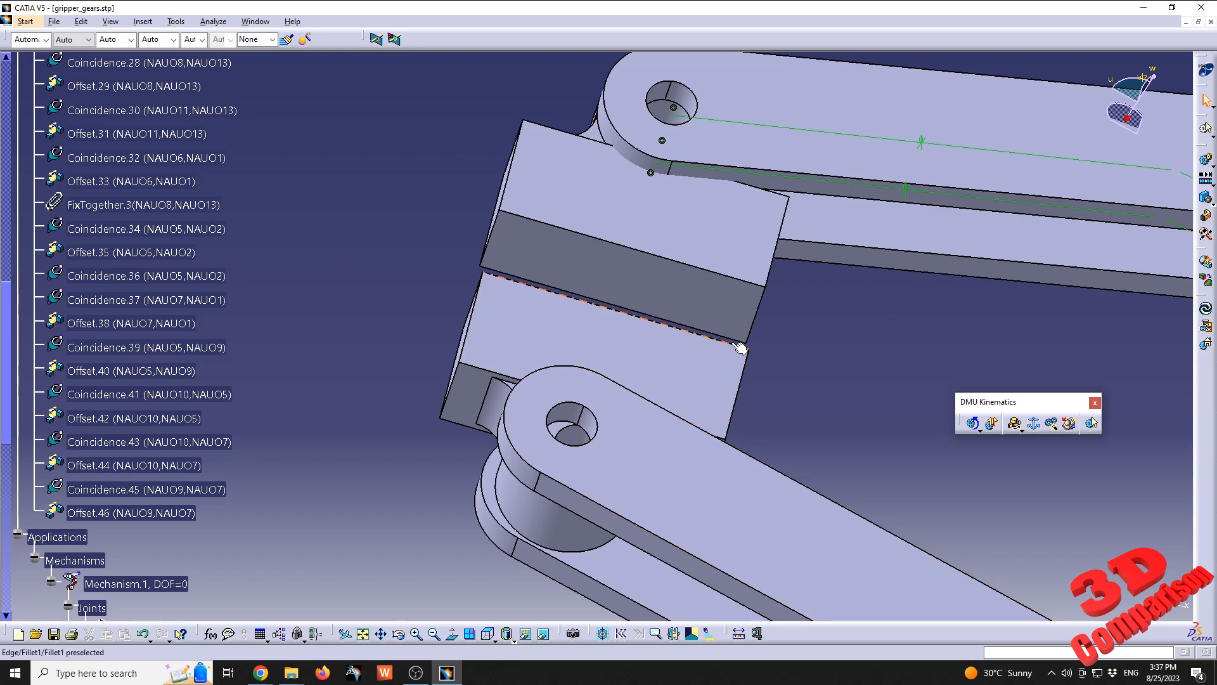
{"action": "middle_click_drag", "start_coordinate": [741, 347], "coordinate": [655, 402]}
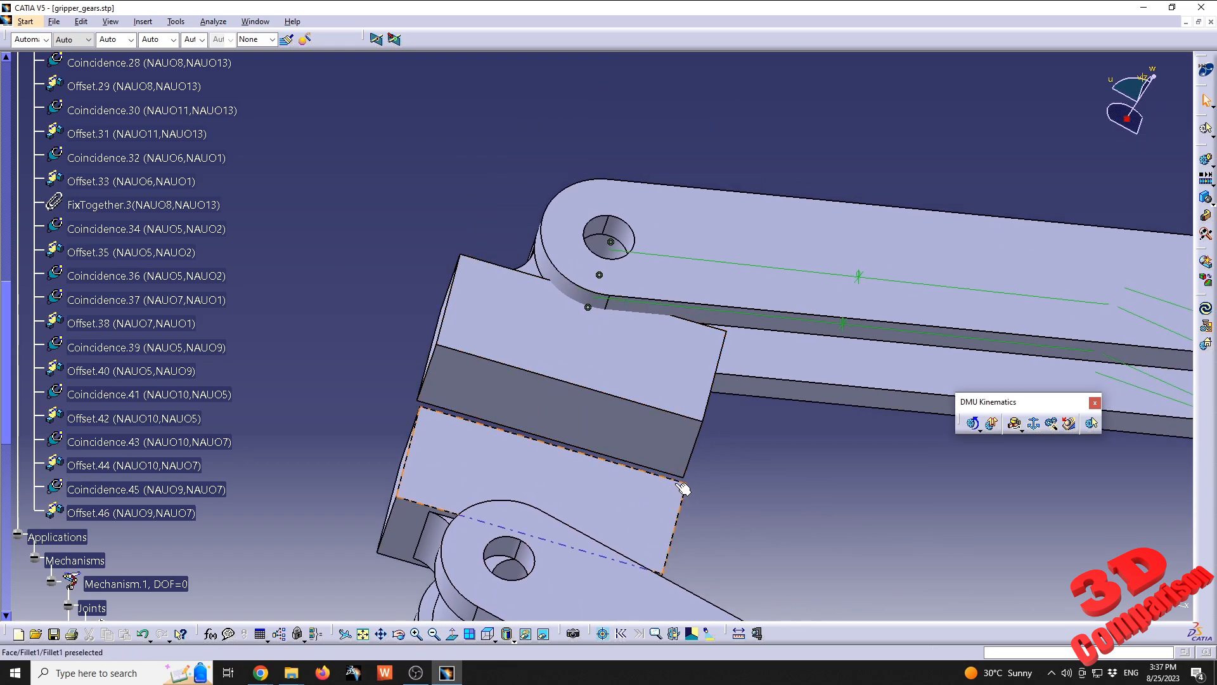
{"action": "middle_click_drag", "start_coordinate": [568, 495], "coordinate": [688, 352]}
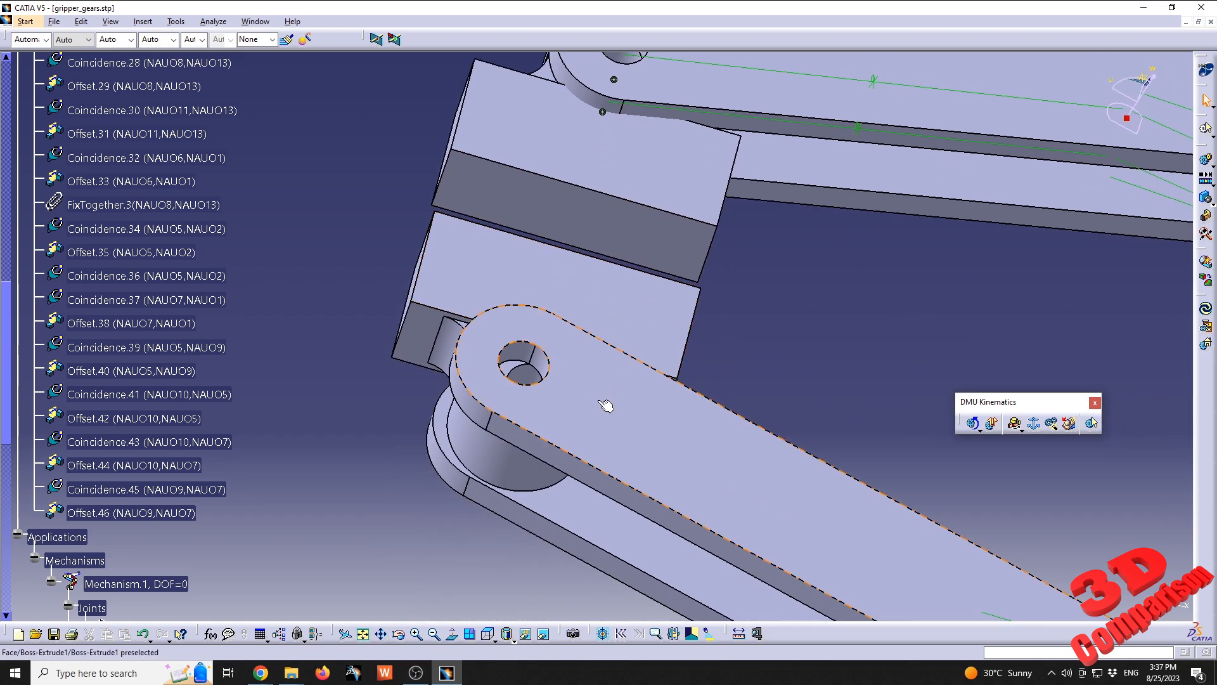
Create a null-offset revolute joint between the upper arm's (NAUO9) jaw-end hole and the NAUO12 jaw, matching axes and faces.
{"action": "left_click", "coordinate": [1015, 424]}
{"action": "middle_click_drag", "start_coordinate": [621, 367], "coordinate": [640, 279], "text": "ctrl"}
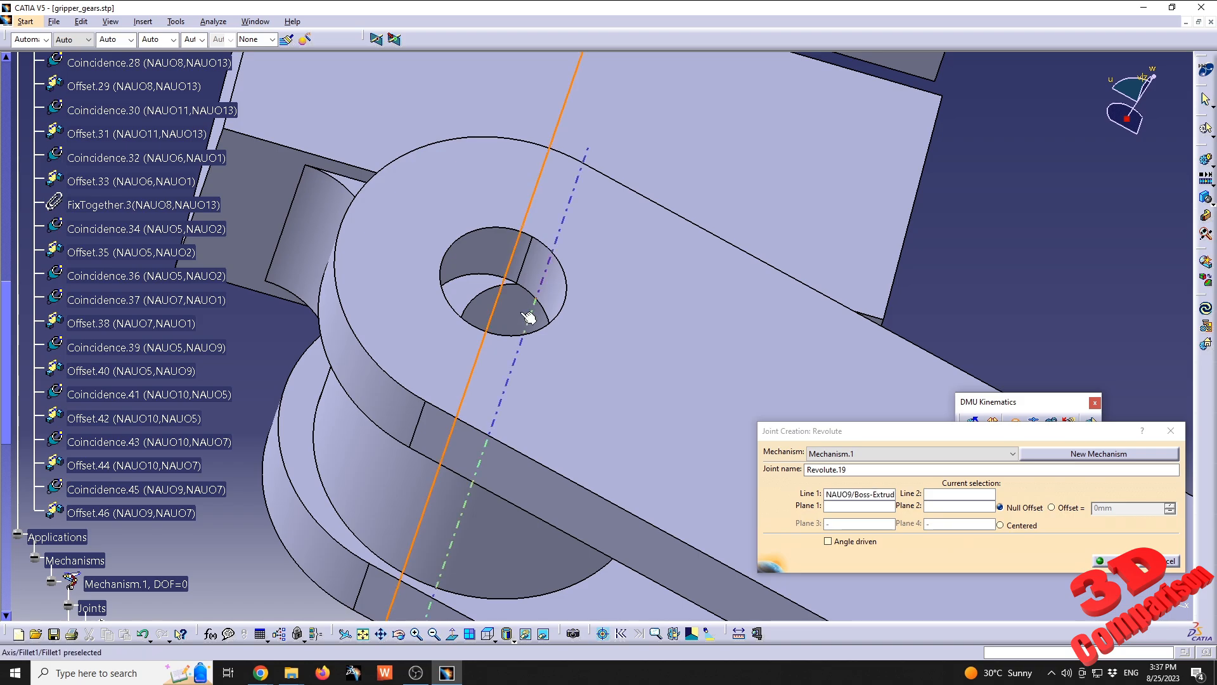
{"action": "middle_click_drag", "start_coordinate": [598, 417], "coordinate": [629, 469], "text": "ctrl"}
{"action": "middle_click_drag", "start_coordinate": [574, 327], "coordinate": [509, 430]}
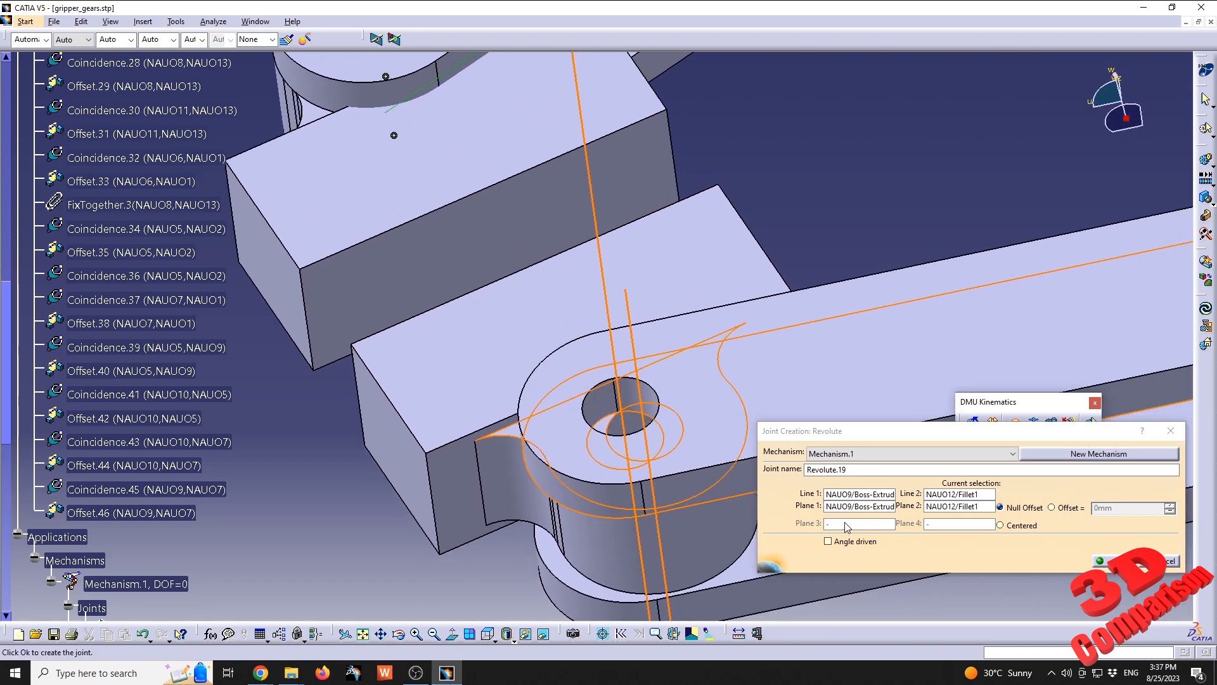
{"action": "left_click", "coordinate": [1105, 560]}
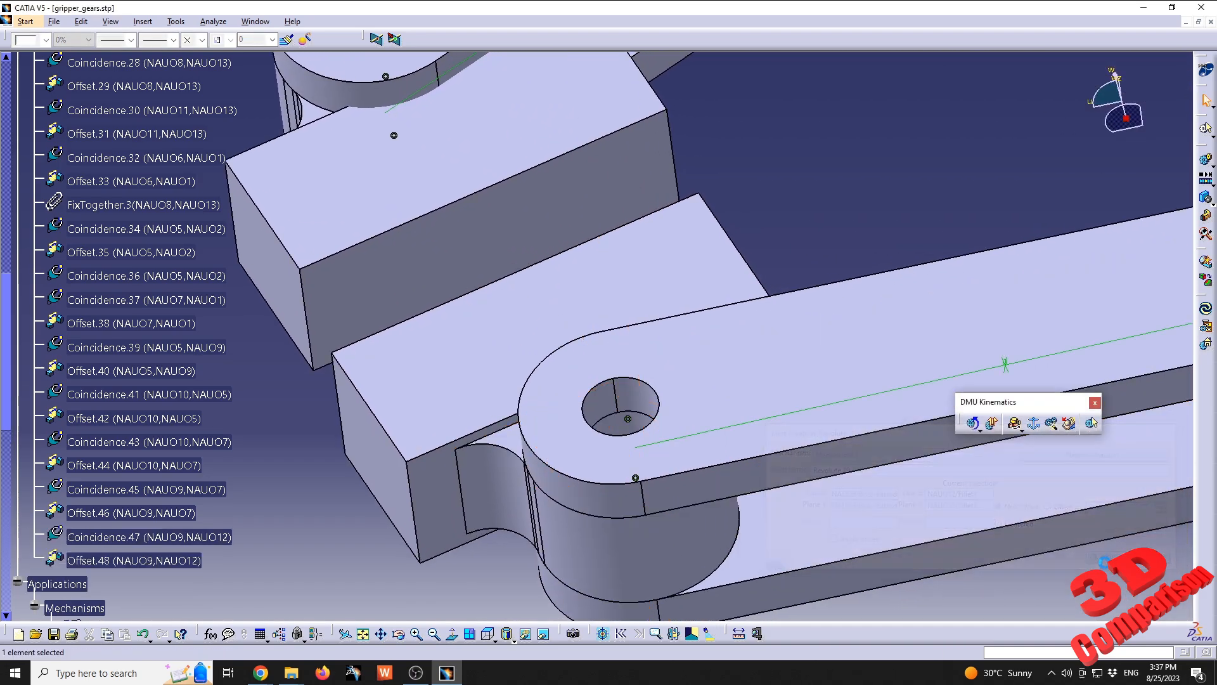
Create a revolute joint between the lower arm's (NAUO10) jaw-end hole and the NAUO12 jaw, matching axes and contact faces.
{"action": "middle_click_drag", "start_coordinate": [710, 477], "coordinate": [788, 441]}
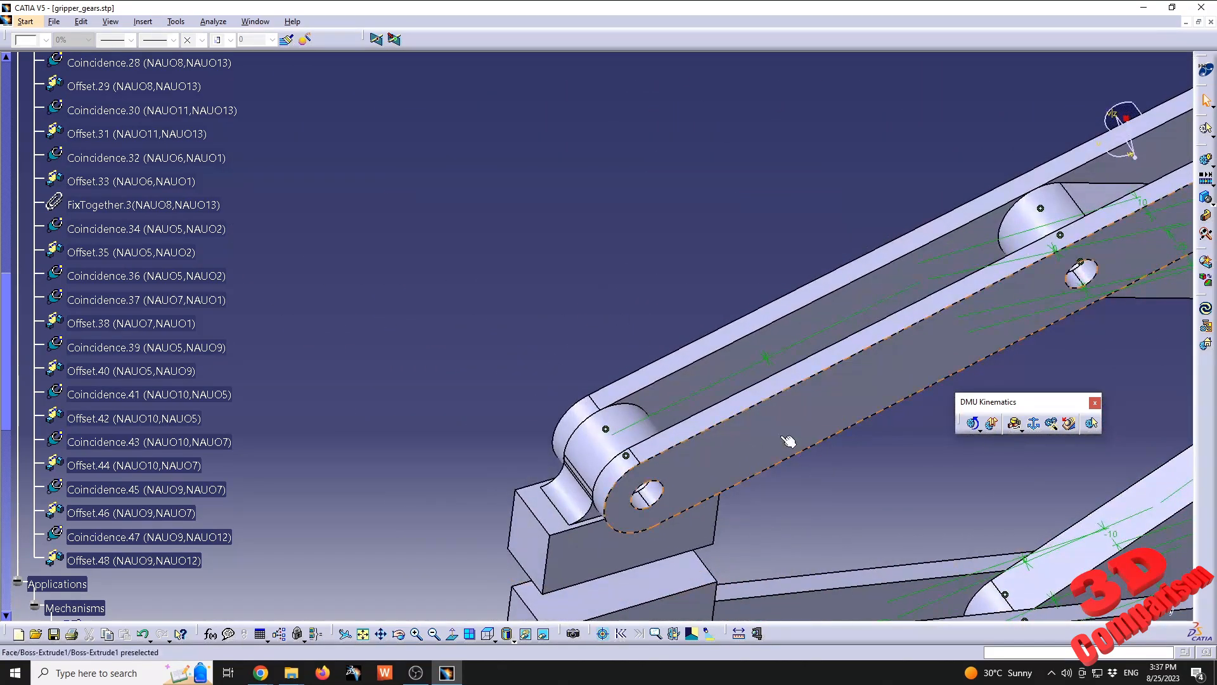
{"action": "left_click", "coordinate": [1015, 423]}
{"action": "scroll", "coordinate": [715, 498], "scroll_direction": "up", "scroll_amount": 5}
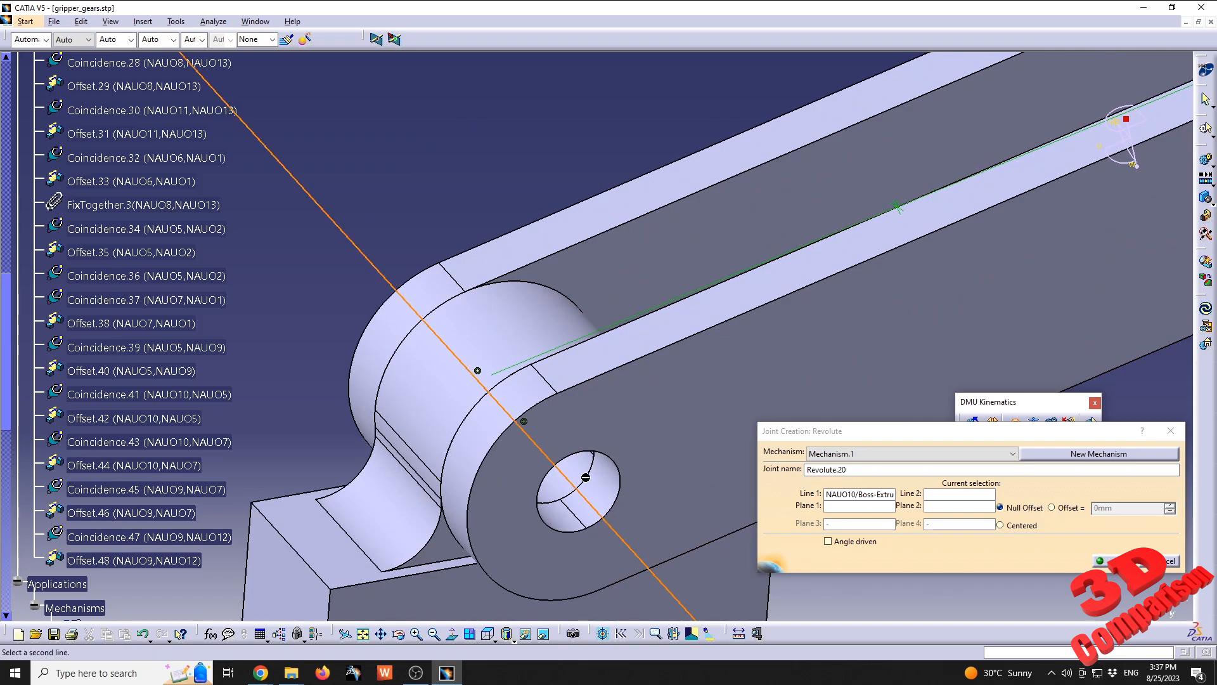
{"action": "middle_click_drag", "start_coordinate": [610, 414], "coordinate": [391, 431]}
{"action": "left_click", "coordinate": [633, 293]}
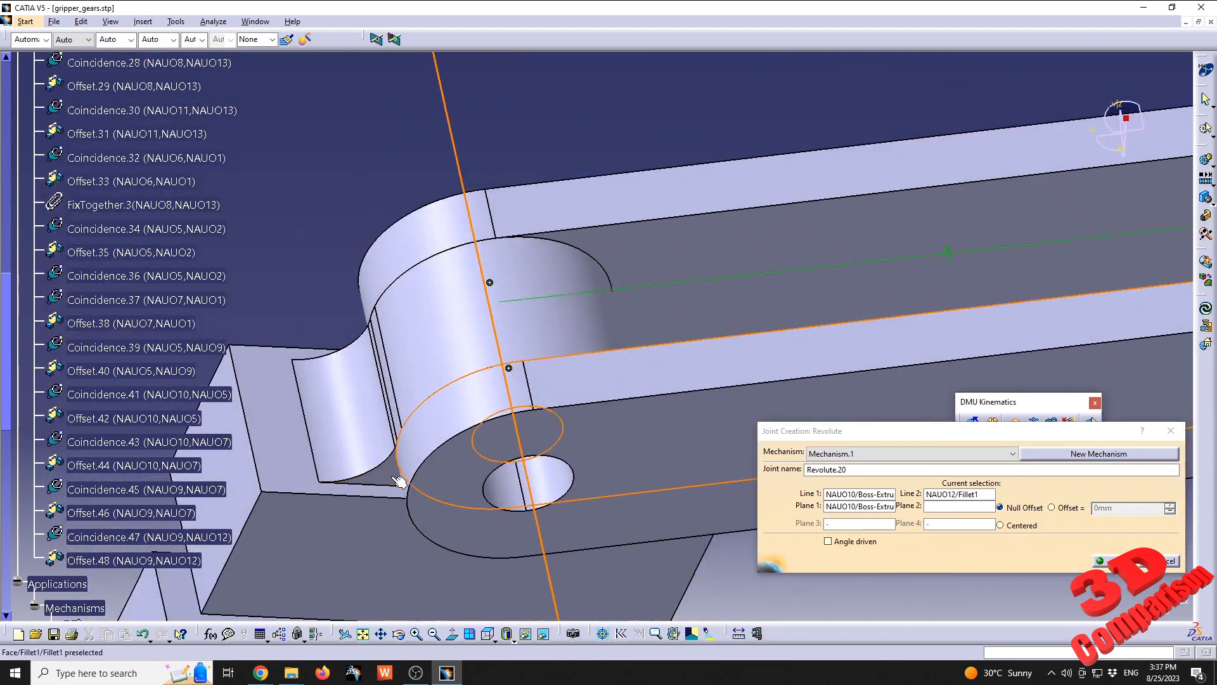
{"action": "left_click", "coordinate": [1109, 560]}
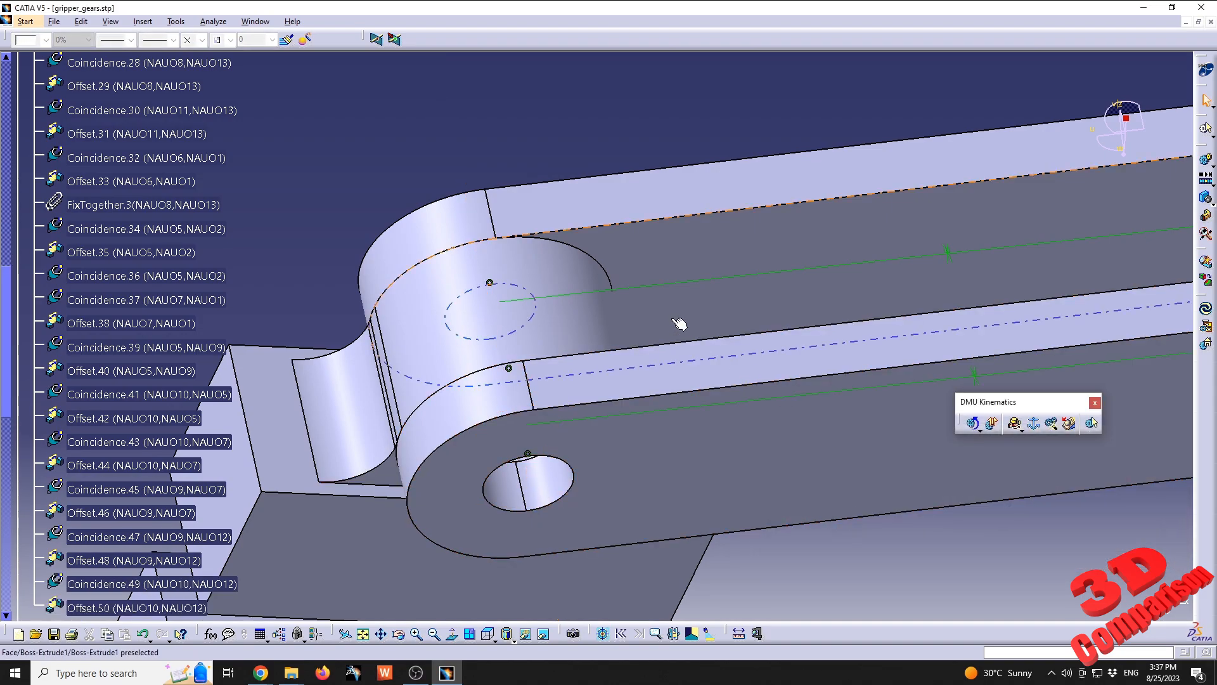
Create a rigid joint between the NAUO12 jaw and the upper arm that carries it, and dismiss the information dialog.
{"action": "middle_click_drag", "start_coordinate": [679, 324], "coordinate": [905, 451]}
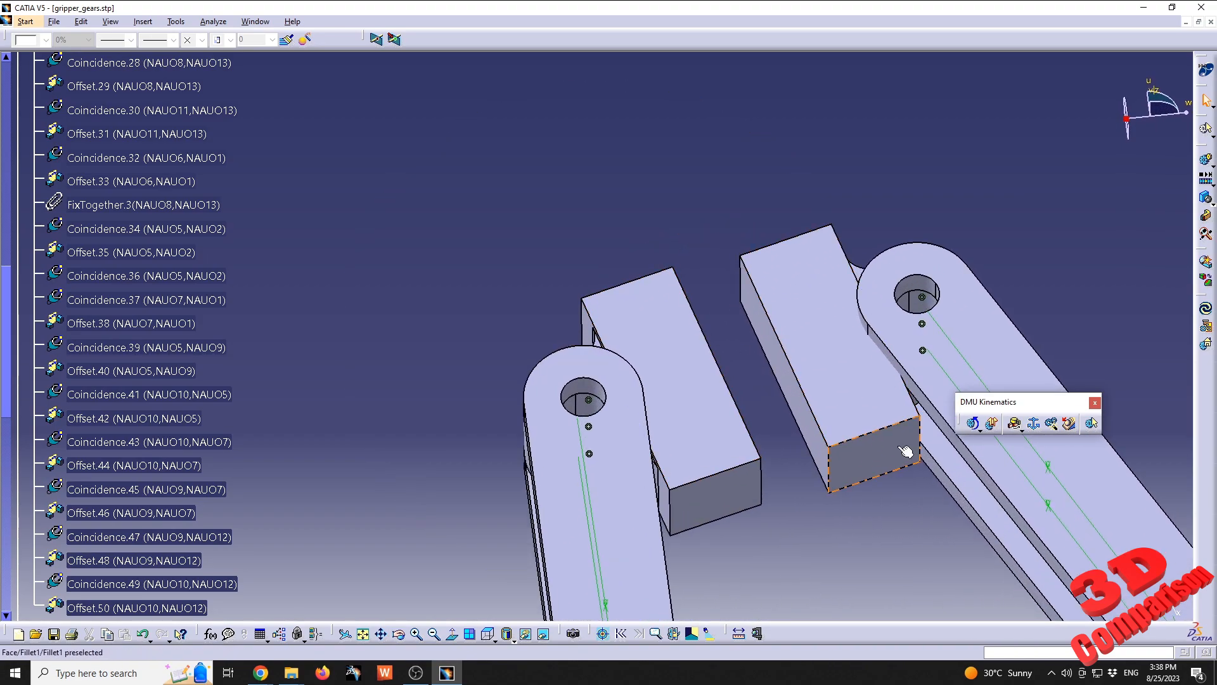
{"action": "left_click", "coordinate": [1023, 426]}
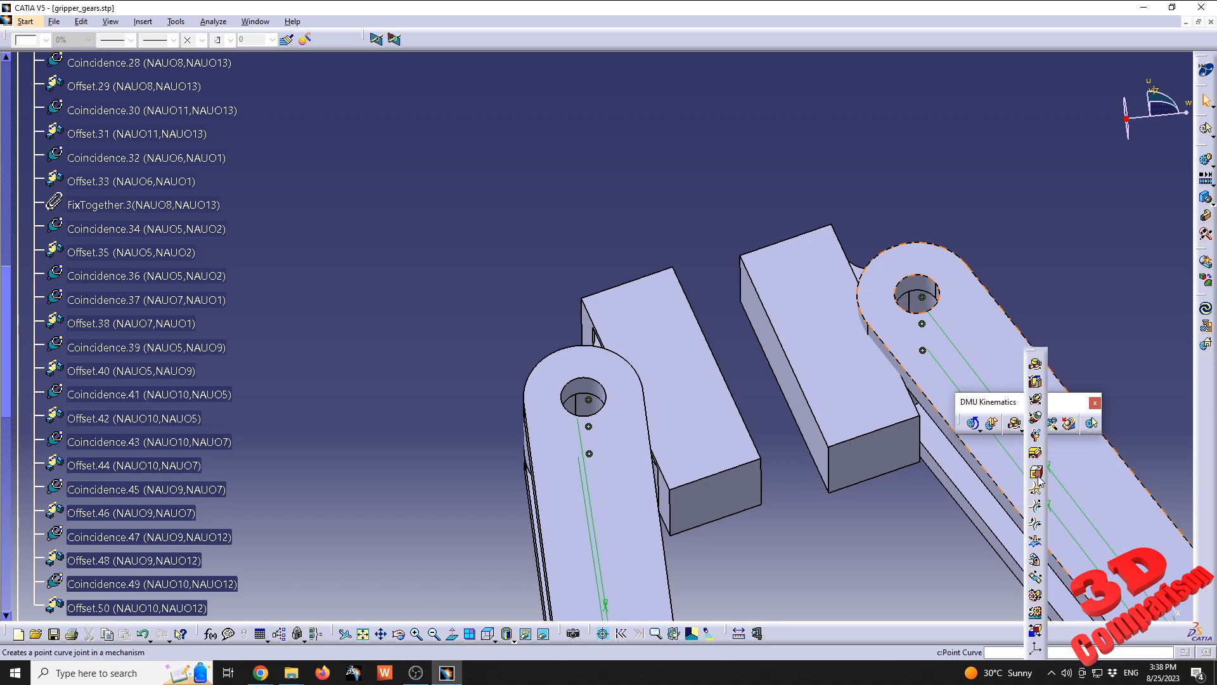
{"action": "left_click", "coordinate": [1038, 477]}
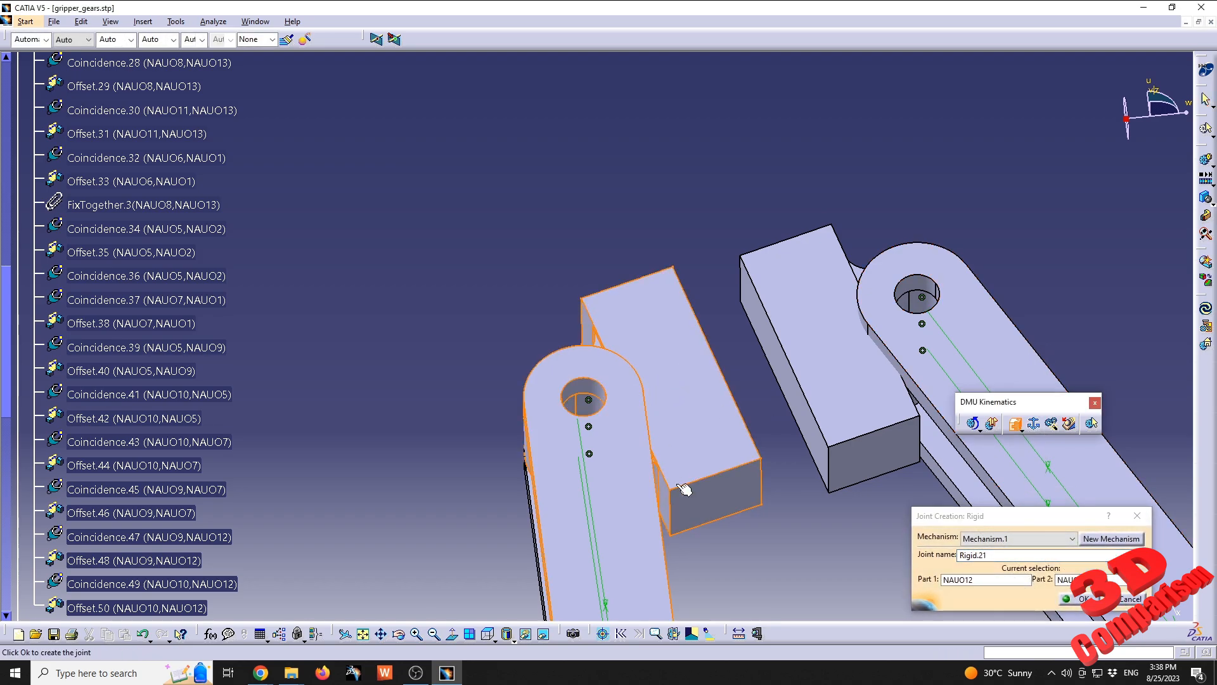
{"action": "left_click", "coordinate": [1077, 599]}
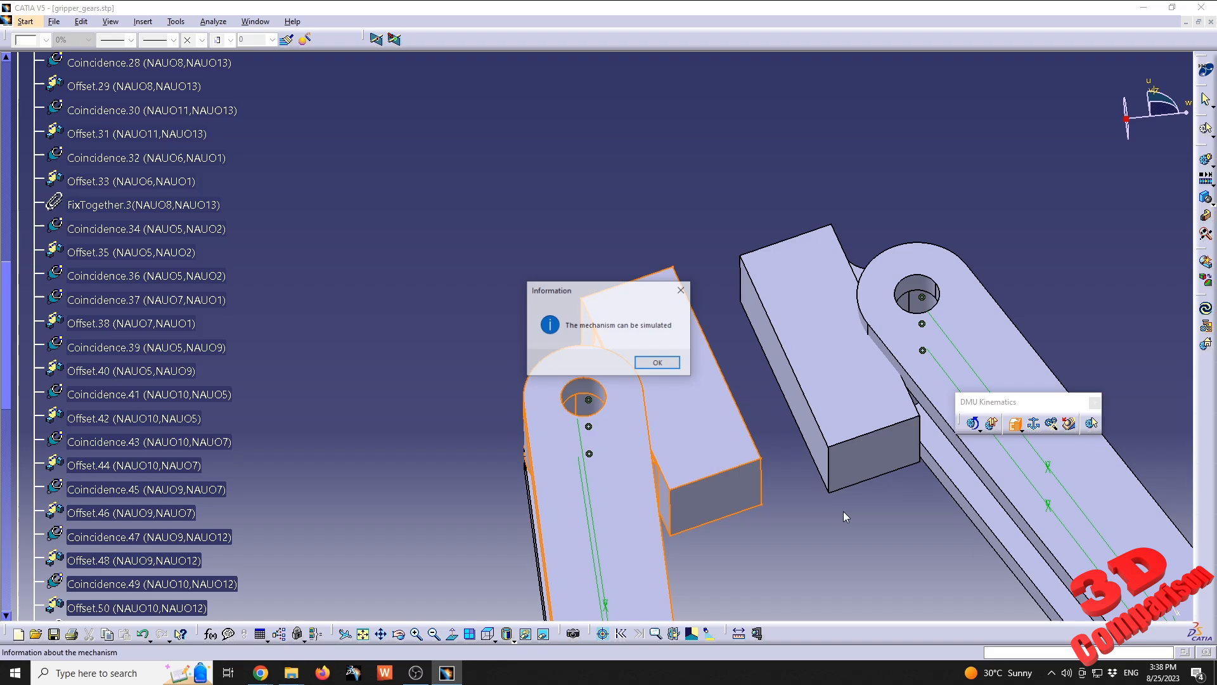
{"action": "left_click", "coordinate": [658, 362]}
Start a new simulation of Mechanism.1 and set Command.1 to -80.
{"action": "middle_click_drag", "start_coordinate": [658, 362], "coordinate": [646, 388]}
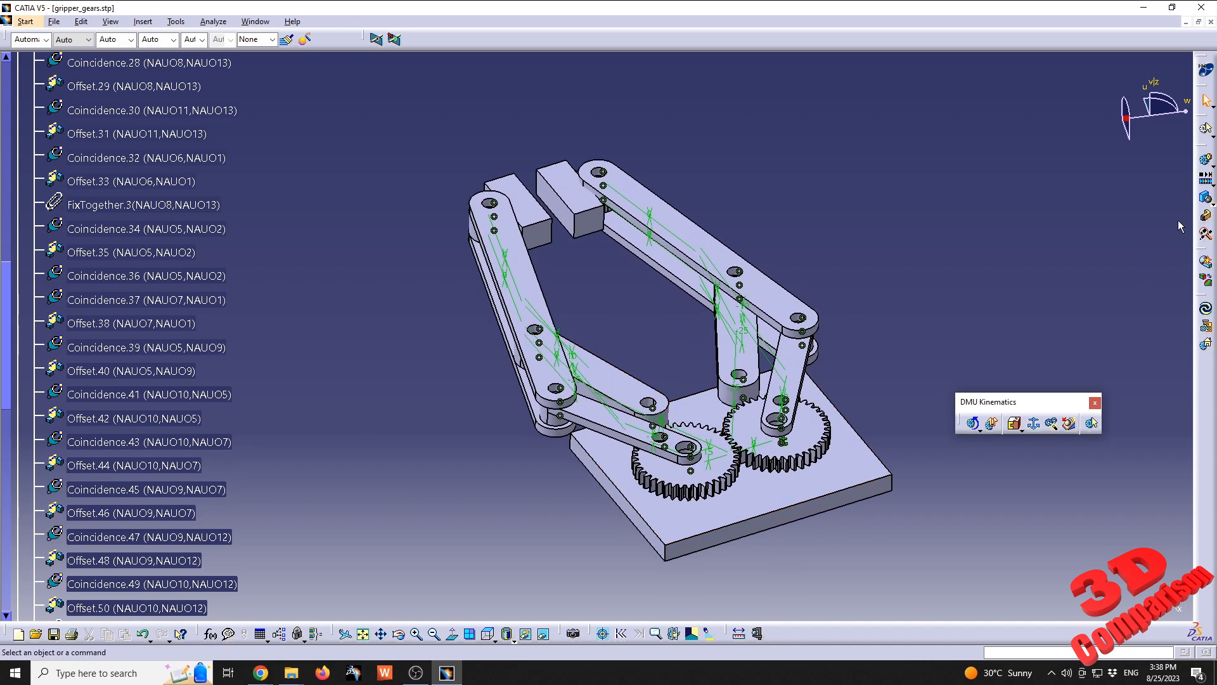
{"action": "left_click", "coordinate": [1206, 164]}
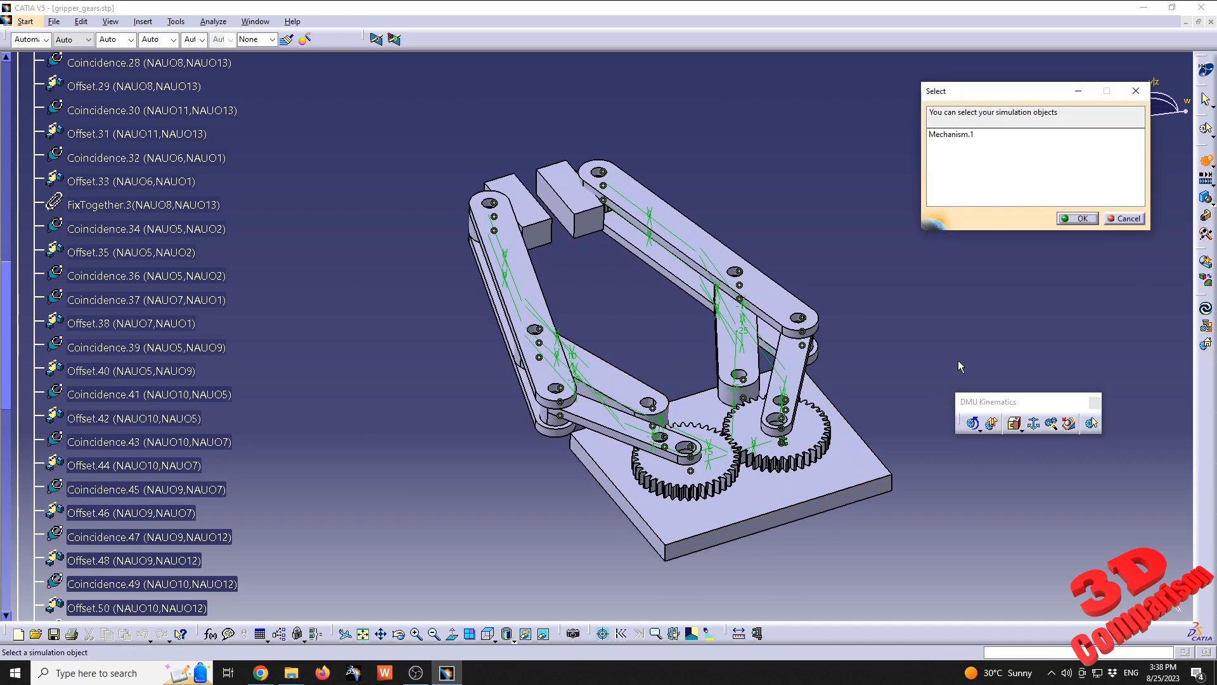
{"action": "left_click", "coordinate": [951, 135]}
{"action": "left_click", "coordinate": [1078, 218]}
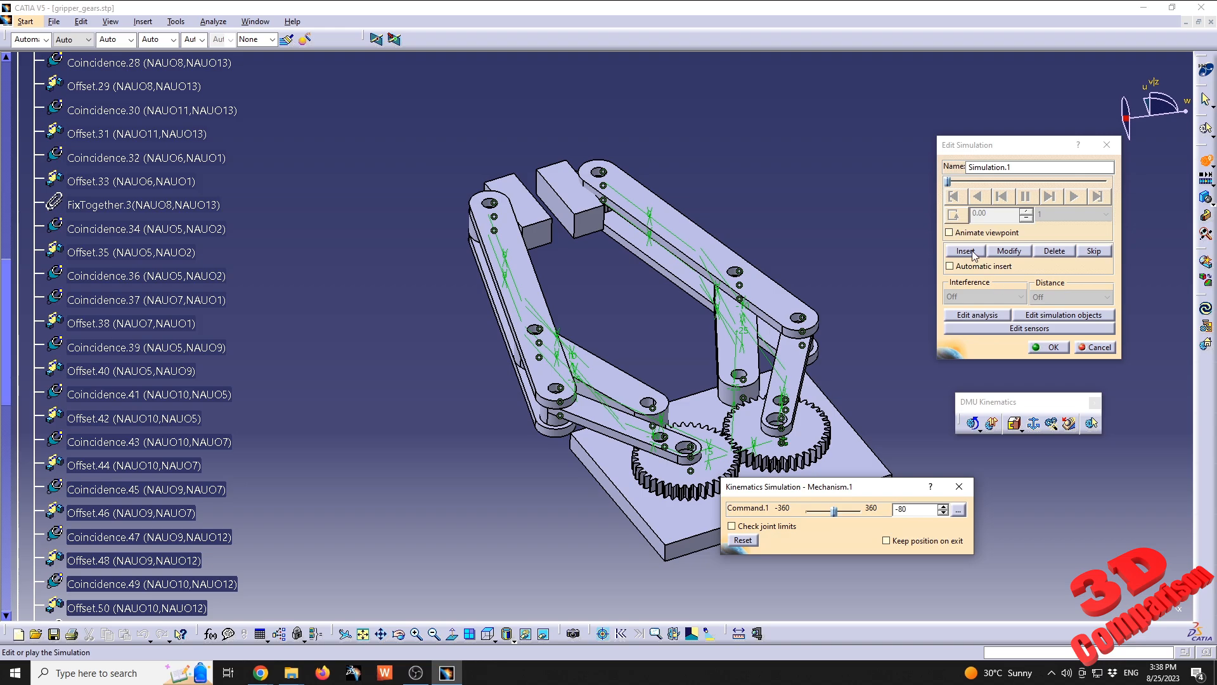
{"action": "key", "text": "Return"}
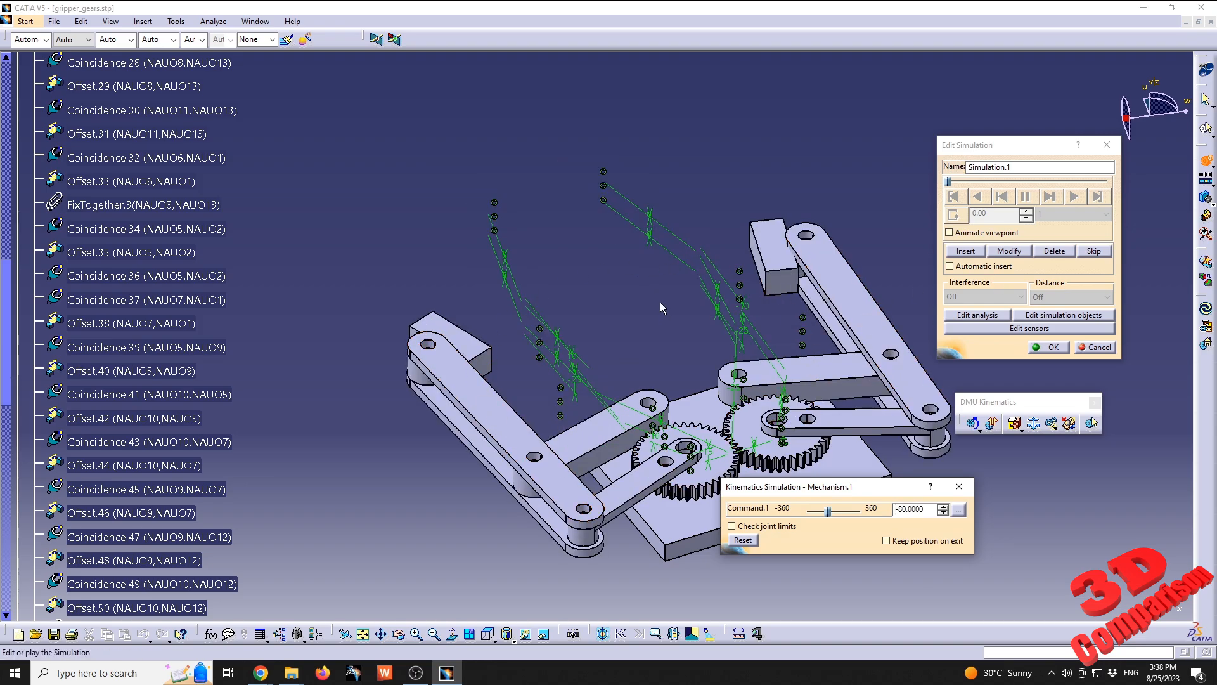
Insert the current gripper position into Simulation.1 and set it up for looped playback with an interpolation step of 0.01.
{"action": "middle_click_drag", "start_coordinate": [660, 301], "coordinate": [572, 345]}
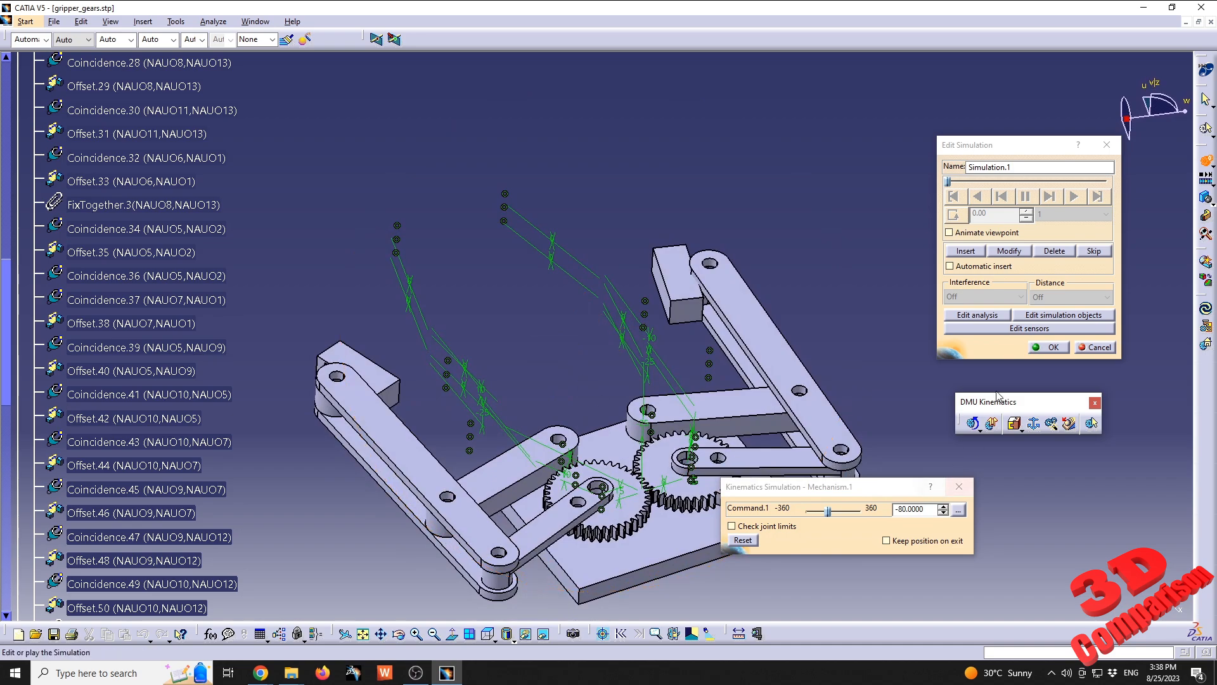
{"action": "left_click", "coordinate": [965, 251]}
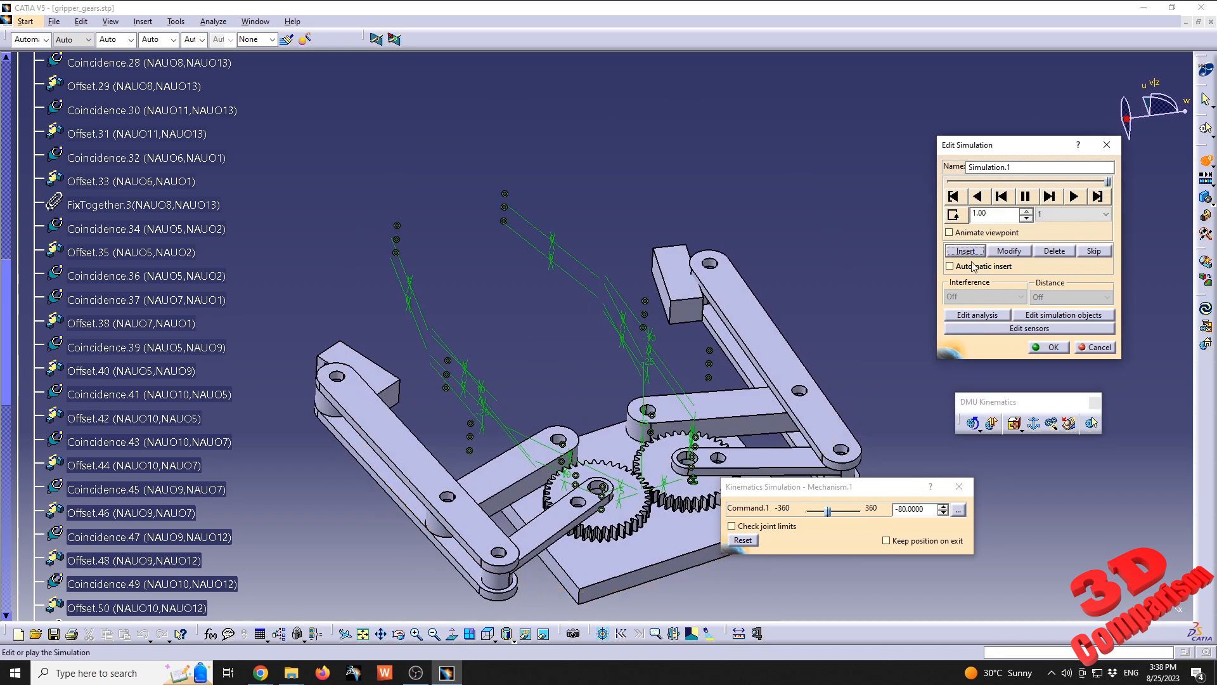
{"action": "left_click", "coordinate": [1089, 215]}
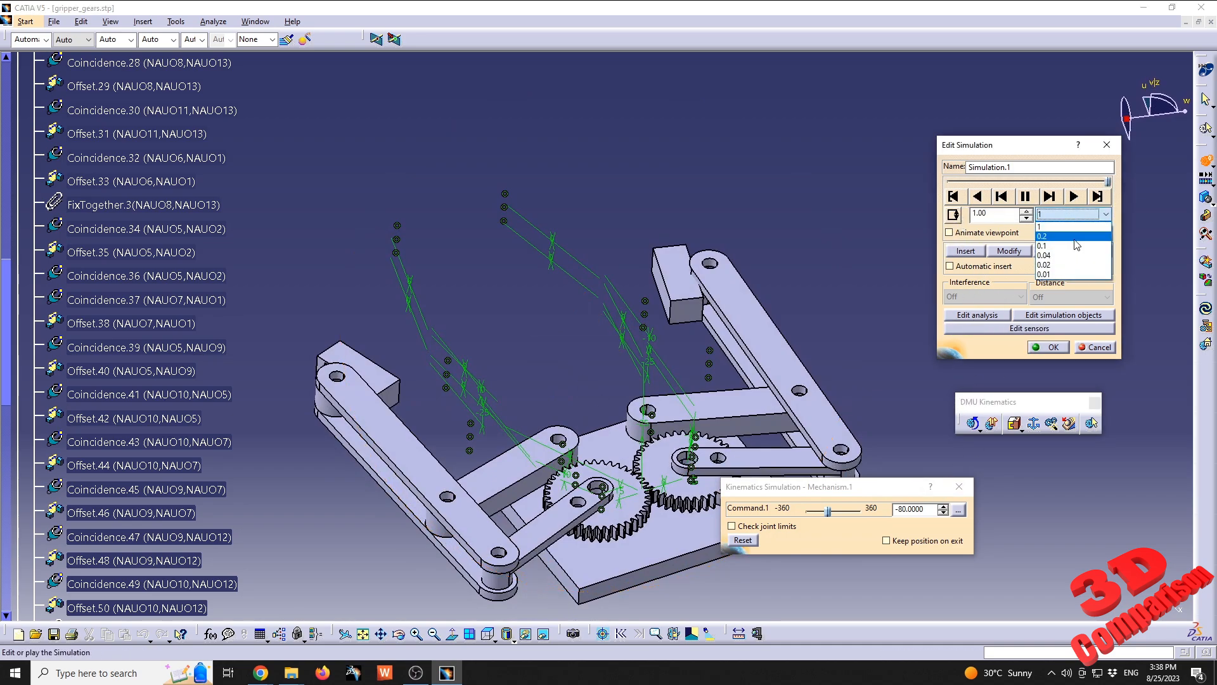
{"action": "left_click", "coordinate": [1061, 275]}
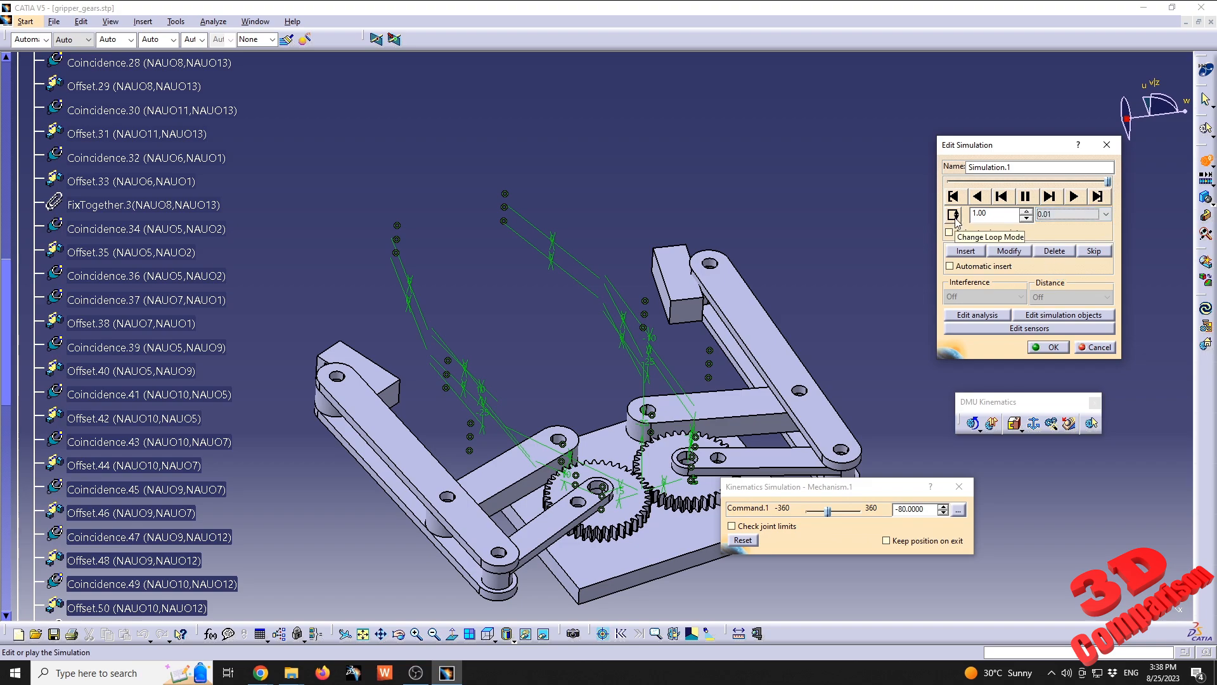
Play Simulation.1 and examine the full gripper's motion from another angle, keeping the Kinematics Simulation dialog clear of the model.
{"action": "left_click", "coordinate": [1072, 196]}
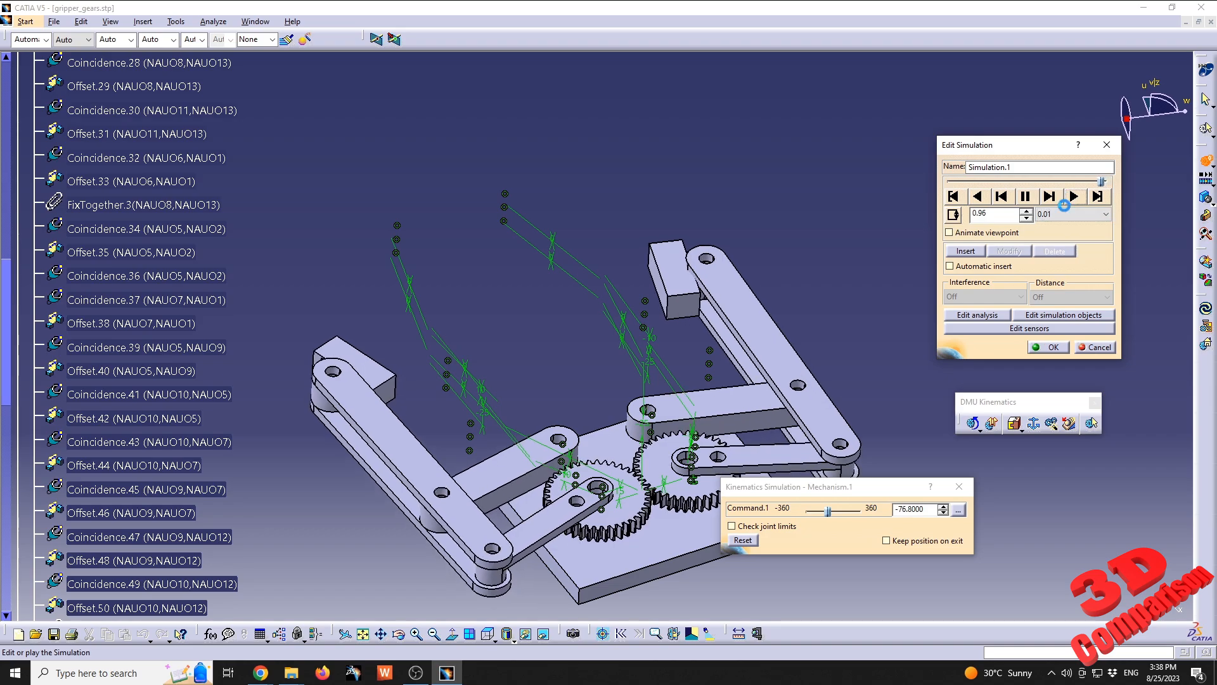
{"action": "left_click_drag", "start_coordinate": [842, 492], "coordinate": [1029, 521]}
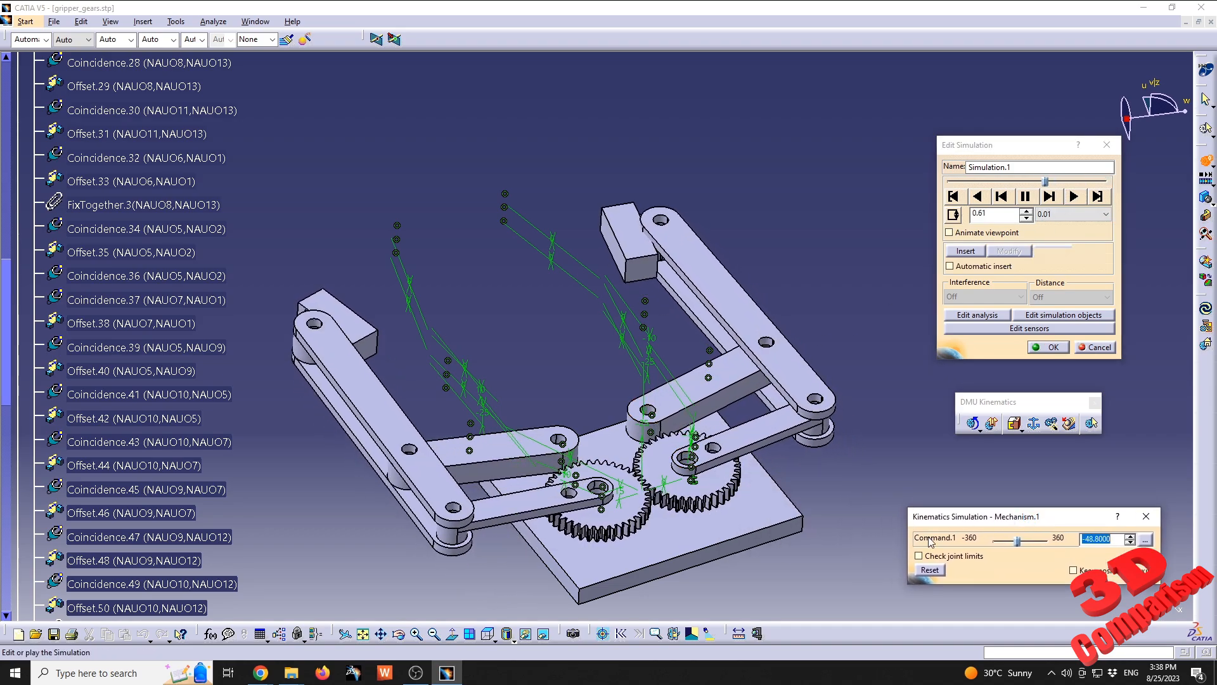
{"action": "middle_click_drag", "start_coordinate": [729, 507], "coordinate": [578, 480]}
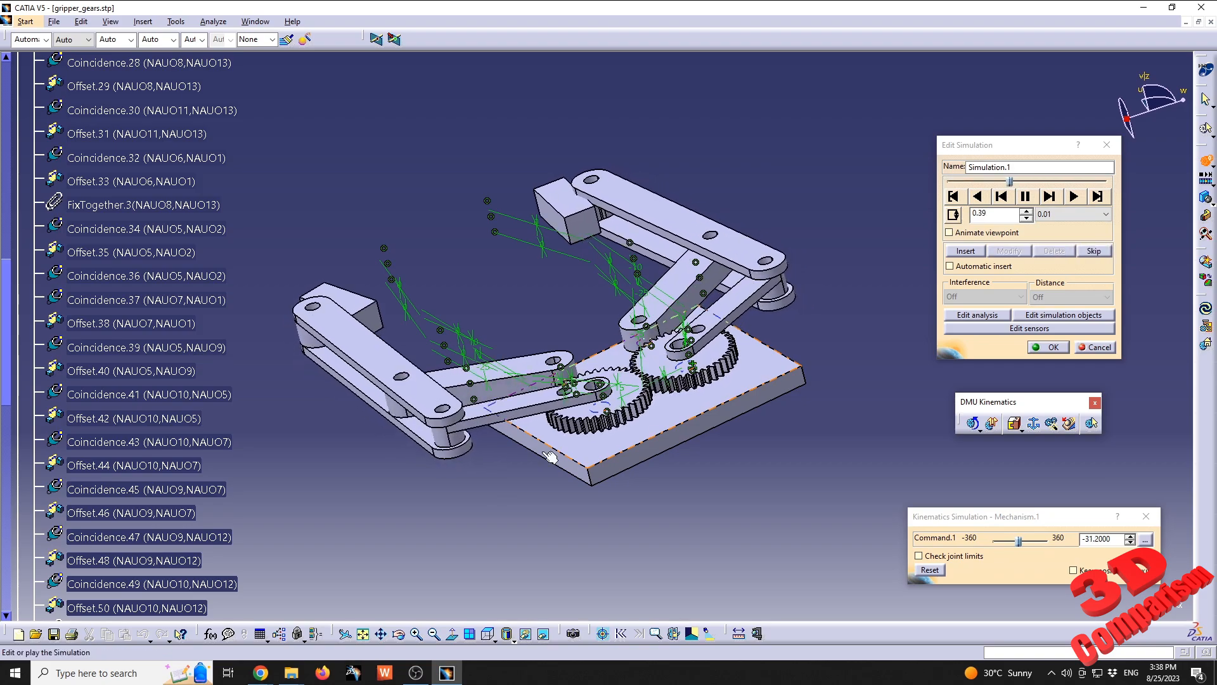
{"action": "left_click_drag", "start_coordinate": [540, 603], "coordinate": [229, 363]}
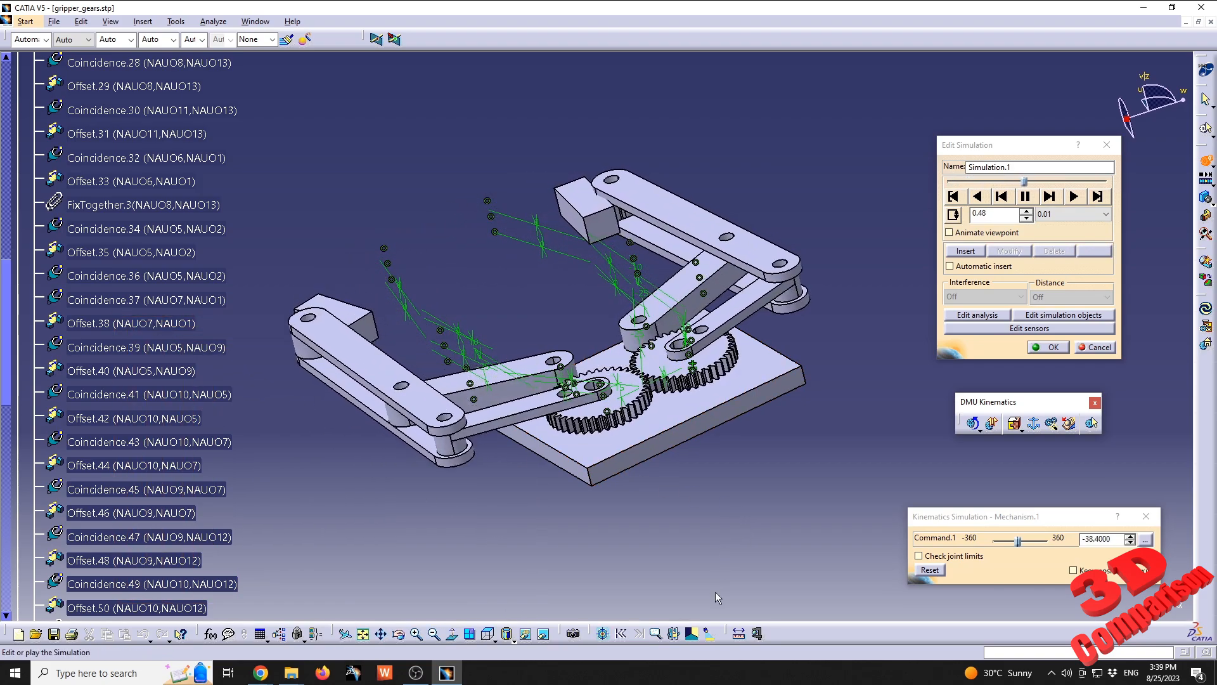
{"action": "left_click_drag", "start_coordinate": [717, 599], "coordinate": [1160, 326]}
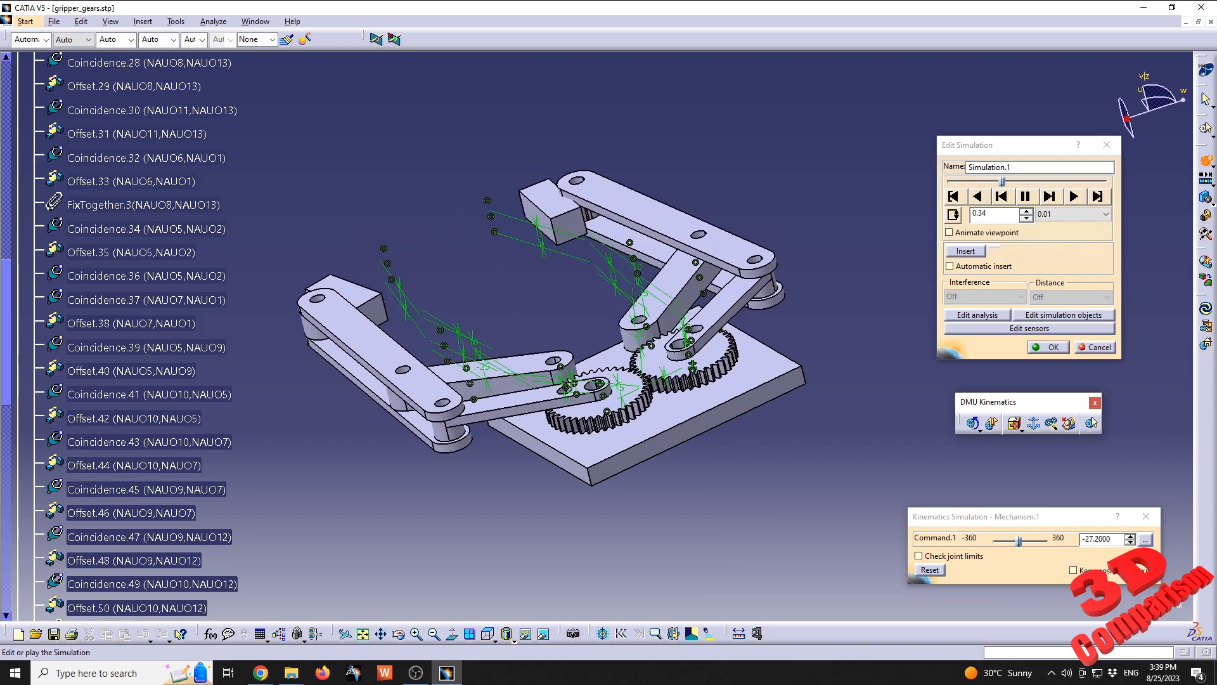